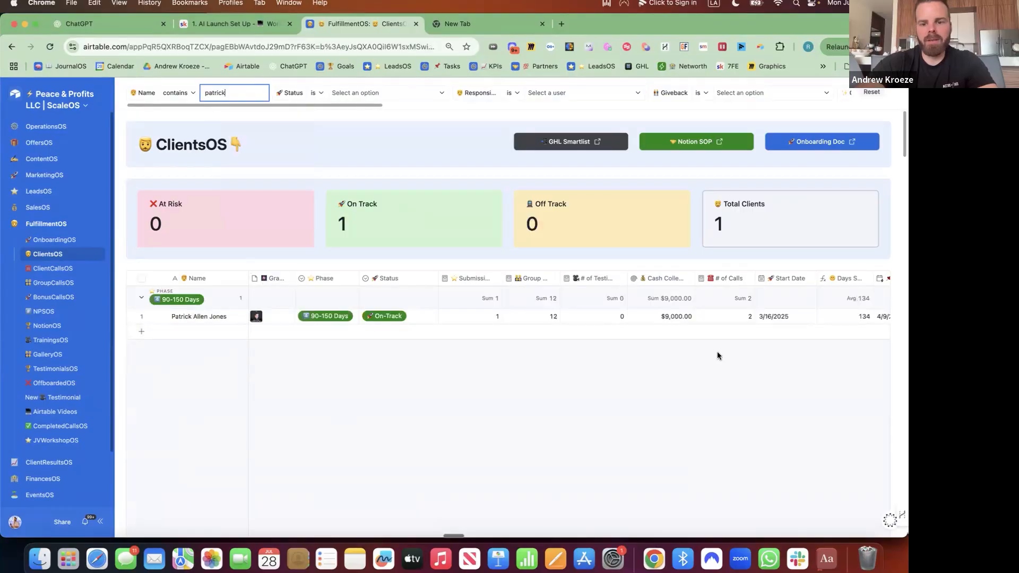
Open the filtered client's full record and scroll through its details
{"action": "left_click", "coordinate": [158, 317]}
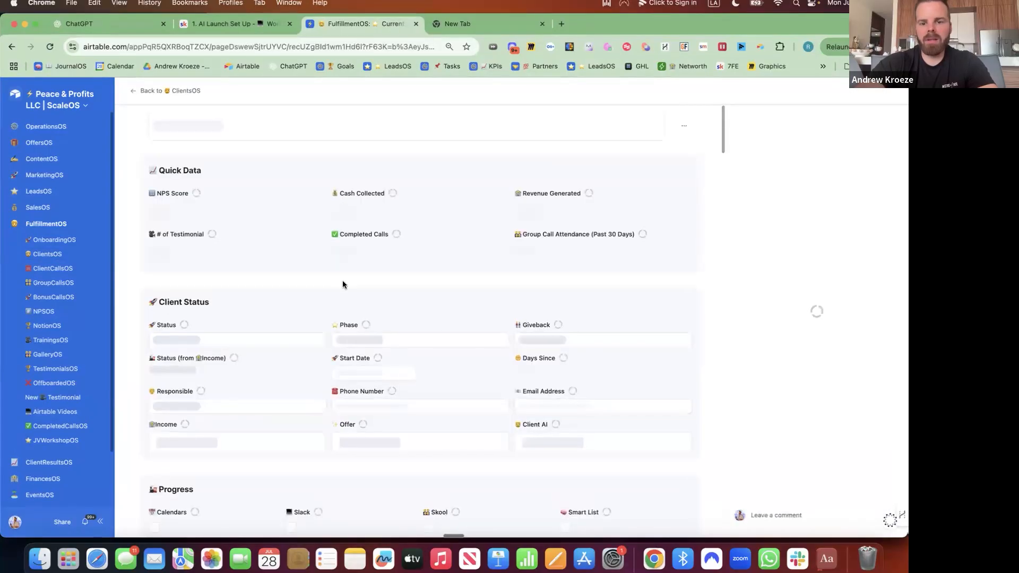
{"action": "scroll", "coordinate": [342, 275], "scroll_direction": "down", "scroll_amount": 7}
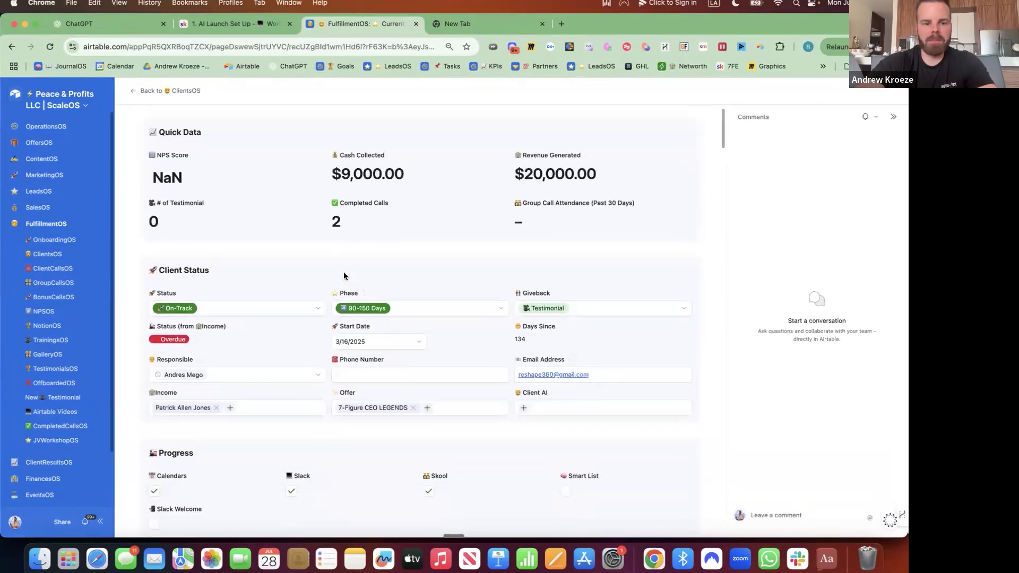
{"action": "scroll", "coordinate": [344, 274], "scroll_direction": "up", "scroll_amount": 4}
{"action": "scroll", "coordinate": [343, 272], "scroll_direction": "down", "scroll_amount": 12}
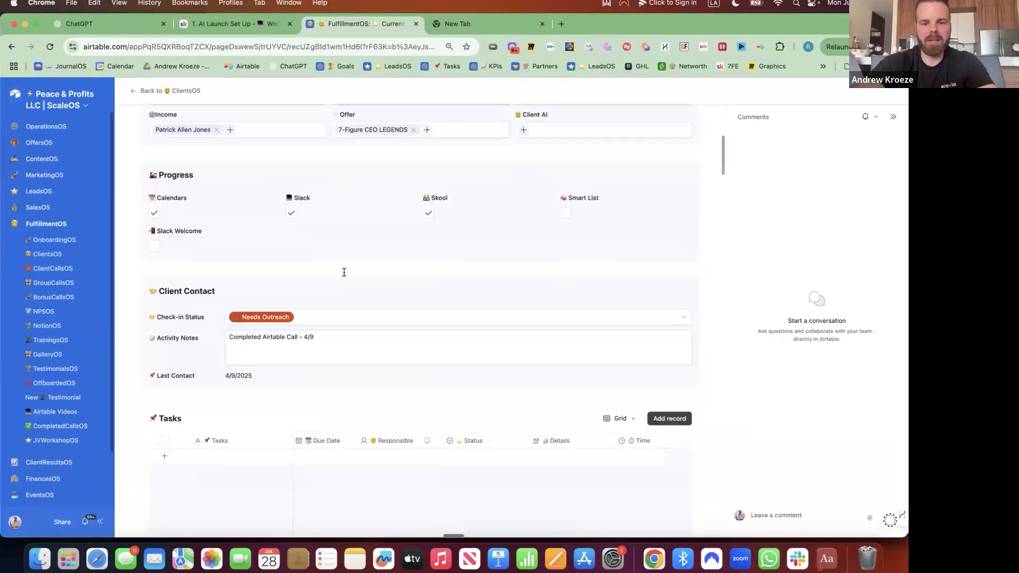
{"action": "scroll", "coordinate": [343, 276], "scroll_direction": "down", "scroll_amount": 4}
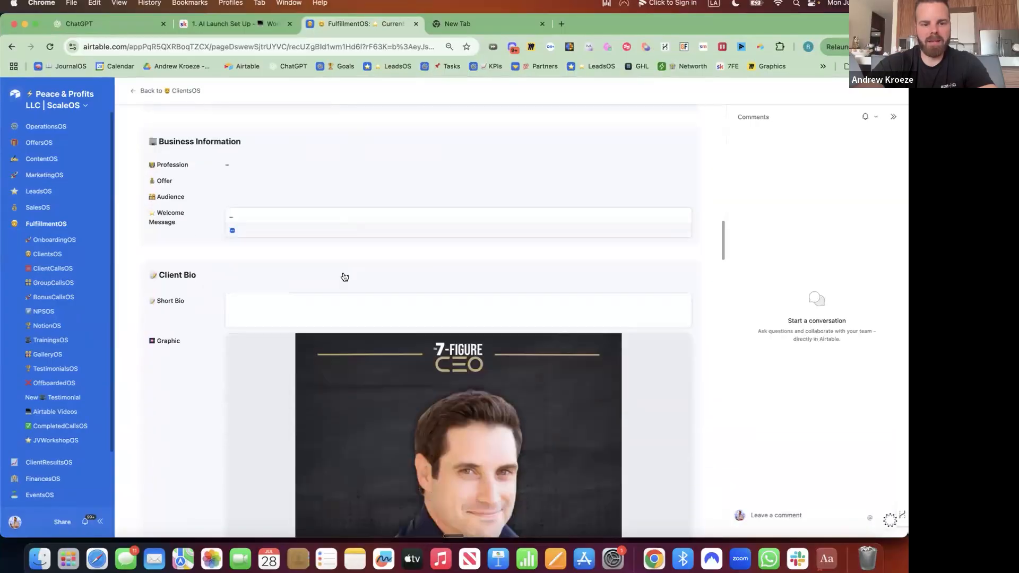
{"action": "scroll", "coordinate": [343, 276], "scroll_direction": "up", "scroll_amount": 15}
{"action": "scroll", "coordinate": [344, 276], "scroll_direction": "down", "scroll_amount": 6}
{"action": "scroll", "coordinate": [344, 276], "scroll_direction": "up", "scroll_amount": 1}
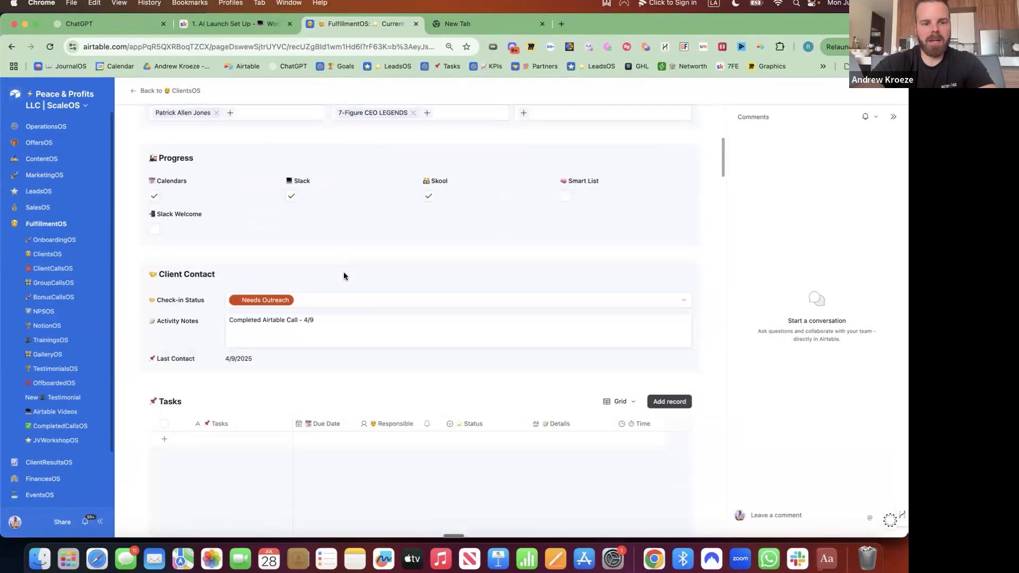
{"action": "scroll", "coordinate": [343, 275], "scroll_direction": "up", "scroll_amount": 5}
Go back to ClientsOS and open the client's BusinessOS base in a new tab
{"action": "left_click", "coordinate": [138, 89]}
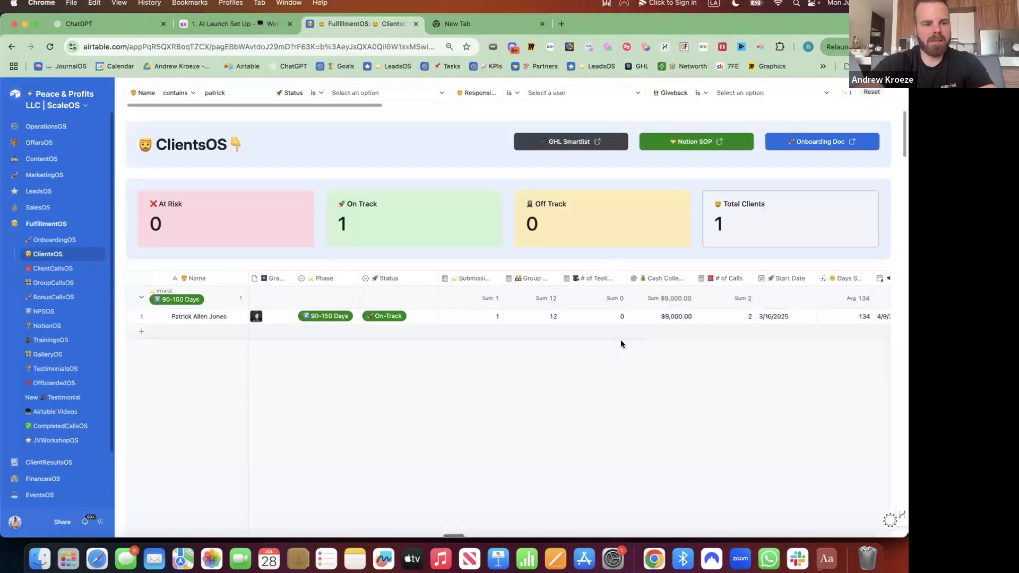
{"action": "scroll", "coordinate": [594, 336], "scroll_direction": "right", "scroll_amount": 1}
{"action": "scroll", "coordinate": [593, 334], "scroll_direction": "right", "scroll_amount": 10}
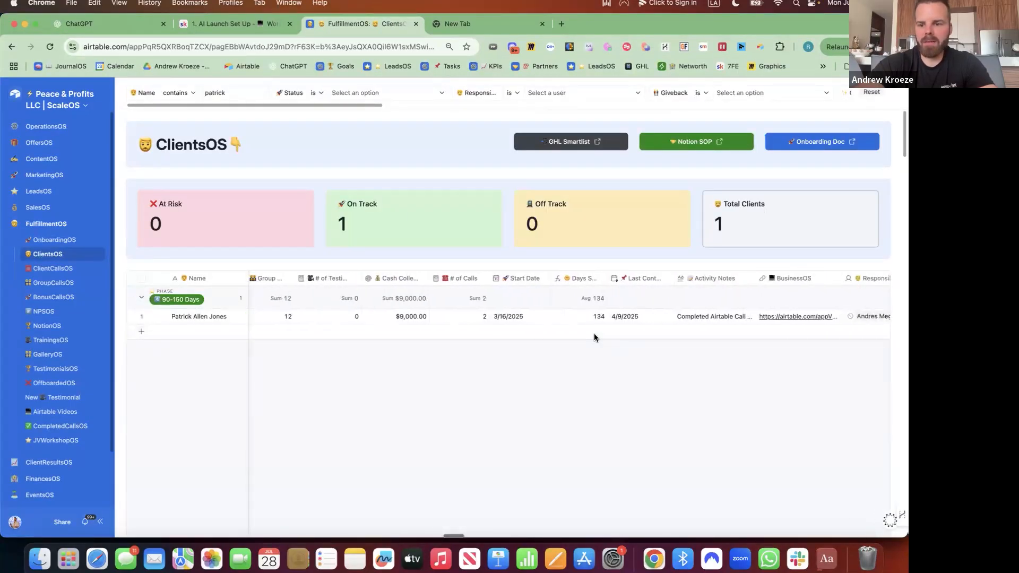
{"action": "left_click", "coordinate": [692, 315]}
{"action": "left_click", "coordinate": [693, 316]}
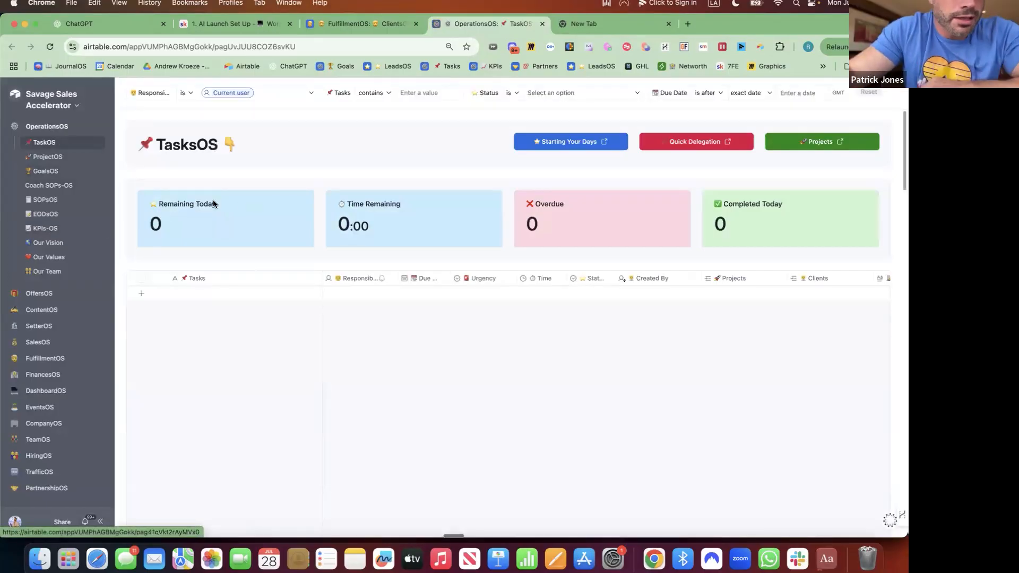
Filter TasksOS by Responsible to the client's name, then go to the SOPsOS page
{"action": "left_click", "coordinate": [237, 92]}
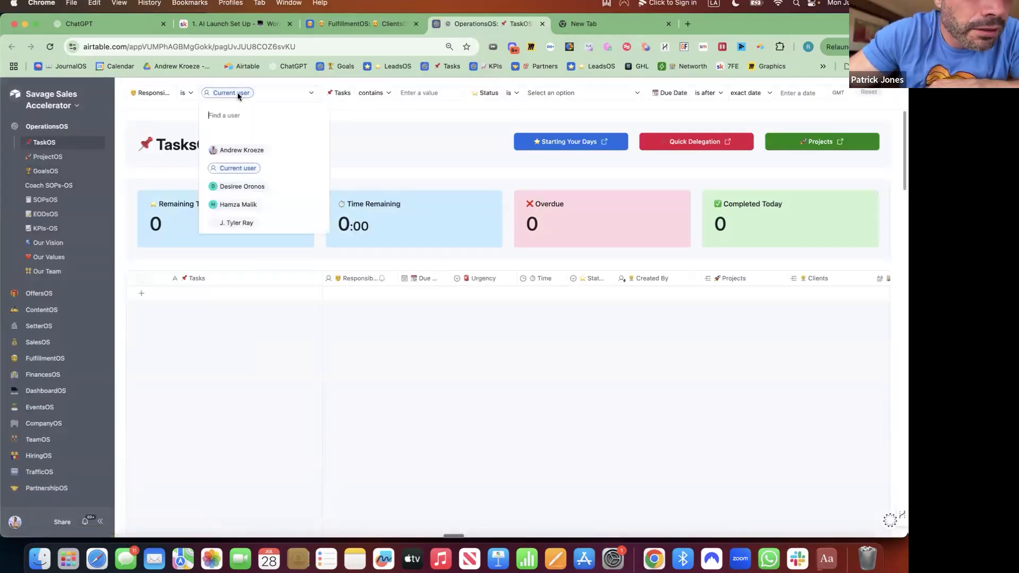
{"action": "type", "text": "pat"}
{"action": "left_click", "coordinate": [231, 136]}
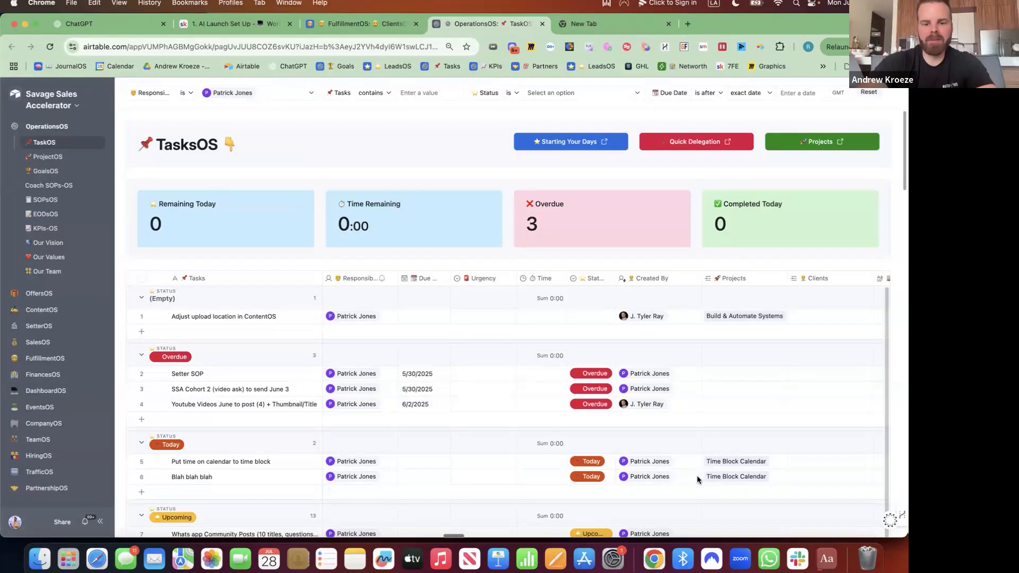
{"action": "left_click", "coordinate": [57, 206]}
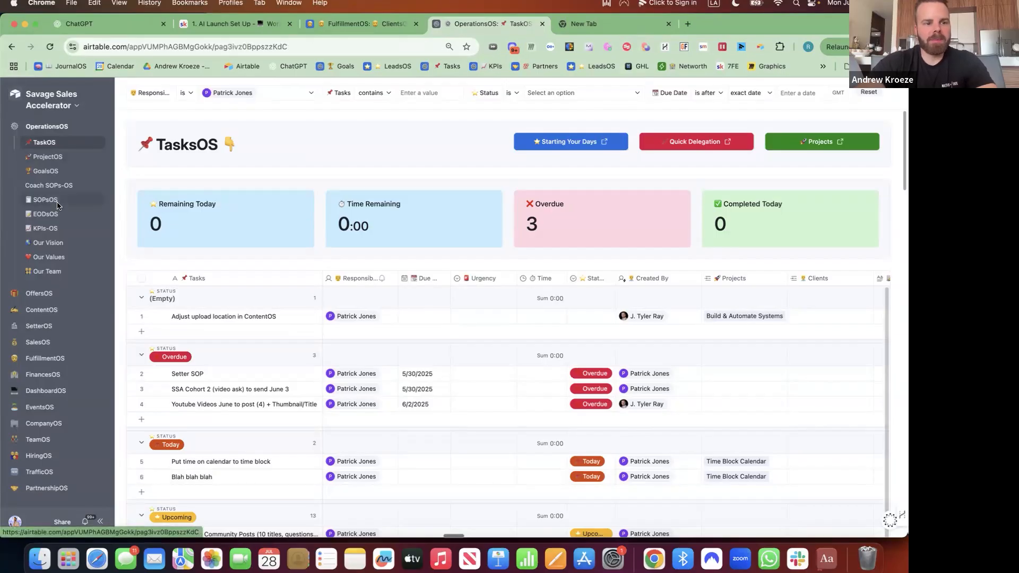
Start a new page under OperationsOS in Edit pages using the Dashboard layout
{"action": "left_click", "coordinate": [77, 105]}
{"action": "left_click", "coordinate": [63, 129]}
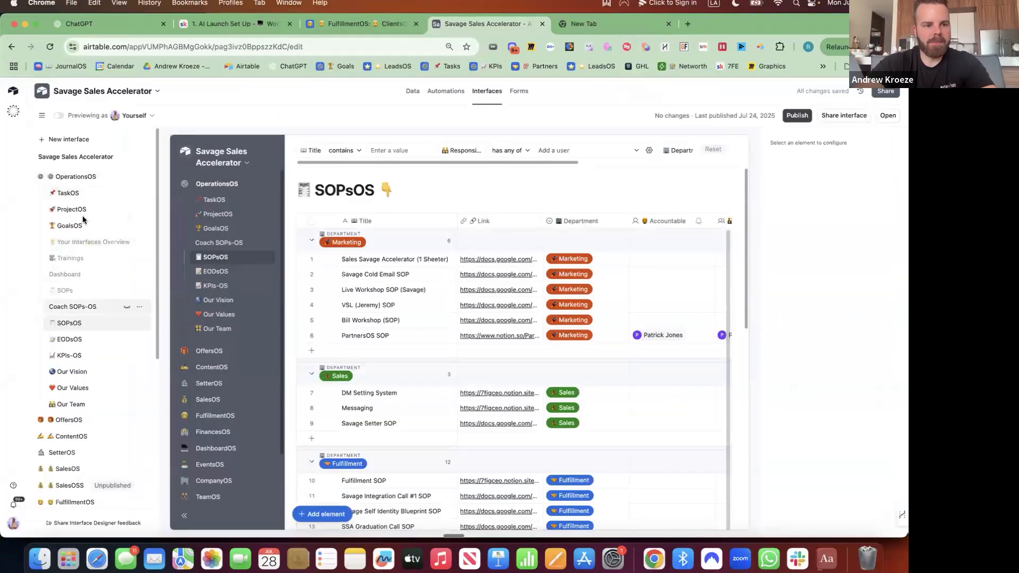
{"action": "left_click", "coordinate": [125, 177]}
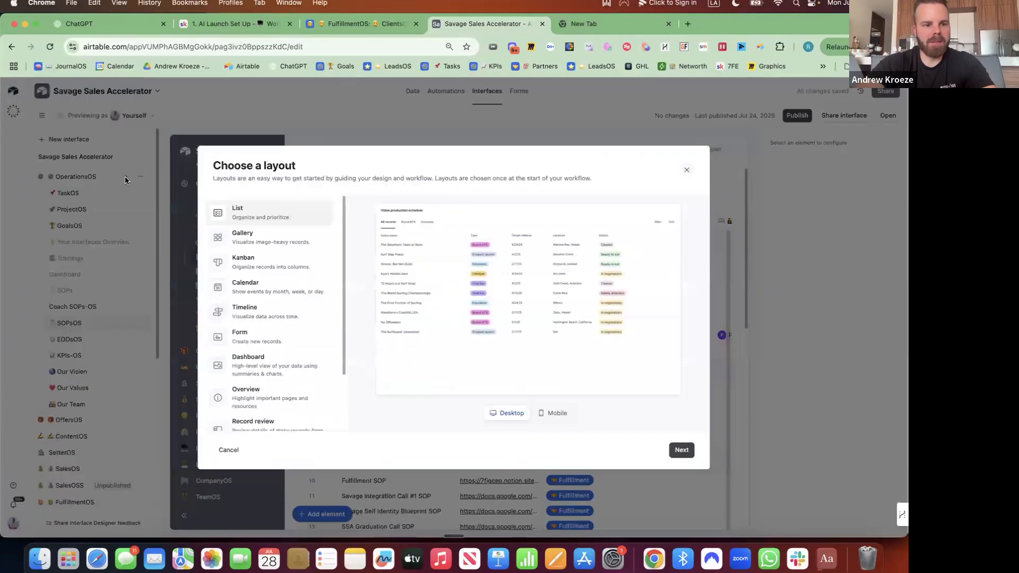
{"action": "scroll", "coordinate": [296, 333], "scroll_direction": "down", "scroll_amount": 3}
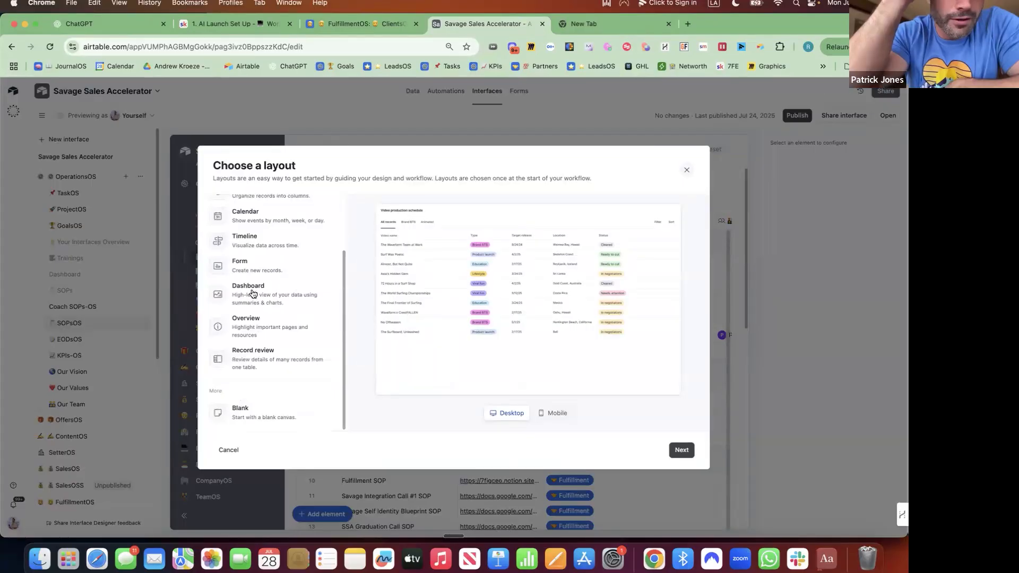
{"action": "left_click", "coordinate": [253, 293]}
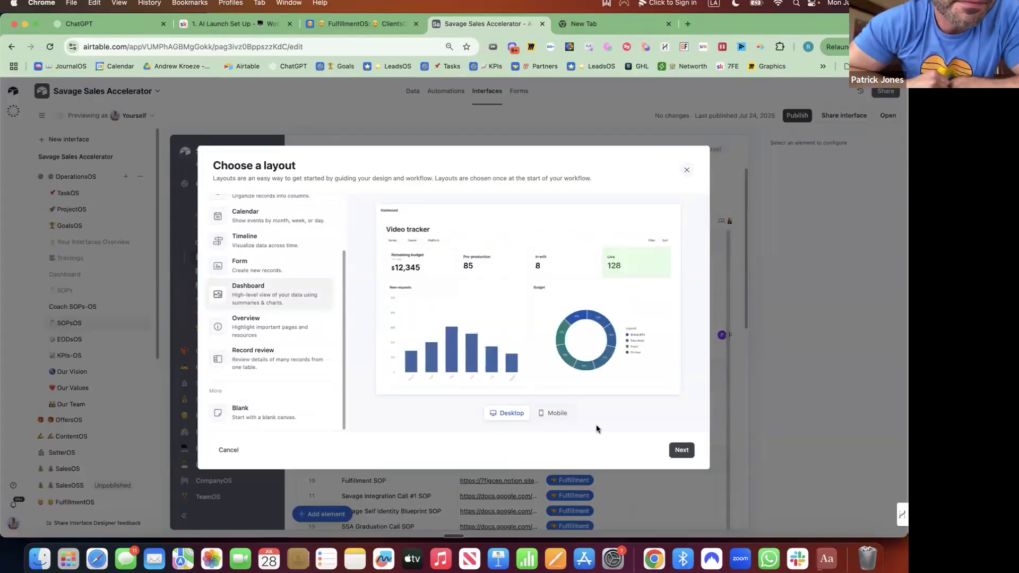
{"action": "left_click", "coordinate": [553, 413]}
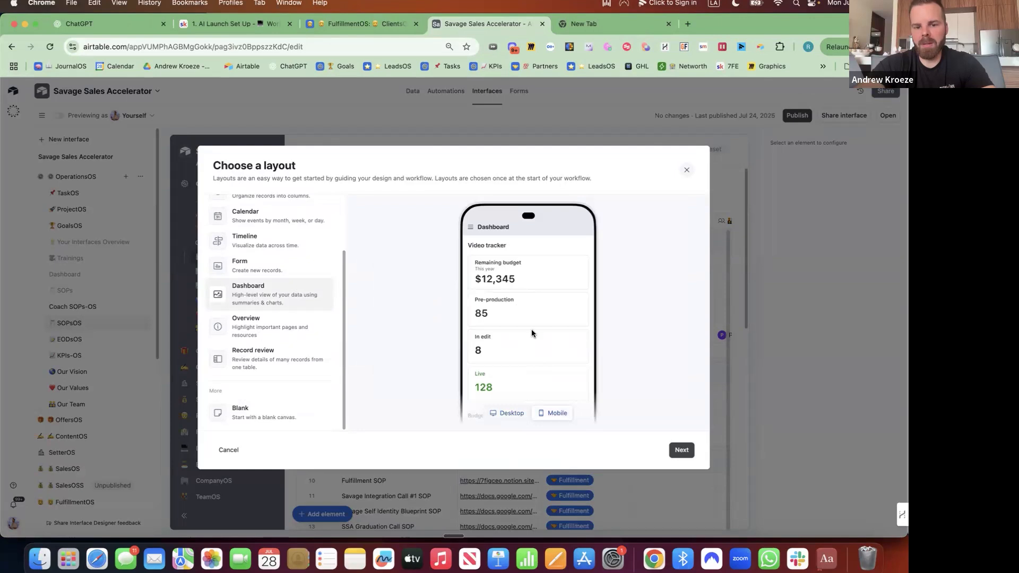
{"action": "left_click", "coordinate": [680, 449]}
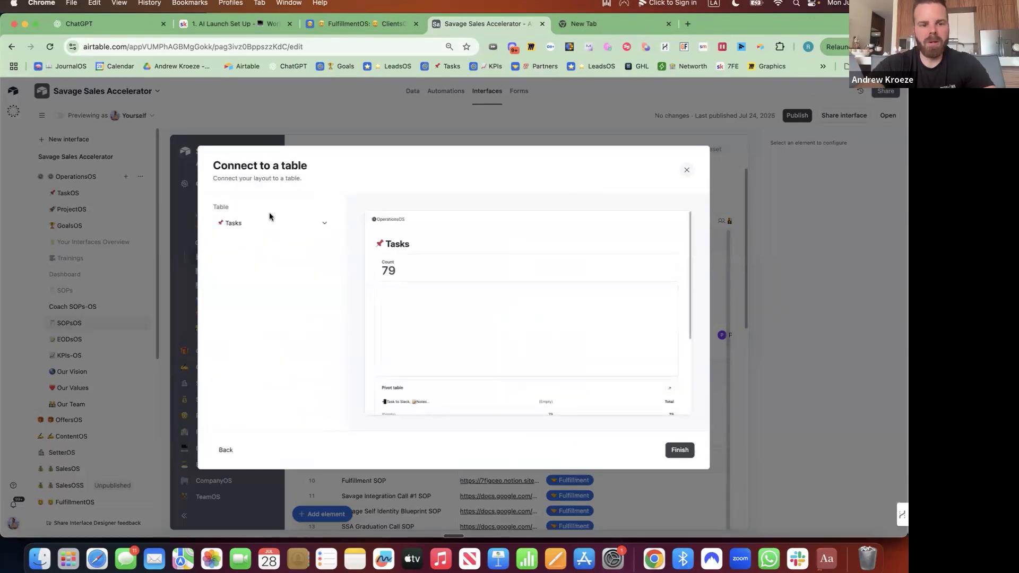
Connect the dashboard to the SOPsOS table and create the page
{"action": "left_click", "coordinate": [267, 222]}
{"action": "type", "text": "sop"}
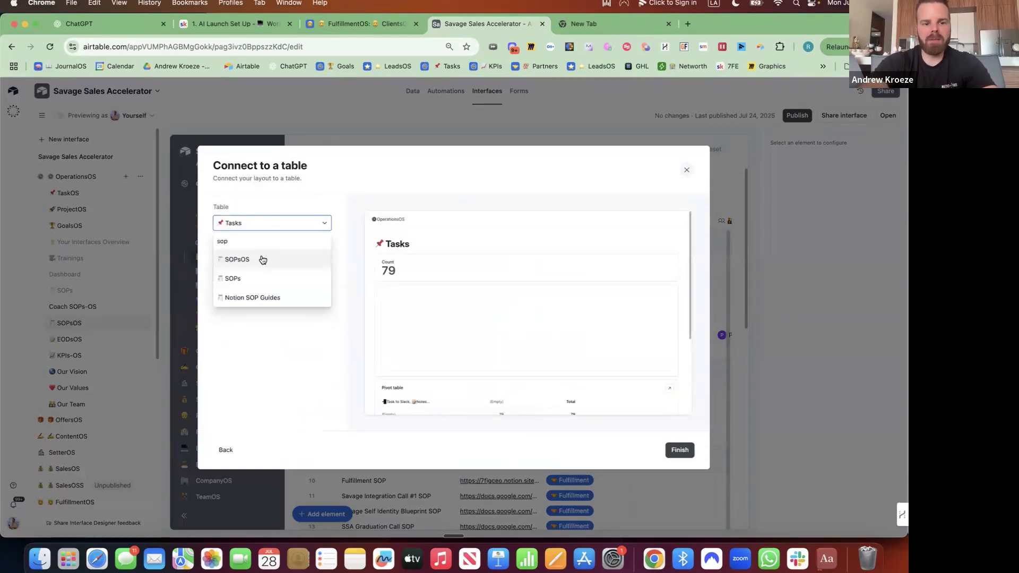
{"action": "left_click", "coordinate": [262, 259]}
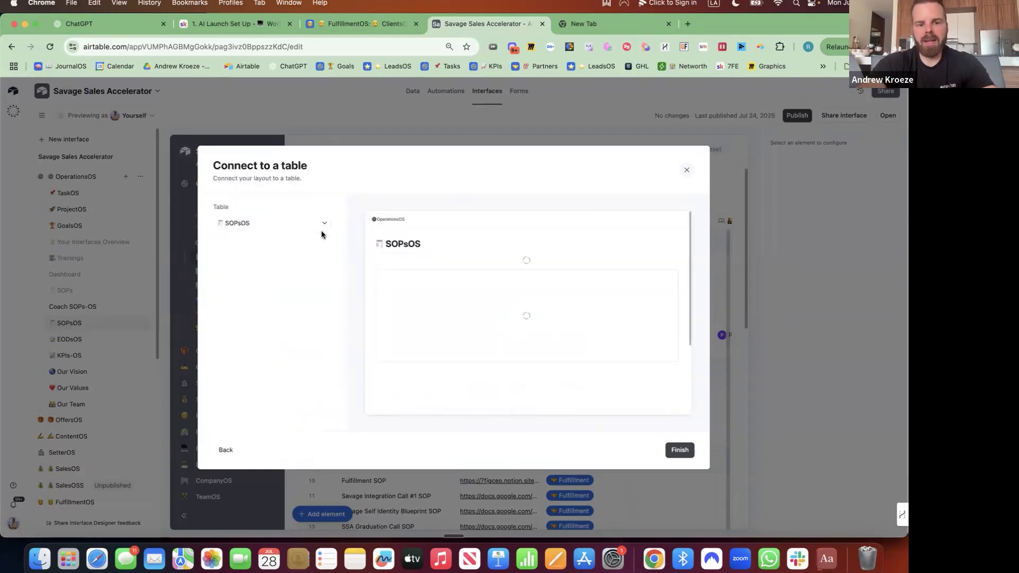
{"action": "left_click", "coordinate": [680, 449]}
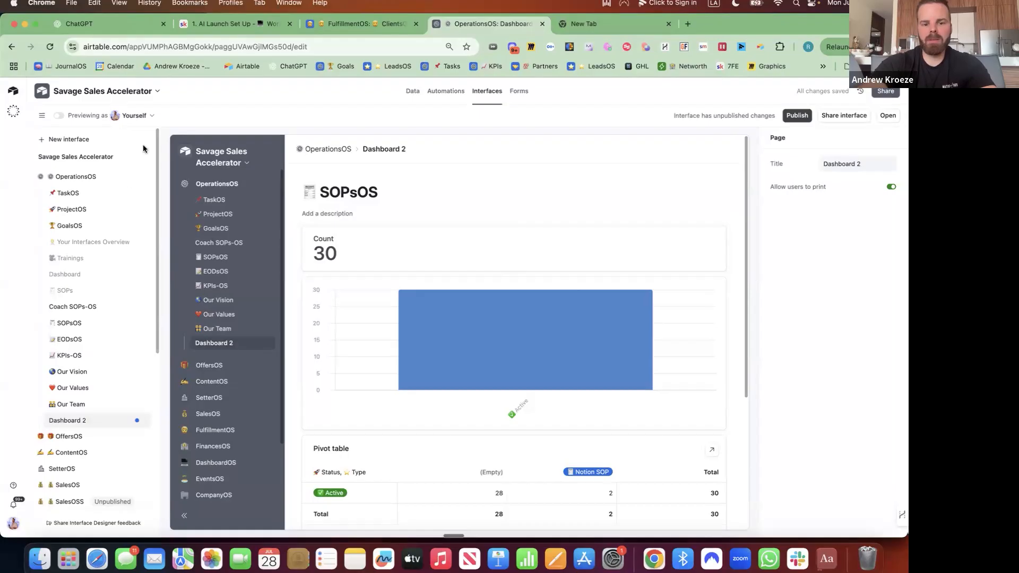
Insert a List block of SOPsOS records and drop the block group into place on Dashboard 2
{"action": "scroll", "coordinate": [455, 366], "scroll_direction": "down", "scroll_amount": 3}
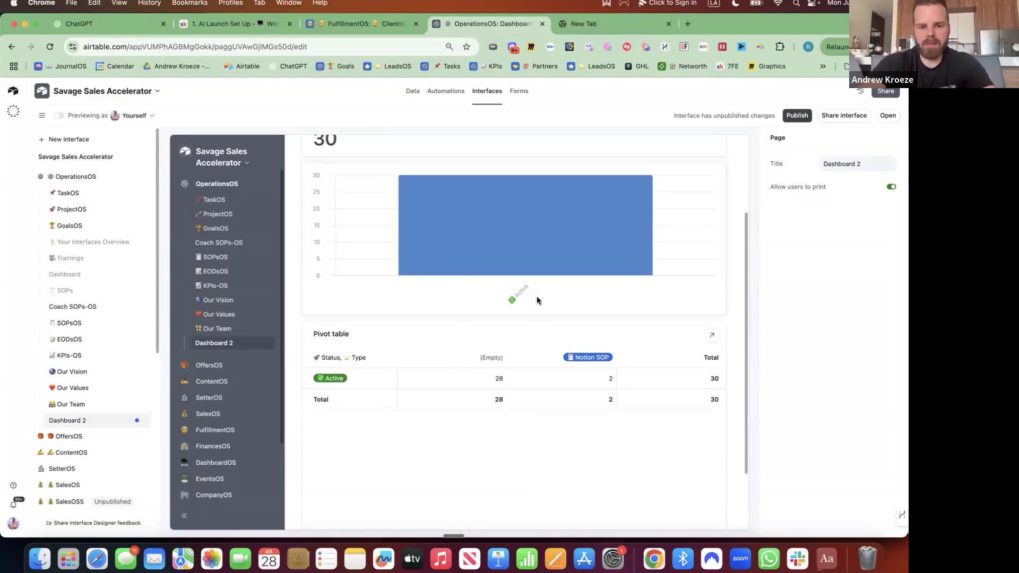
{"action": "left_click", "coordinate": [513, 318]}
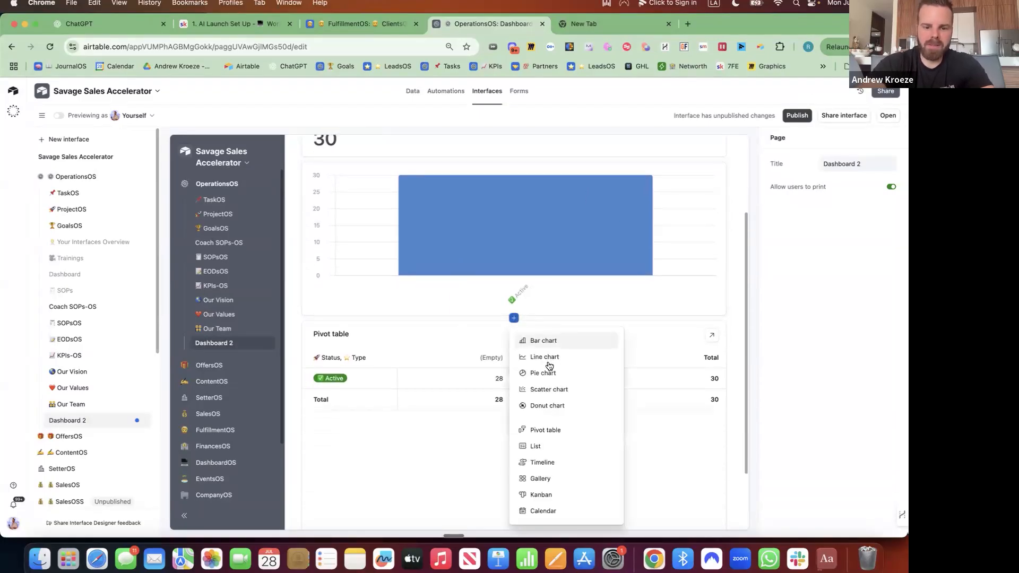
{"action": "left_click", "coordinate": [546, 446]}
{"action": "left_click_drag", "start_coordinate": [560, 317], "coordinate": [519, 286]}
{"action": "left_click", "coordinate": [515, 318]}
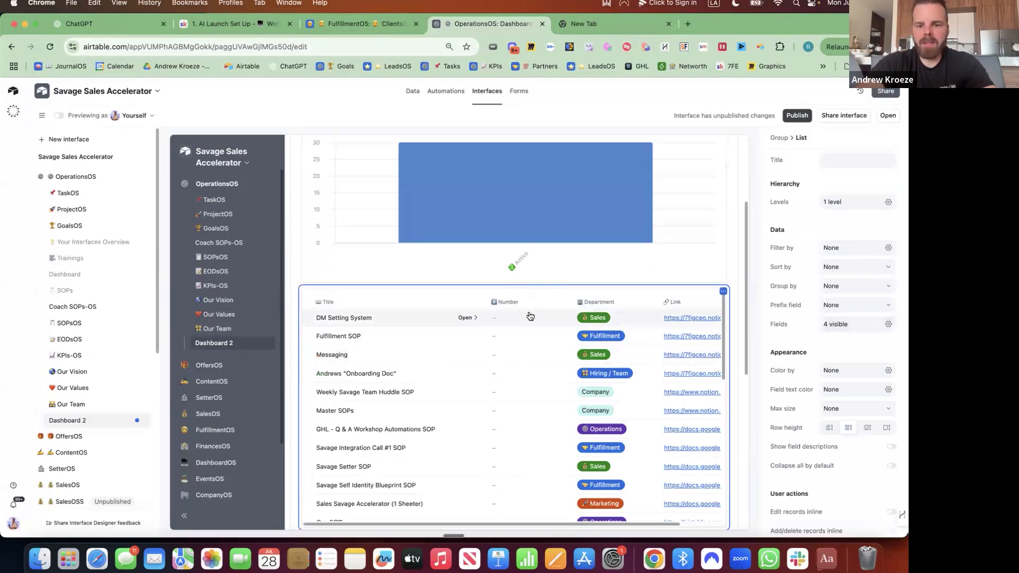
Show Details, Type, Responsible, Added By, Date Added, Status and Accountable fields, moving Accountable up
{"action": "left_click", "coordinate": [889, 326]}
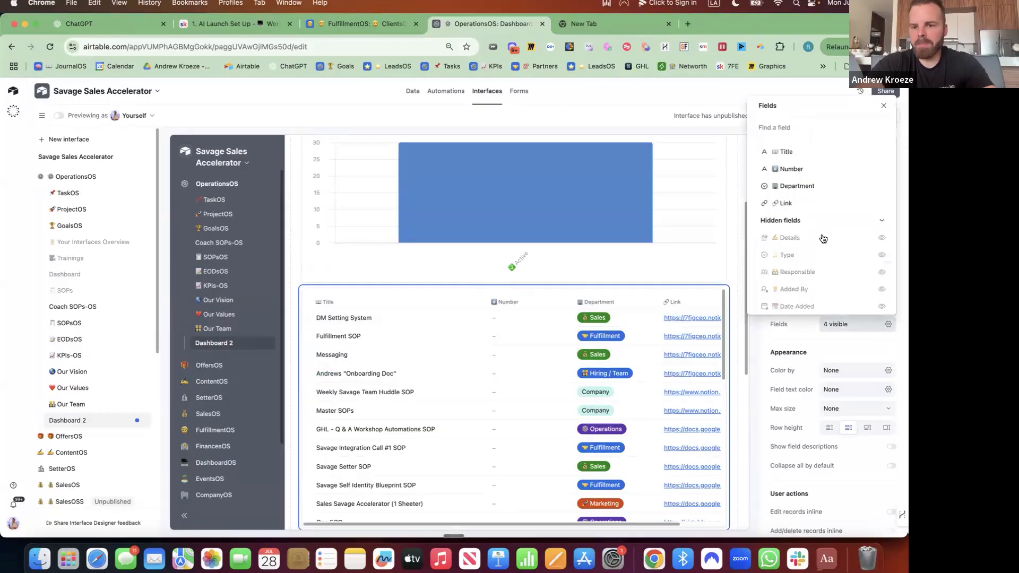
{"action": "scroll", "coordinate": [791, 230], "scroll_direction": "down", "scroll_amount": 2}
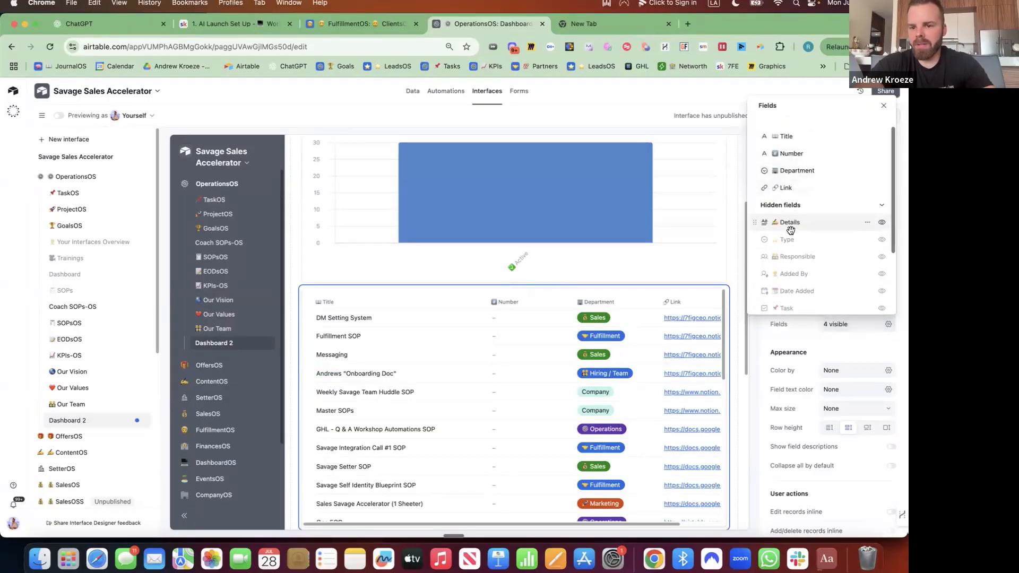
{"action": "left_click", "coordinate": [884, 215]}
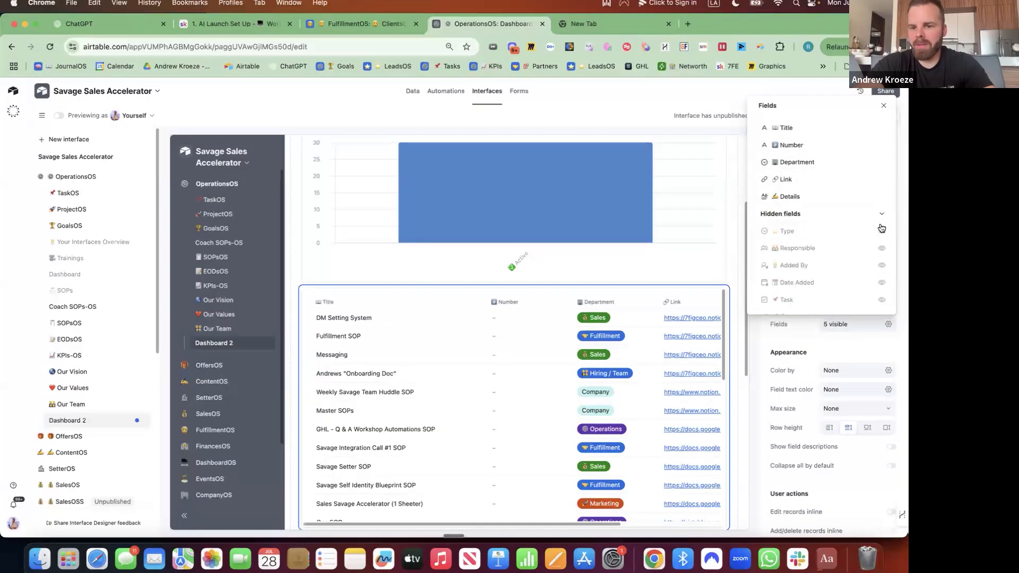
{"action": "left_click", "coordinate": [882, 232]}
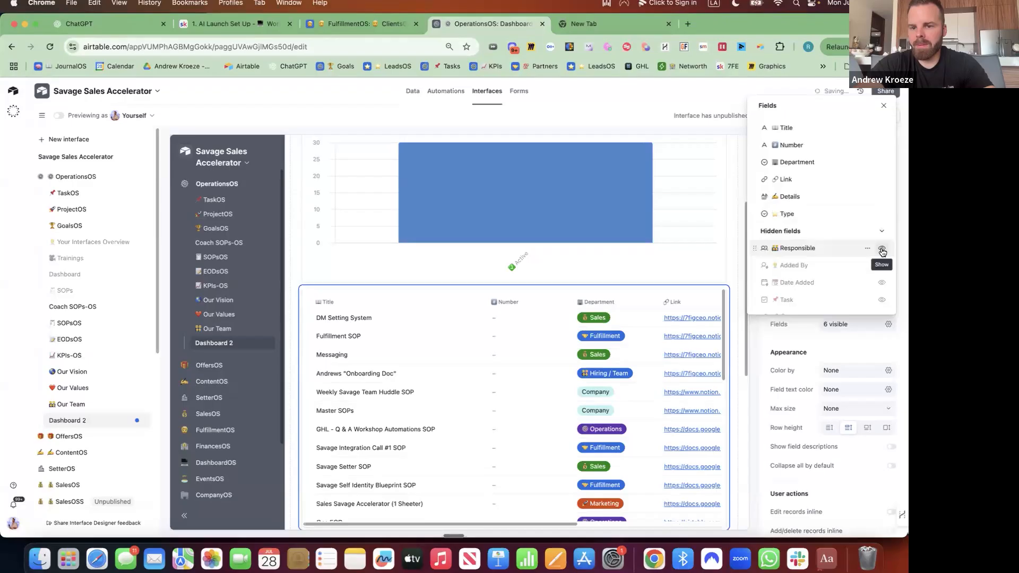
{"action": "left_click", "coordinate": [882, 249]}
{"action": "left_click", "coordinate": [882, 265]}
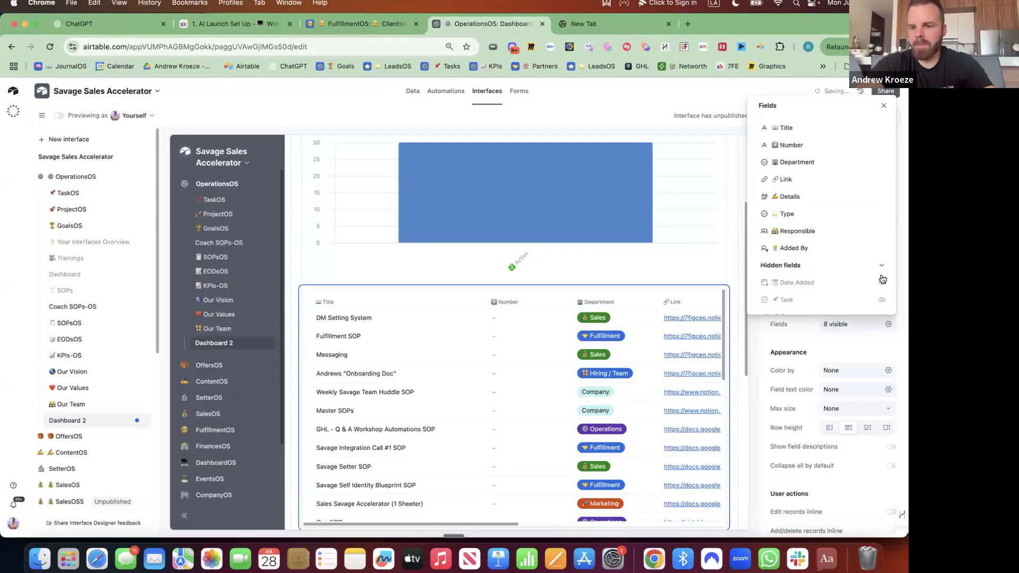
{"action": "left_click", "coordinate": [882, 282]}
{"action": "scroll", "coordinate": [822, 263], "scroll_direction": "down", "scroll_amount": 3}
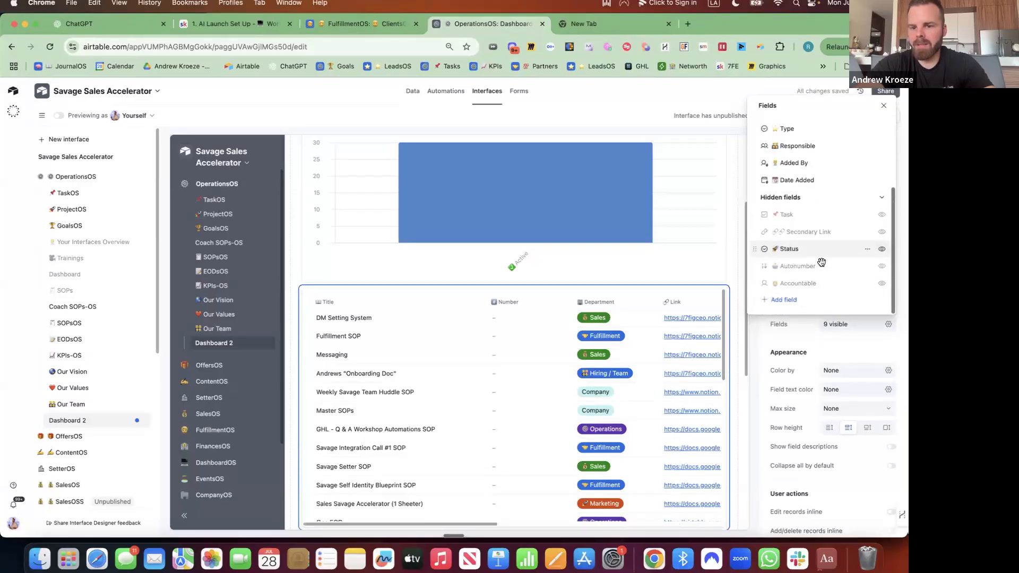
{"action": "left_click", "coordinate": [882, 249]}
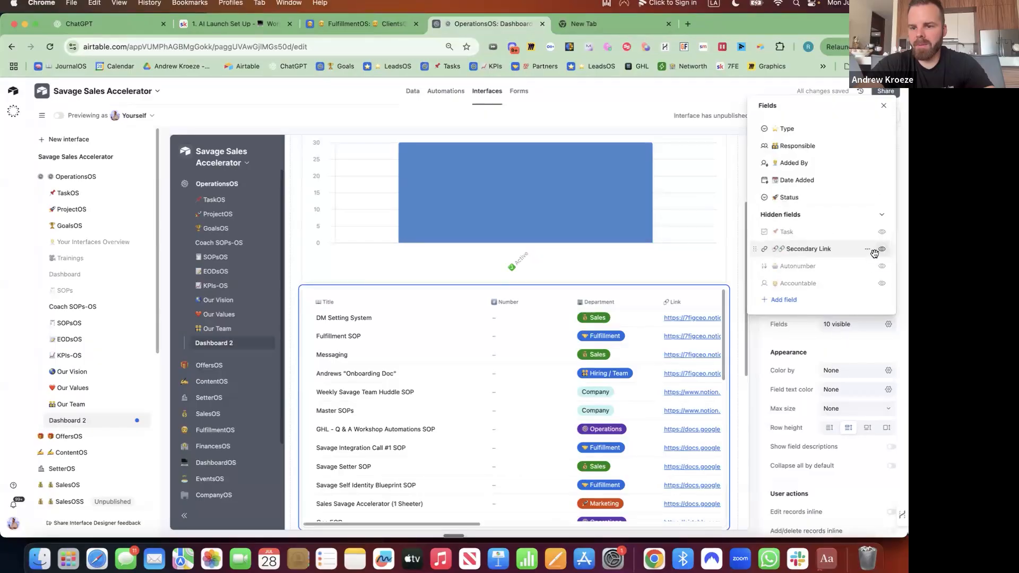
{"action": "left_click", "coordinate": [882, 283]}
{"action": "left_click_drag", "start_coordinate": [754, 215], "coordinate": [754, 183]}
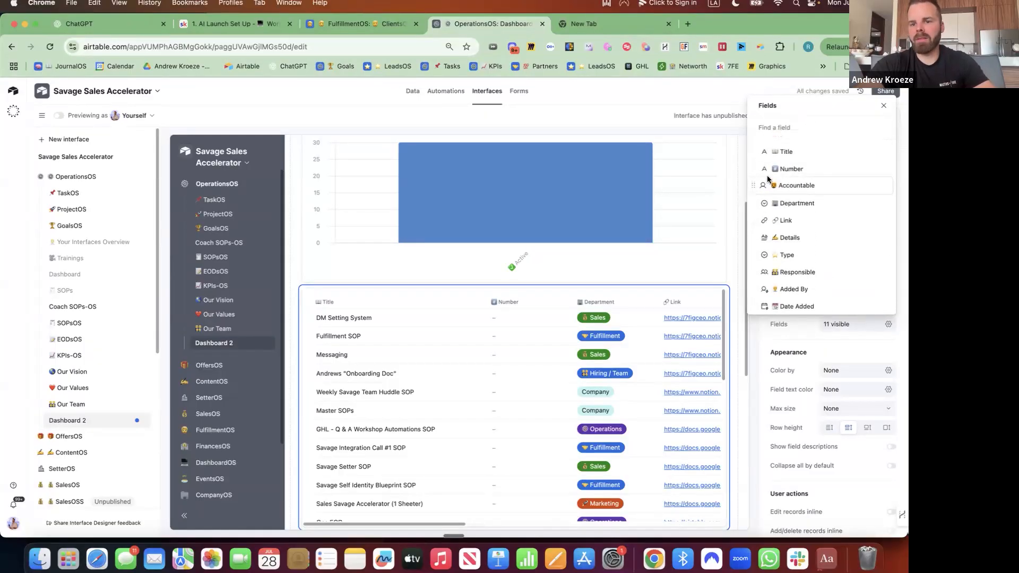
Hide the Number and Responsible fields from the list and begin adding a field
{"action": "left_click", "coordinate": [881, 168]}
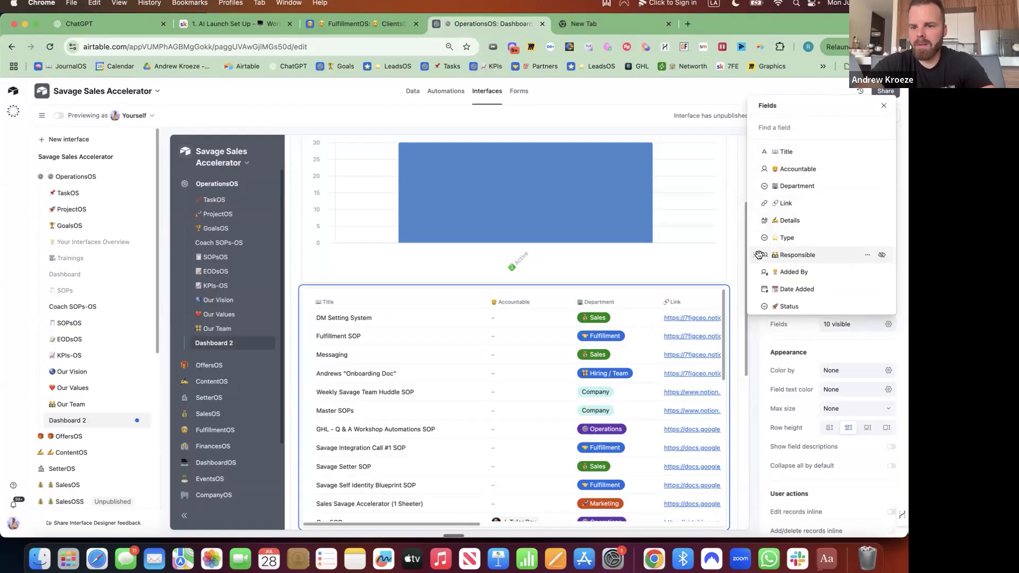
{"action": "left_click", "coordinate": [883, 257]}
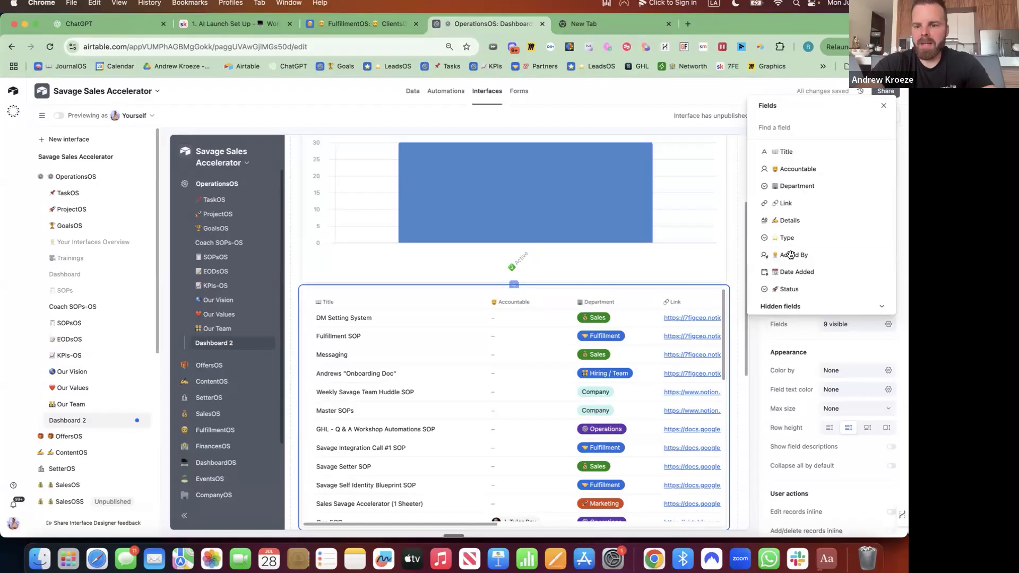
{"action": "scroll", "coordinate": [822, 255], "scroll_direction": "down", "scroll_amount": 5}
{"action": "left_click", "coordinate": [796, 304]}
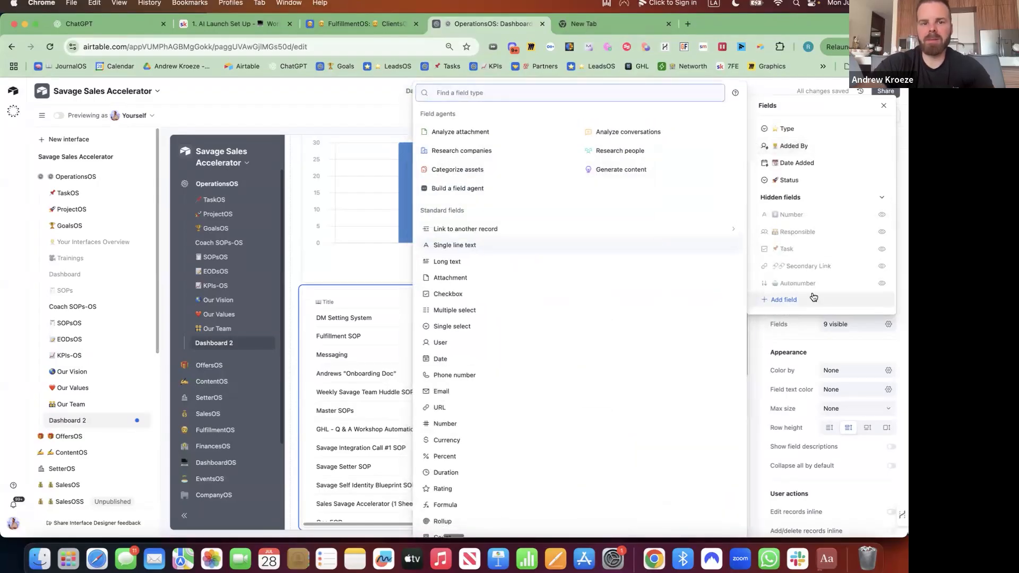
Make the new field a single select named ⚡ Frequency
{"action": "left_click", "coordinate": [457, 332]}
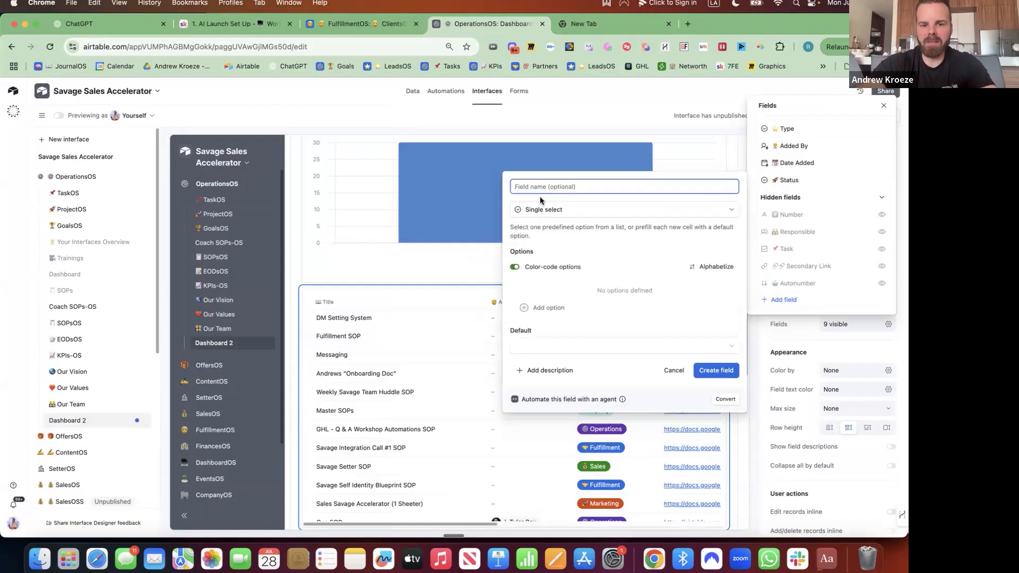
{"action": "key", "text": "ctrl+super+space"}
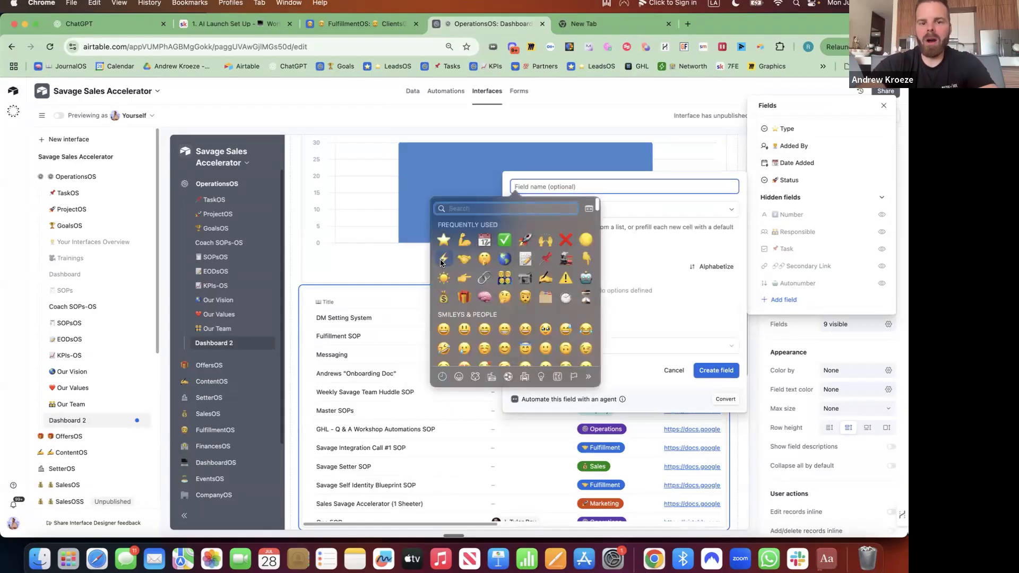
{"action": "left_click", "coordinate": [442, 259]}
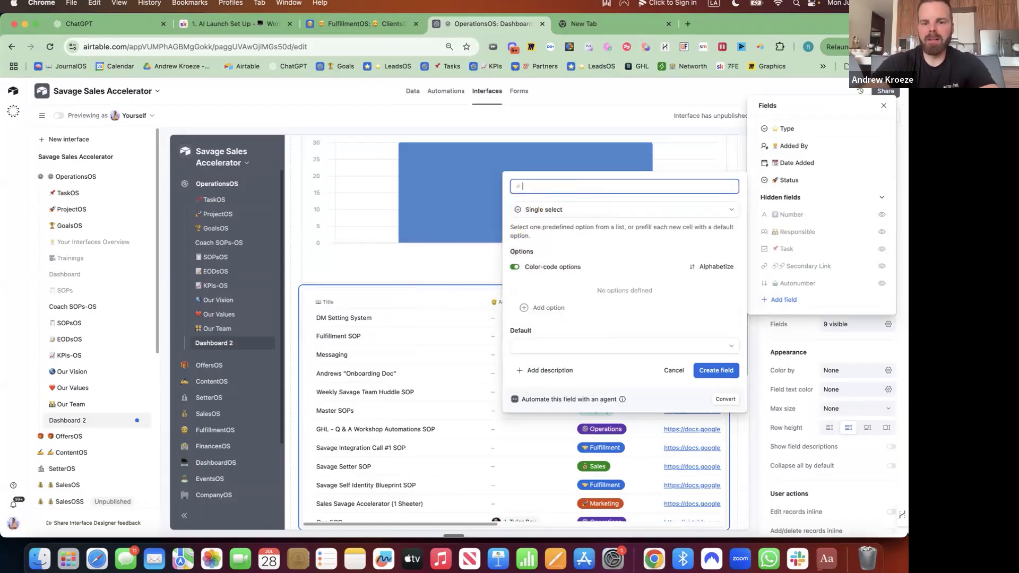
{"action": "type", "text": "Frequency"}
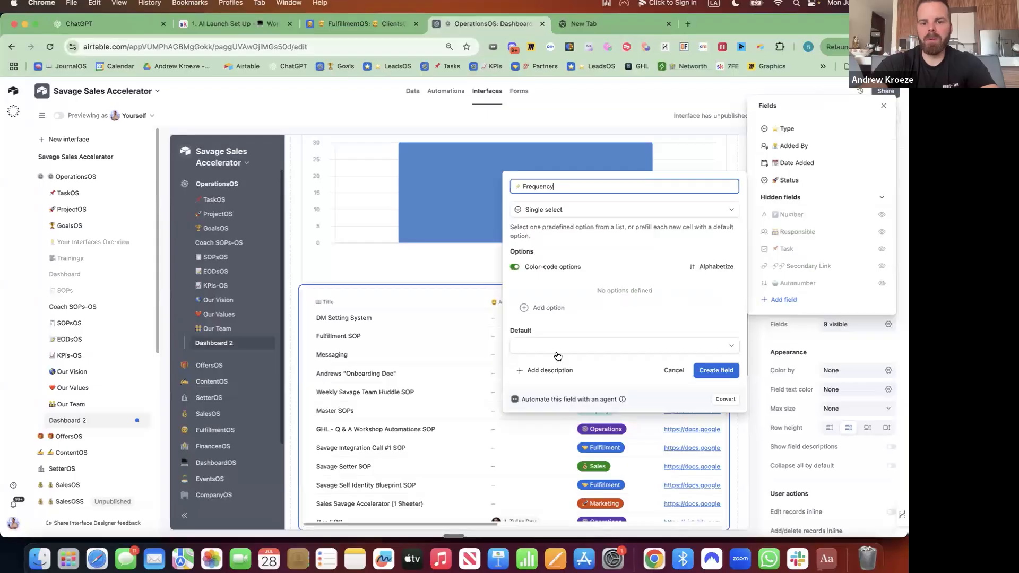
Add the options ⭐ Daily and 📅 Weekly
{"action": "left_click", "coordinate": [547, 308]}
{"action": "key", "text": "ctrl+super+space"}
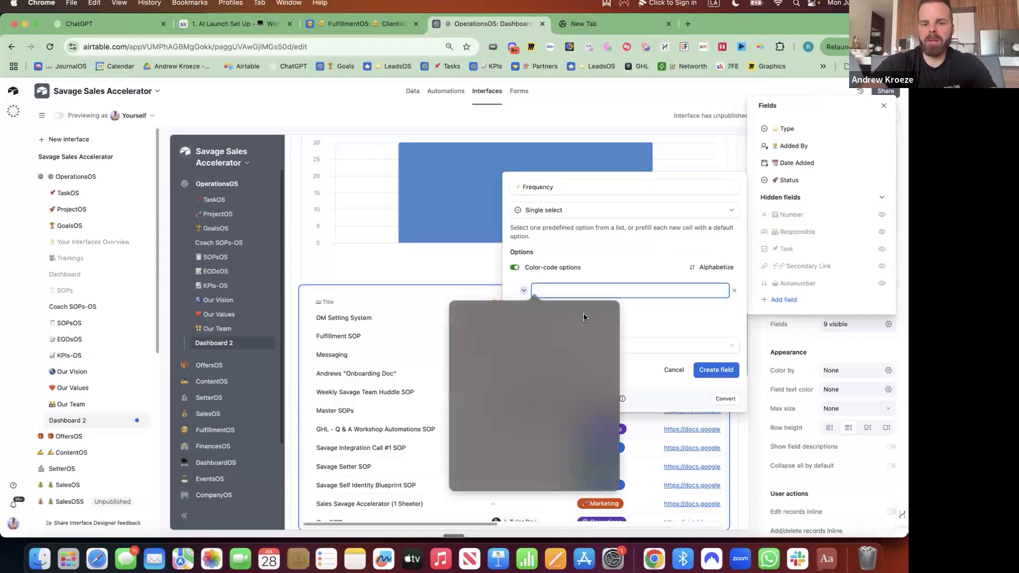
{"action": "left_click", "coordinate": [462, 345]}
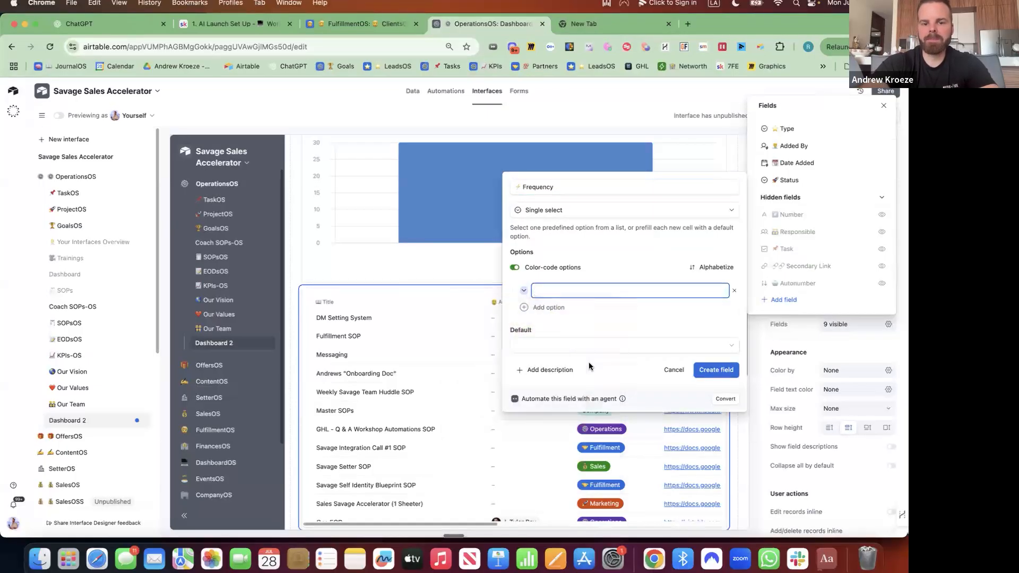
{"action": "left_click", "coordinate": [569, 312]}
{"action": "key", "text": "ctrl+super+space"}
{"action": "type", "text": "c"}
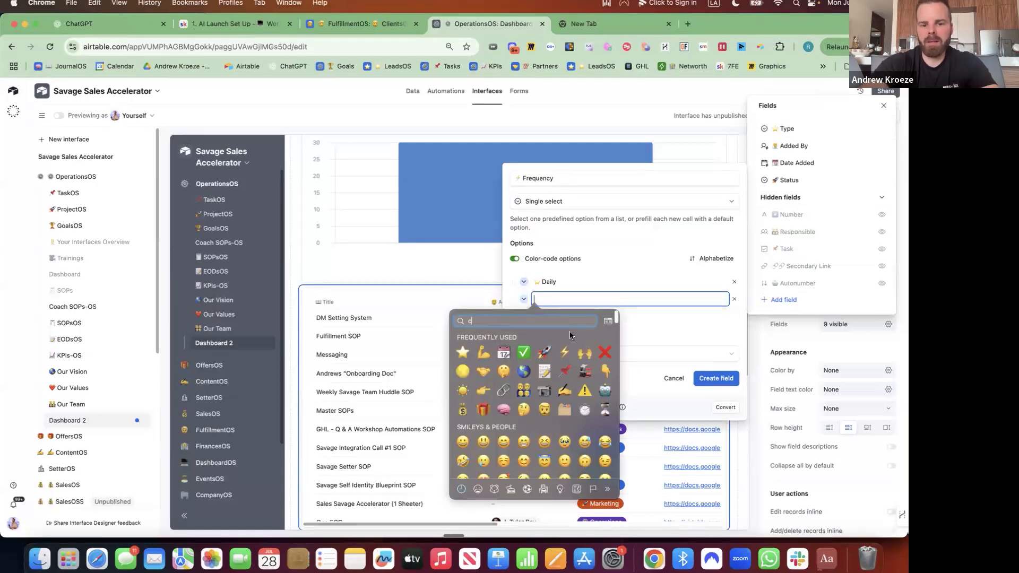
{"action": "type", "text": "alend"}
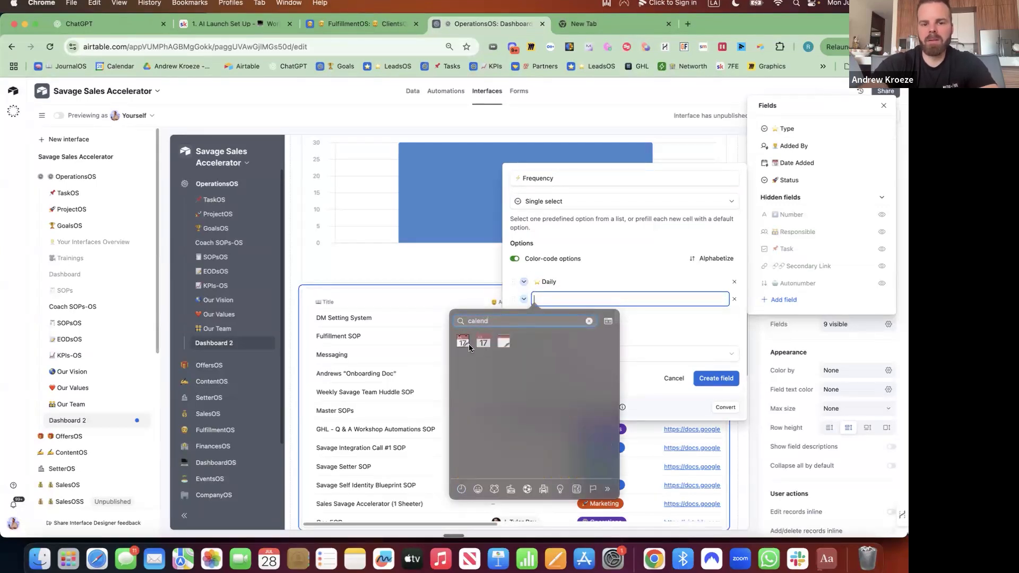
{"action": "left_click", "coordinate": [468, 346]}
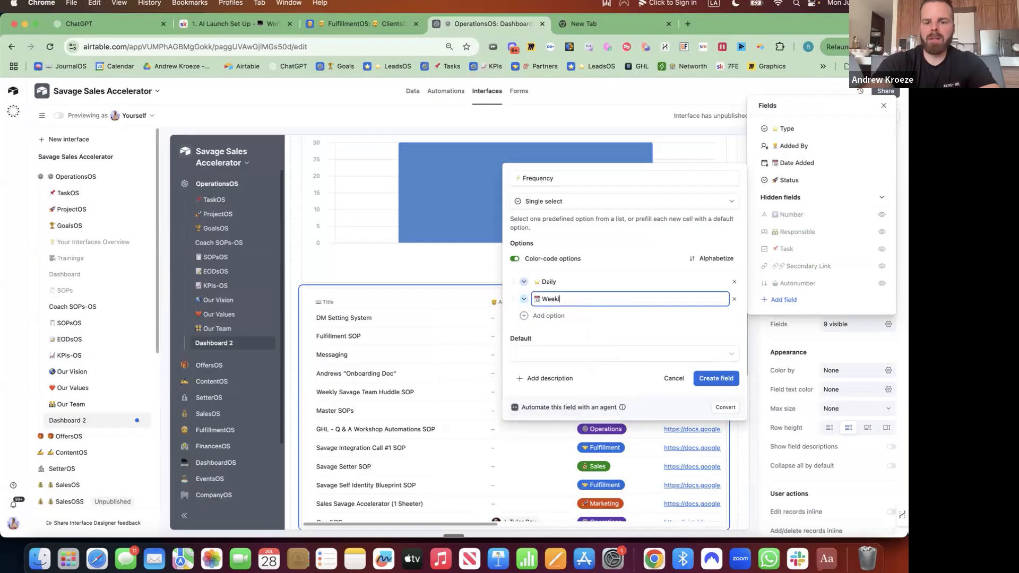
Add the 🌙 Monthly and 📌 Varies options and create the Frequency field
{"action": "left_click", "coordinate": [552, 316]}
{"action": "key", "text": "ctrl+super+space"}
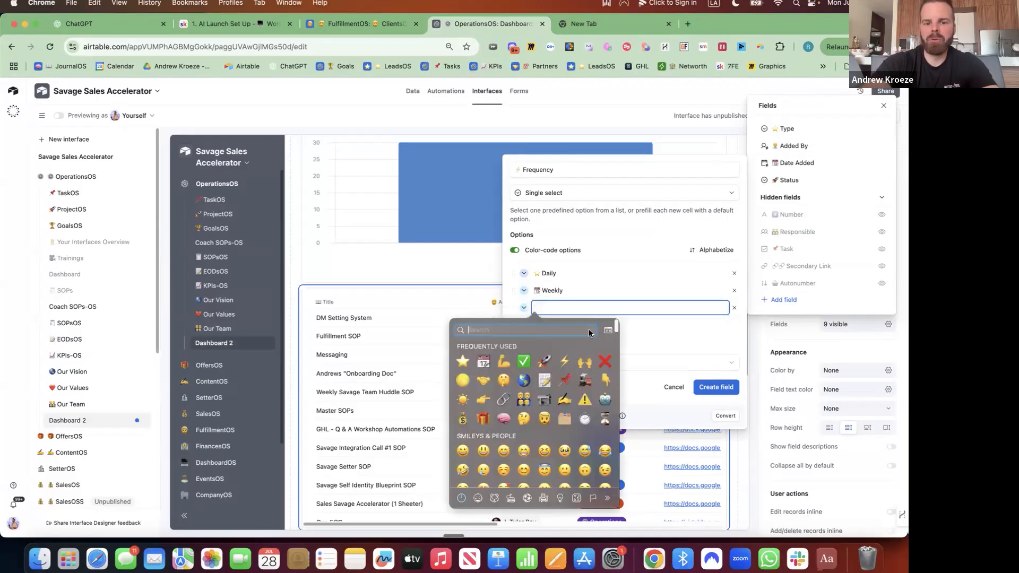
{"action": "left_click", "coordinate": [463, 350]}
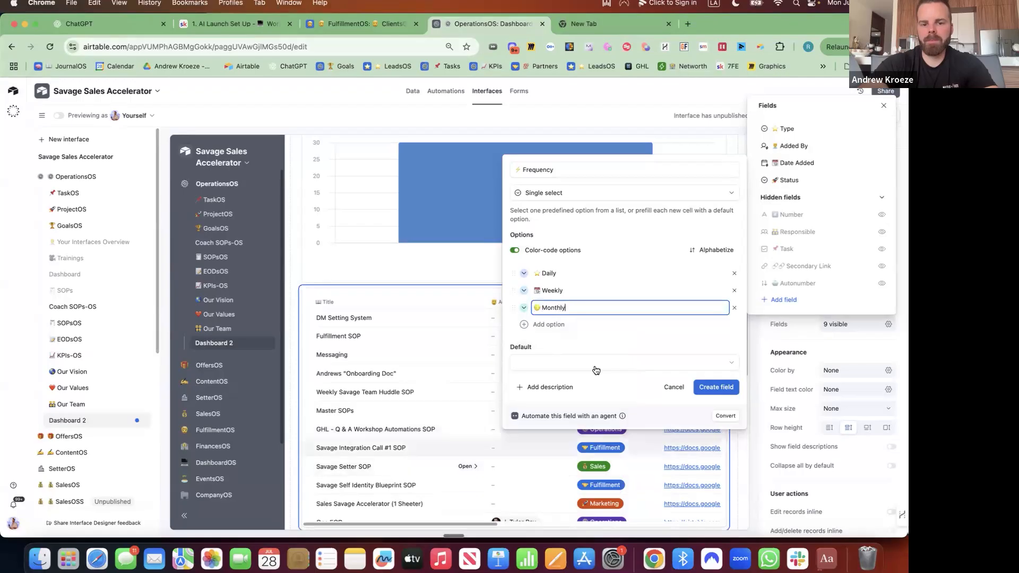
{"action": "left_click", "coordinate": [591, 326]}
{"action": "key", "text": "ctrl+super+space"}
{"action": "type", "text": "p"}
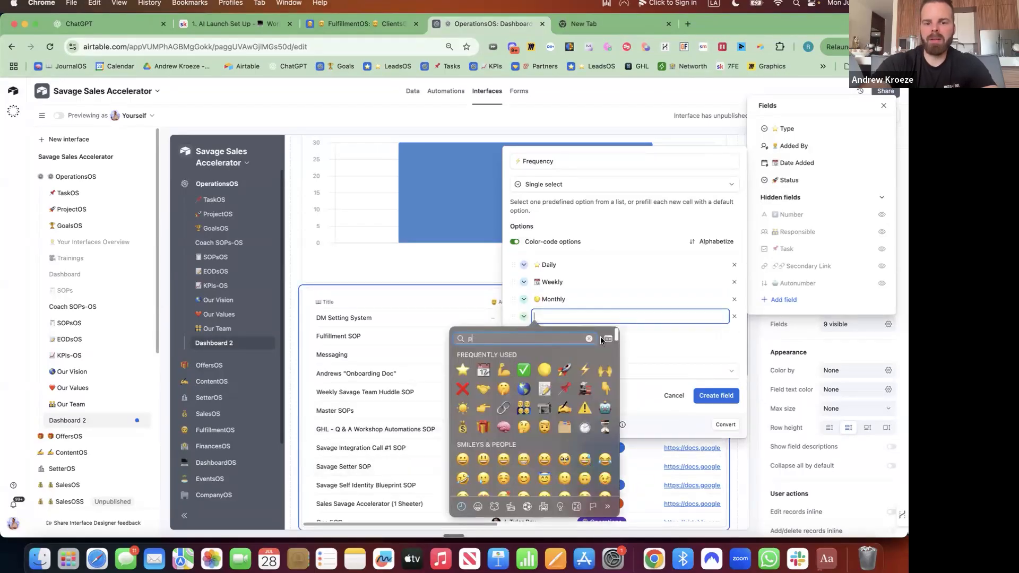
{"action": "key", "text": "Return"}
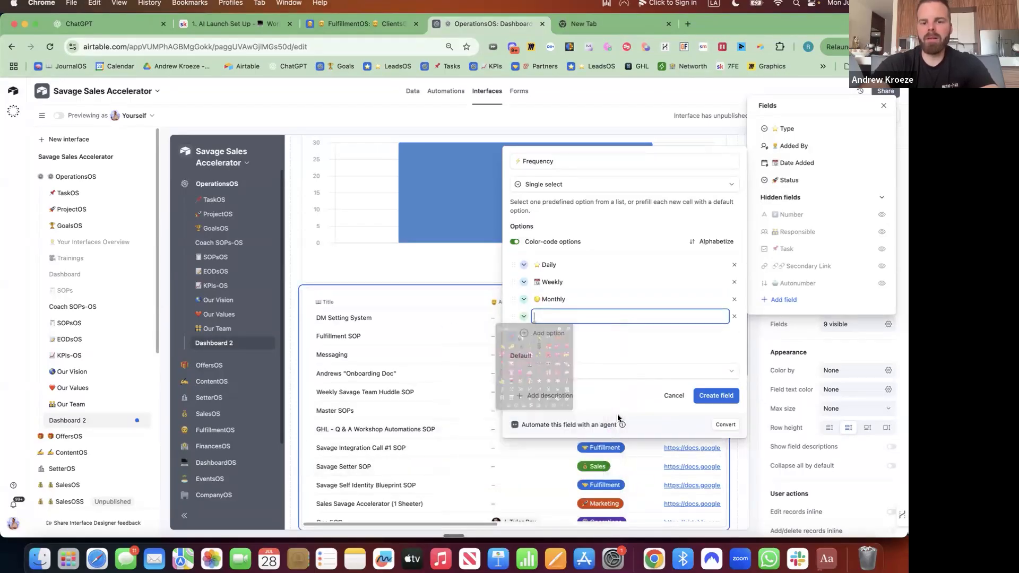
{"action": "type", "text": "Varies"}
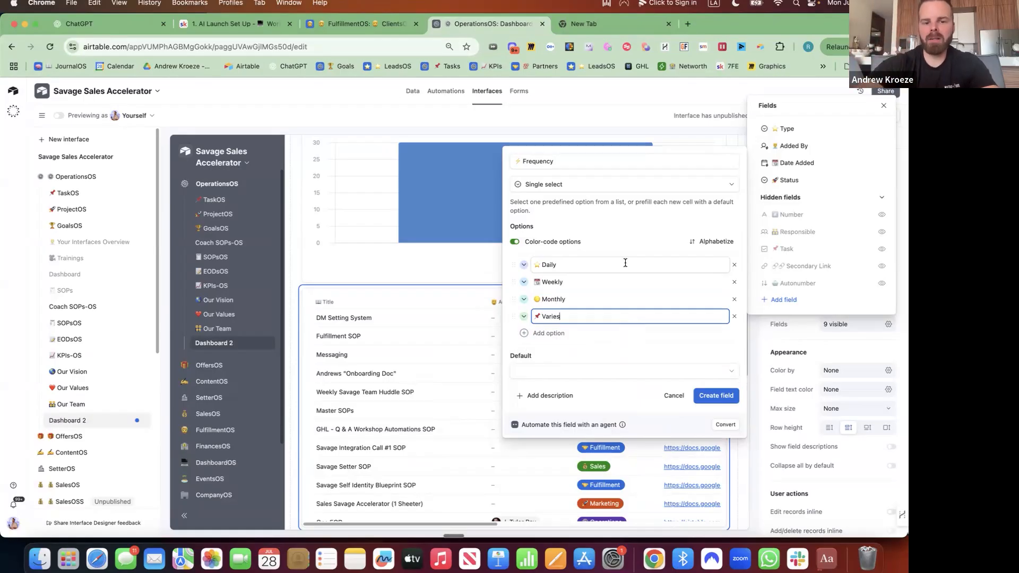
{"action": "left_click", "coordinate": [715, 395]}
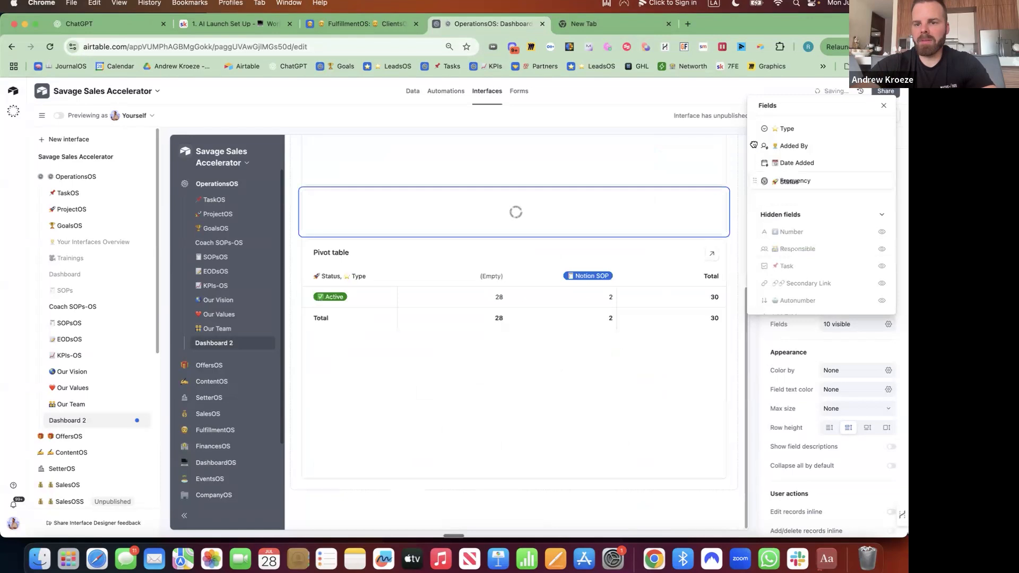
Move the Frequency field to sit right after Accountable
{"action": "left_click_drag", "start_coordinate": [754, 144], "coordinate": [757, 225]}
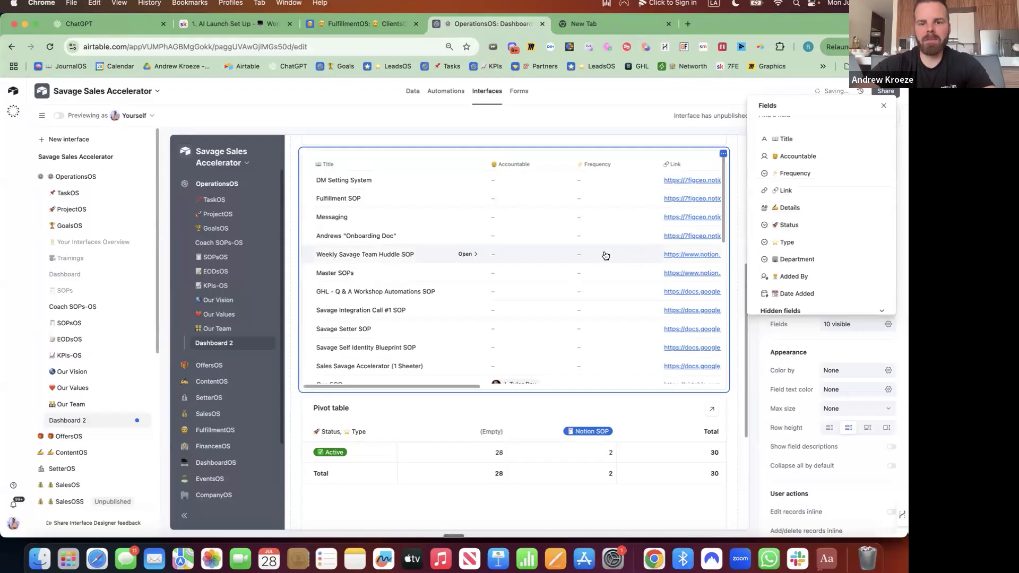
{"action": "scroll", "coordinate": [596, 259], "scroll_direction": "up", "scroll_amount": 1}
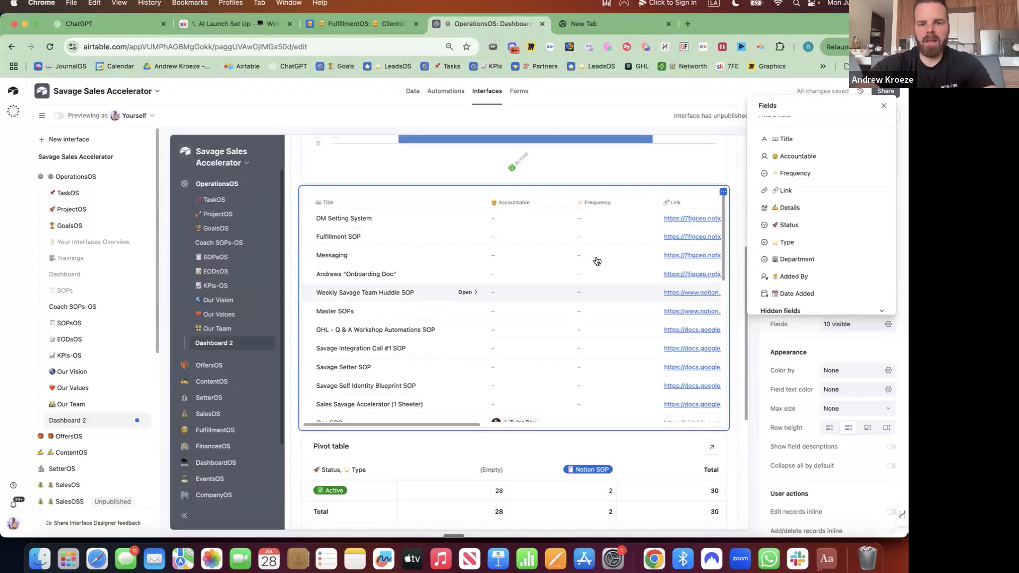
{"action": "left_click", "coordinate": [734, 327]}
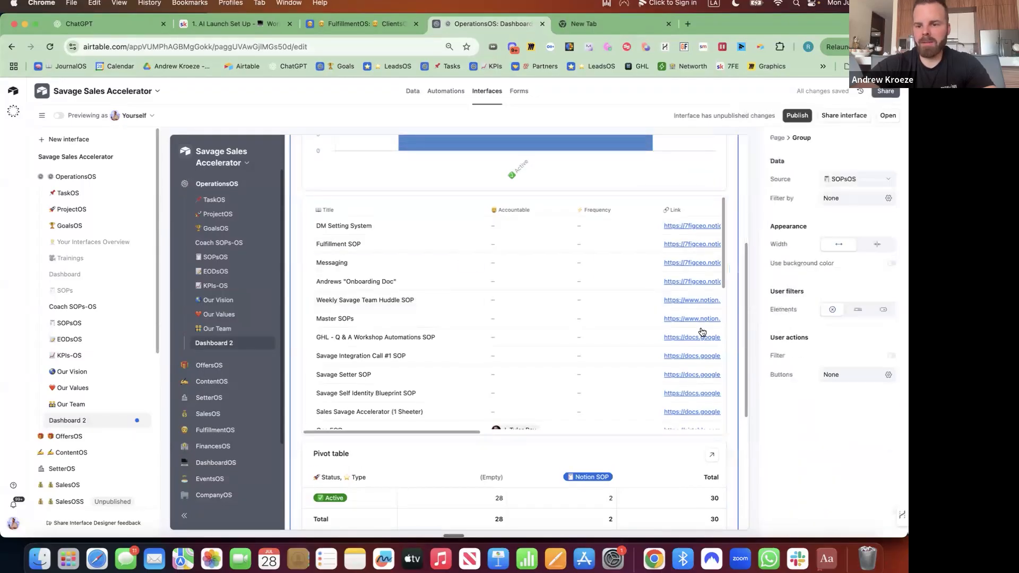
Set the SOP list's maximum size to Large
{"action": "left_click", "coordinate": [600, 326]}
{"action": "left_click", "coordinate": [530, 226]}
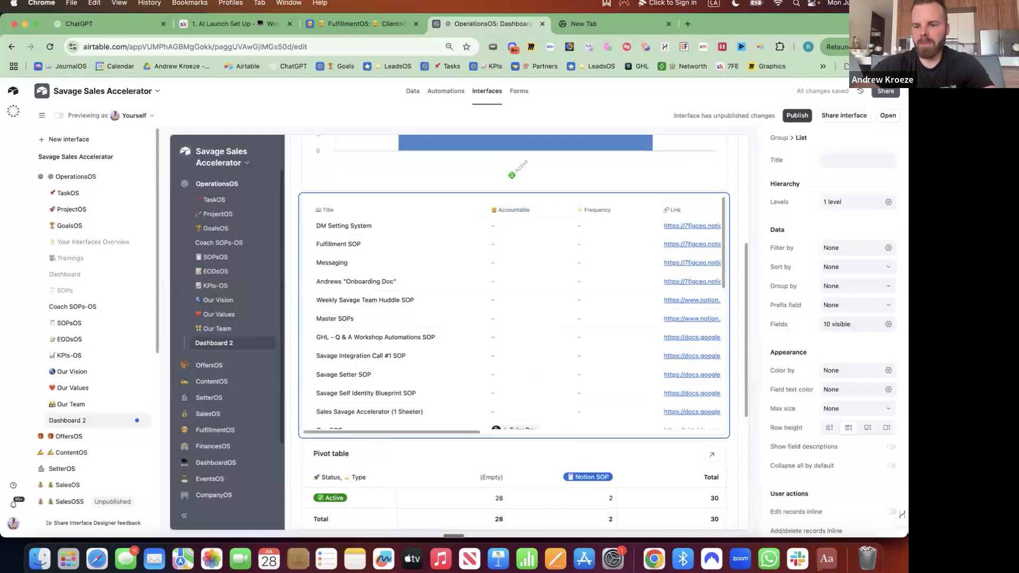
{"action": "left_click", "coordinate": [856, 408]}
{"action": "left_click", "coordinate": [851, 469]}
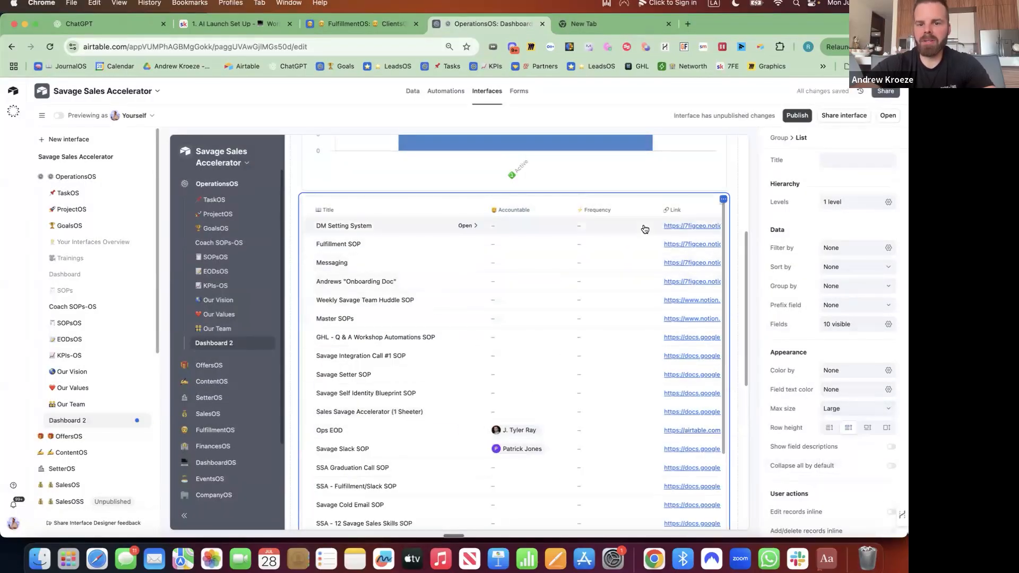
Group the SOP list by Frequency
{"action": "left_click", "coordinate": [863, 287]}
{"action": "left_click", "coordinate": [706, 351]}
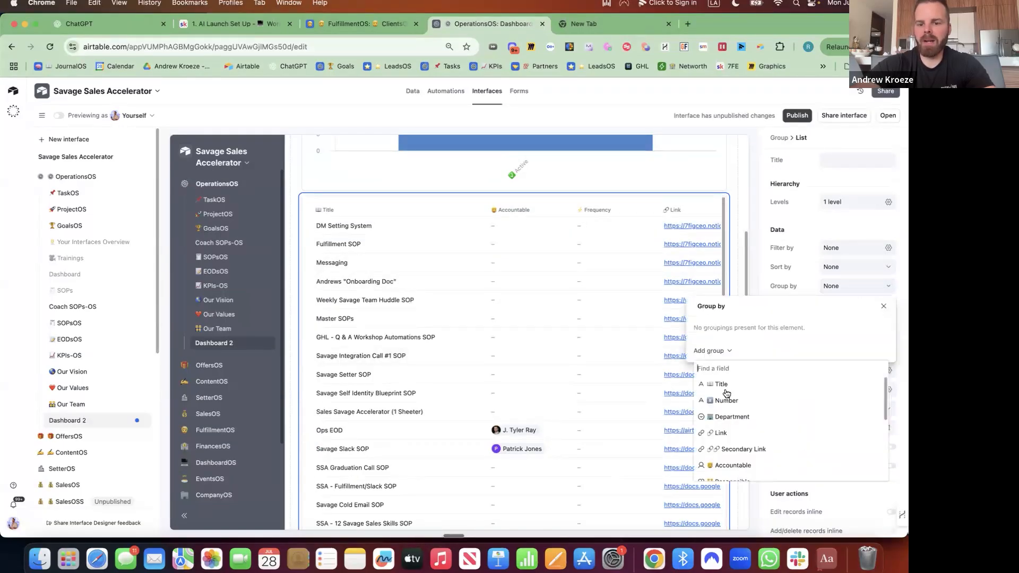
{"action": "type", "text": "fre"}
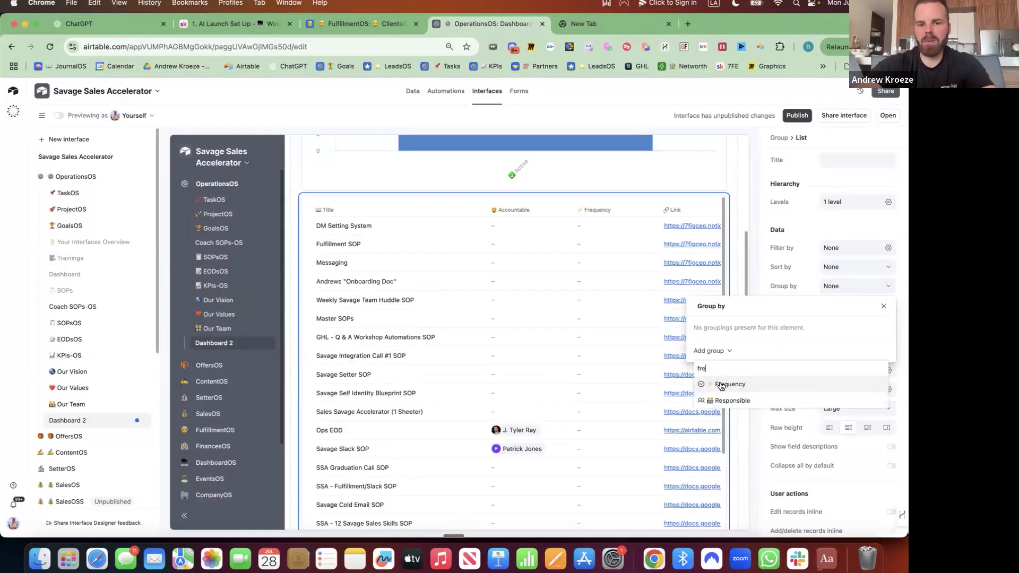
{"action": "left_click", "coordinate": [721, 385]}
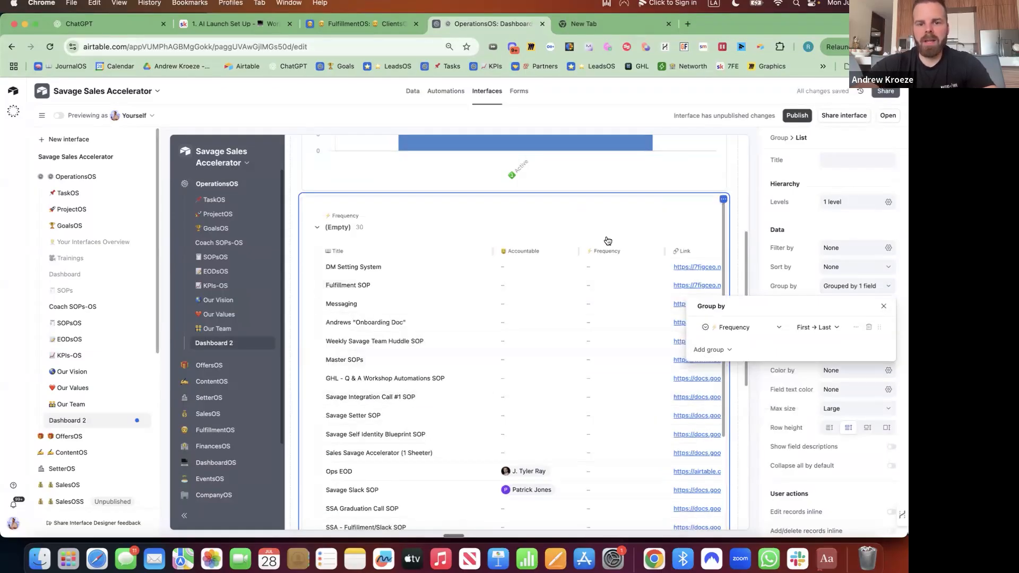
{"action": "scroll", "coordinate": [608, 240], "scroll_direction": "up", "scroll_amount": 5}
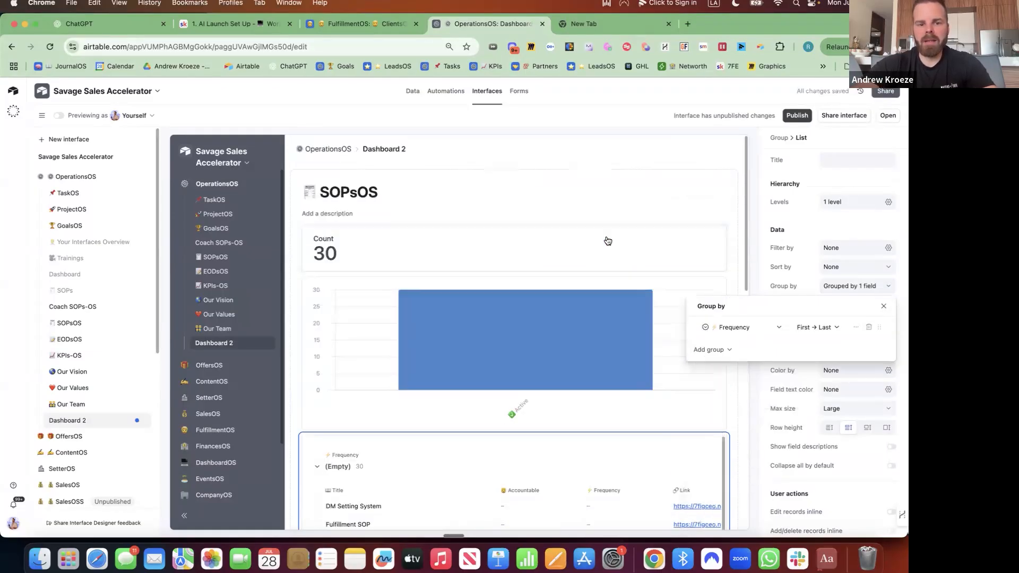
Add a Department dropdown filter to the dashboard and review its options
{"action": "left_click", "coordinate": [731, 229]}
{"action": "left_click", "coordinate": [728, 202]}
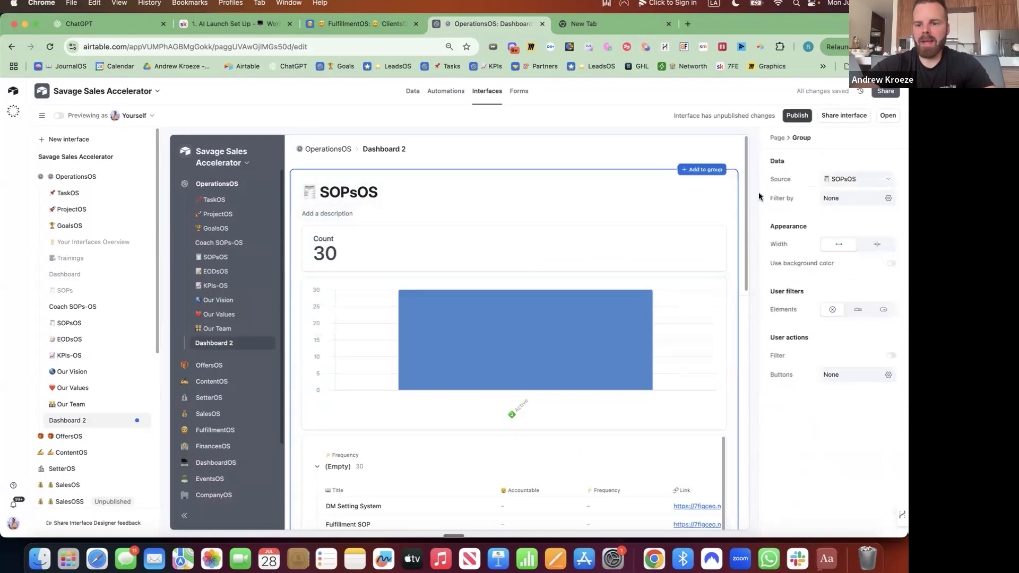
{"action": "left_click", "coordinate": [883, 310]}
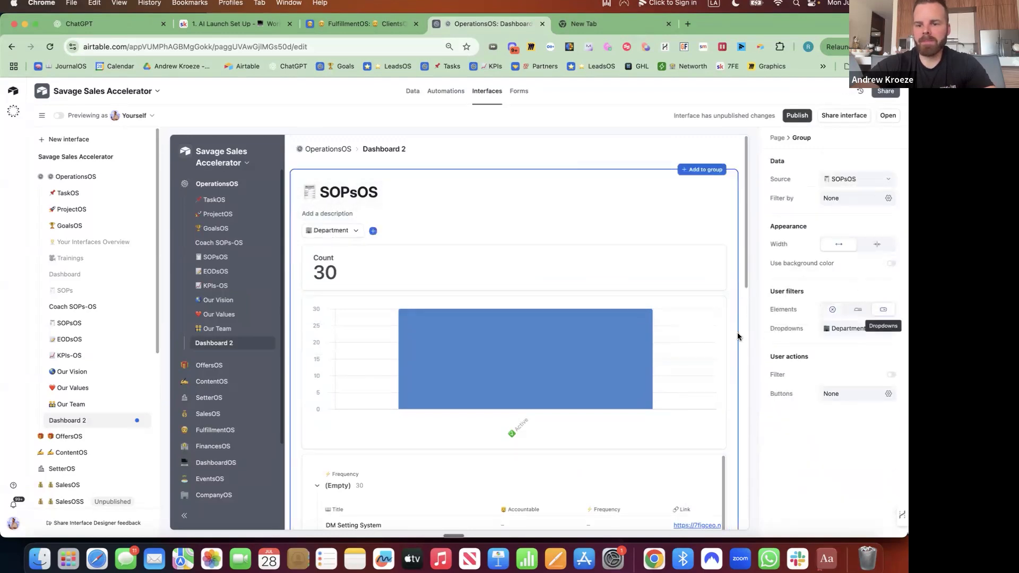
{"action": "left_click", "coordinate": [859, 333]}
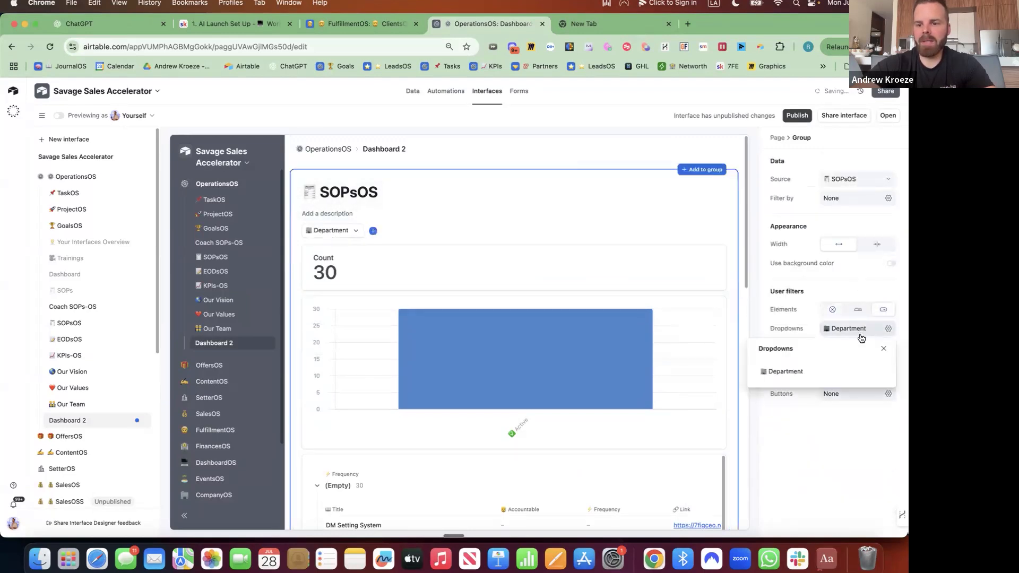
{"action": "left_click", "coordinate": [889, 331]}
{"action": "left_click", "coordinate": [890, 331]}
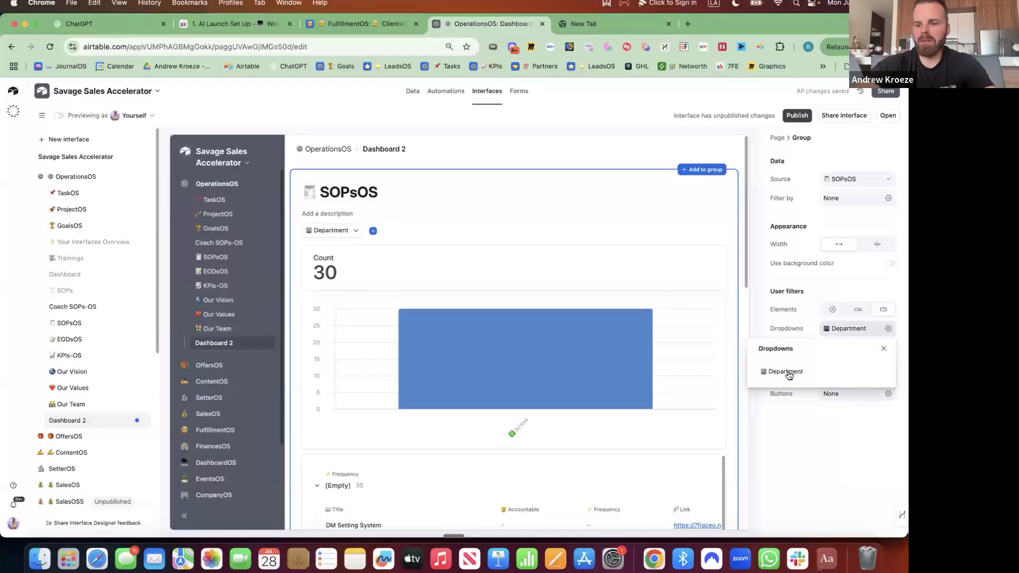
{"action": "left_click", "coordinate": [866, 372]}
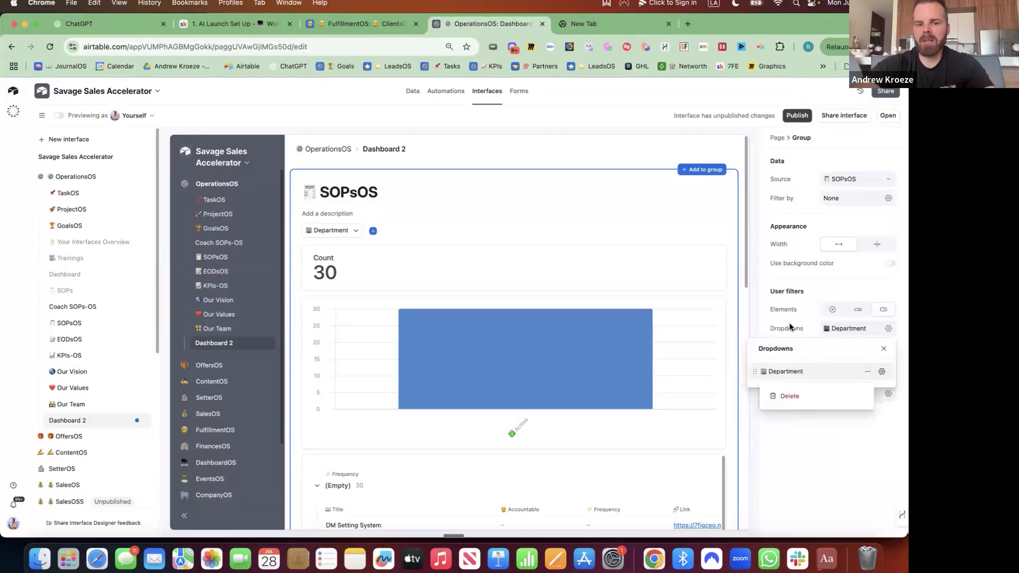
Add an Accountable dropdown filter defaulting to Current user, keeping all 30 SOPs visible
{"action": "left_click", "coordinate": [373, 231]}
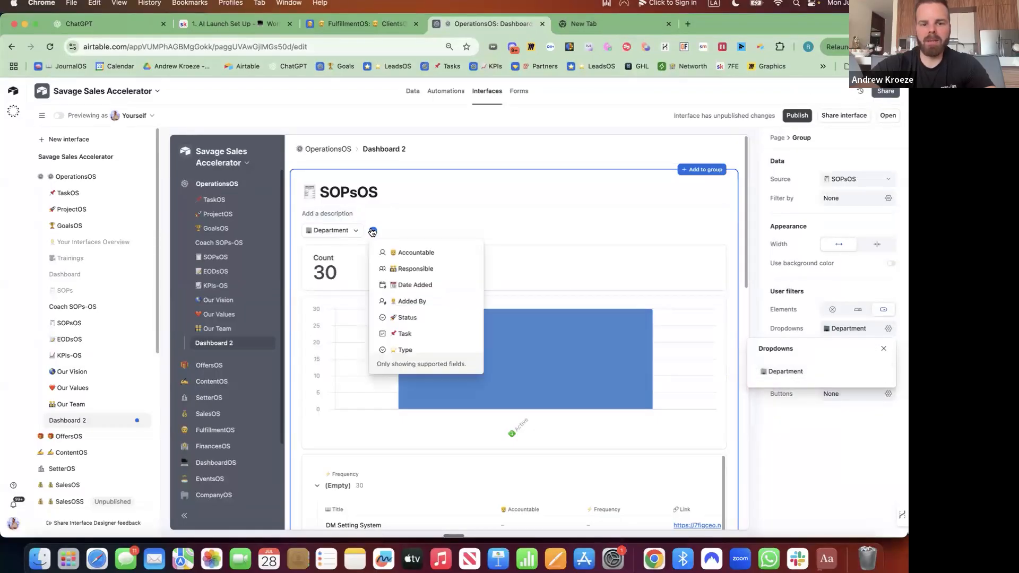
{"action": "left_click", "coordinate": [398, 253]}
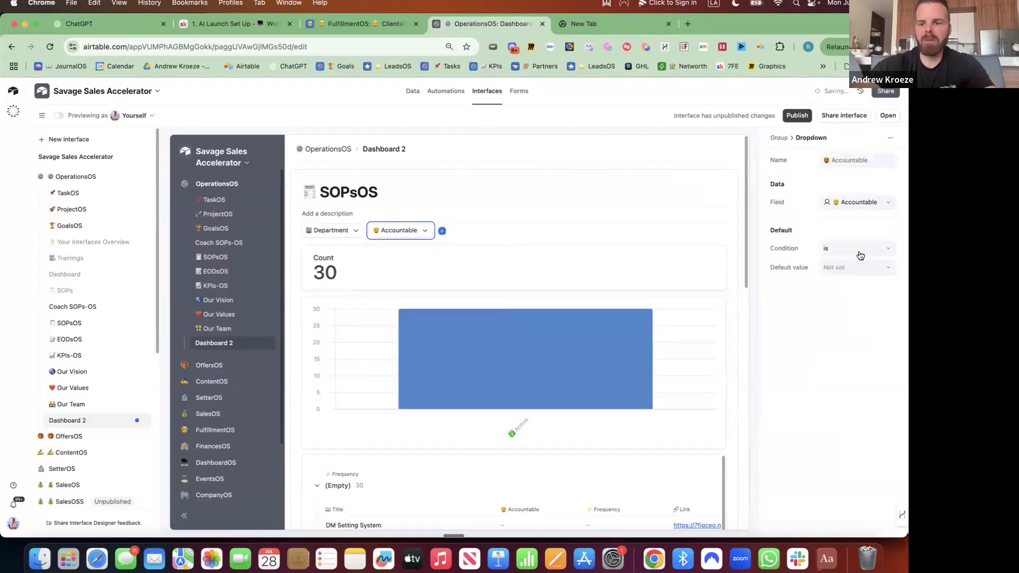
{"action": "left_click", "coordinate": [849, 271]}
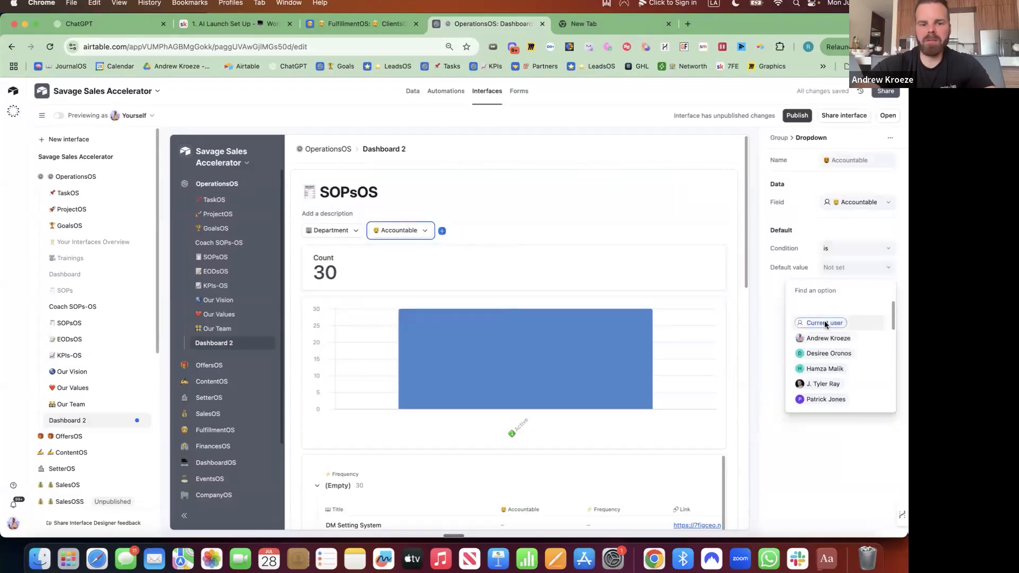
{"action": "left_click", "coordinate": [825, 325]}
{"action": "left_click", "coordinate": [478, 236]}
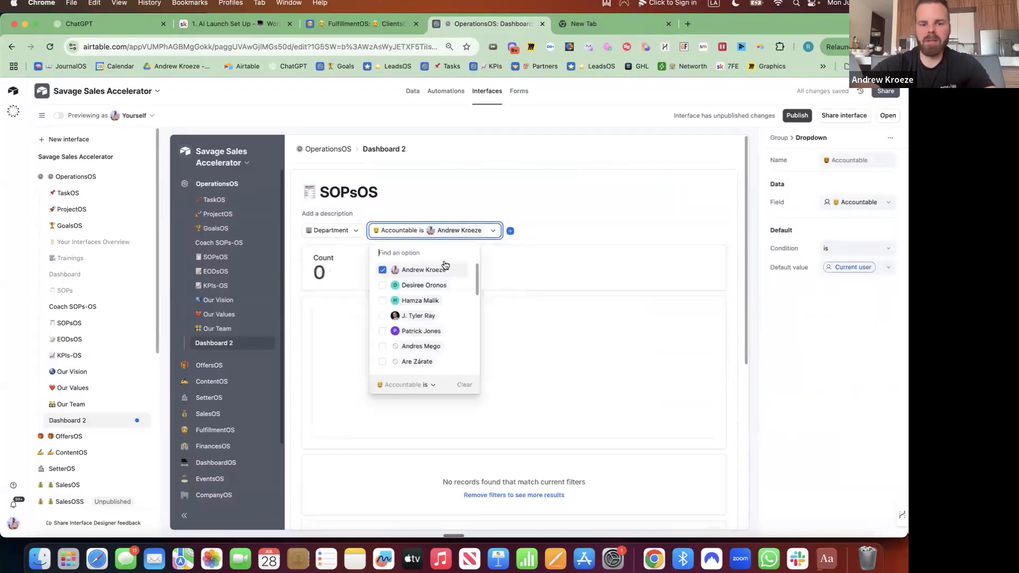
{"action": "left_click", "coordinate": [382, 270]}
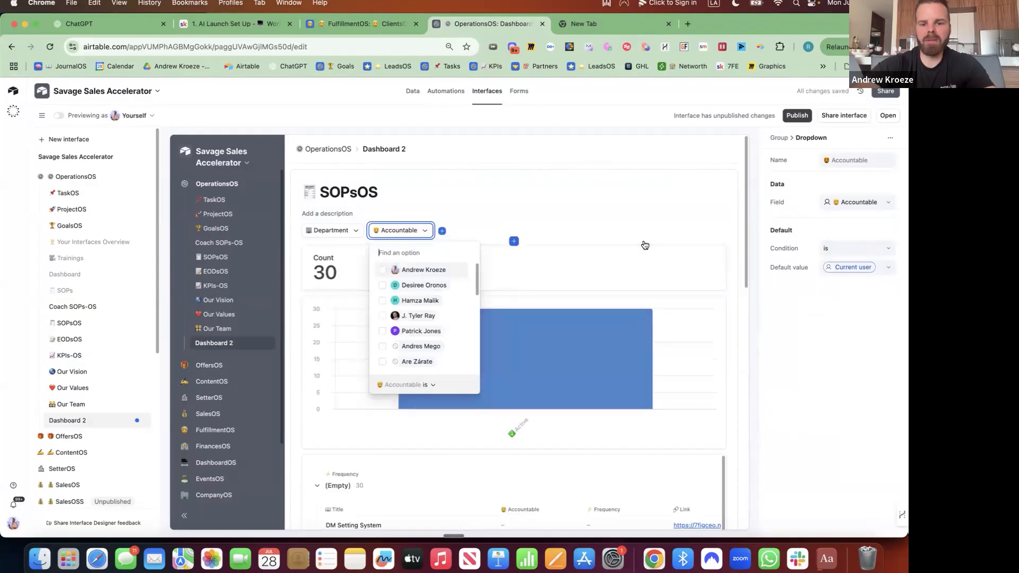
{"action": "left_click", "coordinate": [721, 242]}
{"action": "left_click", "coordinate": [705, 256]}
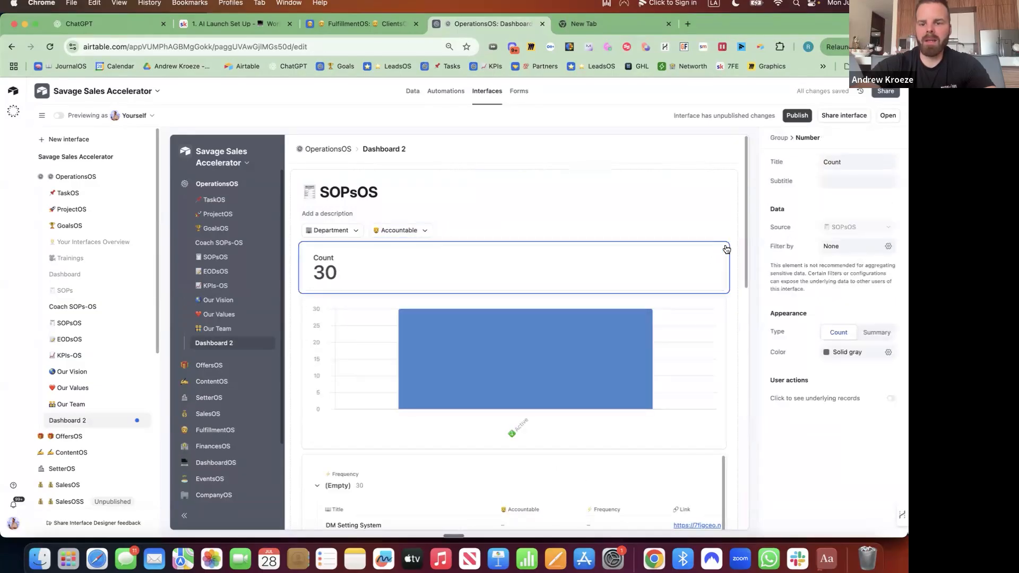
Retitle the Count card to ⭐ Daily
{"action": "double_click", "coordinate": [842, 162]}
{"action": "key", "text": "ctrl+super+space"}
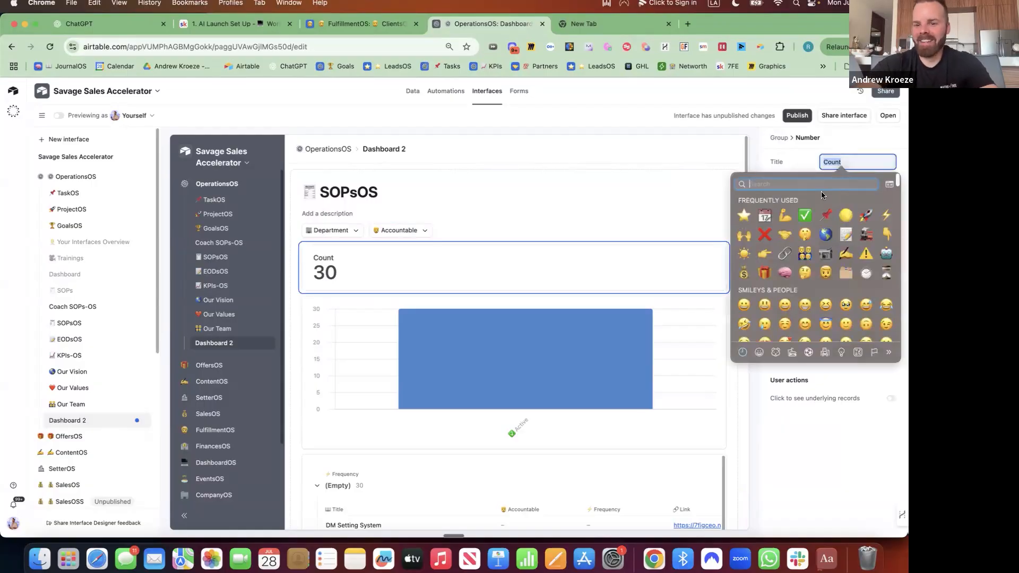
{"action": "left_click", "coordinate": [744, 215]}
{"action": "type", "text": "Da"}
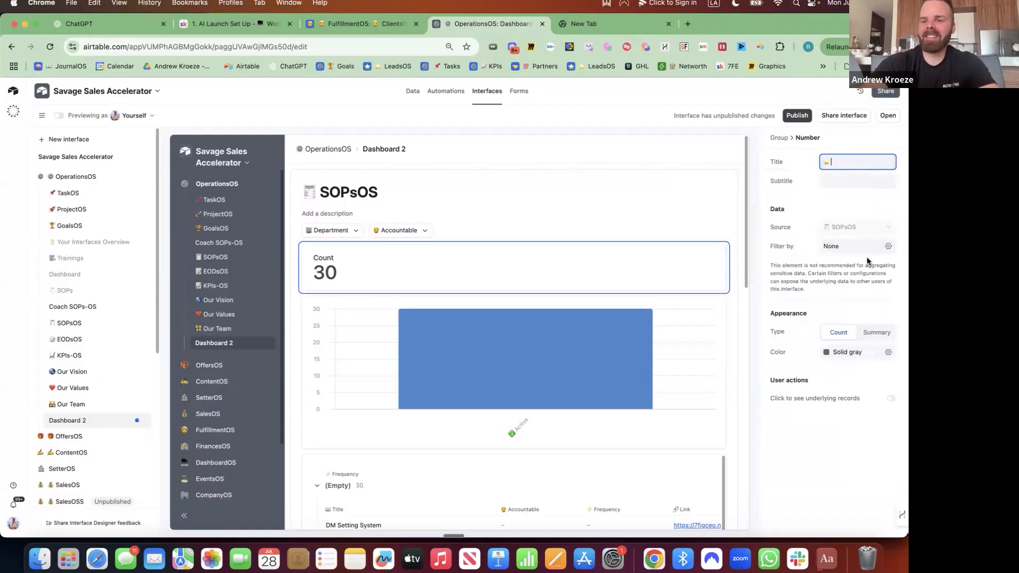
{"action": "type", "text": "ily"}
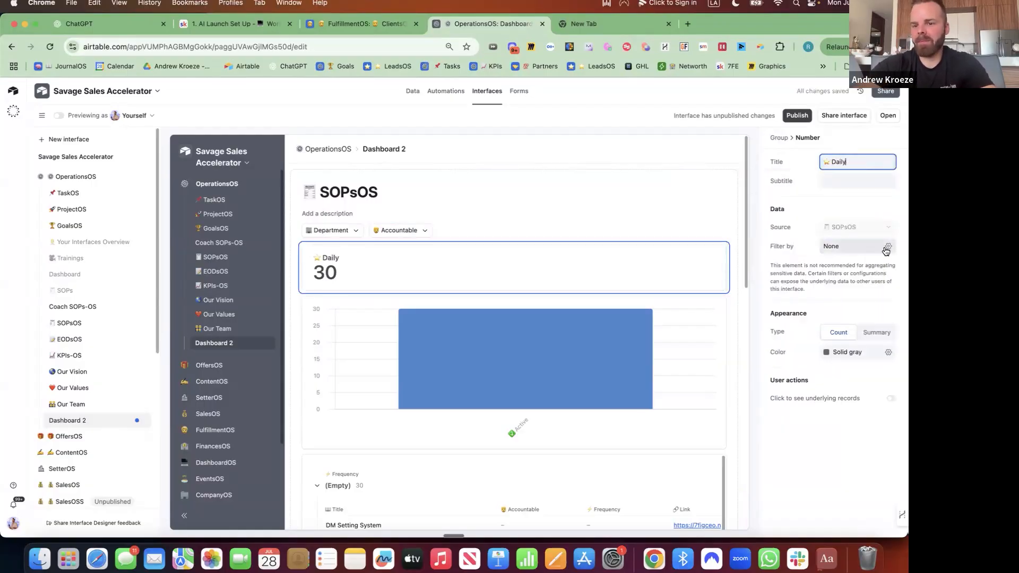
Filter the card to Frequency is Daily and enable click to see underlying records
{"action": "left_click", "coordinate": [885, 247]}
{"action": "left_click", "coordinate": [649, 288]}
{"action": "left_click", "coordinate": [675, 287]}
{"action": "type", "text": "fre"}
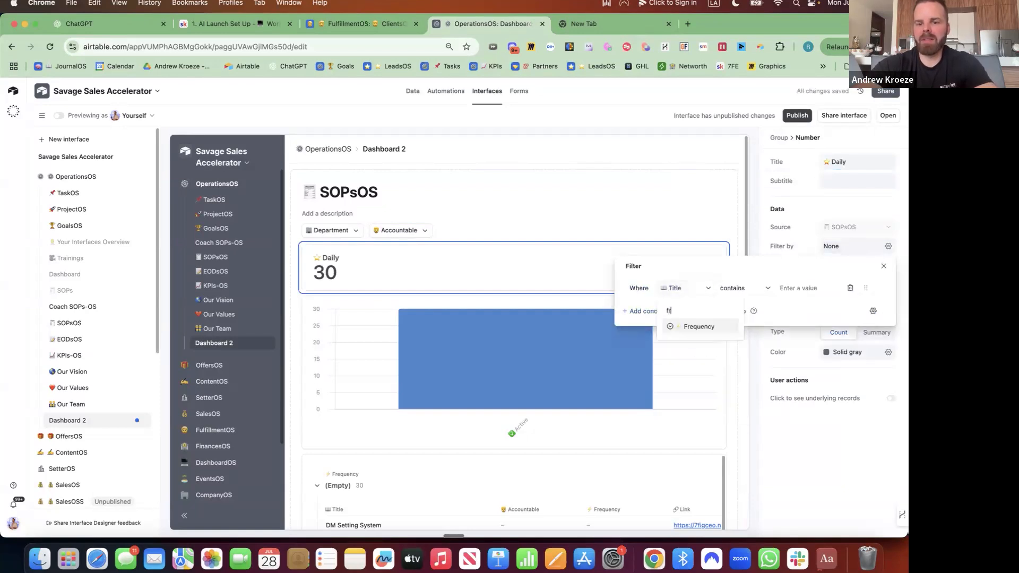
{"action": "left_click", "coordinate": [699, 327]}
{"action": "left_click", "coordinate": [753, 288]}
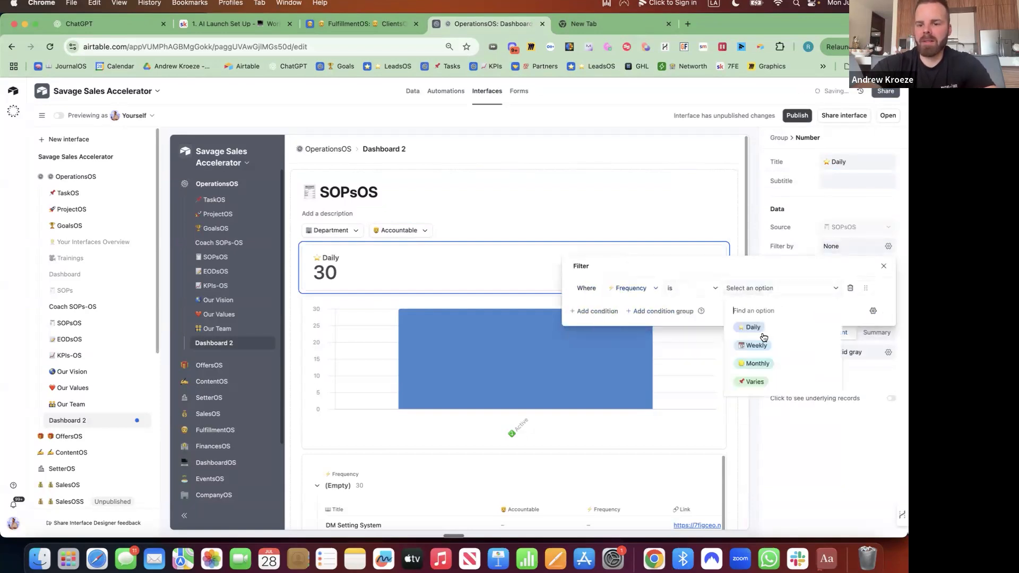
{"action": "left_click", "coordinate": [746, 327]}
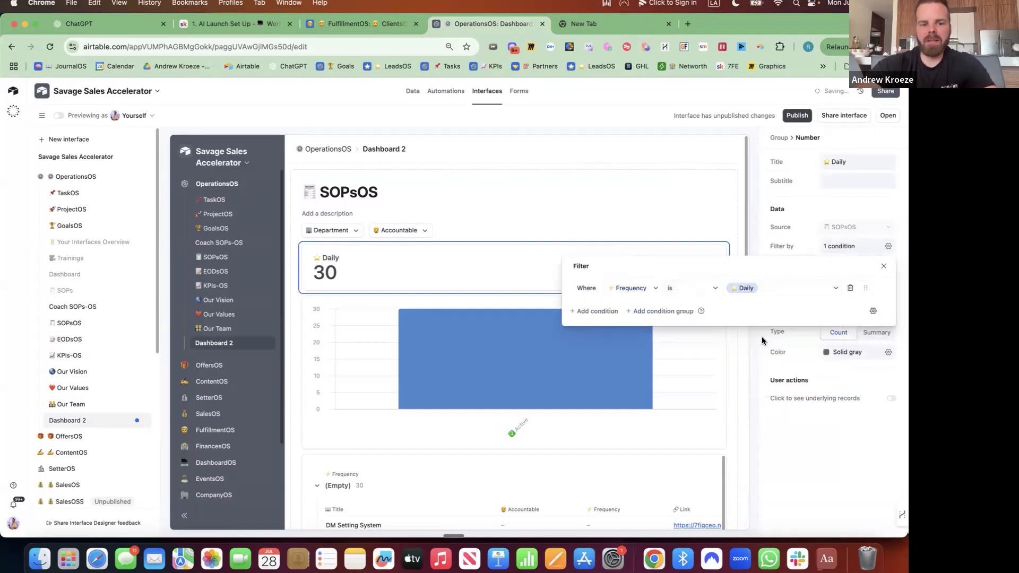
{"action": "left_click", "coordinate": [798, 209]}
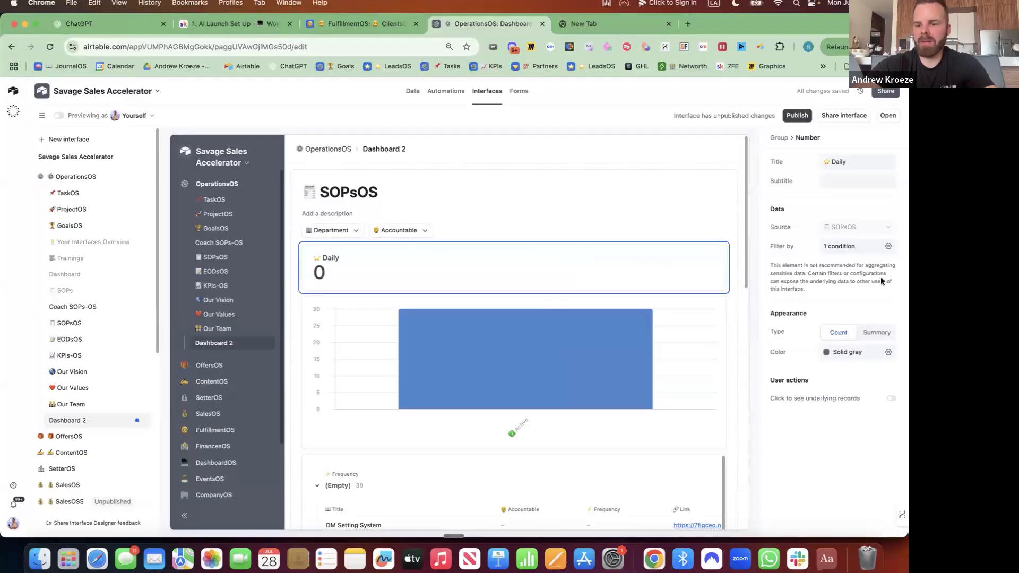
{"action": "left_click", "coordinate": [891, 399]}
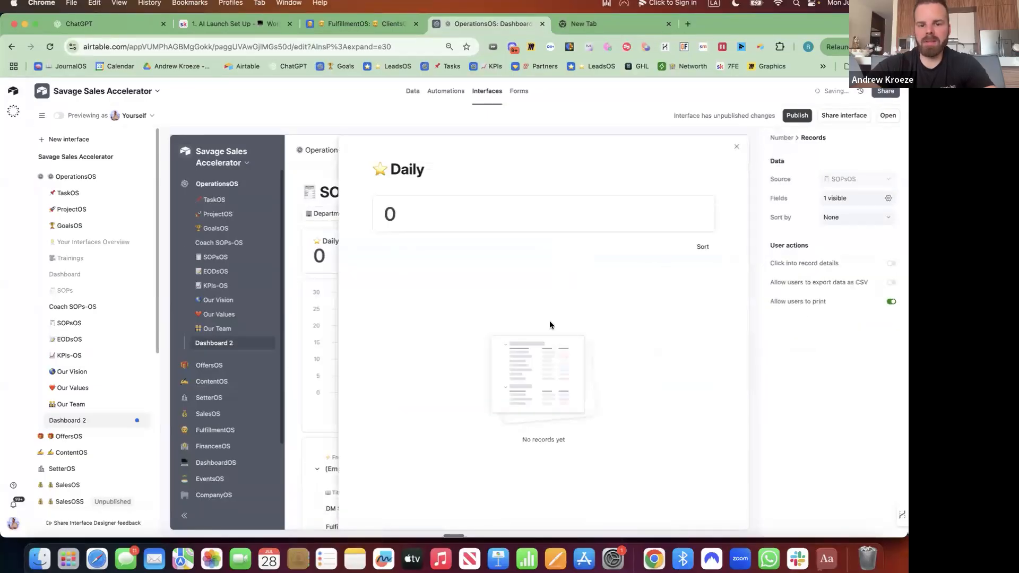
{"action": "left_click", "coordinate": [737, 147]}
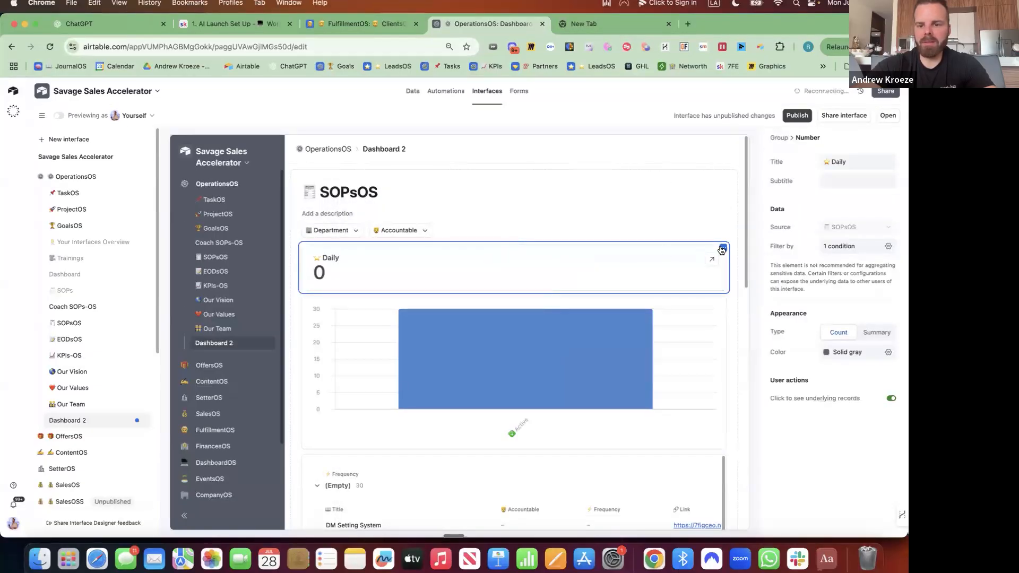
Duplicate the Daily card and tint the original green with background colour
{"action": "left_click", "coordinate": [723, 248]}
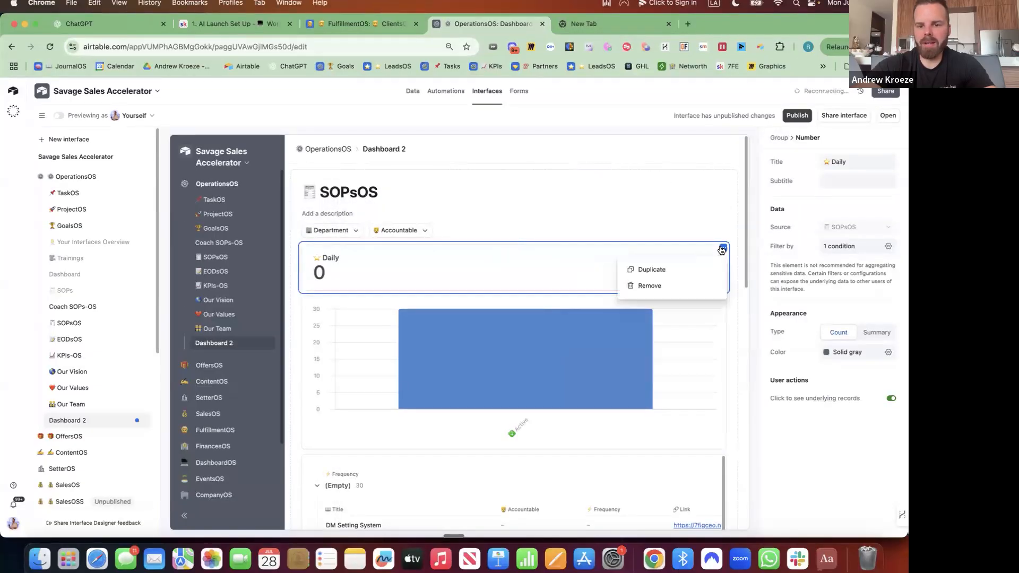
{"action": "left_click", "coordinate": [656, 274]}
{"action": "left_click", "coordinate": [476, 273]}
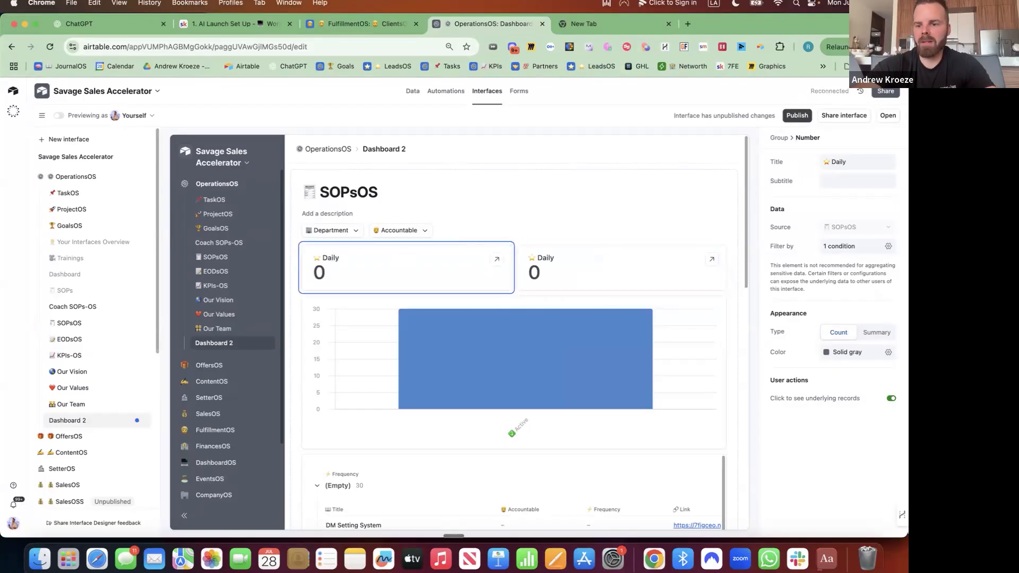
{"action": "left_click", "coordinate": [888, 353]}
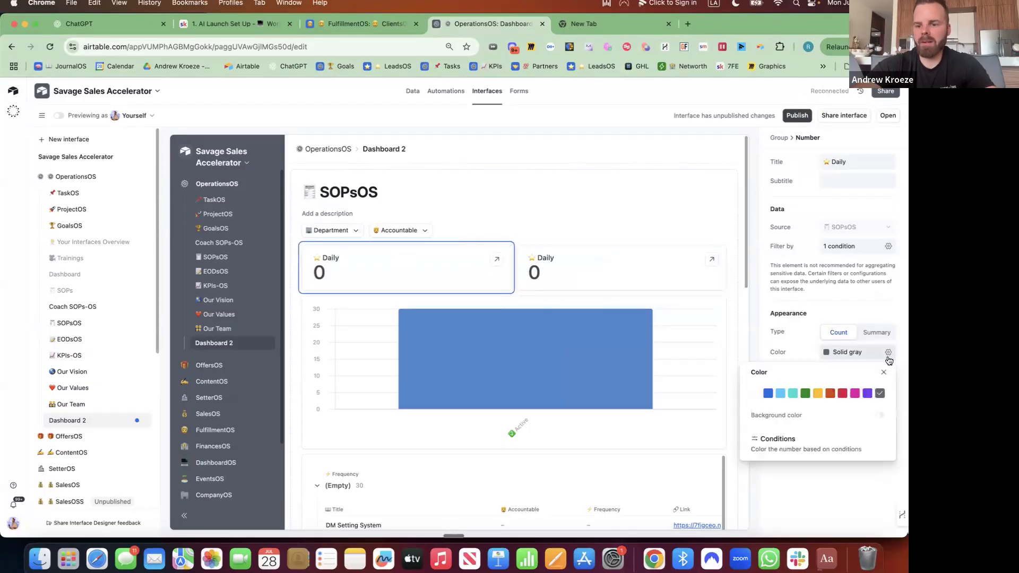
{"action": "left_click", "coordinate": [780, 394]}
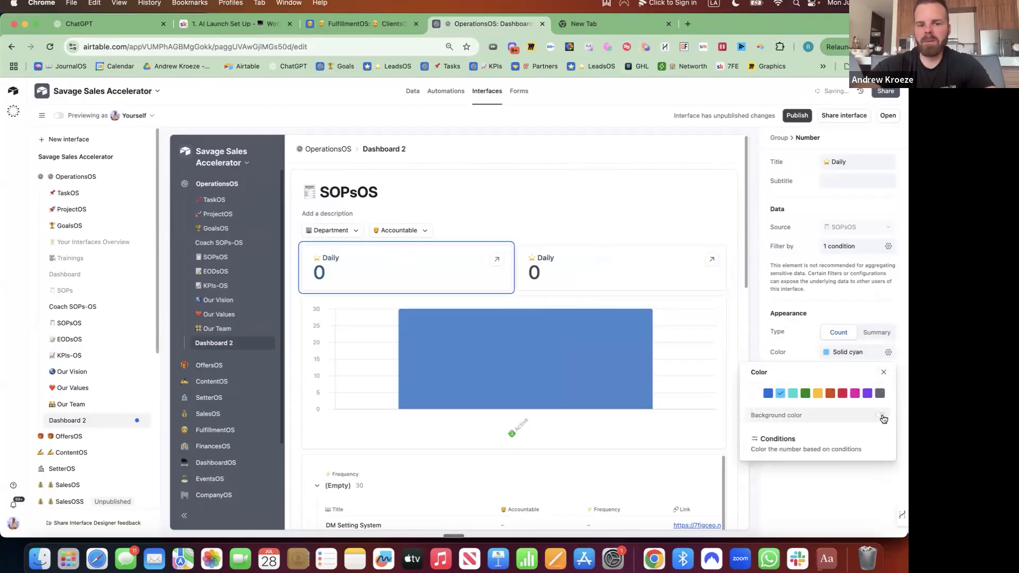
{"action": "left_click", "coordinate": [881, 416]}
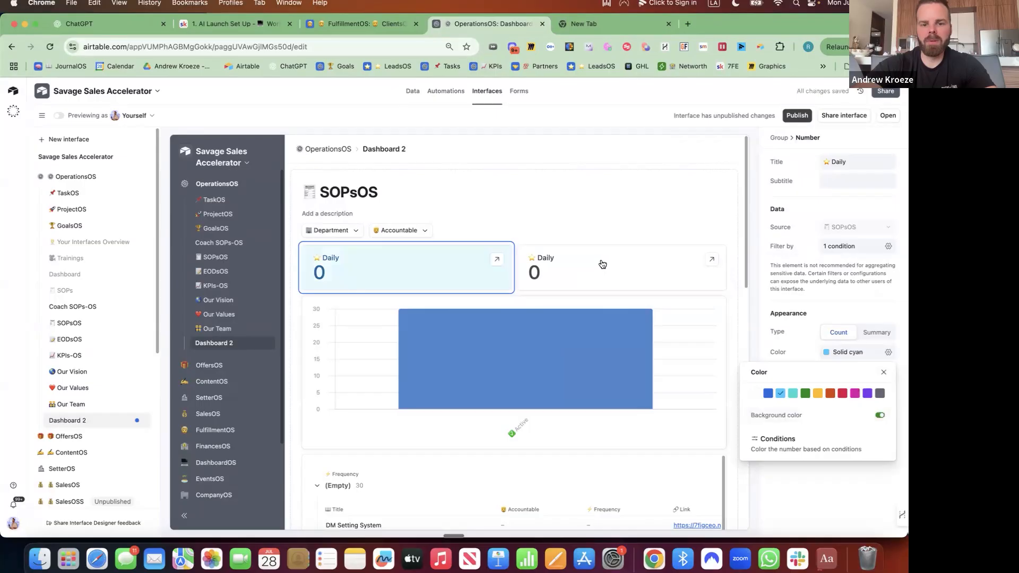
{"action": "left_click", "coordinate": [805, 394]}
Retitle the duplicate card to 📅 Weekly
{"action": "left_click", "coordinate": [576, 257]}
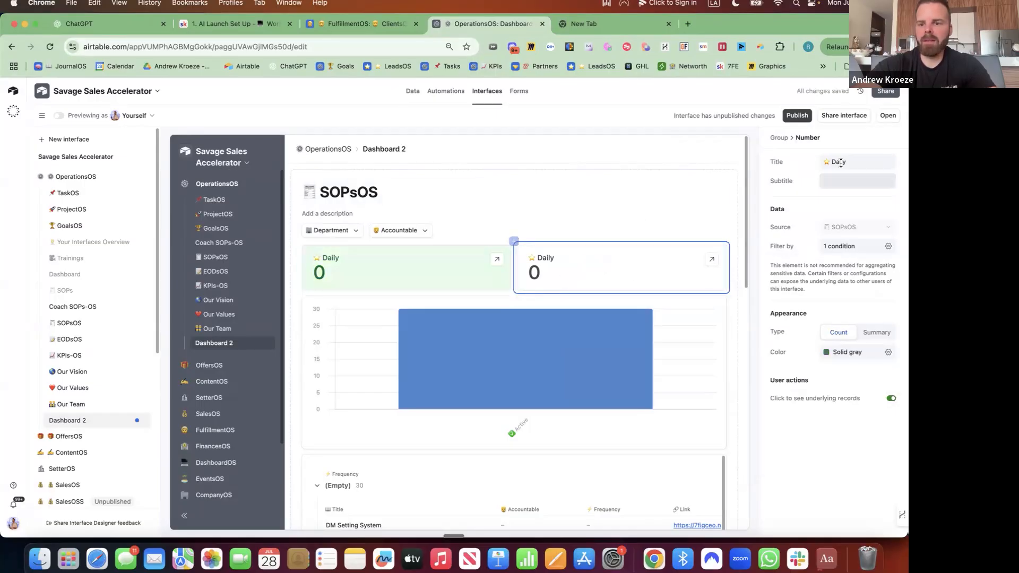
{"action": "left_click", "coordinate": [849, 159]}
{"action": "key", "text": "ctrl+super+space"}
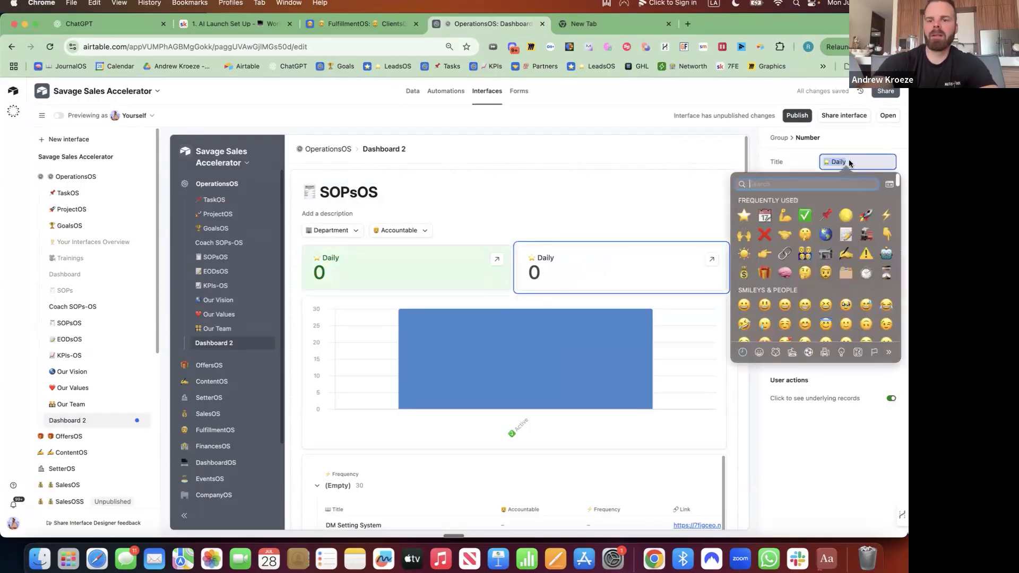
{"action": "type", "text": "calendar"}
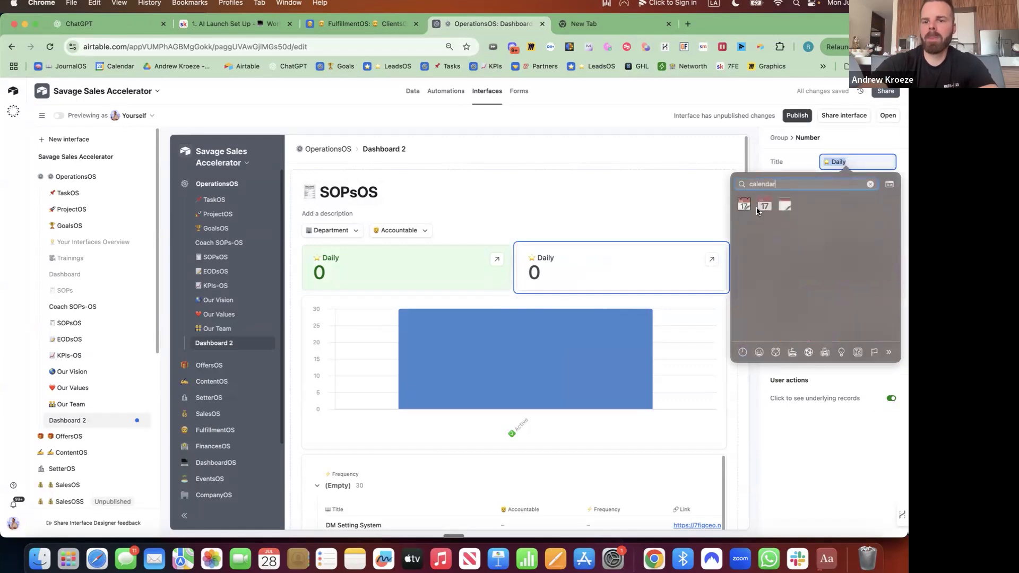
{"action": "left_click", "coordinate": [748, 207]}
{"action": "type", "text": "Weekly"}
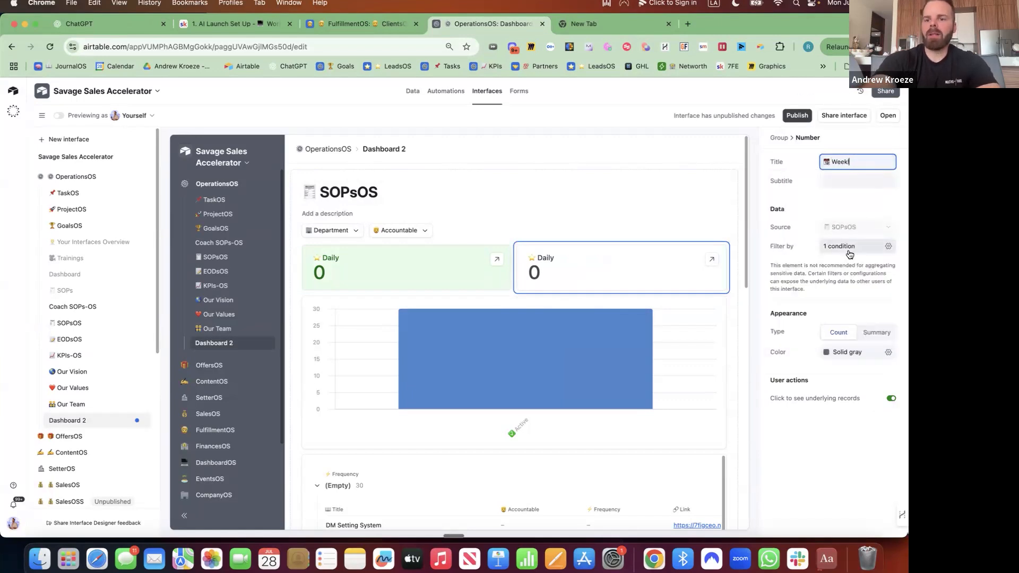
Change the Weekly card's filter to Frequency is Weekly and tint it teal with background
{"action": "left_click", "coordinate": [887, 247]}
{"action": "left_click", "coordinate": [772, 289]}
{"action": "left_click", "coordinate": [757, 345]}
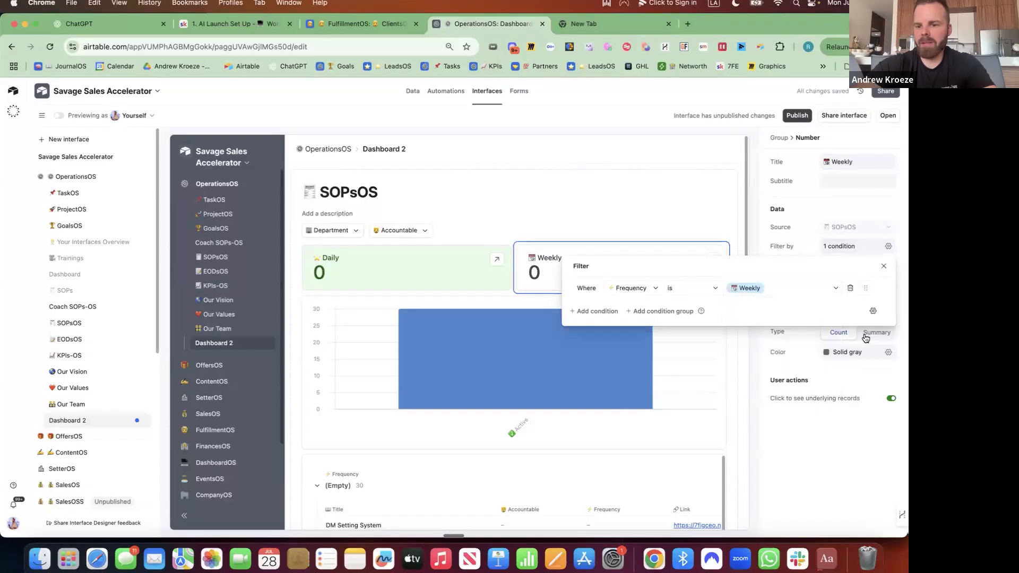
{"action": "left_click", "coordinate": [864, 352]}
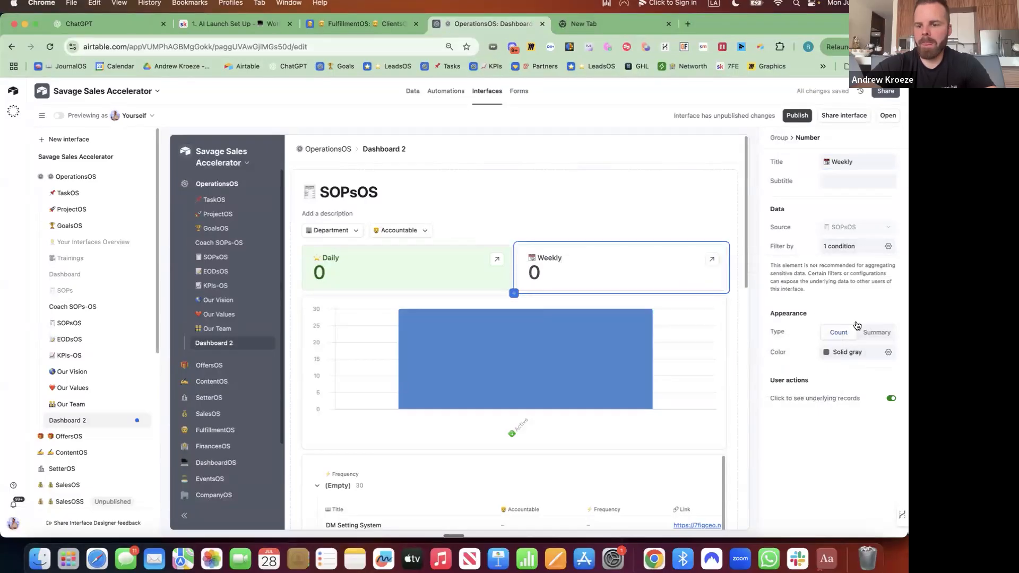
{"action": "left_click", "coordinate": [888, 354]}
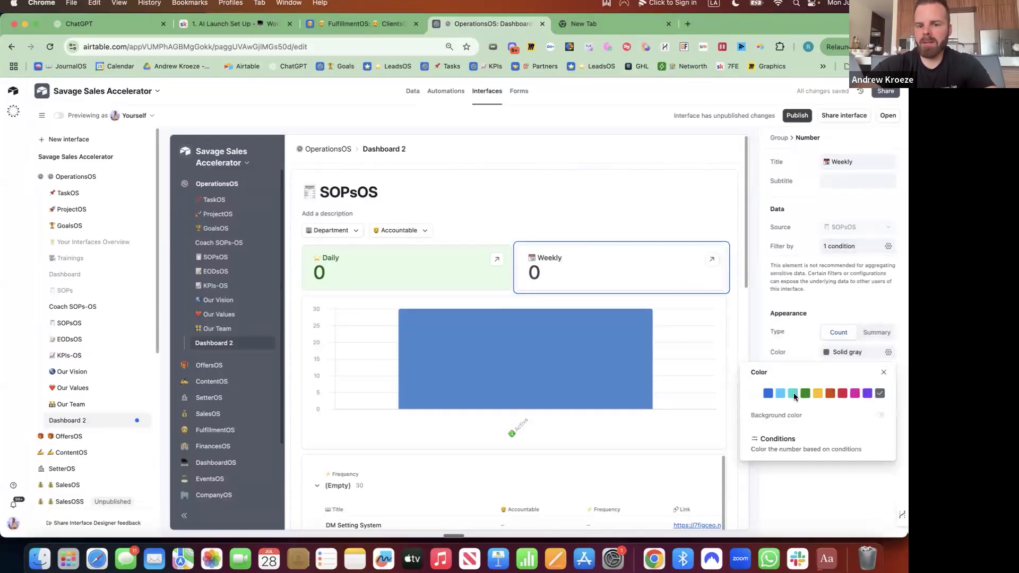
{"action": "left_click", "coordinate": [793, 392]}
{"action": "left_click", "coordinate": [880, 415]}
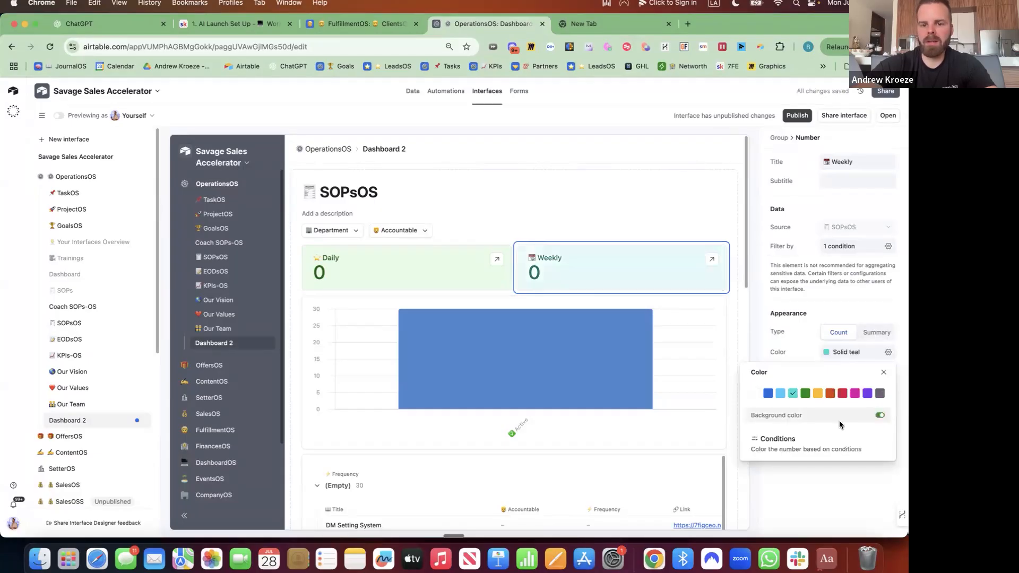
Duplicate the Weekly card and retitle the copy with a moon emoji and 'Monthly'
{"action": "left_click", "coordinate": [725, 250]}
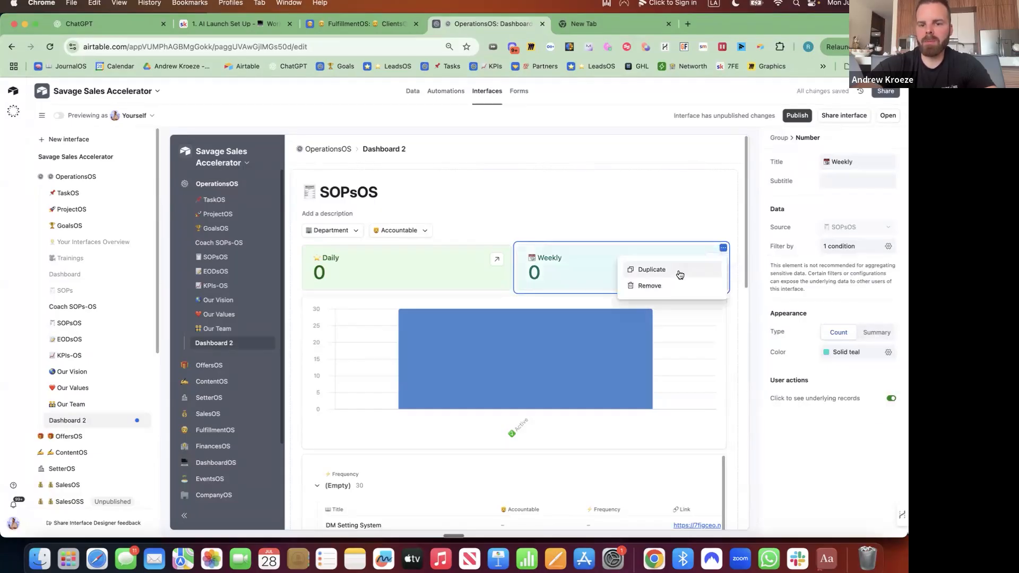
{"action": "left_click", "coordinate": [672, 269]}
{"action": "double_click", "coordinate": [849, 168]}
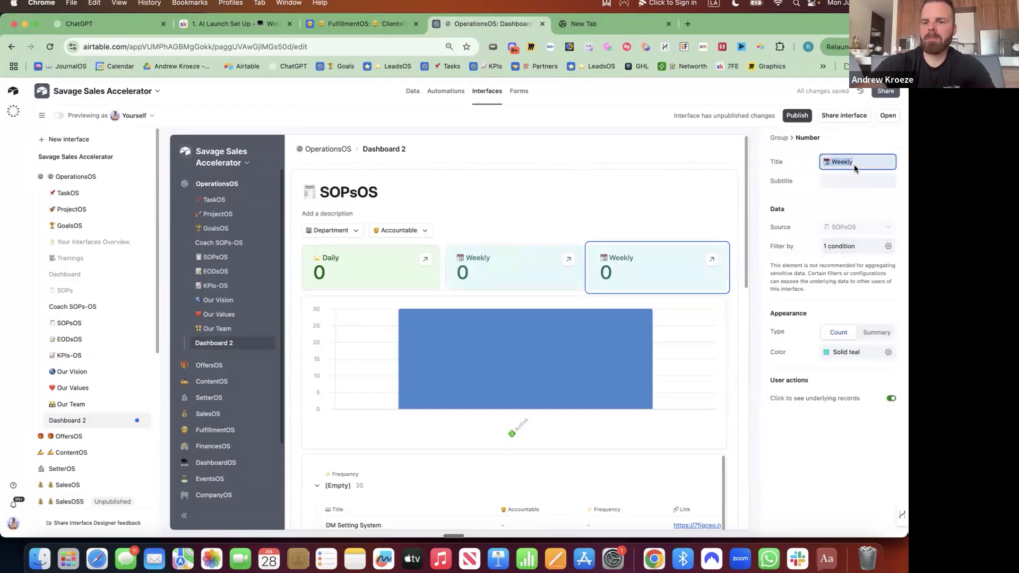
{"action": "key", "text": "ctrl+super+space"}
{"action": "type", "text": "moon"}
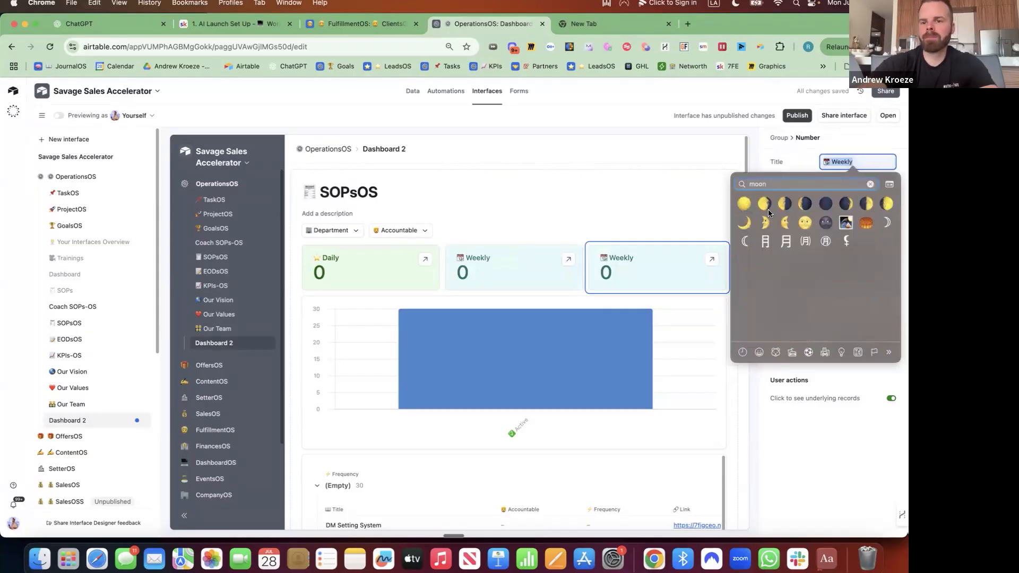
{"action": "left_click", "coordinate": [744, 204]}
{"action": "type", "text": "Month"}
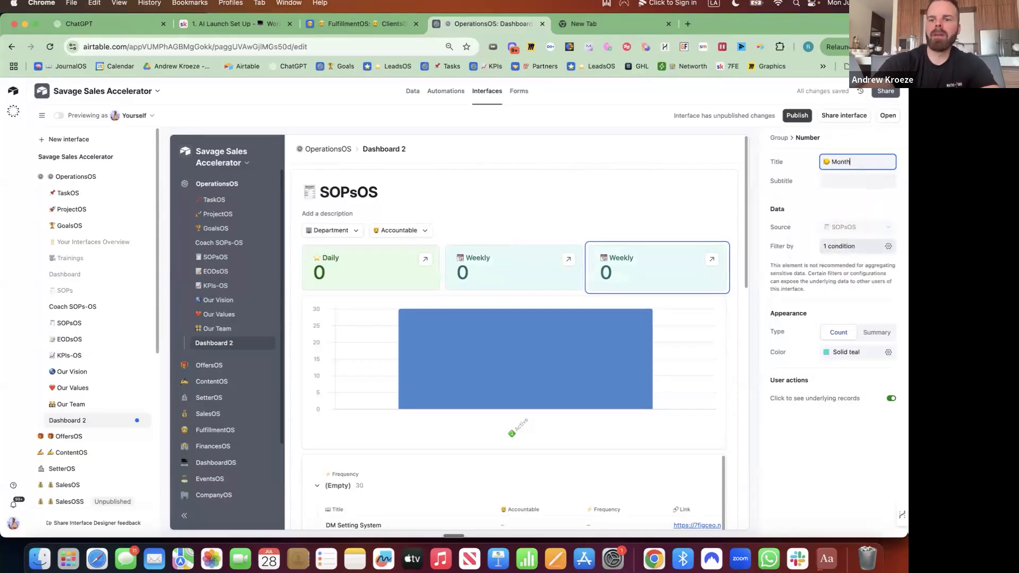
{"action": "type", "text": "ly"}
Colour the card solid cyan, filter it to Frequency is Monthly, and duplicate it
{"action": "left_click", "coordinate": [889, 353]}
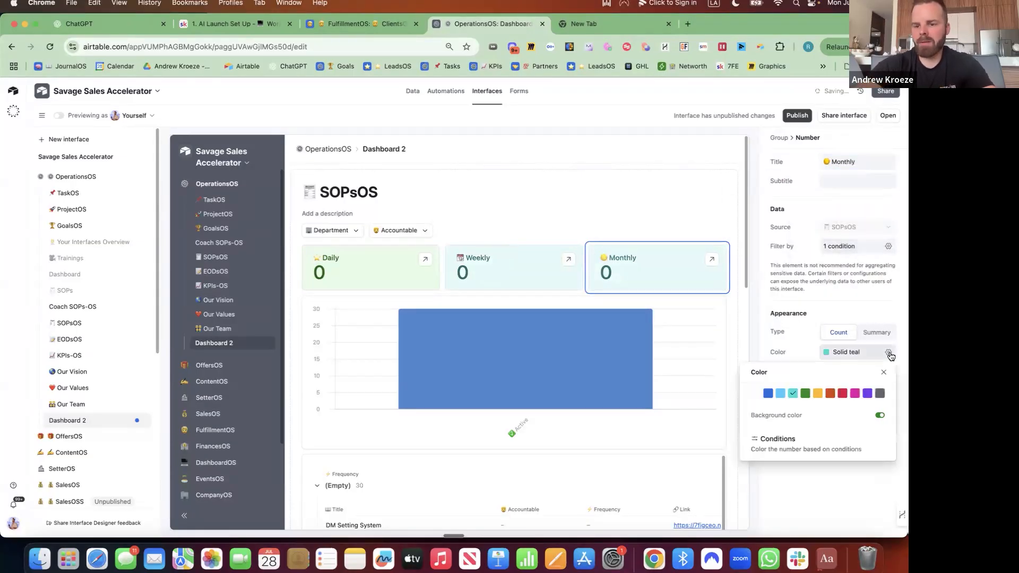
{"action": "left_click", "coordinate": [778, 393]}
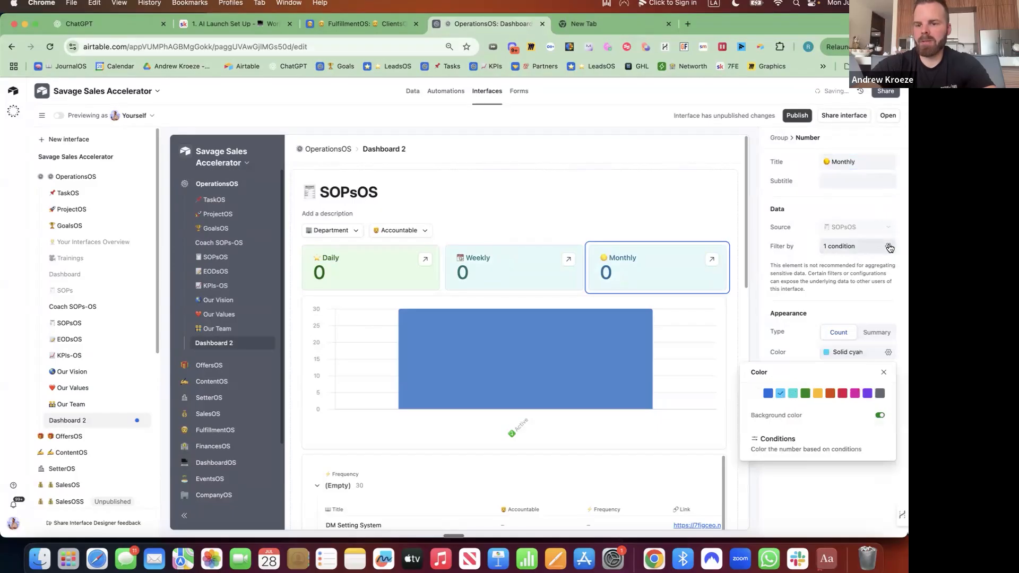
{"action": "left_click", "coordinate": [888, 246]}
{"action": "left_click", "coordinate": [766, 295]}
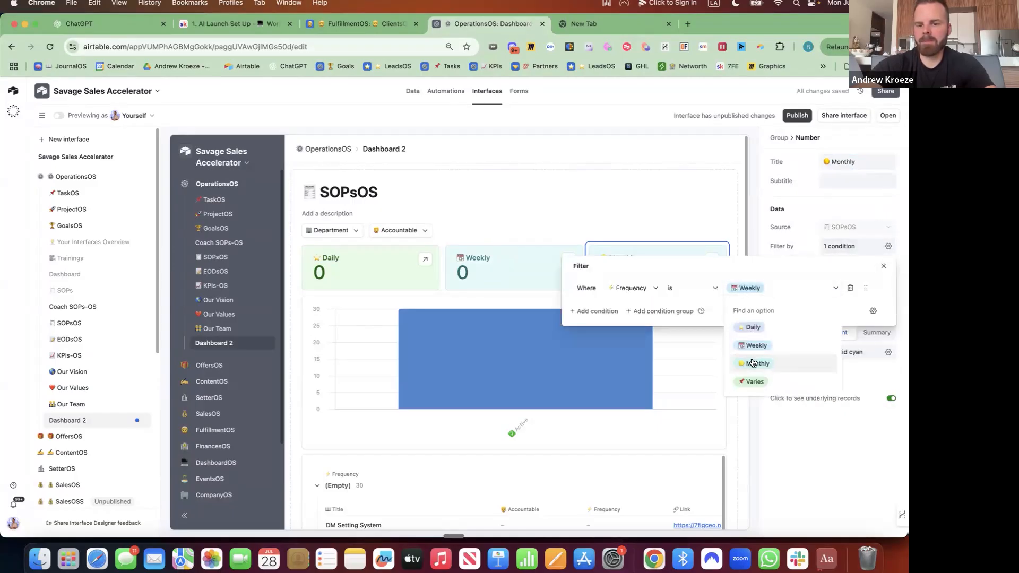
{"action": "left_click", "coordinate": [751, 361]}
{"action": "left_click", "coordinate": [691, 250]}
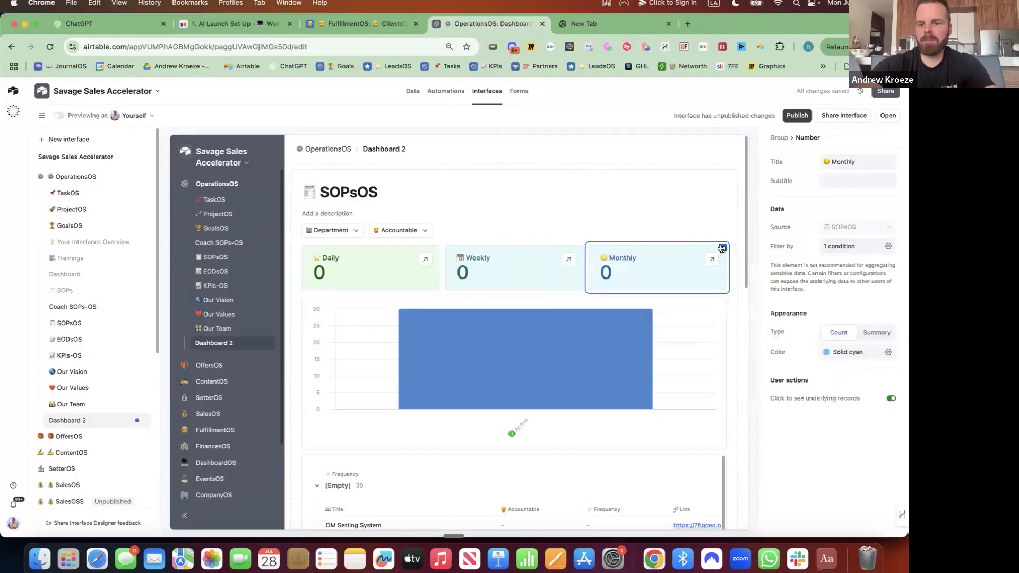
{"action": "left_click", "coordinate": [723, 248]}
{"action": "left_click", "coordinate": [689, 270]}
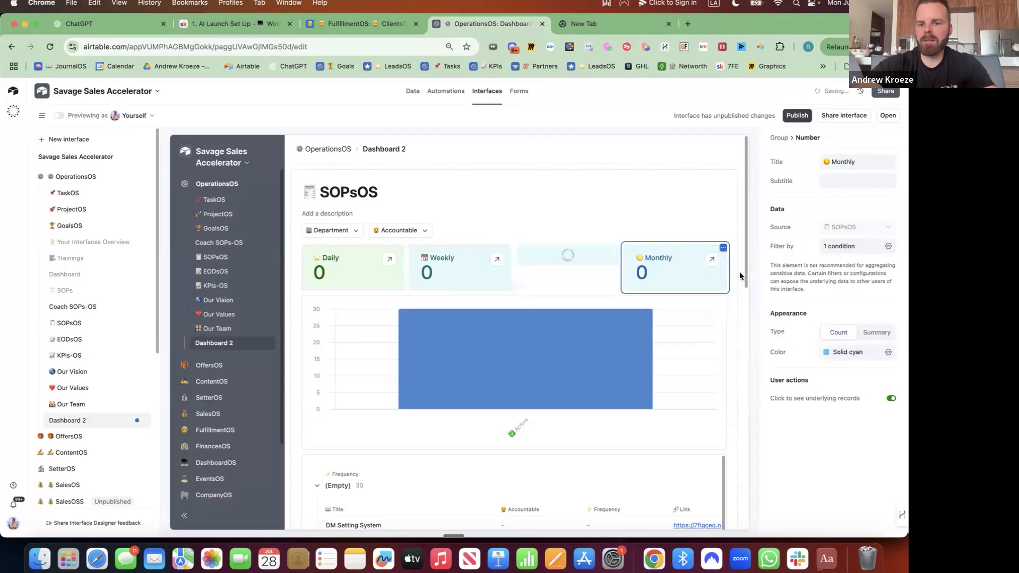
Retitle the new card with a receipt emoji and 'total SOPs'
{"action": "left_click", "coordinate": [825, 161]}
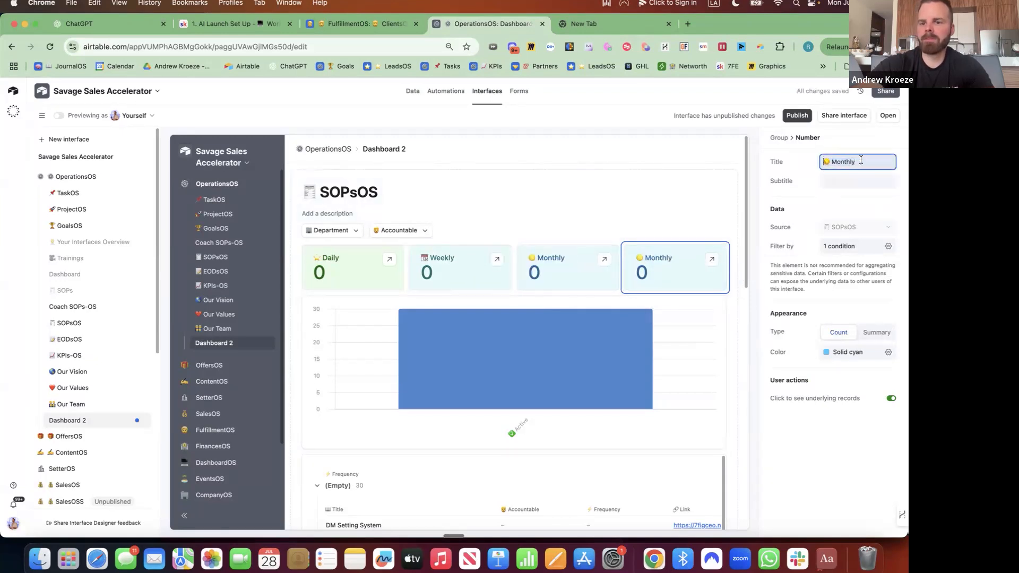
{"action": "left_click_drag", "start_coordinate": [860, 160], "coordinate": [815, 163]}
{"action": "key", "text": "ctrl+super+space"}
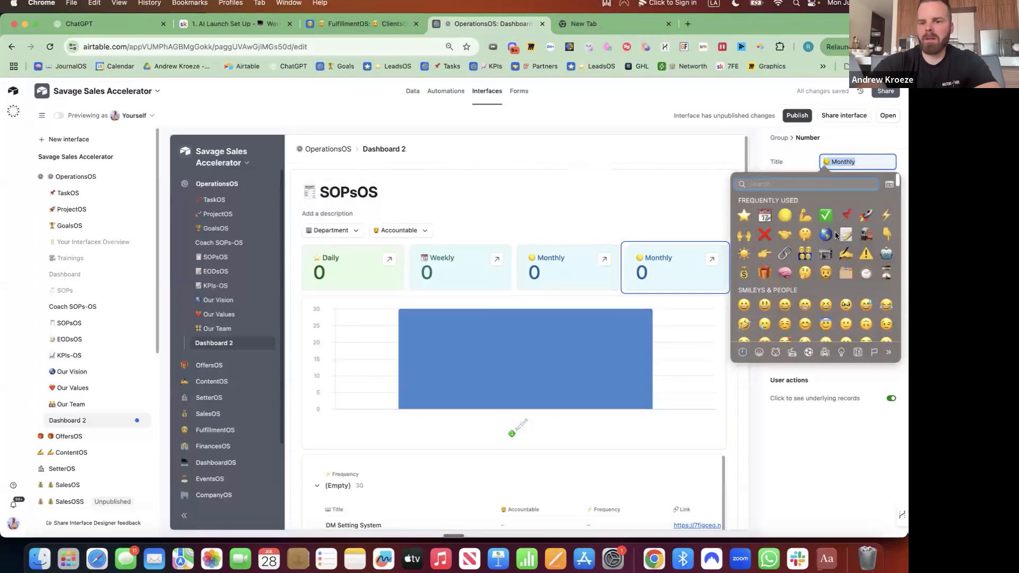
{"action": "type", "text": "receipt"}
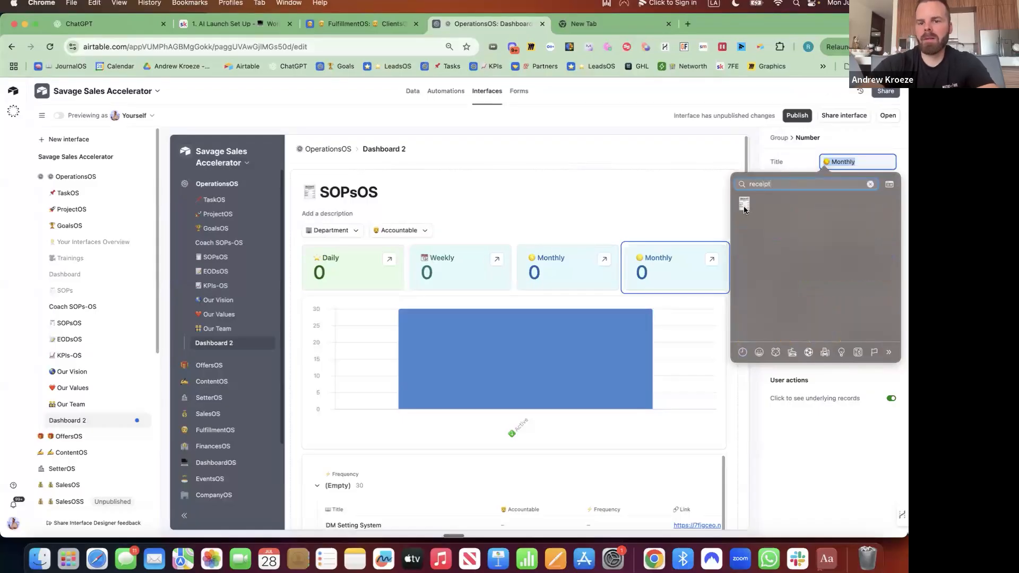
{"action": "left_click", "coordinate": [744, 206]}
{"action": "type", "text": "total"}
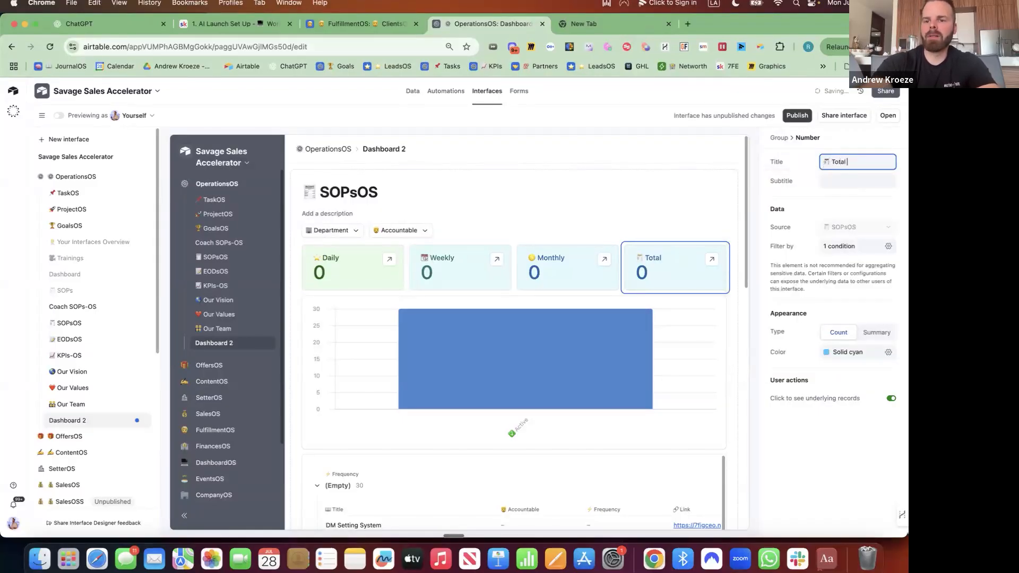
{"action": "type", "text": " SOPs"}
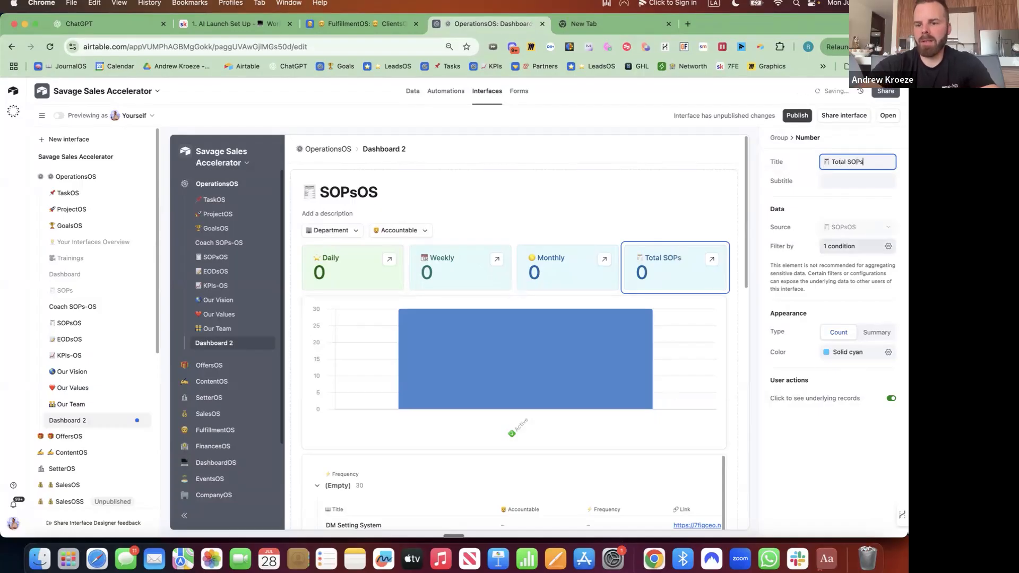
Delete the card's Frequency filter condition and set its colour to gray
{"action": "left_click", "coordinate": [855, 246]}
{"action": "left_click", "coordinate": [842, 283]}
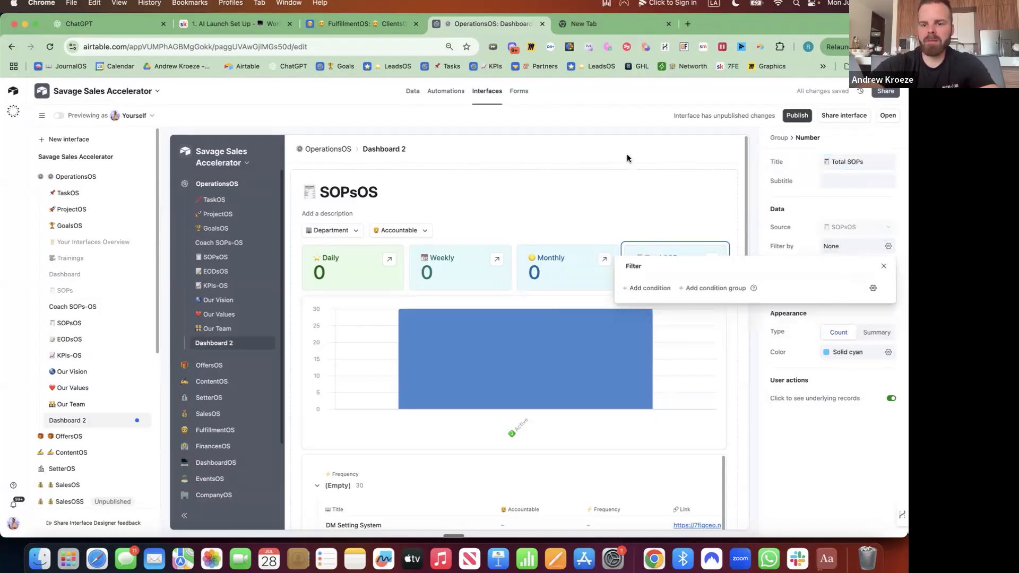
{"action": "left_click", "coordinate": [887, 351]}
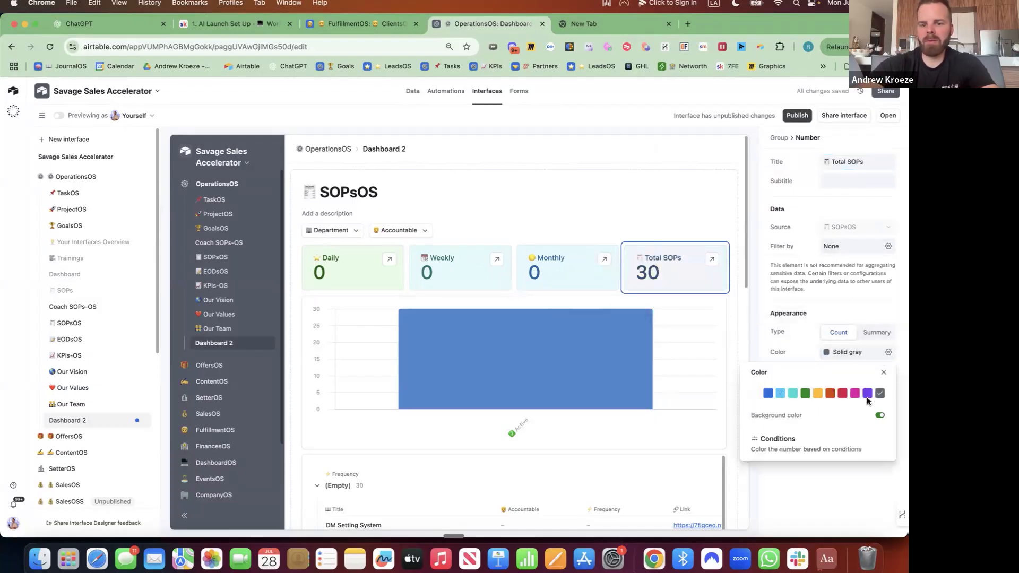
{"action": "scroll", "coordinate": [520, 353], "scroll_direction": "down", "scroll_amount": 5}
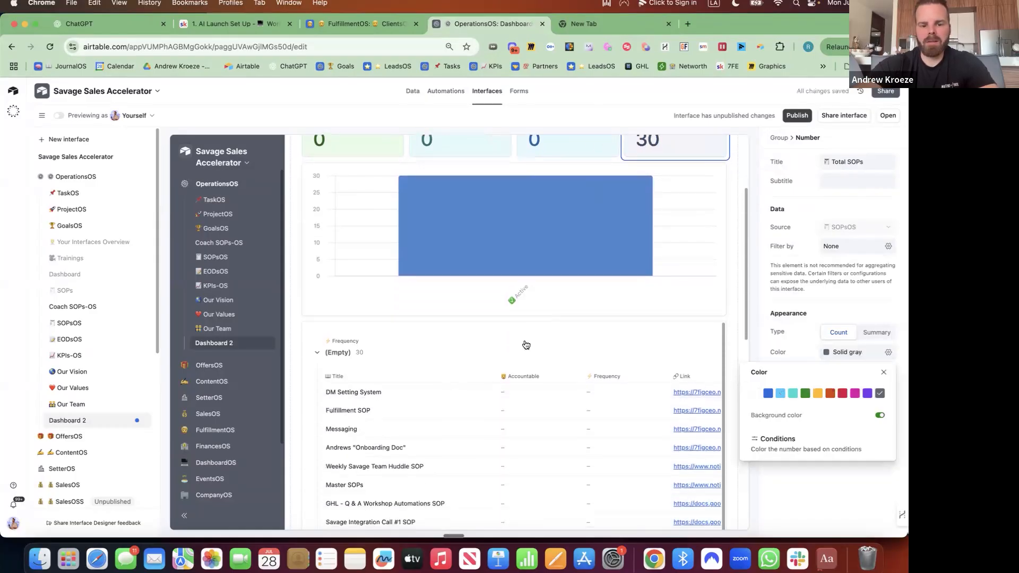
Narrow the Title and neighbouring columns of the SOP list
{"action": "left_click", "coordinate": [525, 344]}
{"action": "left_click_drag", "start_coordinate": [491, 376], "coordinate": [455, 375]}
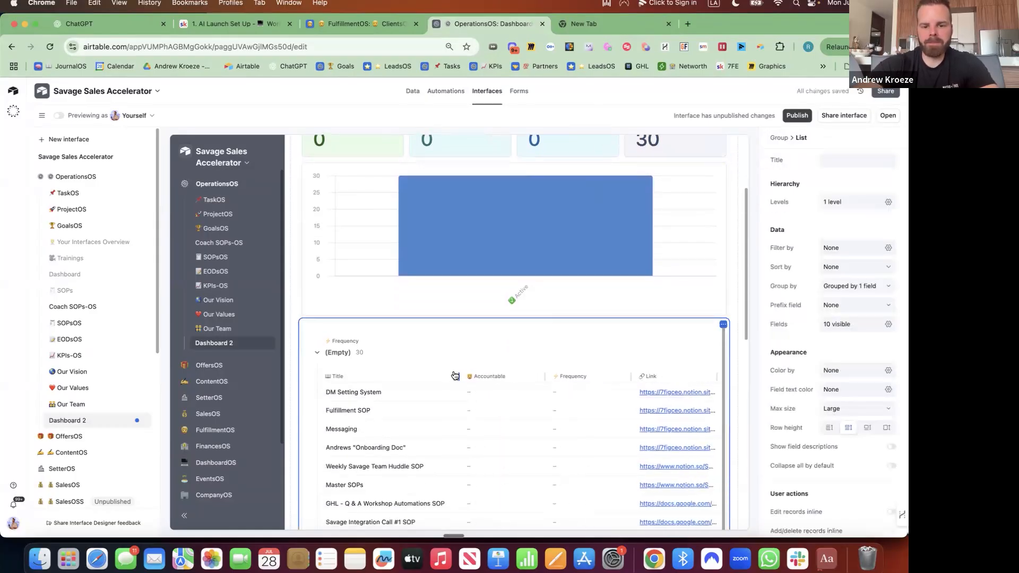
{"action": "left_click_drag", "start_coordinate": [544, 374], "coordinate": [530, 374]}
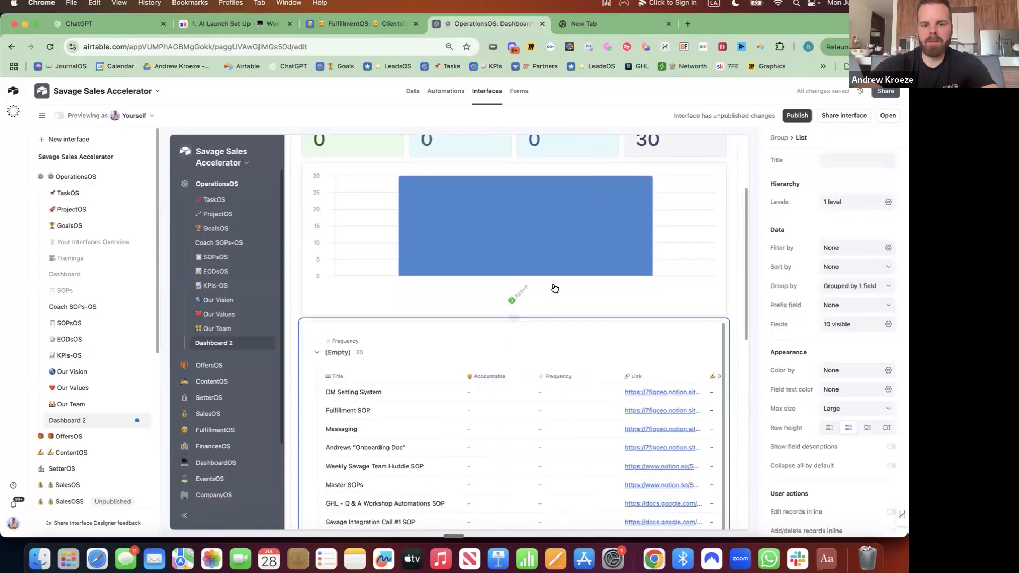
{"action": "scroll", "coordinate": [632, 258], "scroll_direction": "up", "scroll_amount": 2}
{"action": "scroll", "coordinate": [632, 258], "scroll_direction": "up", "scroll_amount": 1}
Remove the bar chart from the dashboard
{"action": "left_click", "coordinate": [661, 248]}
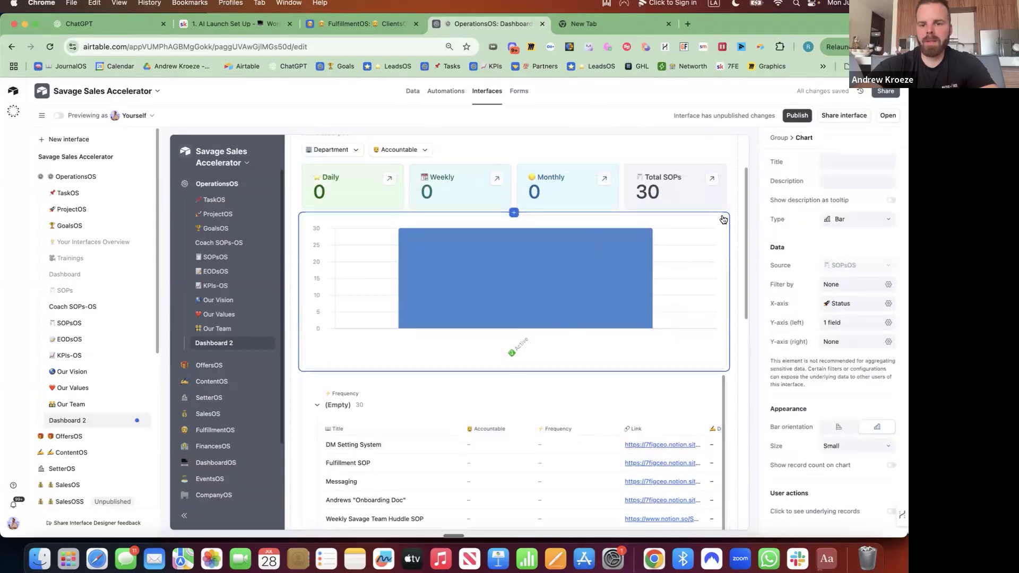
{"action": "left_click", "coordinate": [723, 220]}
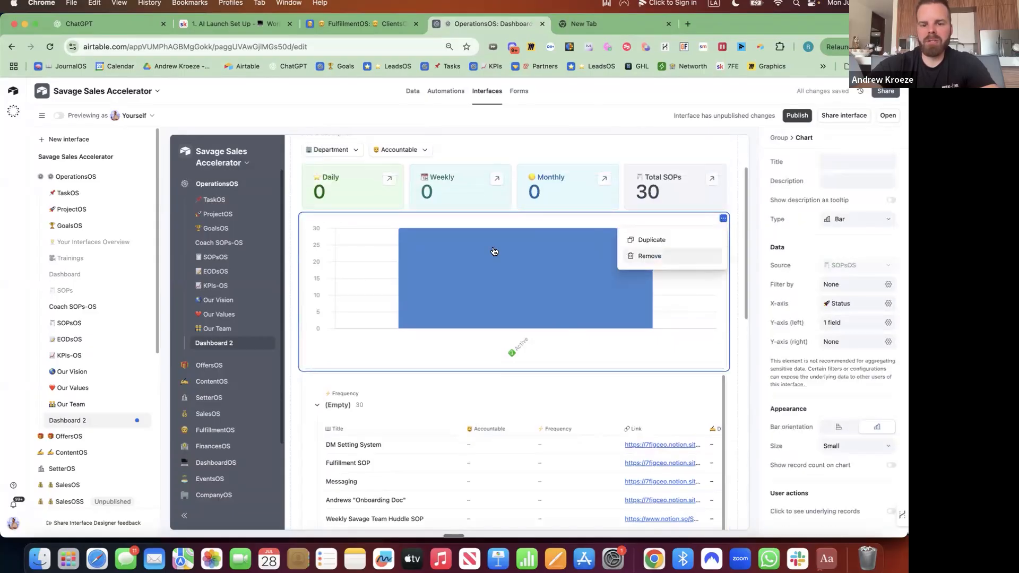
{"action": "left_click", "coordinate": [650, 256]}
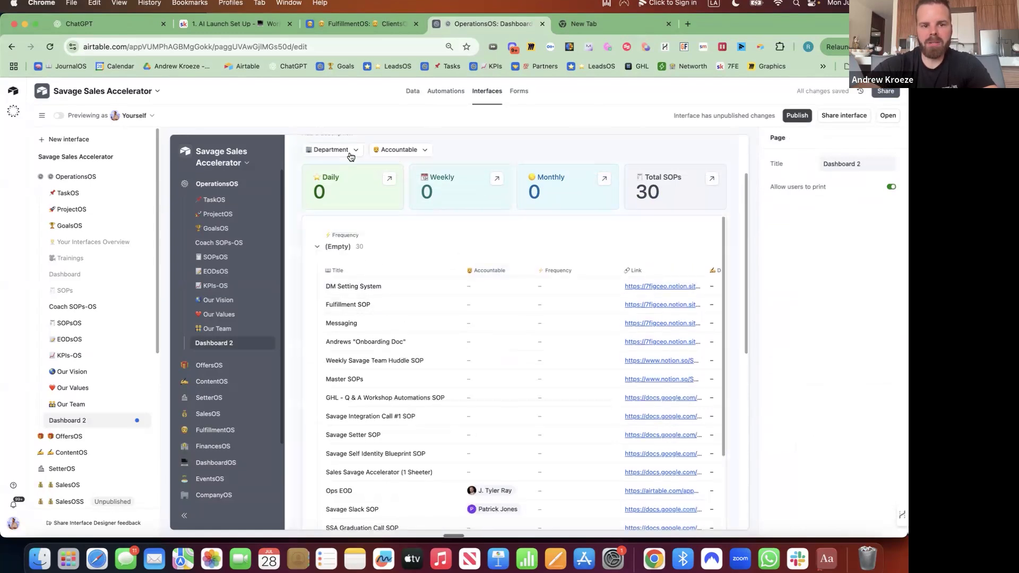
Add a Frequency filter to the dashboard's filter bar
{"action": "left_click", "coordinate": [460, 154]}
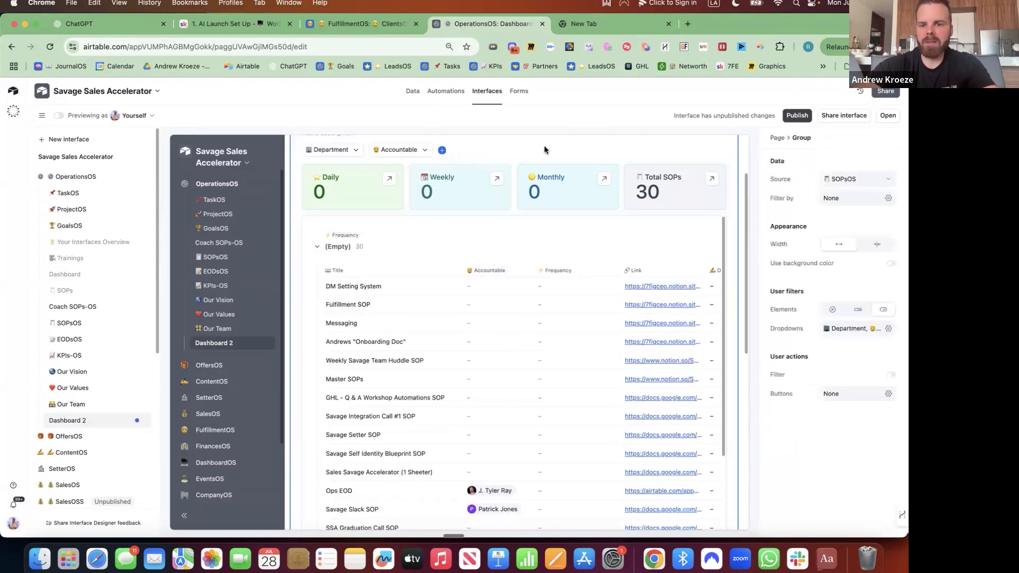
{"action": "left_click", "coordinate": [442, 151]}
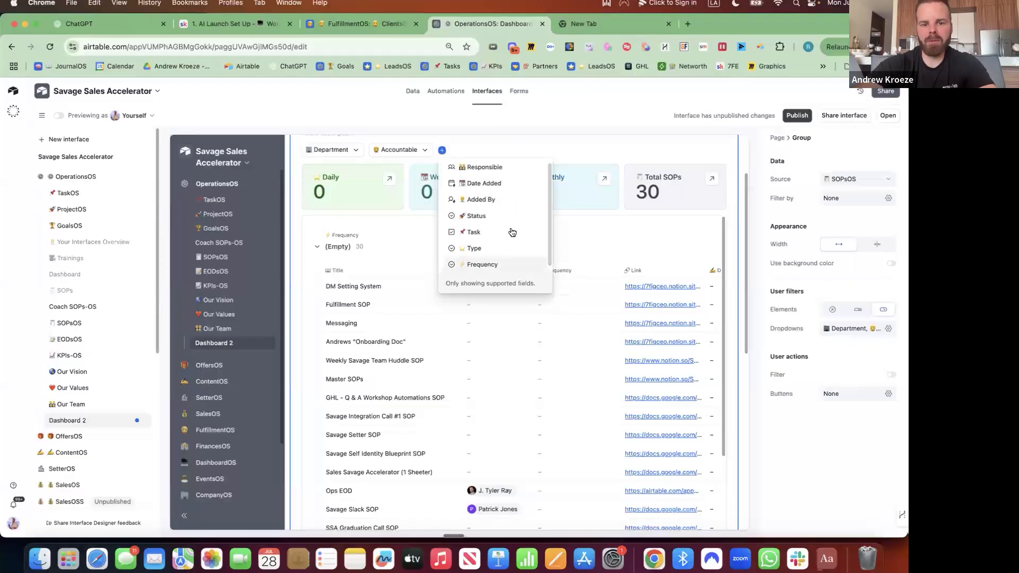
{"action": "left_click", "coordinate": [485, 264]}
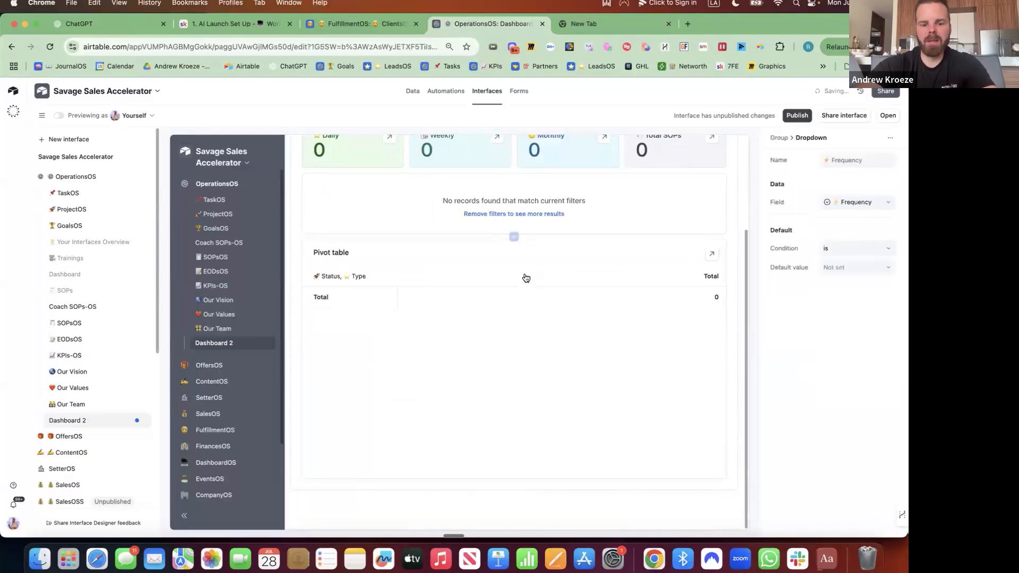
{"action": "scroll", "coordinate": [541, 223], "scroll_direction": "up", "scroll_amount": 3}
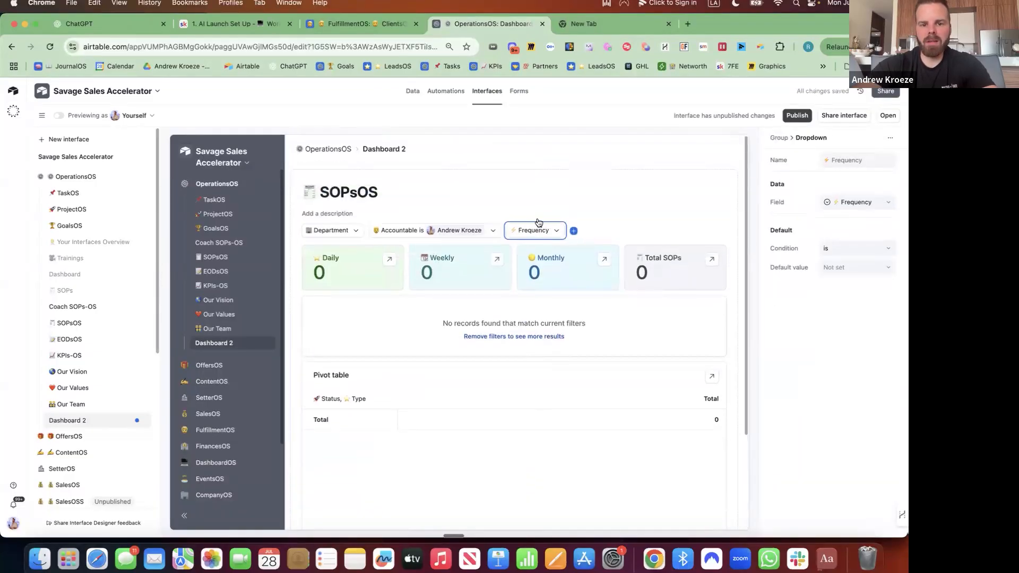
Clear the preset person from the Accountable filter
{"action": "left_click", "coordinate": [529, 234]}
{"action": "left_click", "coordinate": [461, 230]}
{"action": "left_click", "coordinate": [460, 230]}
{"action": "left_click", "coordinate": [459, 232]}
{"action": "left_click", "coordinate": [402, 275]}
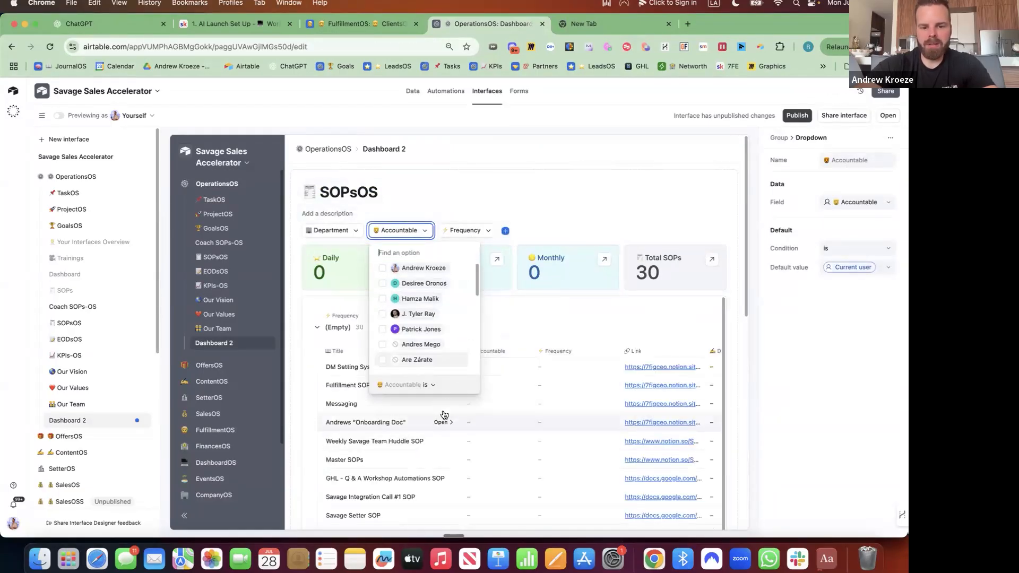
Enable the Record Detail layout and open the Onboarding Doc record's details
{"action": "left_click", "coordinate": [442, 423]}
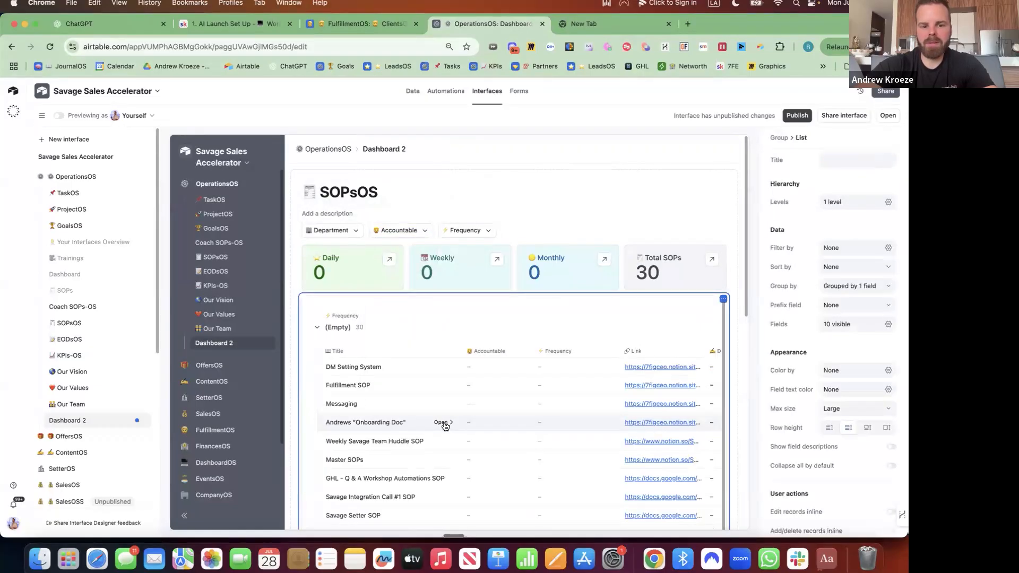
{"action": "left_click", "coordinate": [443, 423]}
{"action": "left_click", "coordinate": [452, 360]}
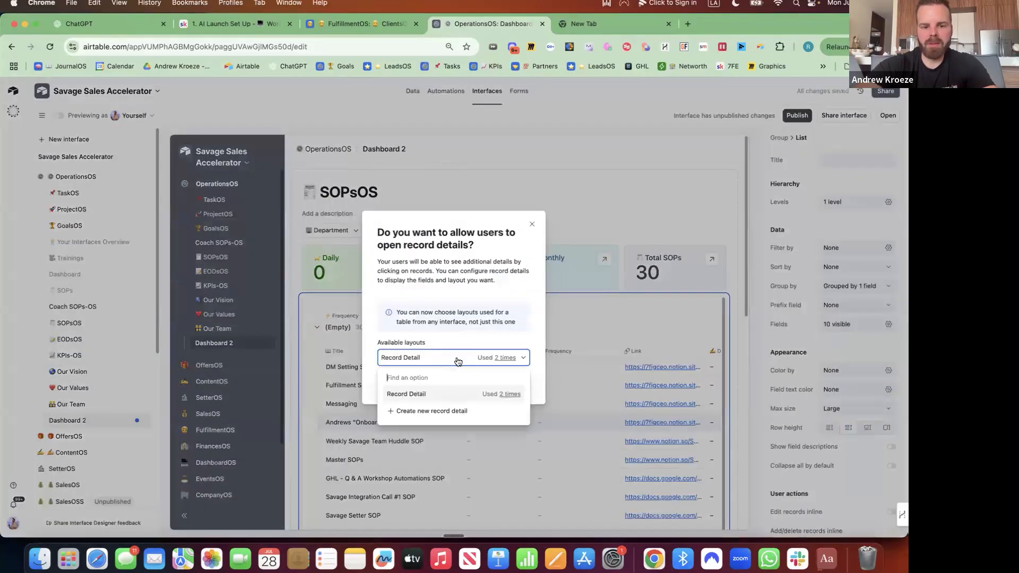
{"action": "left_click", "coordinate": [506, 336]}
{"action": "left_click", "coordinate": [516, 380]}
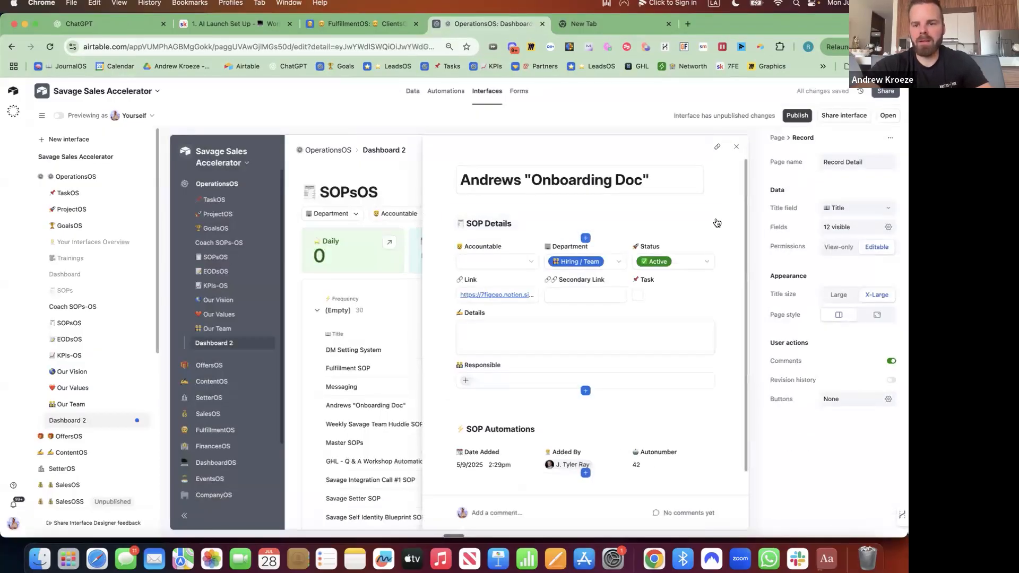
Give the SOP Details group a background colour and add the Frequency field
{"action": "left_click", "coordinate": [719, 225]}
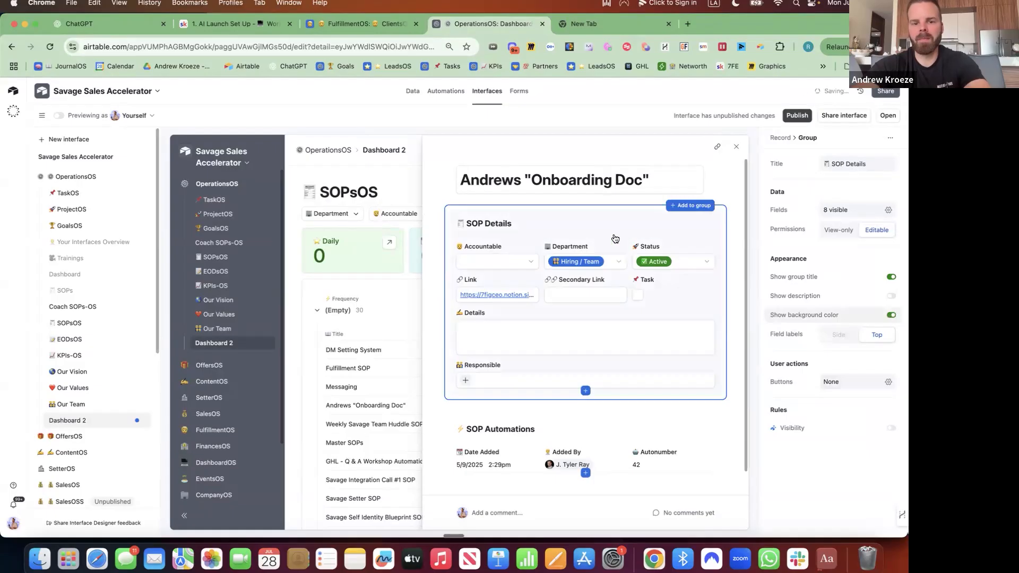
{"action": "left_click", "coordinate": [891, 315]}
{"action": "scroll", "coordinate": [612, 320], "scroll_direction": "down", "scroll_amount": 1}
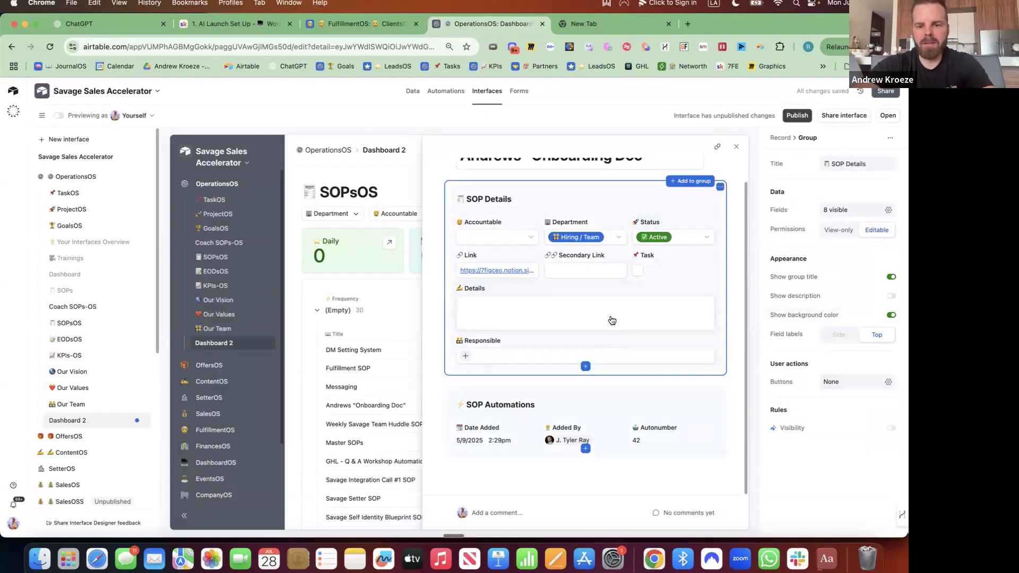
{"action": "left_click", "coordinate": [585, 366]}
{"action": "type", "text": "fre"}
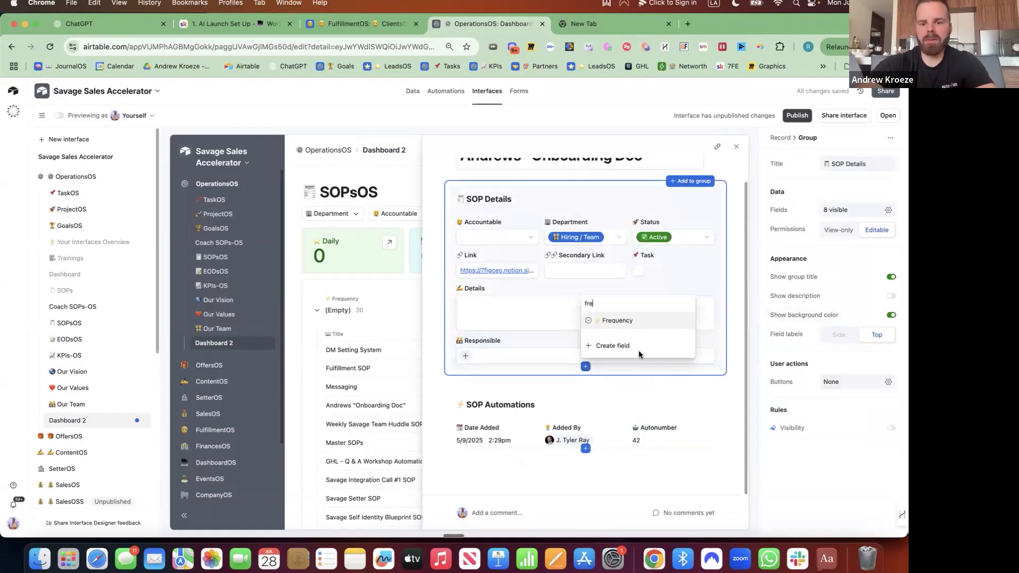
{"action": "left_click", "coordinate": [520, 402]}
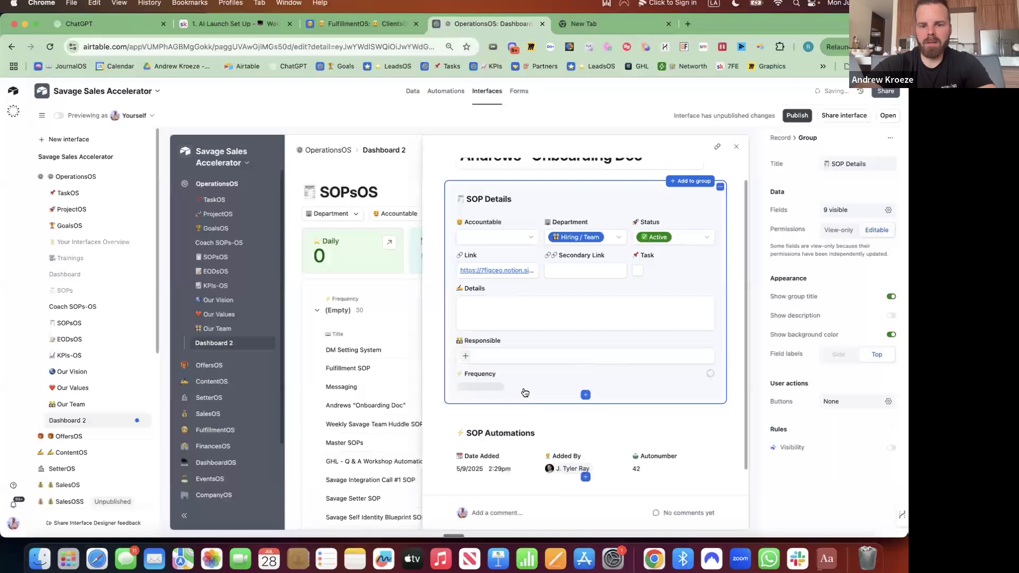
Remove Secondary Link, move Frequency beside Task, and make Frequency editable
{"action": "left_click", "coordinate": [602, 266]}
{"action": "left_click", "coordinate": [624, 255]}
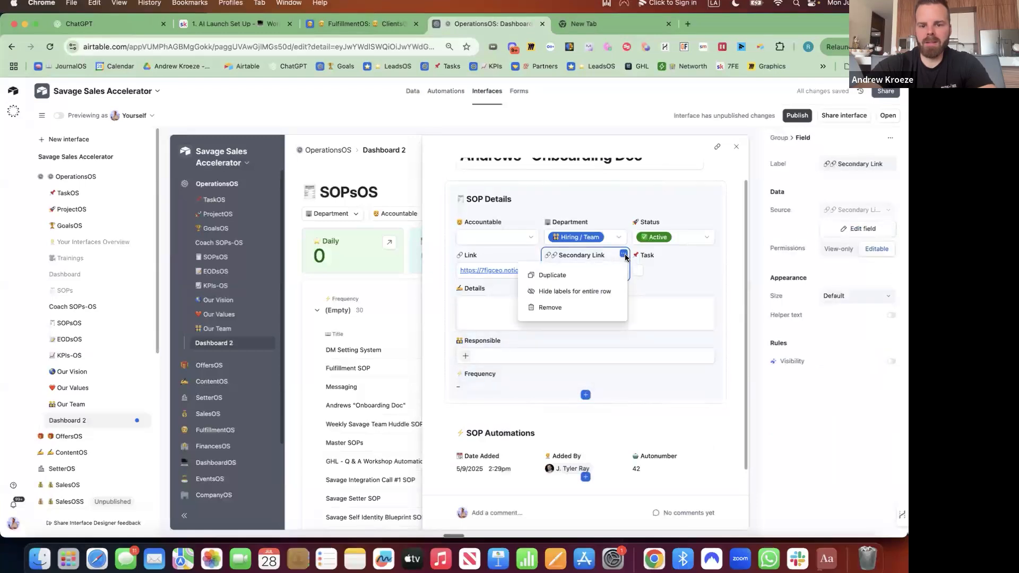
{"action": "left_click", "coordinate": [550, 308]}
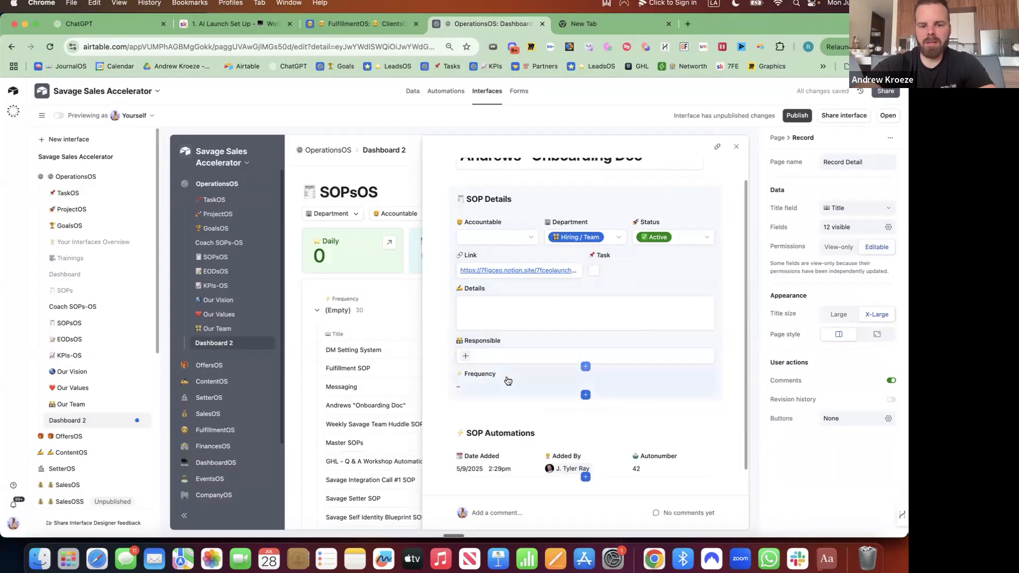
{"action": "left_click_drag", "start_coordinate": [504, 380], "coordinate": [584, 266]}
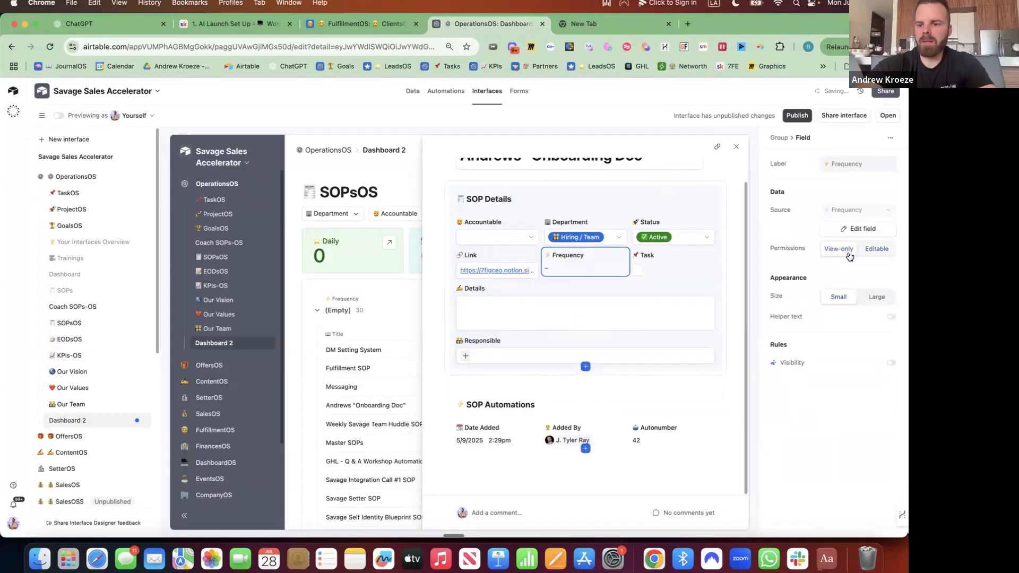
{"action": "left_click", "coordinate": [877, 249]}
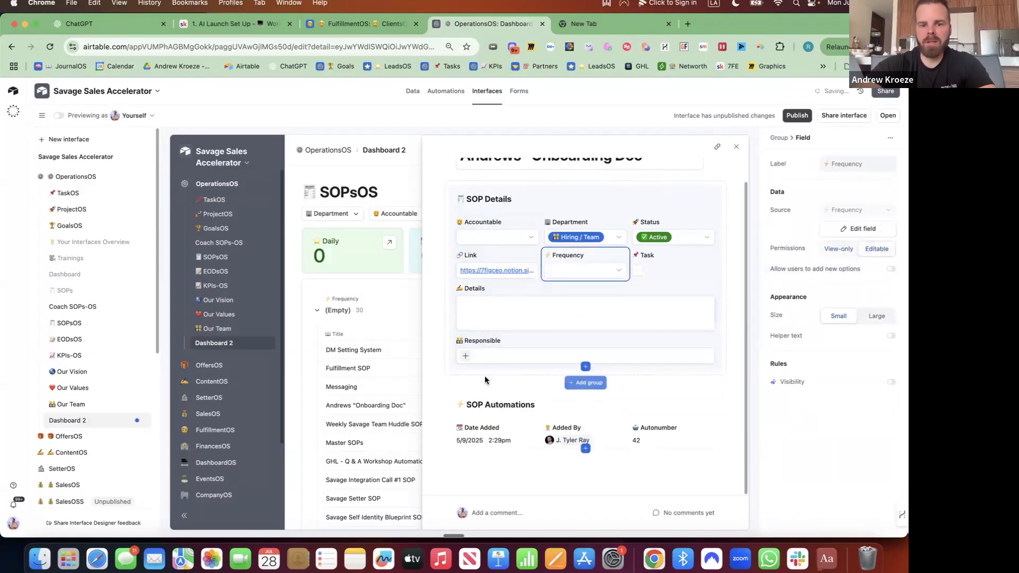
Put Link on its own row, move Responsible beside Task, and close the record
{"action": "left_click_drag", "start_coordinate": [505, 288], "coordinate": [599, 280]}
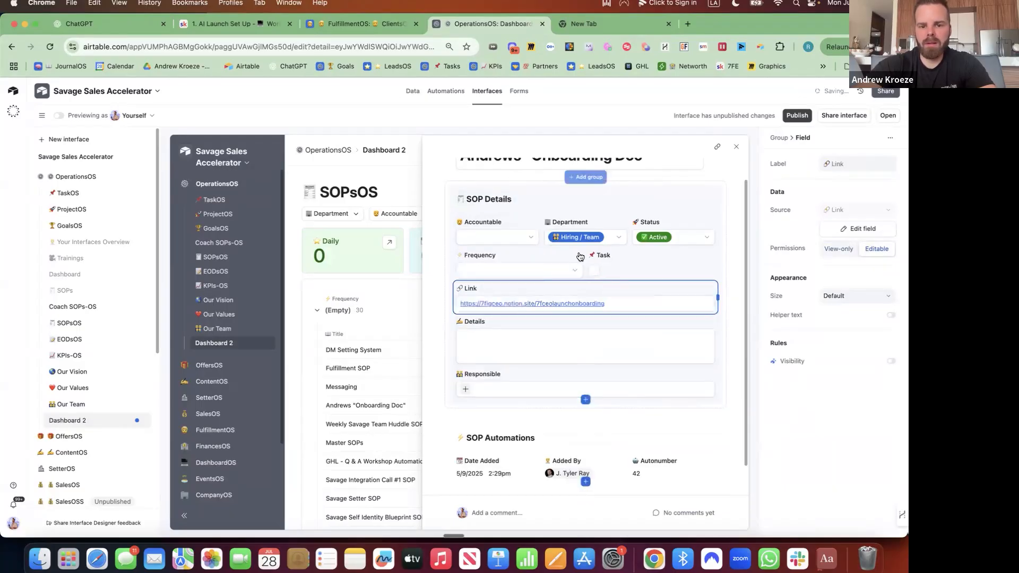
{"action": "left_click", "coordinate": [586, 281]}
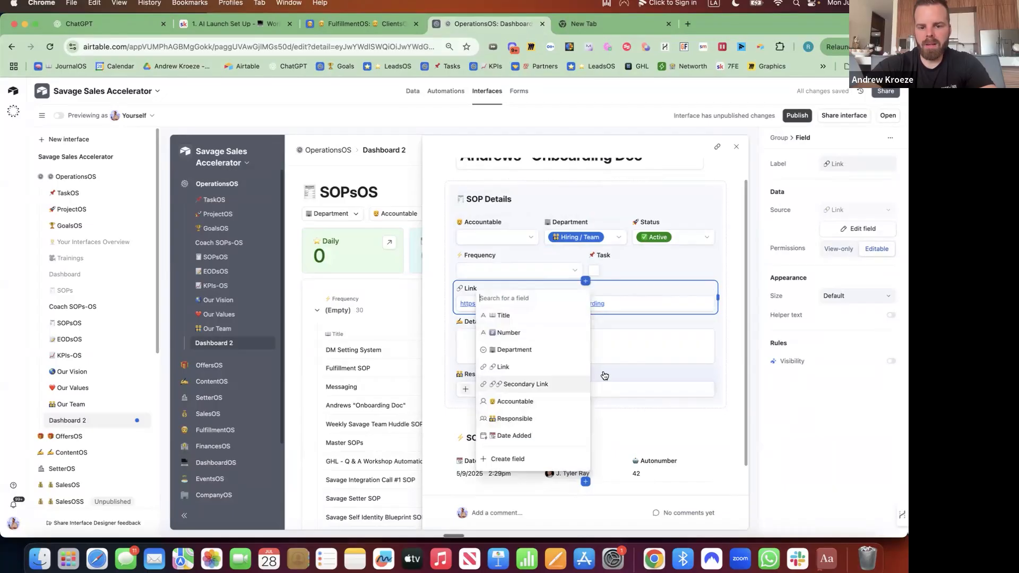
{"action": "key", "text": "Escape"}
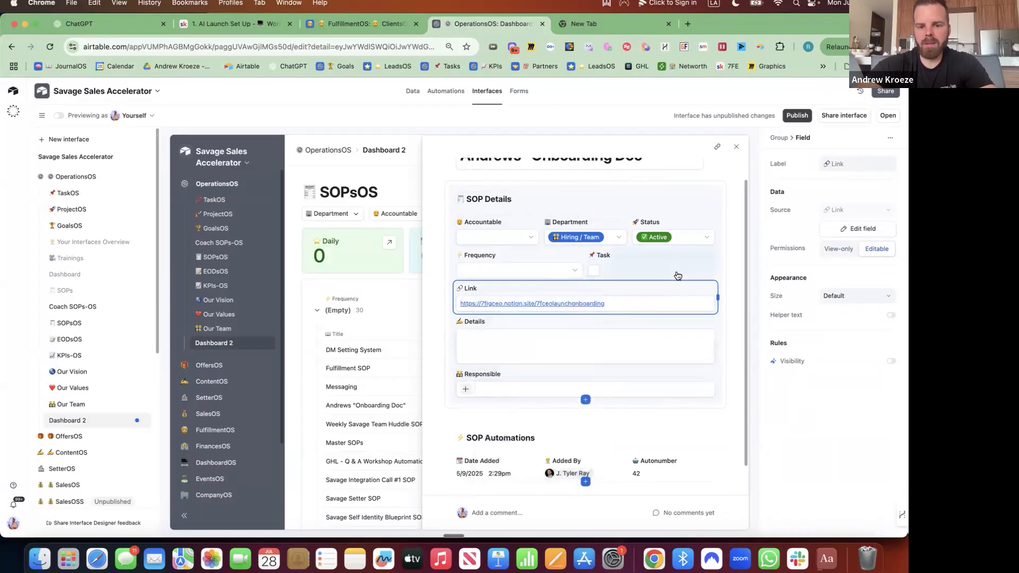
{"action": "left_click", "coordinate": [548, 379]}
{"action": "left_click_drag", "start_coordinate": [646, 270], "coordinate": [684, 268]}
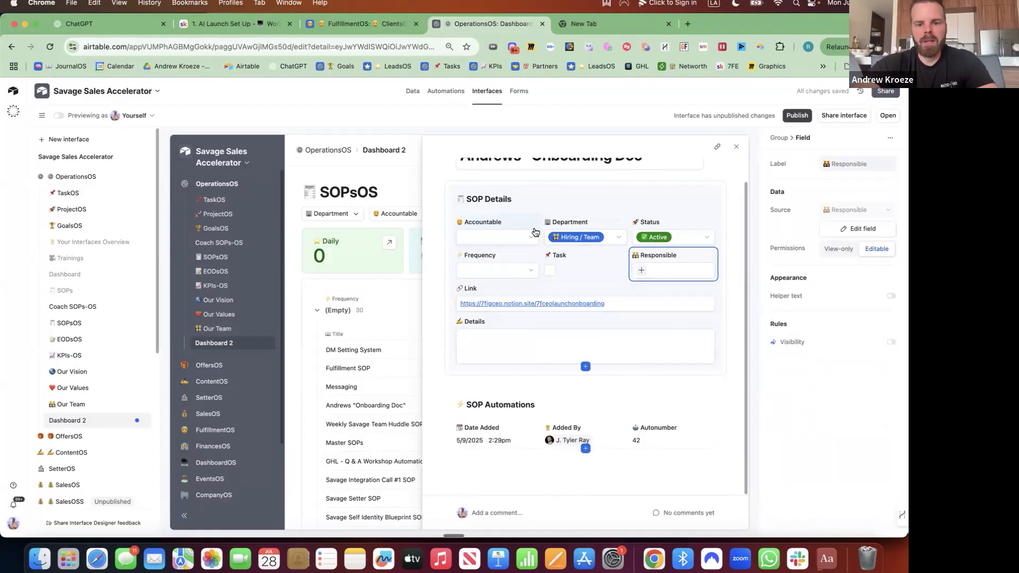
{"action": "scroll", "coordinate": [535, 232], "scroll_direction": "up", "scroll_amount": 1}
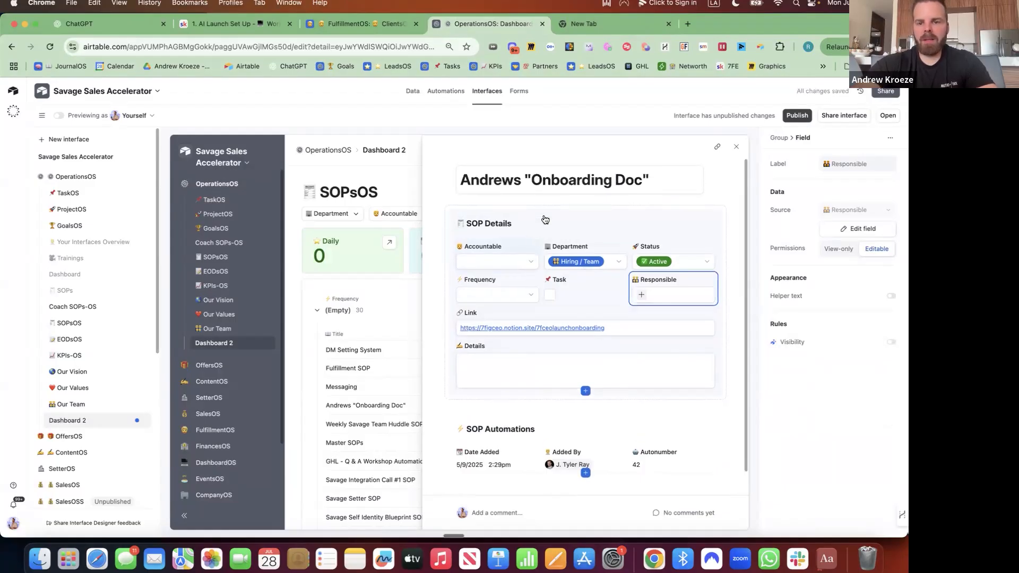
{"action": "left_click", "coordinate": [736, 148]}
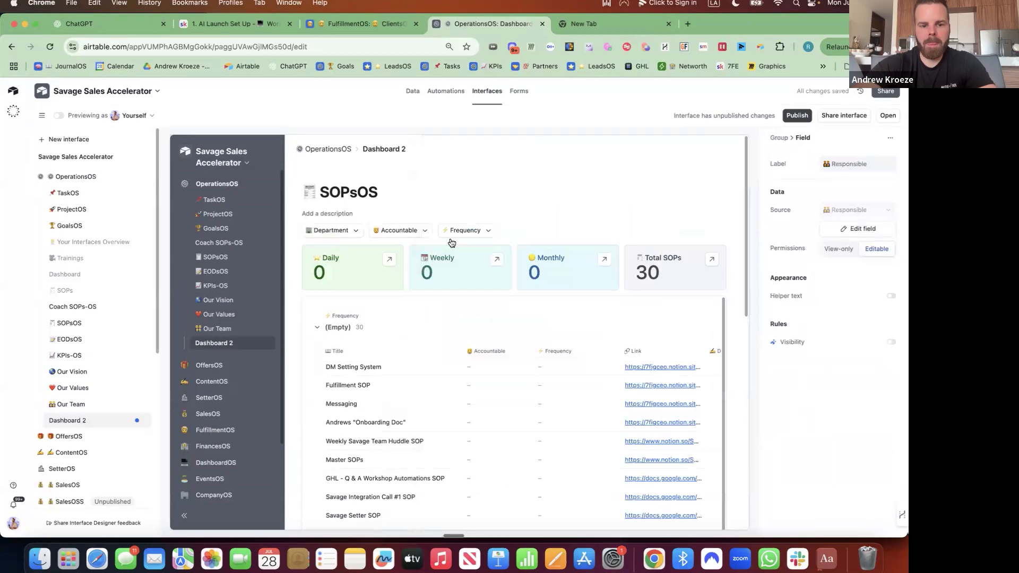
Select the SOPsOS grouped list to show its List settings in the right panel
{"action": "left_click", "coordinate": [566, 314]}
{"action": "scroll", "coordinate": [567, 313], "scroll_direction": "down", "scroll_amount": 3}
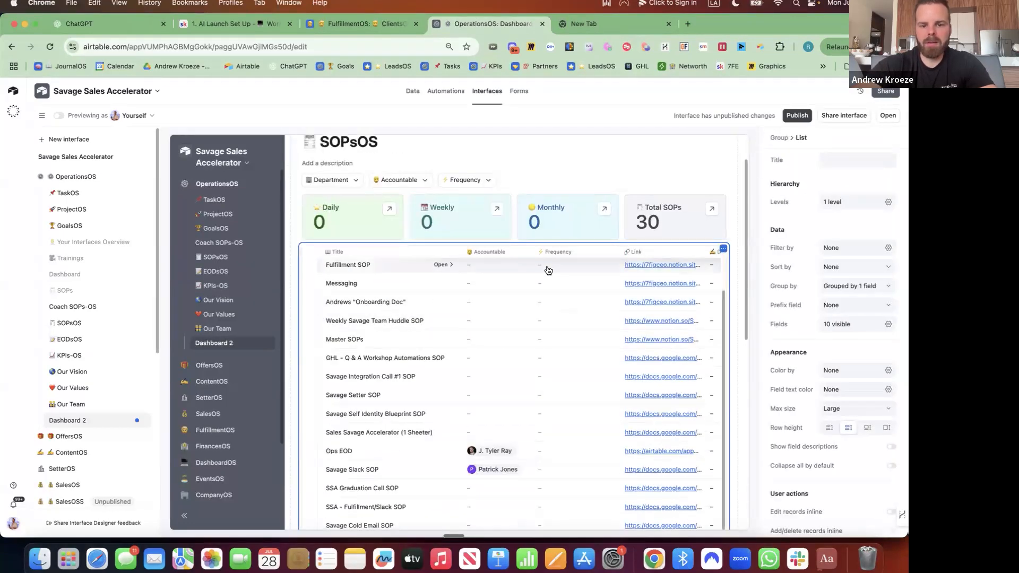
{"action": "left_click", "coordinate": [550, 270]}
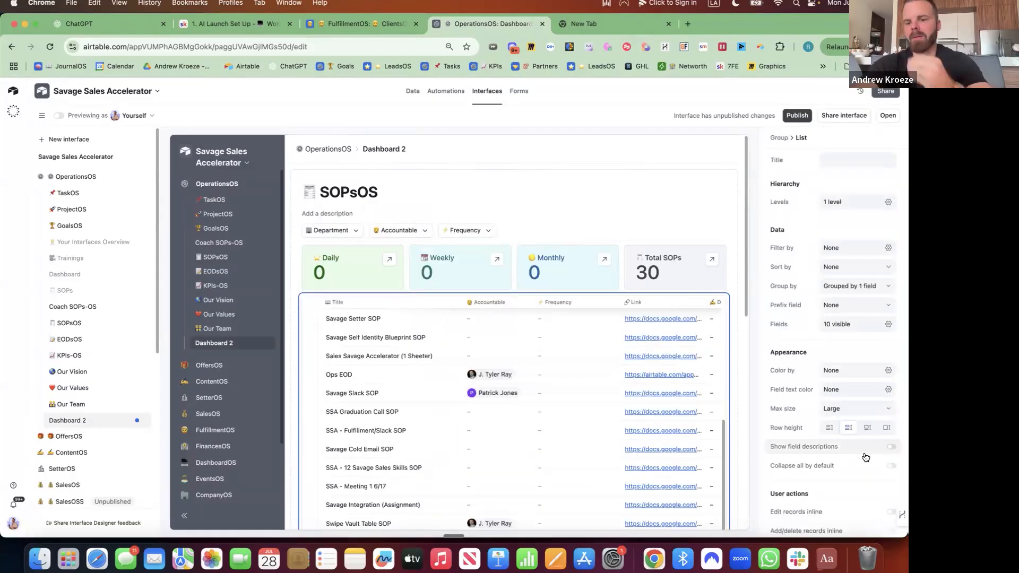
{"action": "scroll", "coordinate": [865, 457], "scroll_direction": "down", "scroll_amount": 1}
{"action": "mouse_move", "coordinate": [901, 515]}
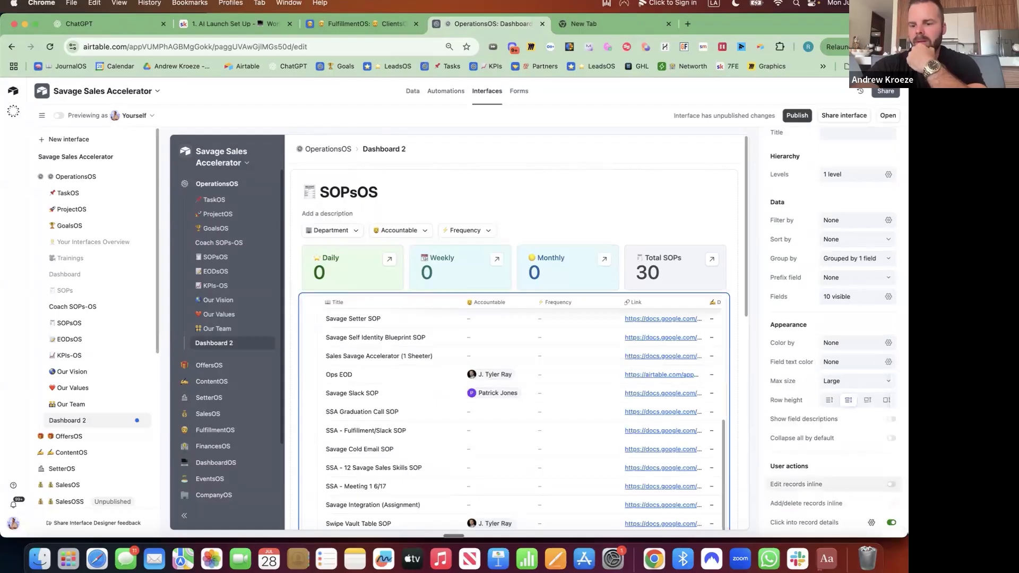
Enable inline record editing, turn on the Filter user action, and open the Accountable filter
{"action": "left_click", "coordinate": [891, 484]}
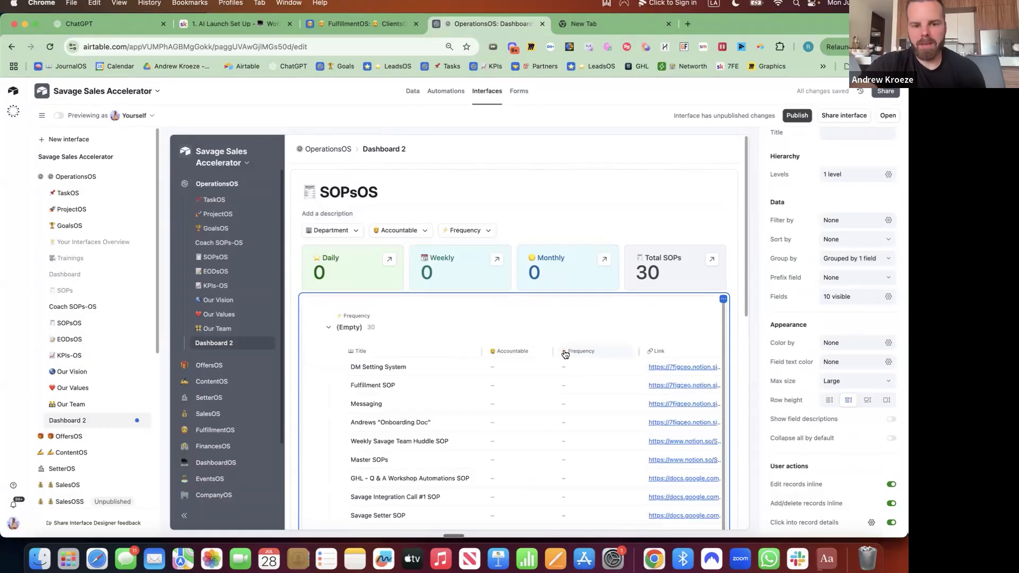
{"action": "left_click", "coordinate": [728, 205]}
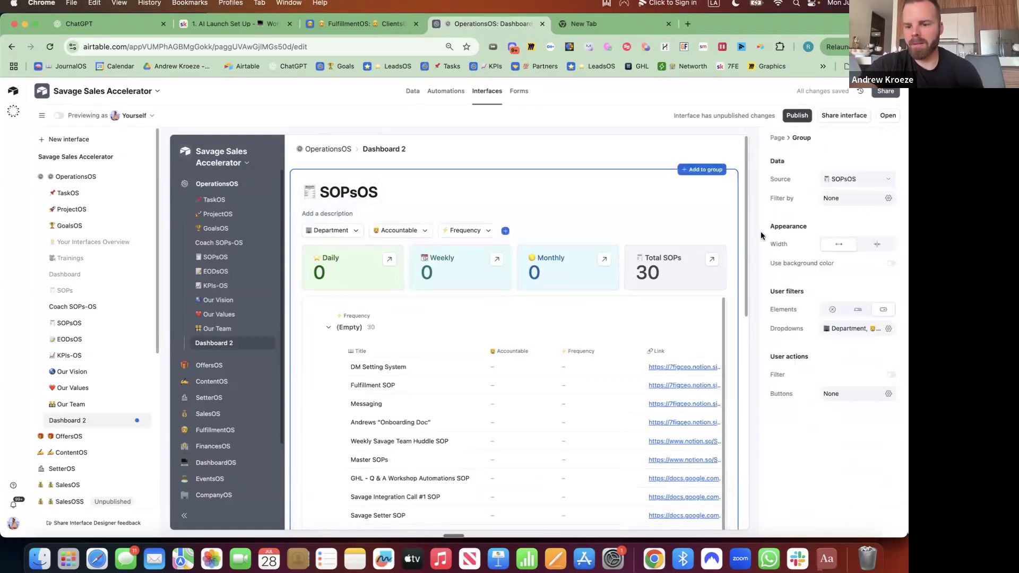
{"action": "left_click", "coordinate": [891, 375]}
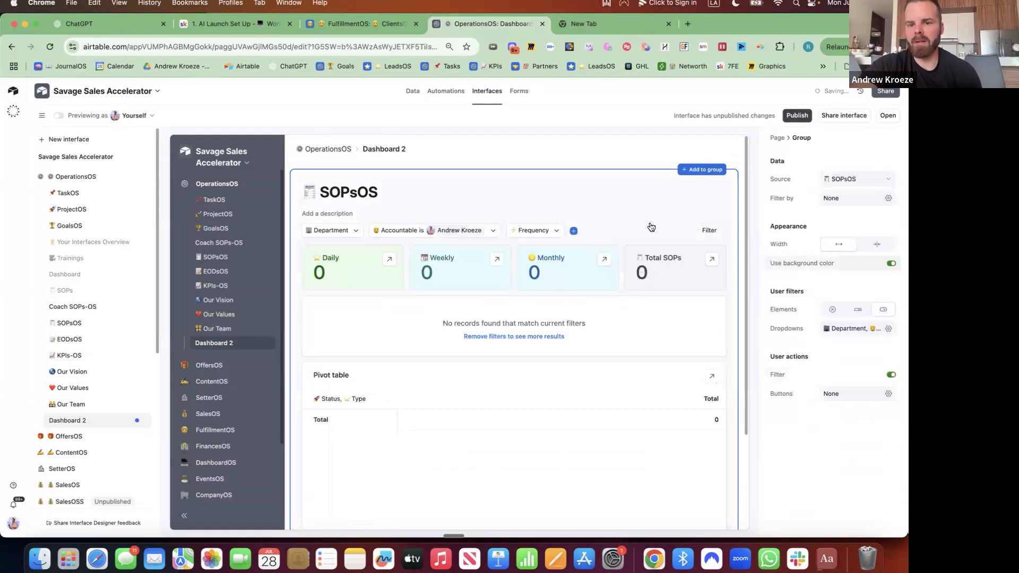
{"action": "left_click", "coordinate": [492, 232]}
{"action": "left_click", "coordinate": [489, 232]}
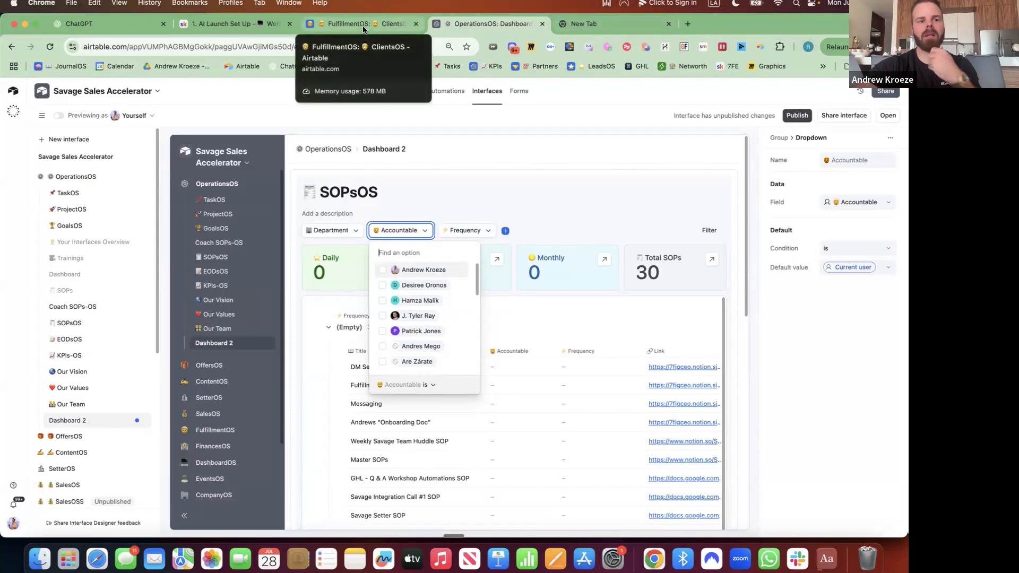
Start a Web Clipper SOPsOS record for the AI Launch Set Up lesson with its title
{"action": "left_click", "coordinate": [255, 25]}
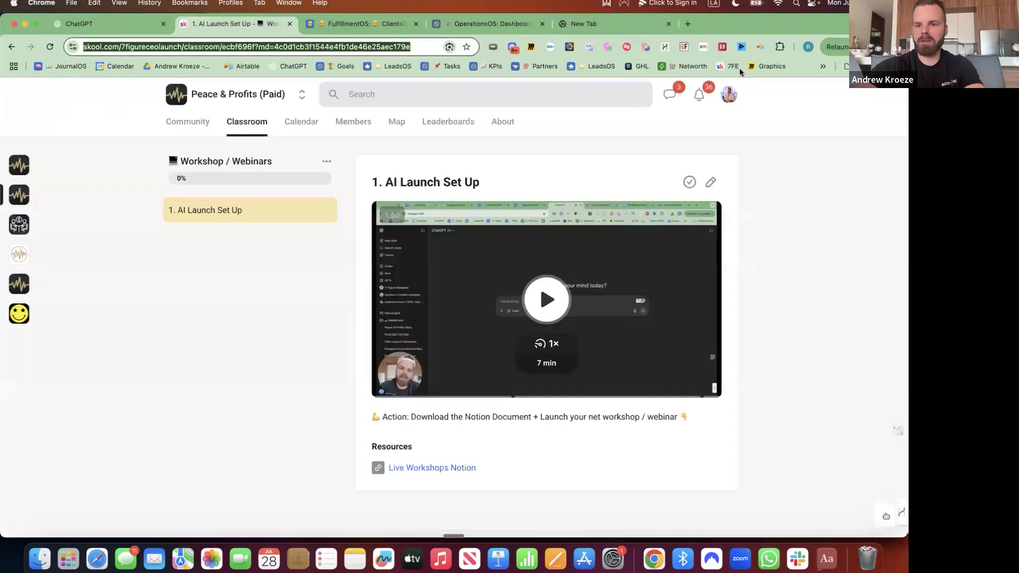
{"action": "left_click", "coordinate": [762, 49]}
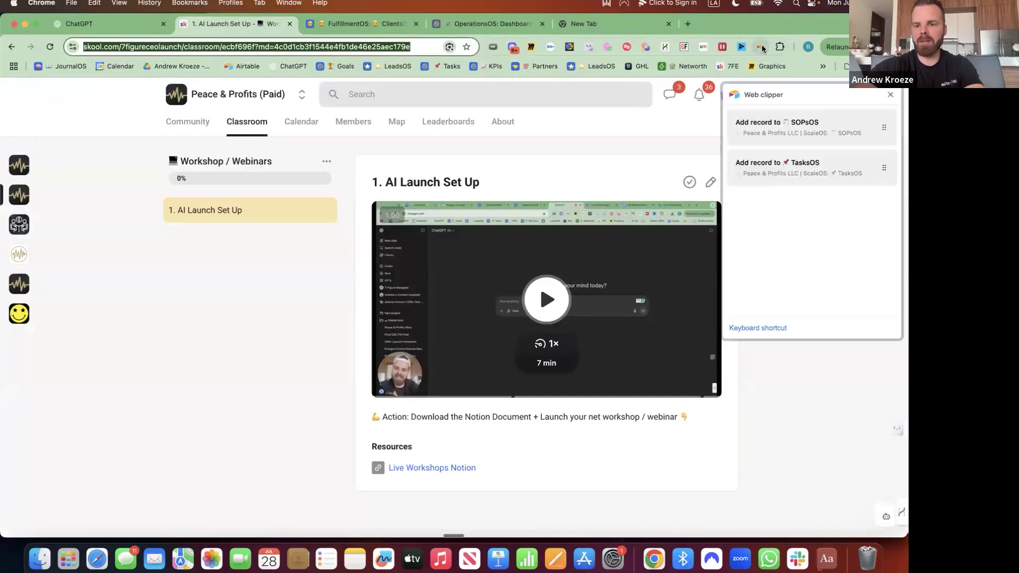
{"action": "left_click", "coordinate": [794, 125]}
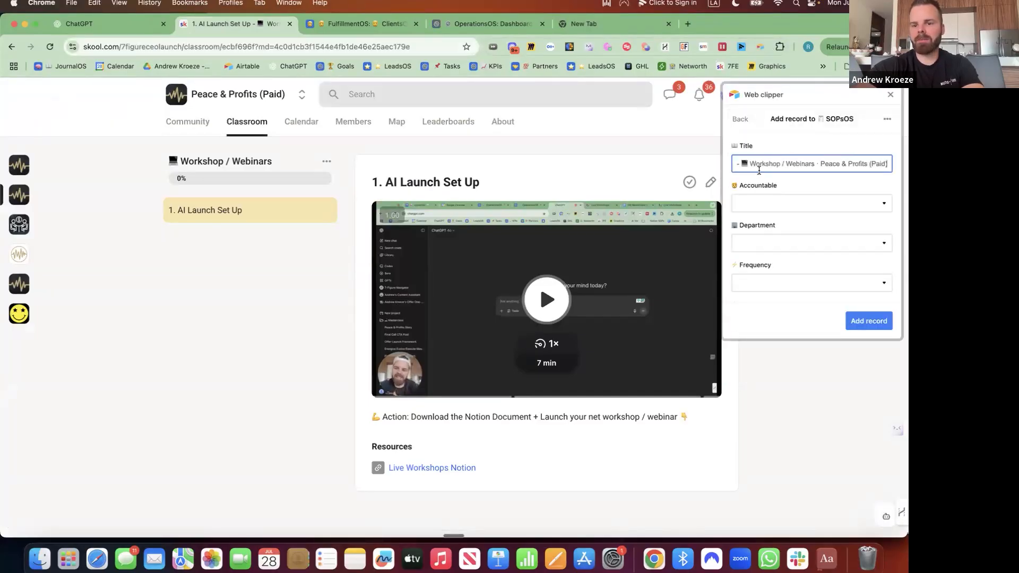
{"action": "left_click", "coordinate": [794, 186]}
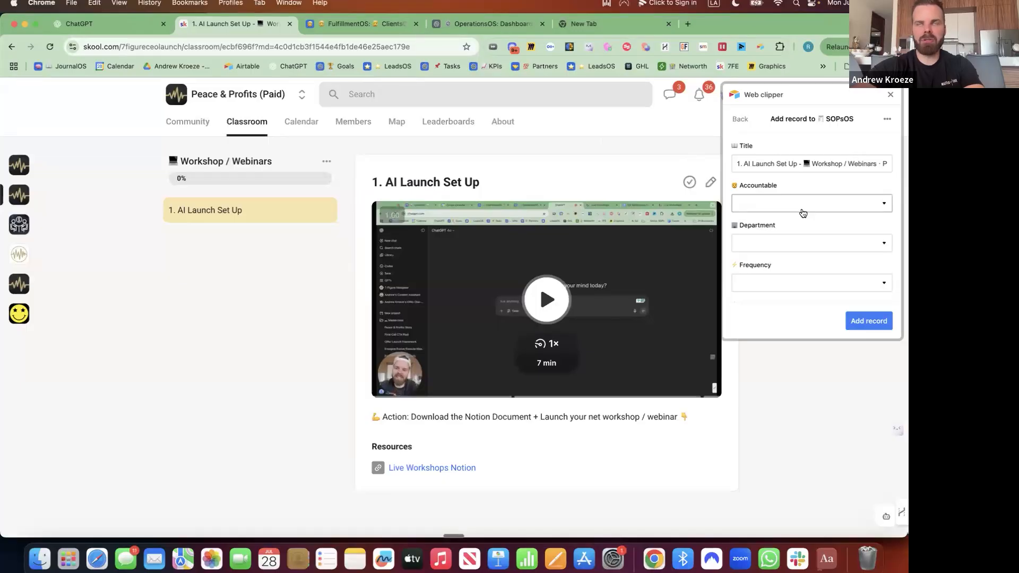
Set the accountable owner, Department to Fulfillment, and Frequency to Daily
{"action": "left_click", "coordinate": [802, 209]}
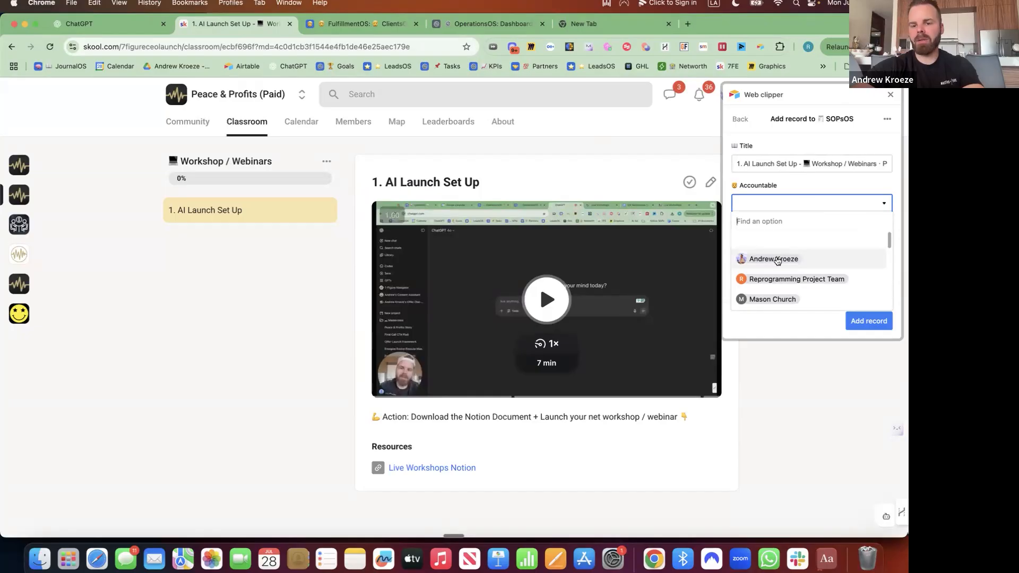
{"action": "left_click", "coordinate": [776, 259]}
{"action": "left_click", "coordinate": [775, 246]}
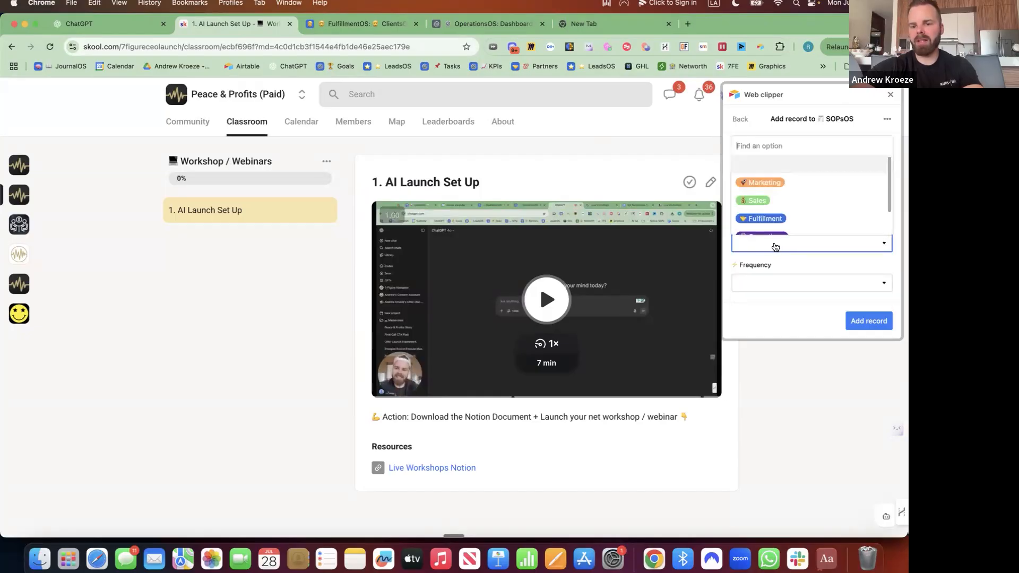
{"action": "left_click", "coordinate": [765, 218]}
{"action": "scroll", "coordinate": [771, 220], "scroll_direction": "down", "scroll_amount": 2}
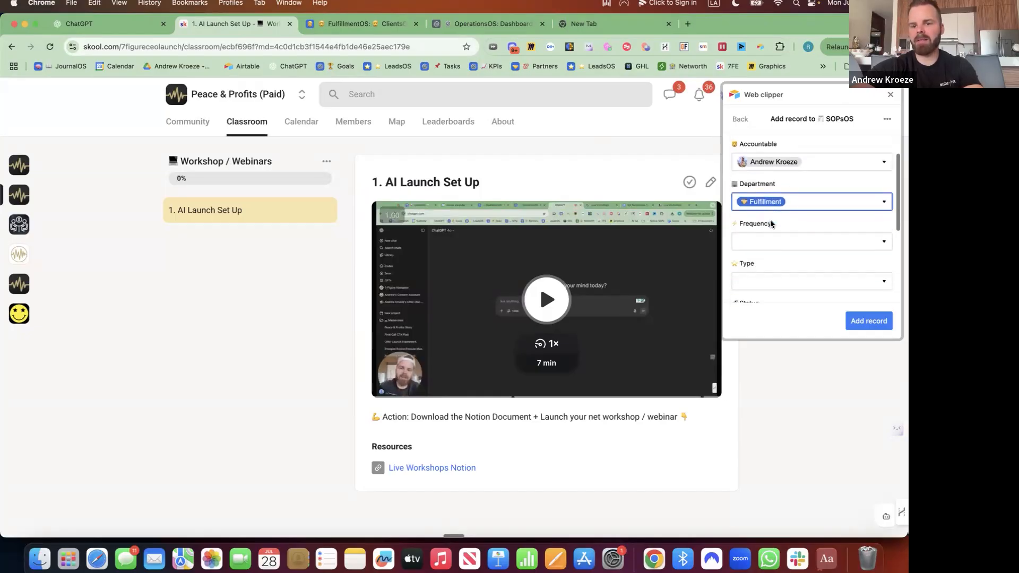
{"action": "left_click", "coordinate": [770, 218]}
{"action": "left_click", "coordinate": [757, 274]}
Set the record's Type to Loom and Status to Active
{"action": "left_click", "coordinate": [759, 259]}
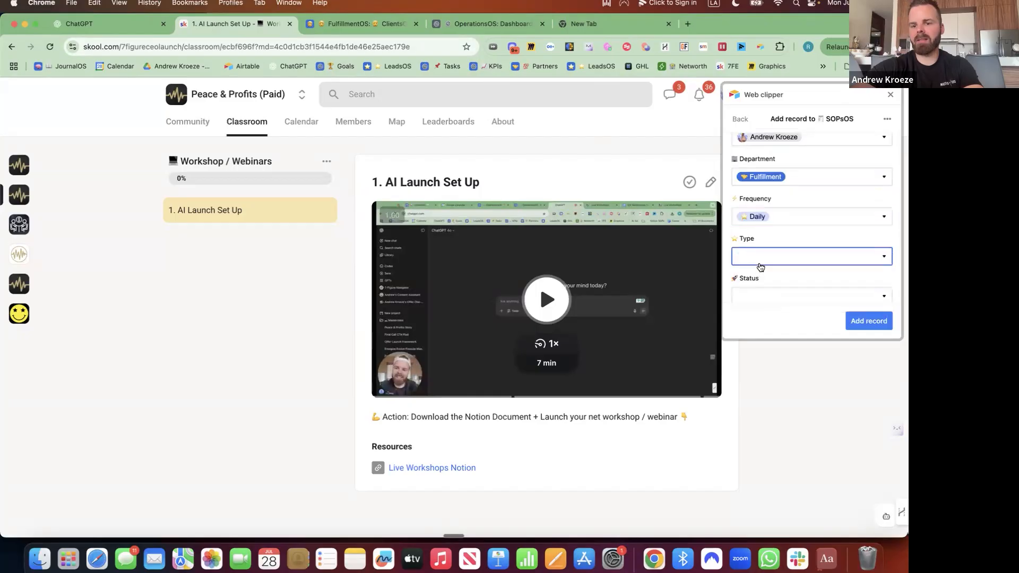
{"action": "scroll", "coordinate": [769, 218], "scroll_direction": "down", "scroll_amount": 2}
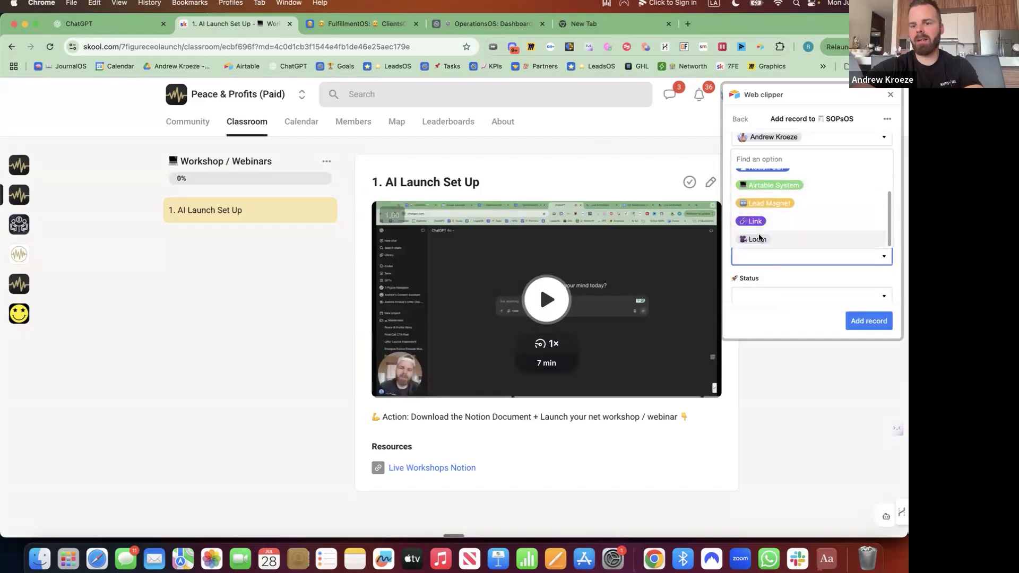
{"action": "left_click", "coordinate": [764, 233]}
{"action": "scroll", "coordinate": [765, 230], "scroll_direction": "down", "scroll_amount": 1}
{"action": "left_click", "coordinate": [764, 227]}
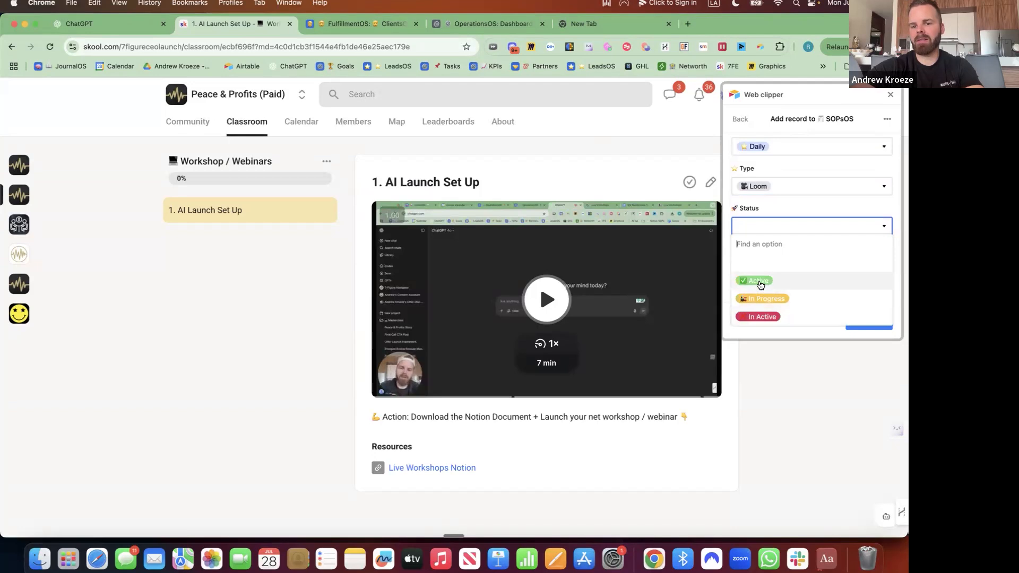
{"action": "left_click", "coordinate": [760, 283]}
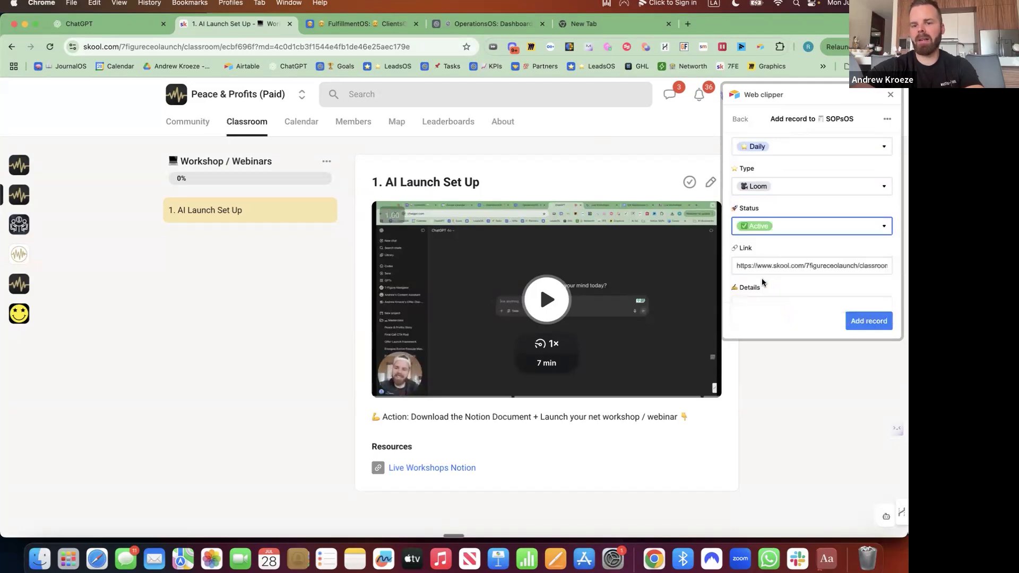
{"action": "scroll", "coordinate": [762, 282], "scroll_direction": "down", "scroll_amount": 2}
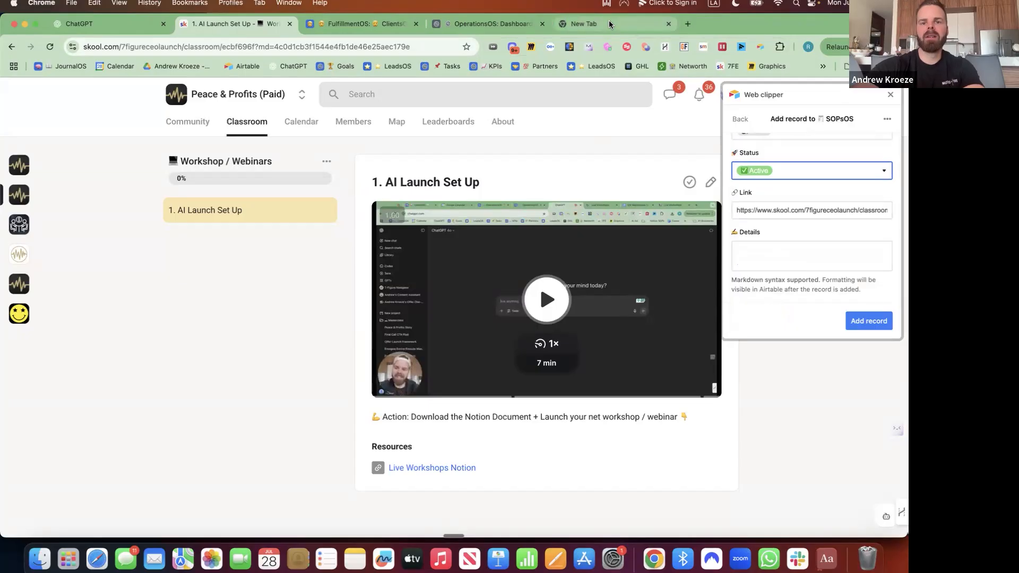
{"action": "key", "text": "super+5"}
Go to loom.com/looms and open the 'Maximizing Attendance for Daily Calls' video
{"action": "type", "text": "lo"}
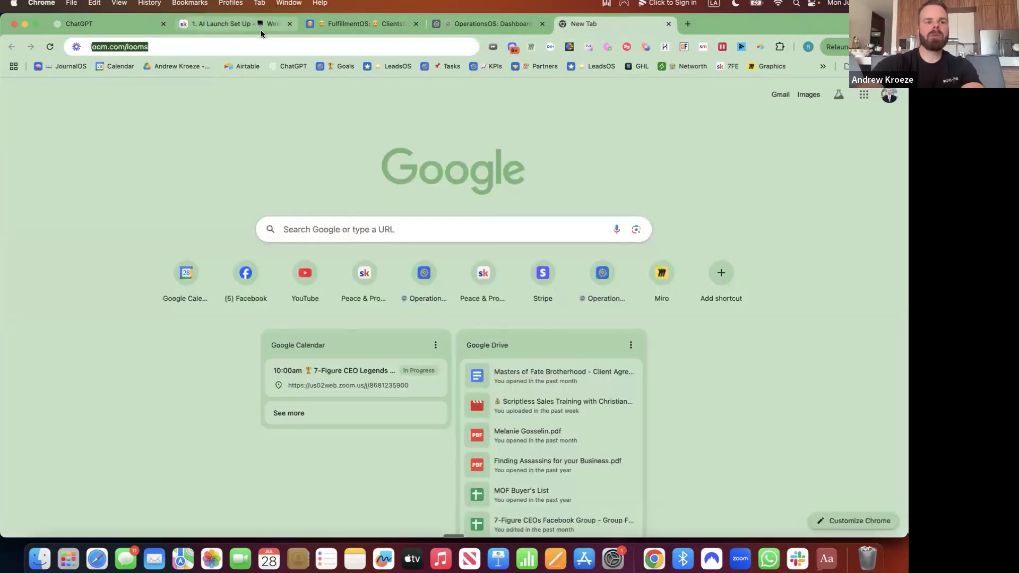
{"action": "type", "text": "o"}
{"action": "key", "text": "Return"}
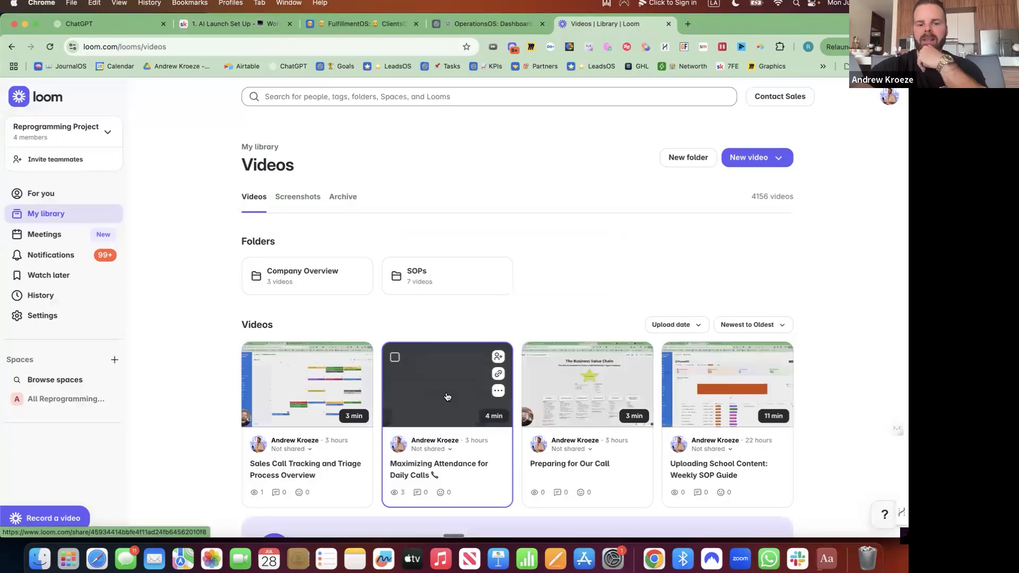
{"action": "left_click", "coordinate": [447, 397]}
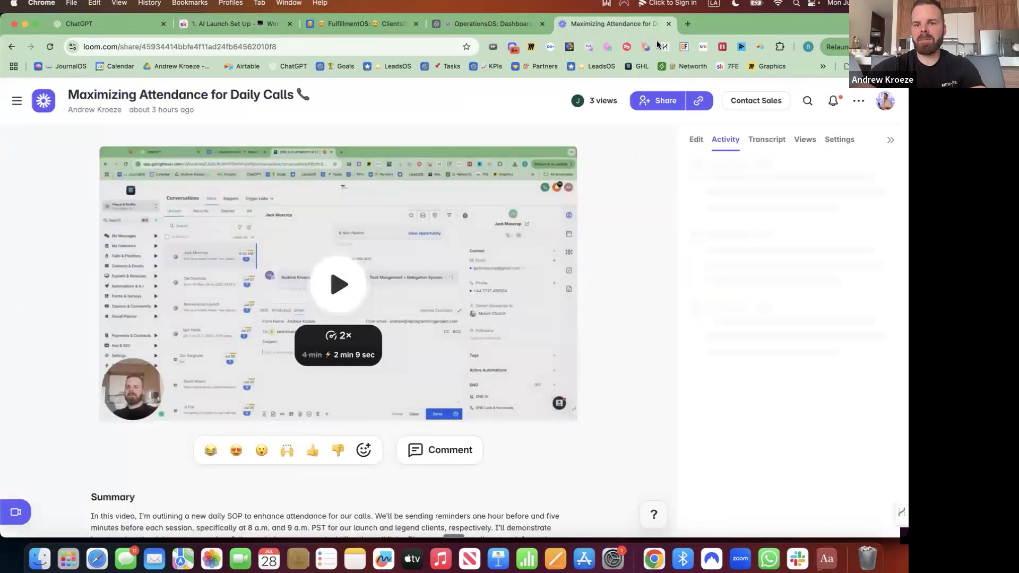
Generate the Daily Call Reminder SOP from the video with Create SOP and copy its text
{"action": "left_click", "coordinate": [697, 141]}
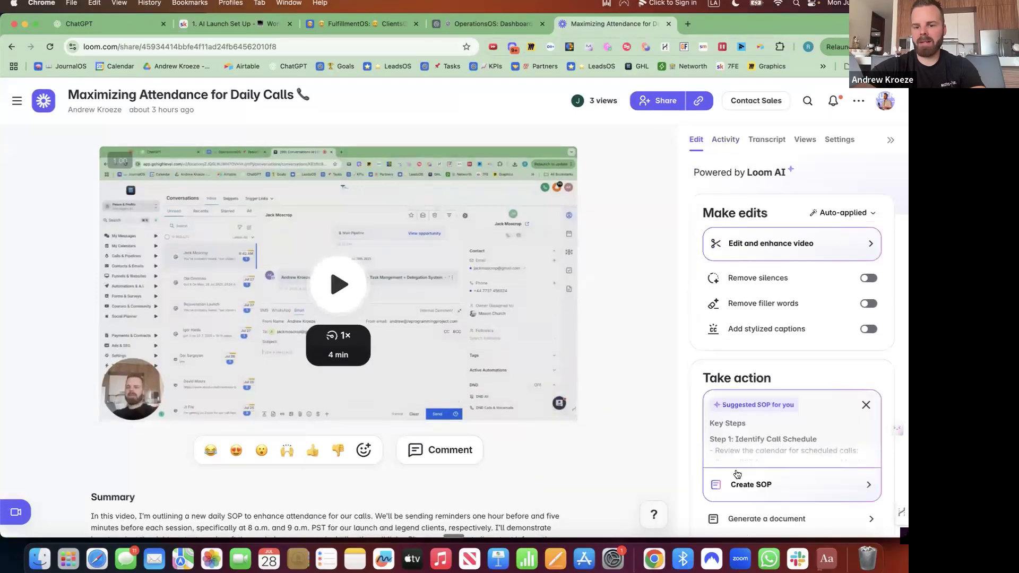
{"action": "scroll", "coordinate": [737, 473], "scroll_direction": "down", "scroll_amount": 2}
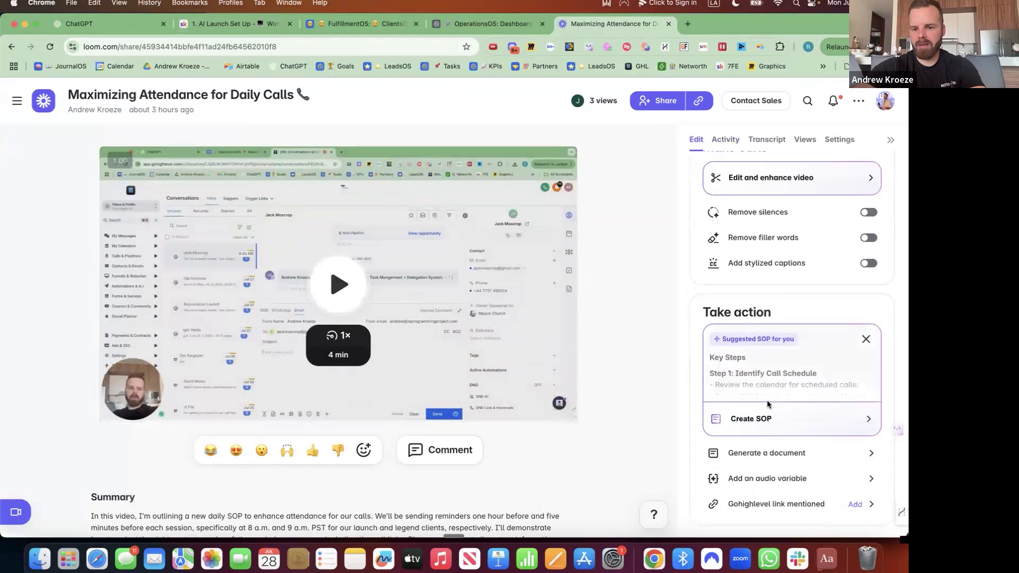
{"action": "left_click", "coordinate": [767, 419]}
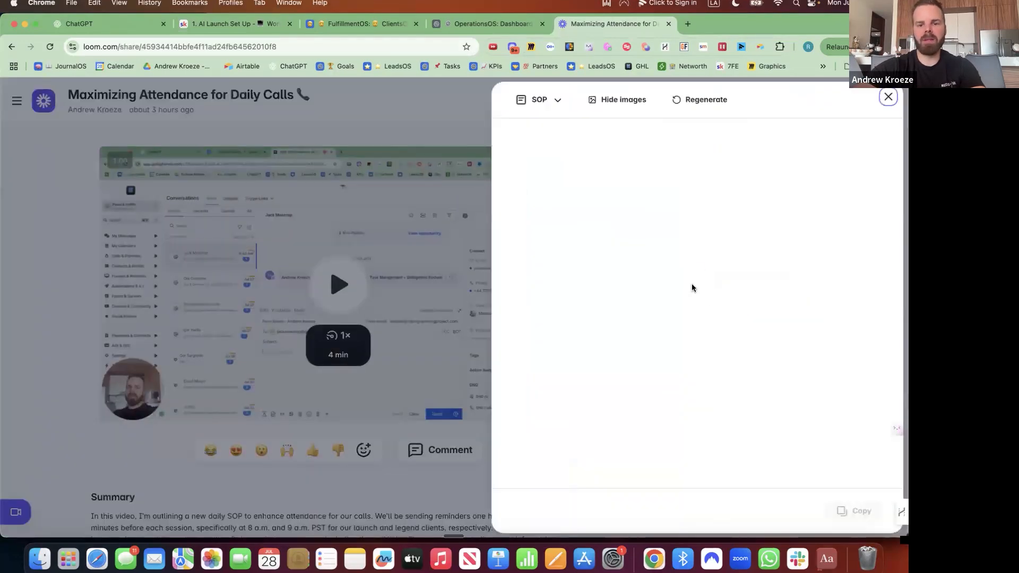
{"action": "left_click", "coordinate": [849, 510]}
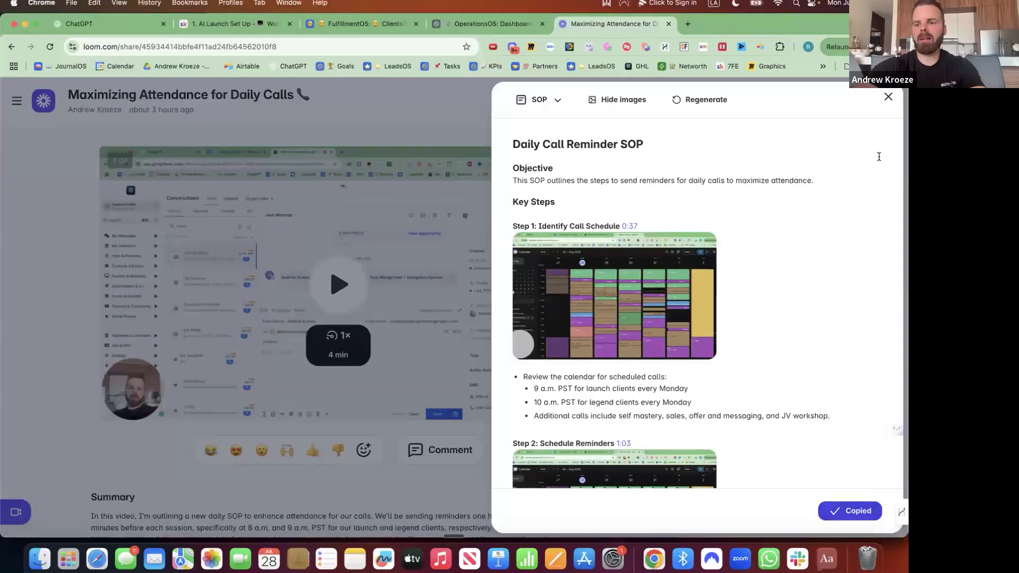
{"action": "left_click", "coordinate": [887, 96]}
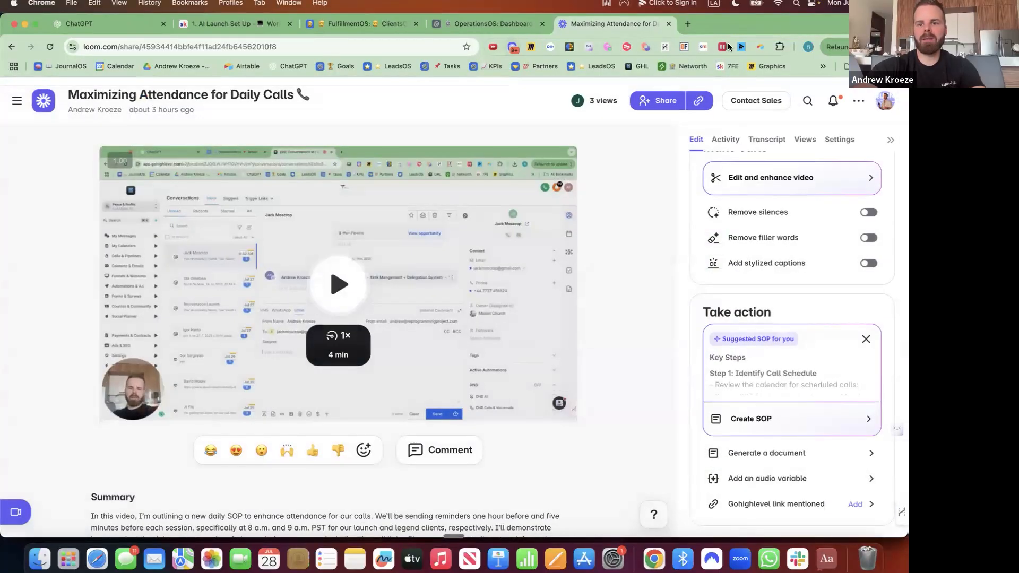
{"action": "left_click", "coordinate": [760, 46]}
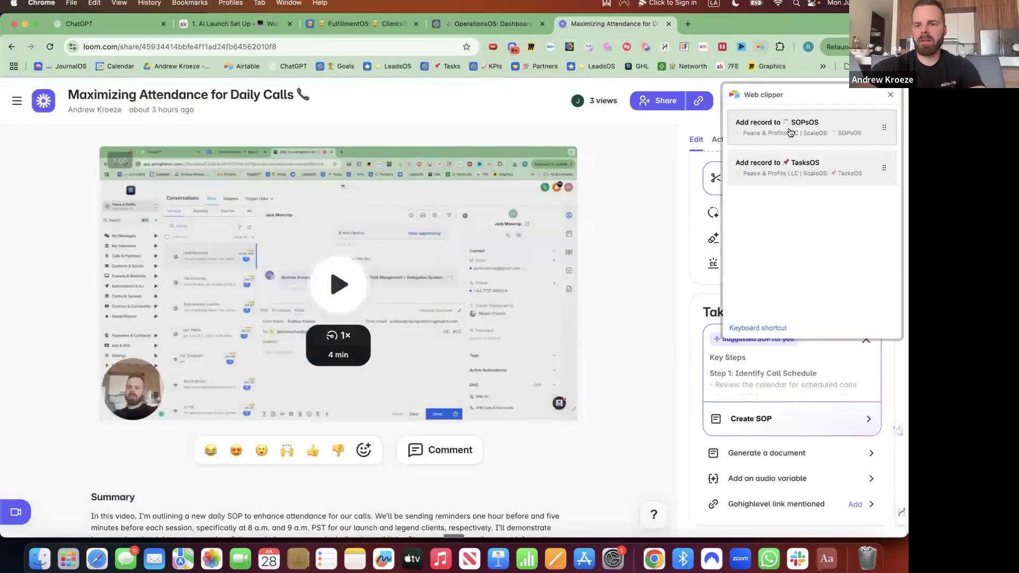
Start an SOPsOS record with a team member accountable, Department Fulfillment, Frequency Daily
{"action": "left_click", "coordinate": [788, 127]}
{"action": "left_click", "coordinate": [814, 203]}
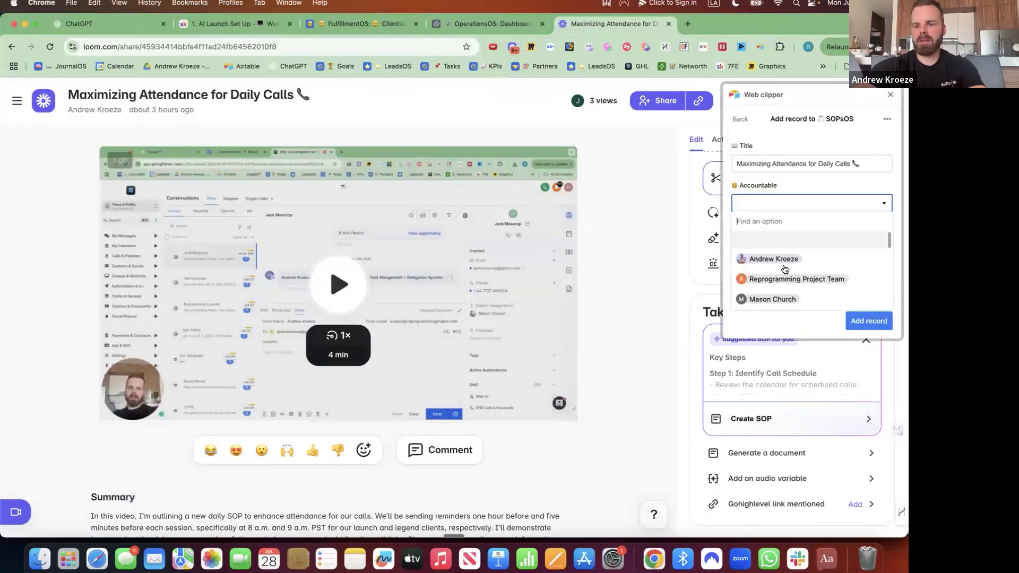
{"action": "type", "text": "jame"}
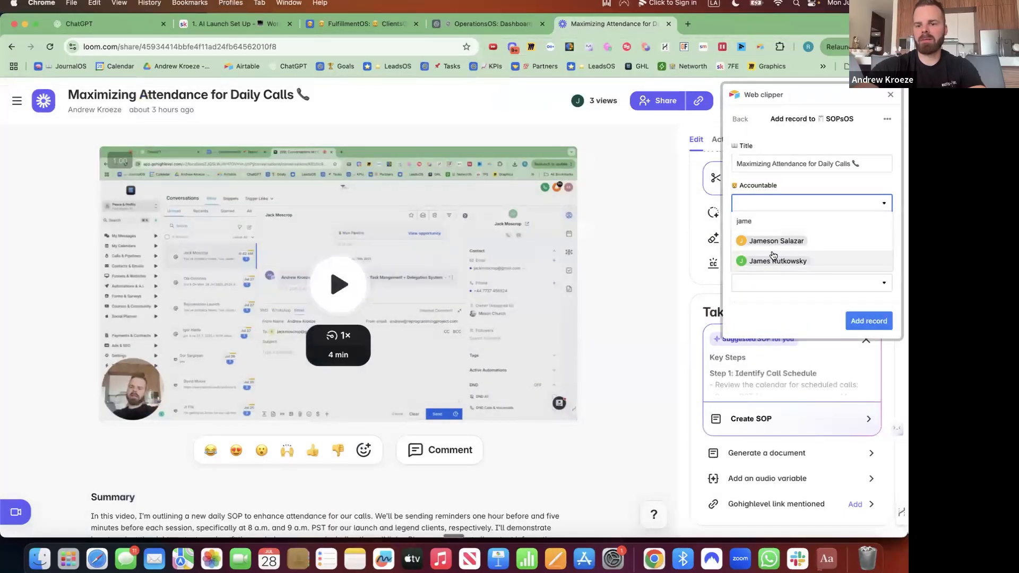
{"action": "left_click", "coordinate": [775, 242]}
{"action": "left_click", "coordinate": [773, 244]}
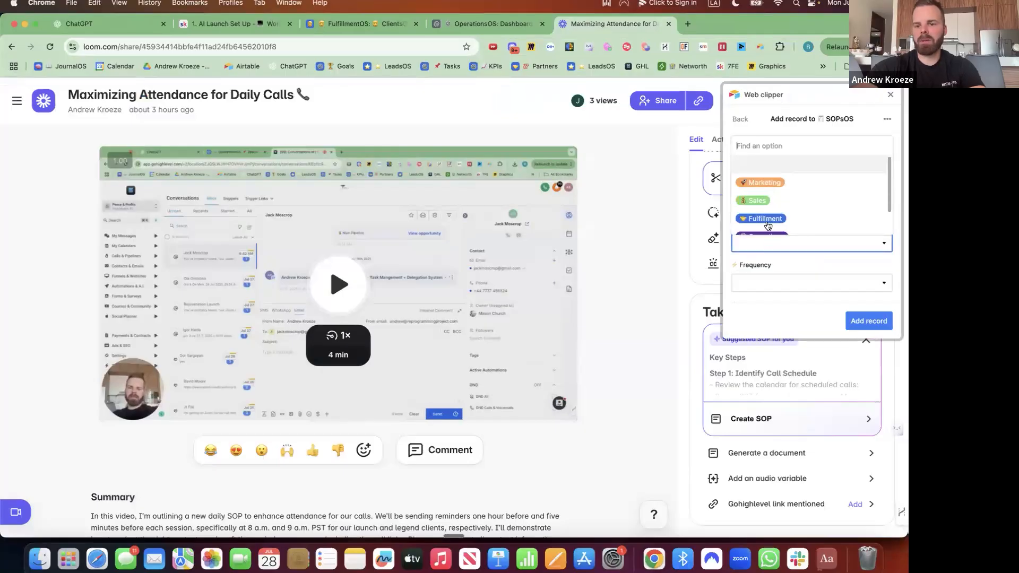
{"action": "left_click", "coordinate": [766, 219]}
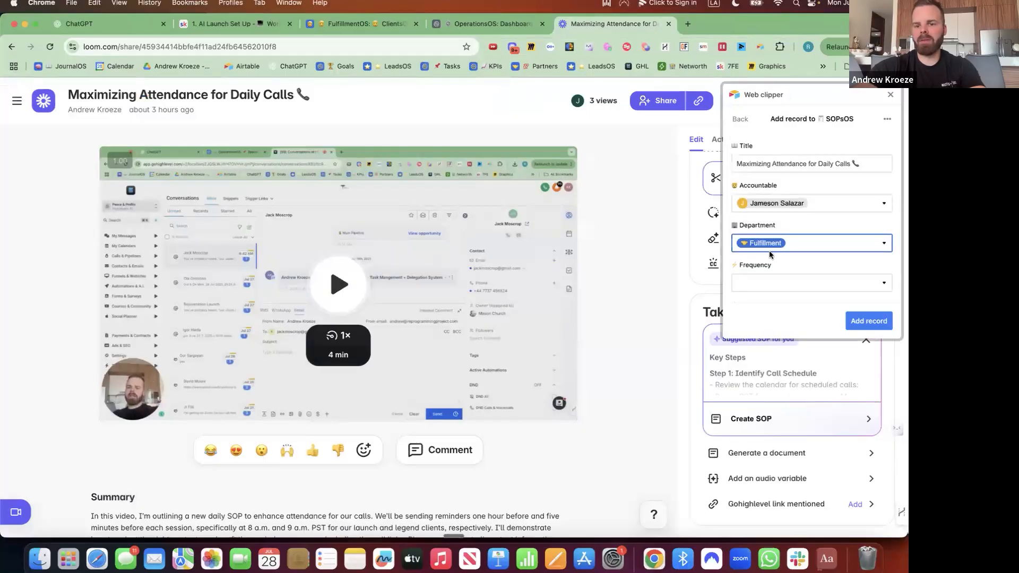
{"action": "left_click", "coordinate": [770, 282]}
{"action": "left_click", "coordinate": [757, 223]}
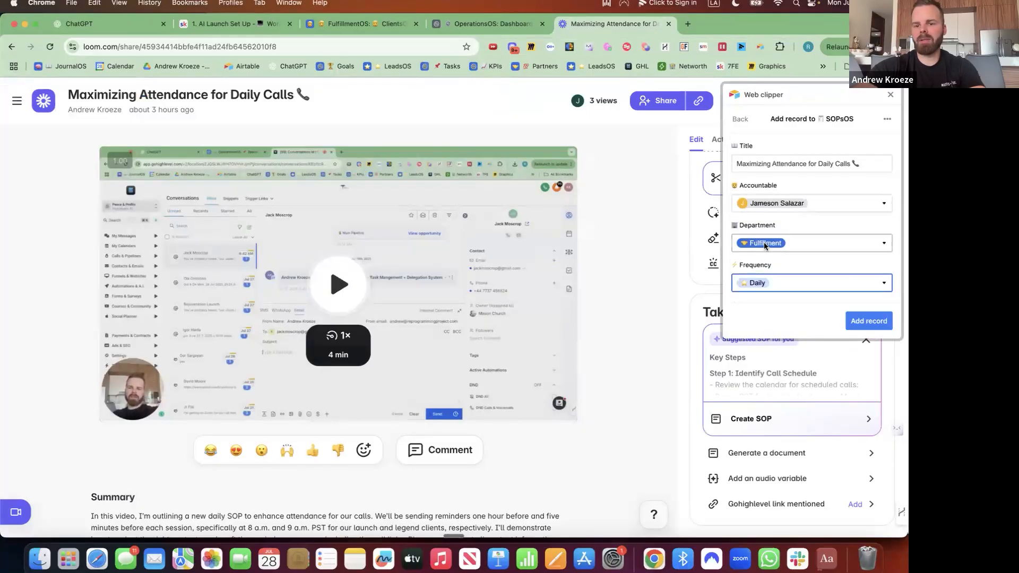
Set the record's Type to Loom and Status to Active
{"action": "scroll", "coordinate": [770, 249], "scroll_direction": "down", "scroll_amount": 1}
{"action": "left_click", "coordinate": [764, 222]}
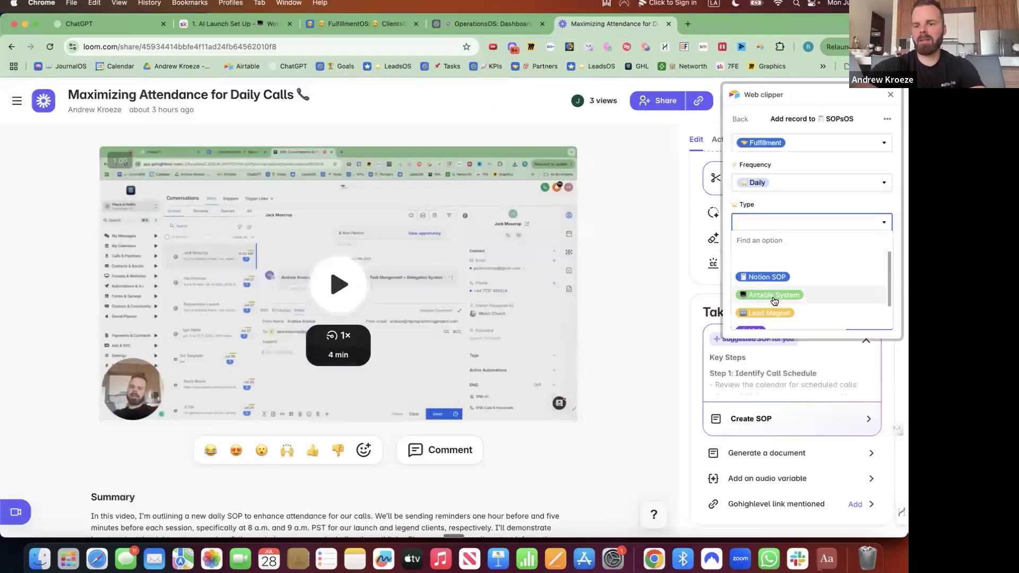
{"action": "scroll", "coordinate": [773, 298], "scroll_direction": "down", "scroll_amount": 2}
{"action": "left_click", "coordinate": [762, 324]}
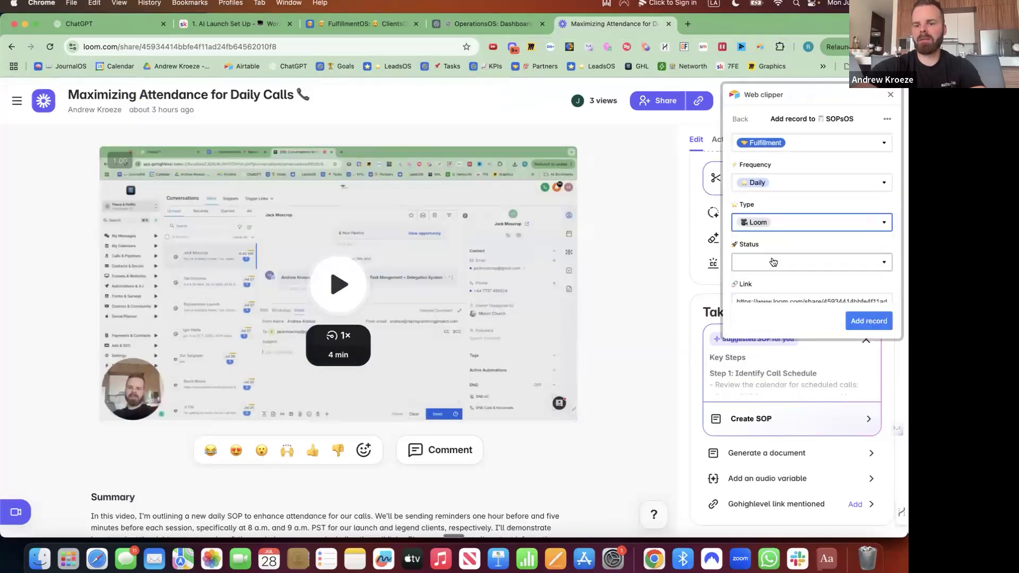
{"action": "left_click", "coordinate": [773, 263]}
{"action": "left_click", "coordinate": [761, 210]}
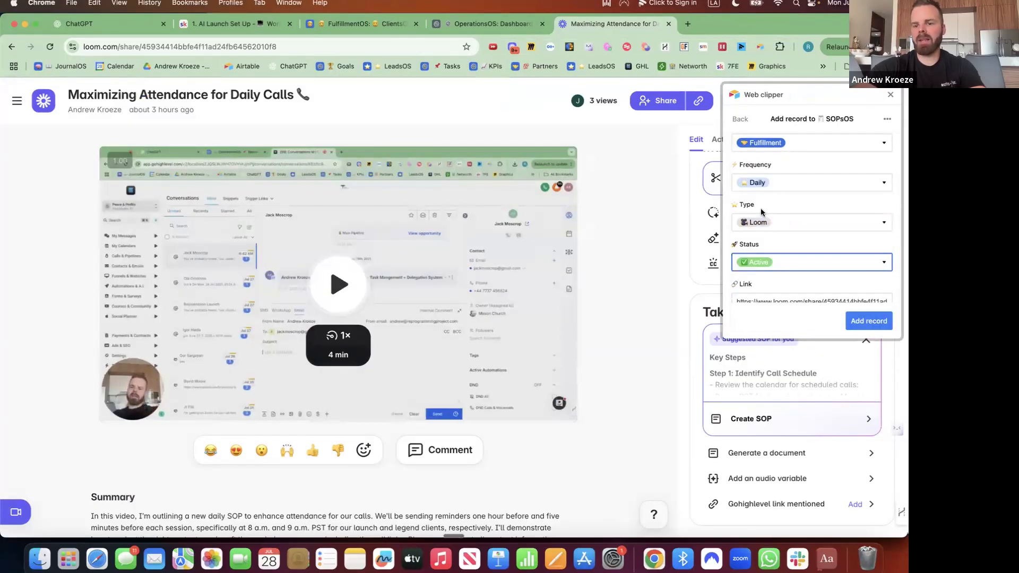
{"action": "scroll", "coordinate": [769, 244], "scroll_direction": "down", "scroll_amount": 1}
Paste the copied SOP into Details, then close the Loom tab and confirm Leave
{"action": "left_click", "coordinate": [765, 242]}
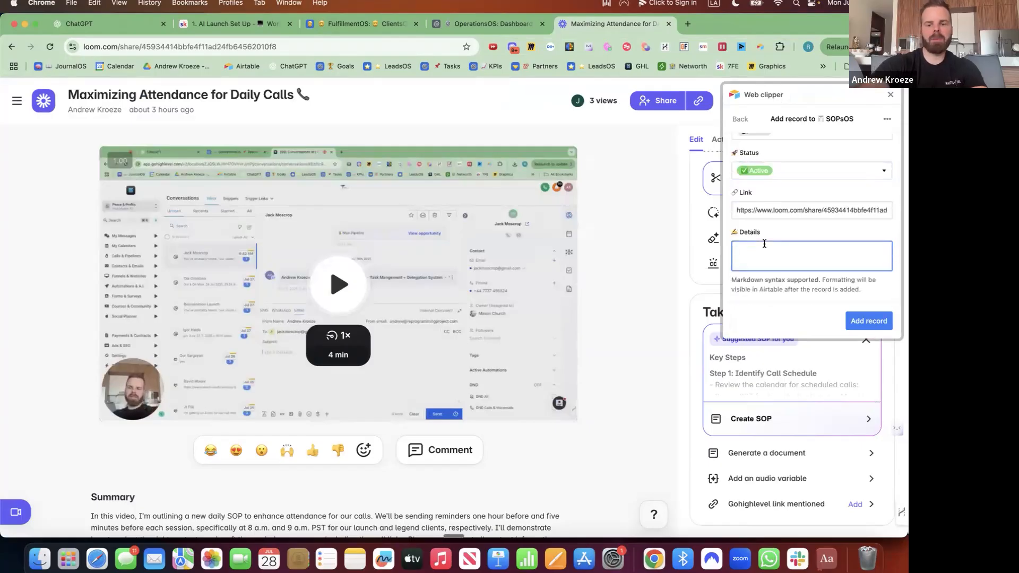
{"action": "key", "text": "super+v"}
{"action": "scroll", "coordinate": [786, 242], "scroll_direction": "up", "scroll_amount": 10}
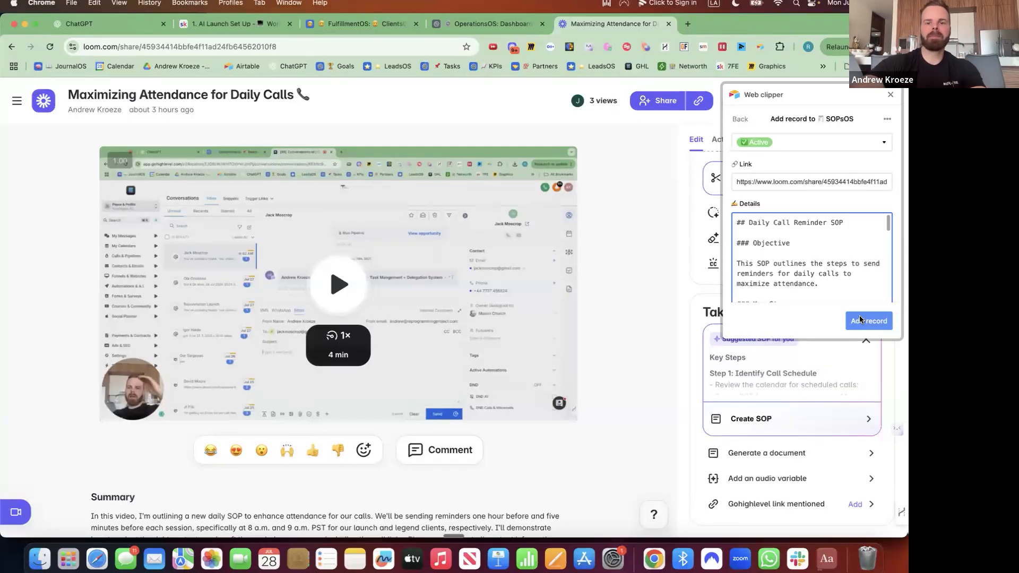
{"action": "left_click", "coordinate": [669, 24]}
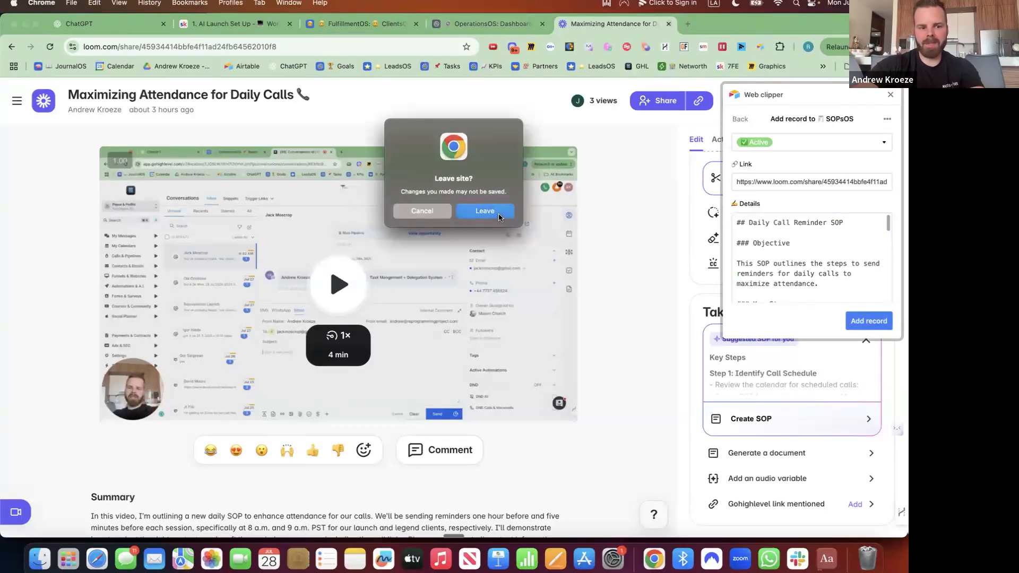
{"action": "left_click", "coordinate": [485, 211]}
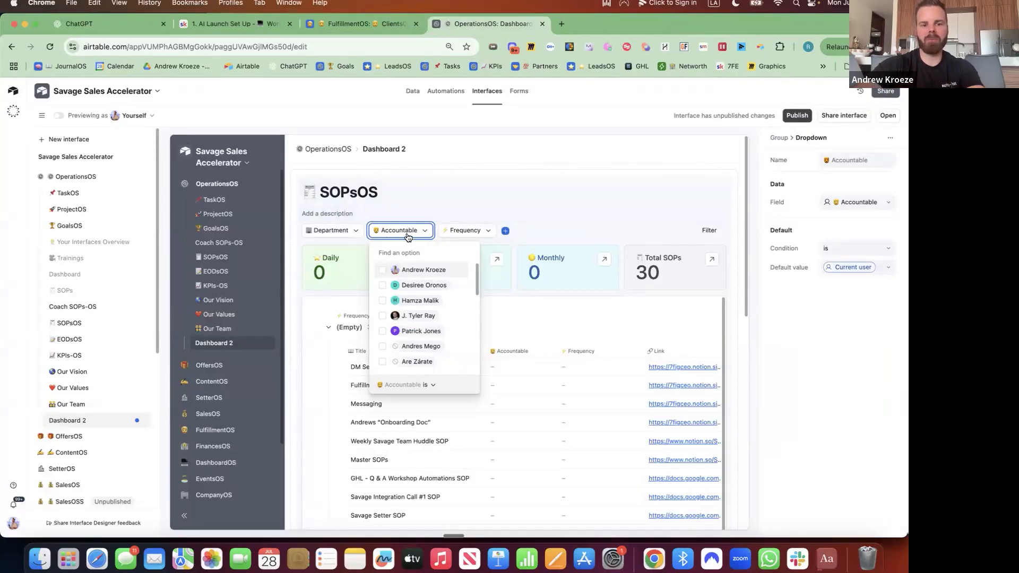
Delete the Pivot table element at the bottom of the SOPsOS dashboard using its options menu
{"action": "scroll", "coordinate": [722, 291], "scroll_direction": "down", "scroll_amount": 1}
{"action": "scroll", "coordinate": [722, 292], "scroll_direction": "down", "scroll_amount": 5}
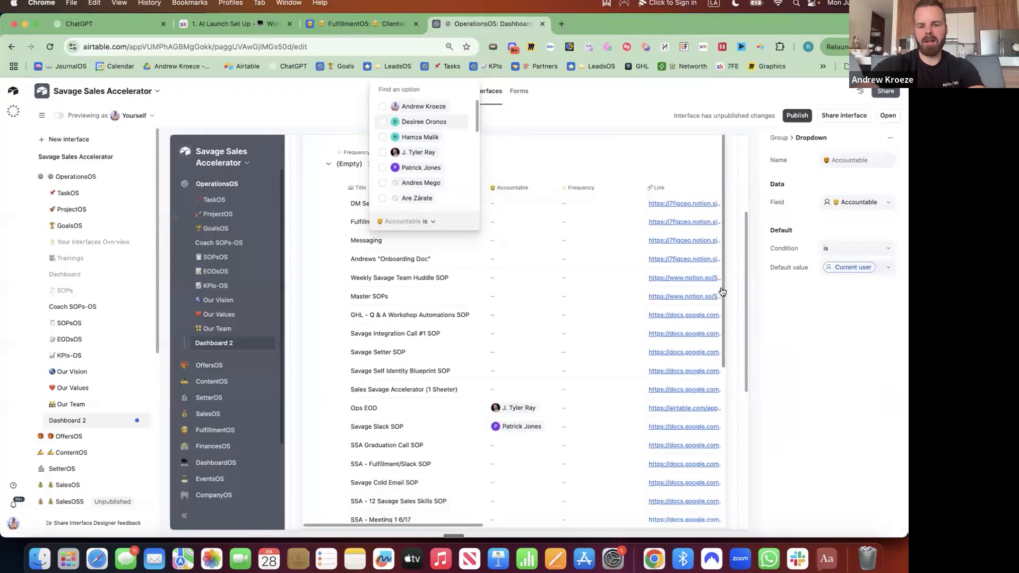
{"action": "scroll", "coordinate": [666, 247], "scroll_direction": "down", "scroll_amount": 10}
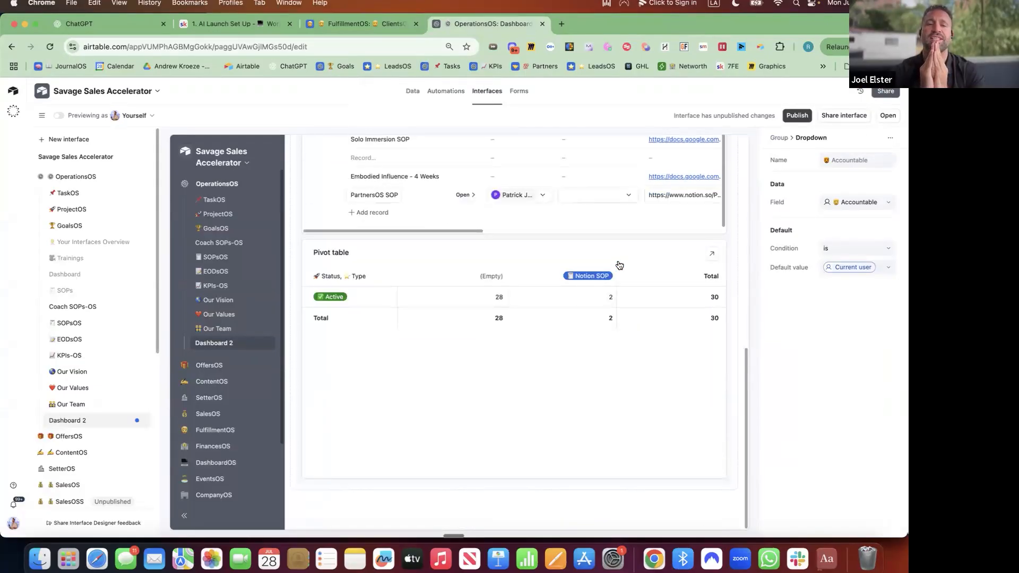
{"action": "left_click", "coordinate": [660, 252]}
{"action": "left_click", "coordinate": [723, 244]}
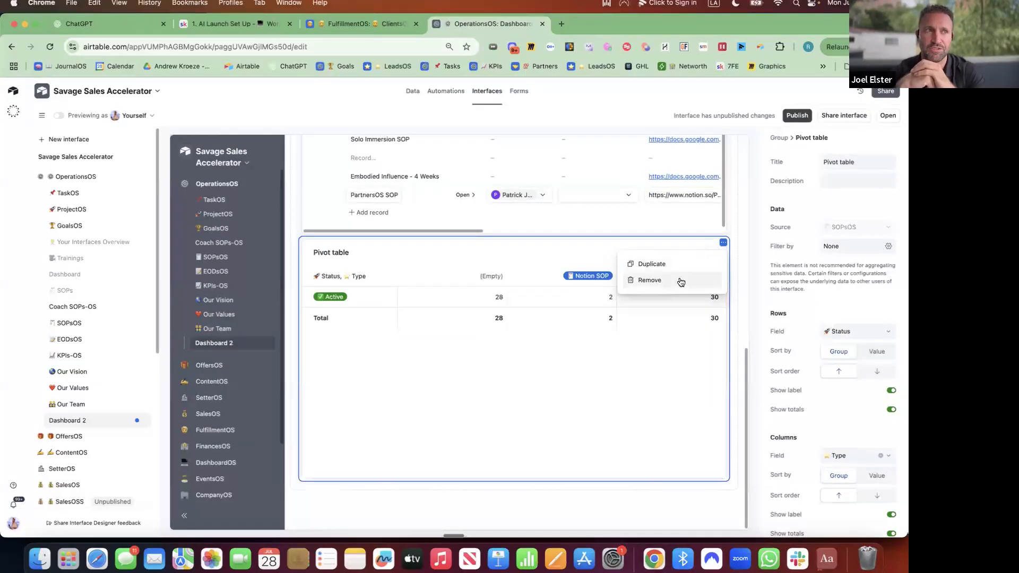
{"action": "left_click", "coordinate": [681, 282]}
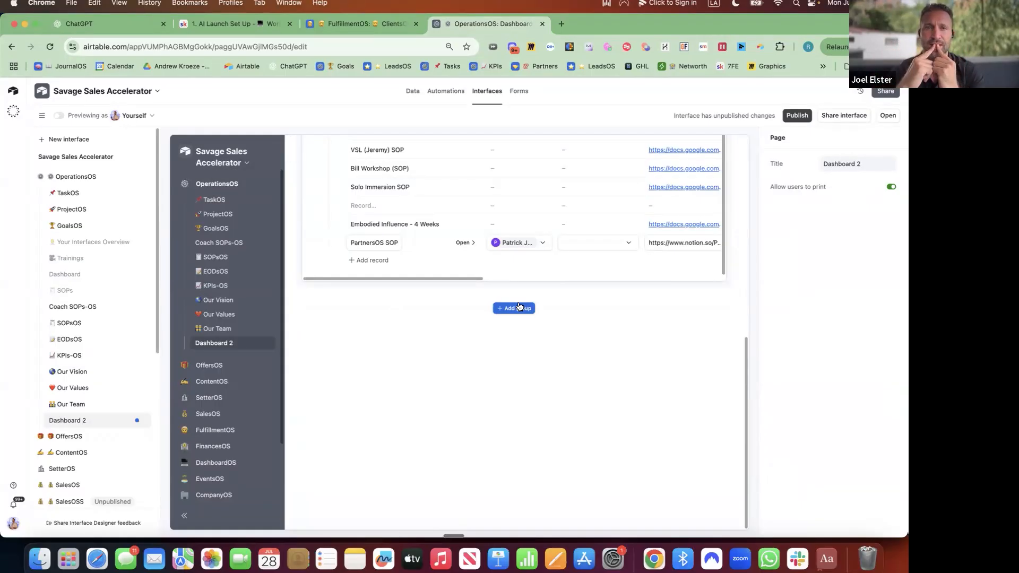
Open the DM Setting System record, then go to the base's automations
{"action": "scroll", "coordinate": [533, 230], "scroll_direction": "up", "scroll_amount": 15}
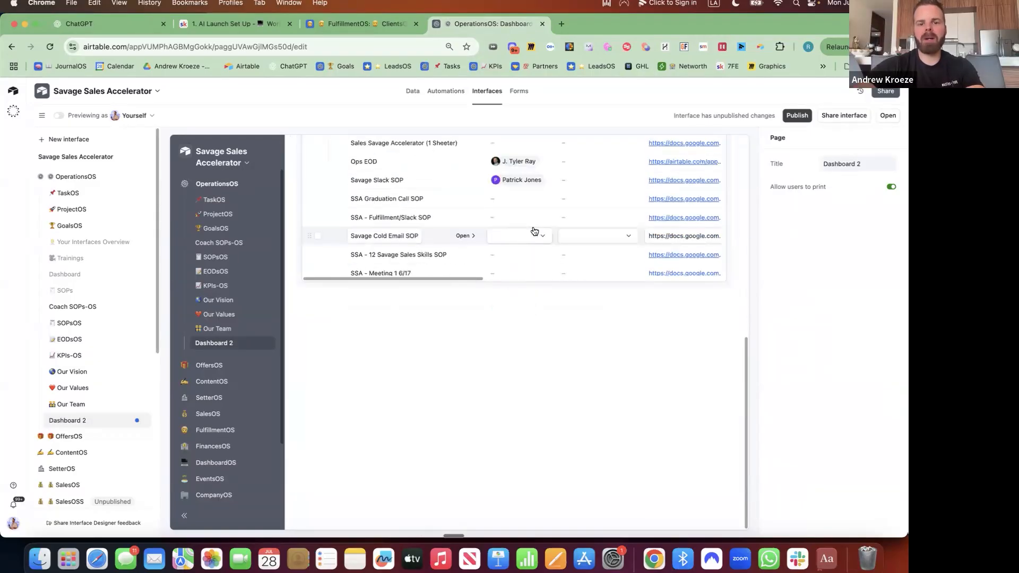
{"action": "scroll", "coordinate": [477, 297], "scroll_direction": "down", "scroll_amount": 2}
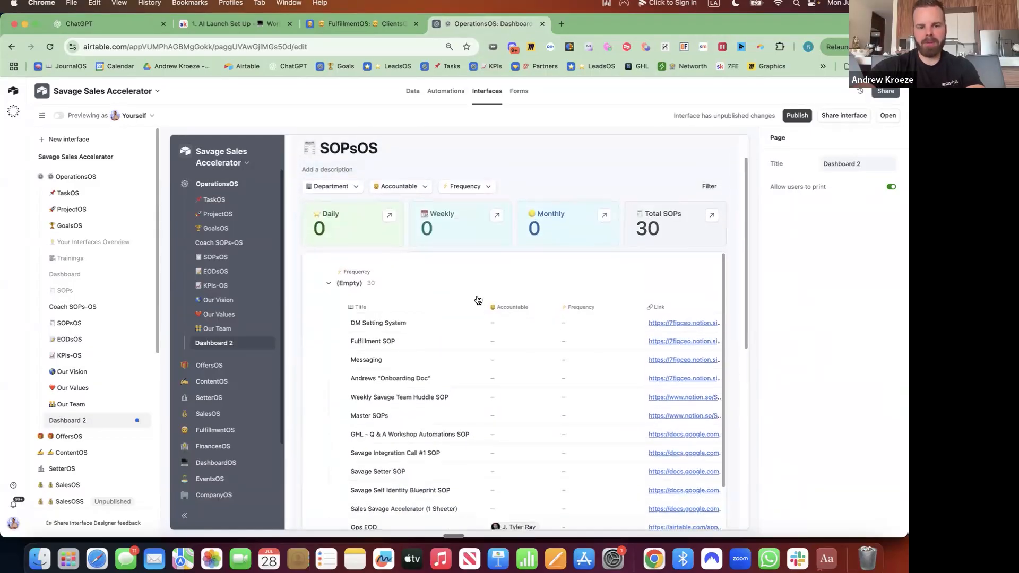
{"action": "left_click", "coordinate": [463, 317]}
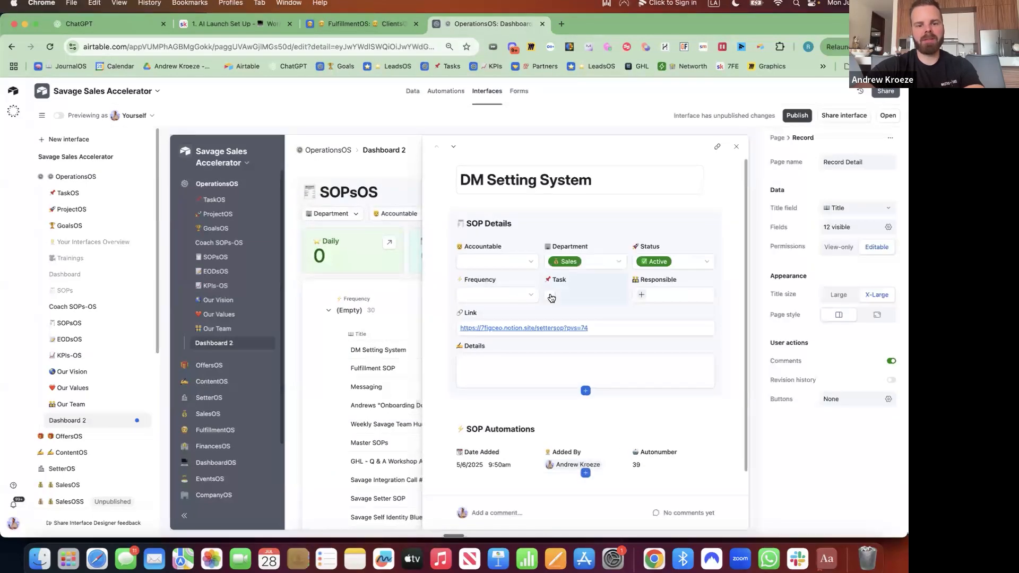
{"action": "left_click", "coordinate": [444, 92]}
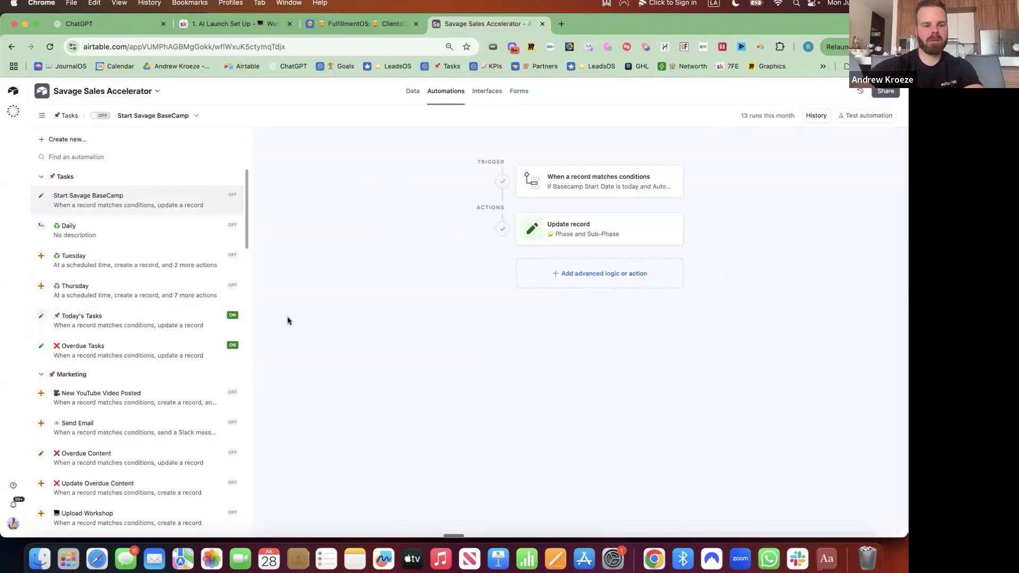
Search the automations page for 'task' with Cmd+F and scroll through the matches
{"action": "key", "text": "super+f"}
{"action": "type", "text": "sp"}
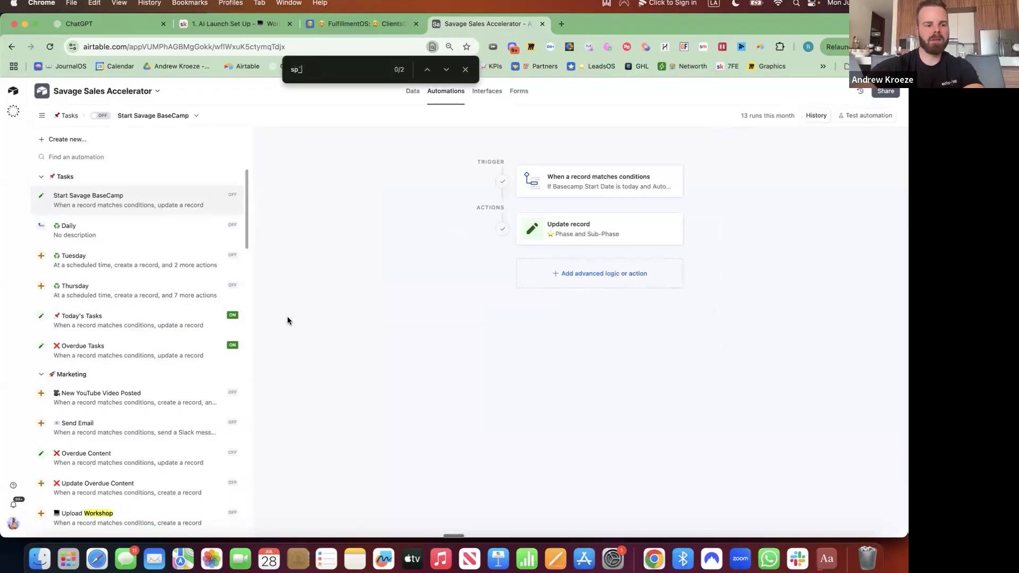
{"action": "type", "text": "p"}
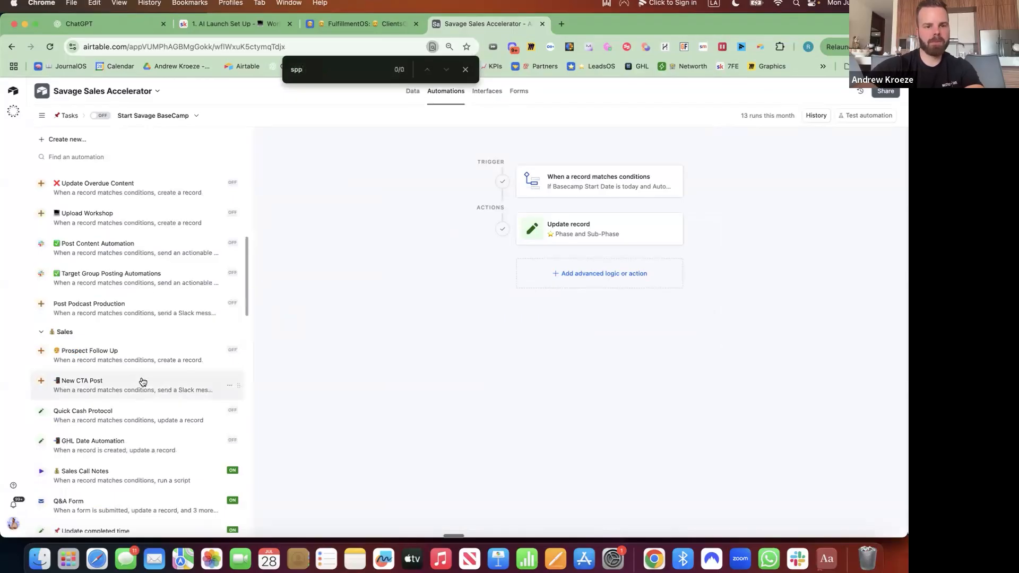
{"action": "type", "text": "p"}
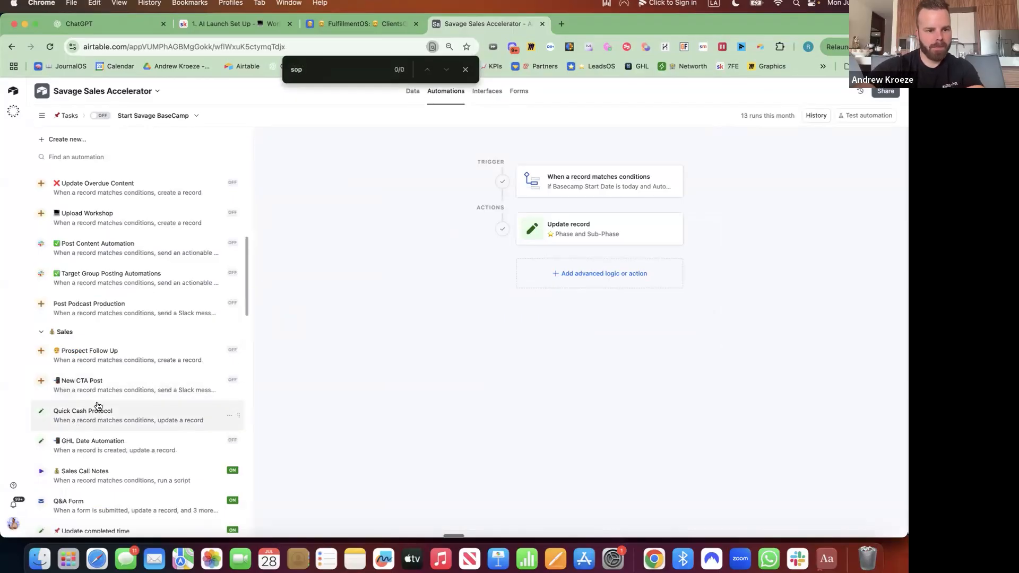
{"action": "scroll", "coordinate": [122, 381], "scroll_direction": "down", "scroll_amount": 1}
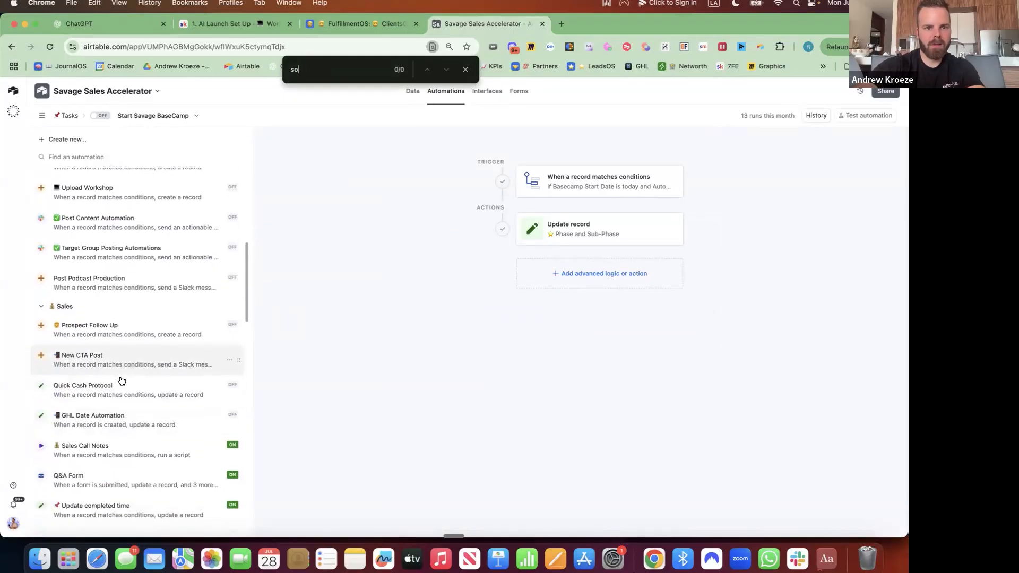
{"action": "type", "text": "task"}
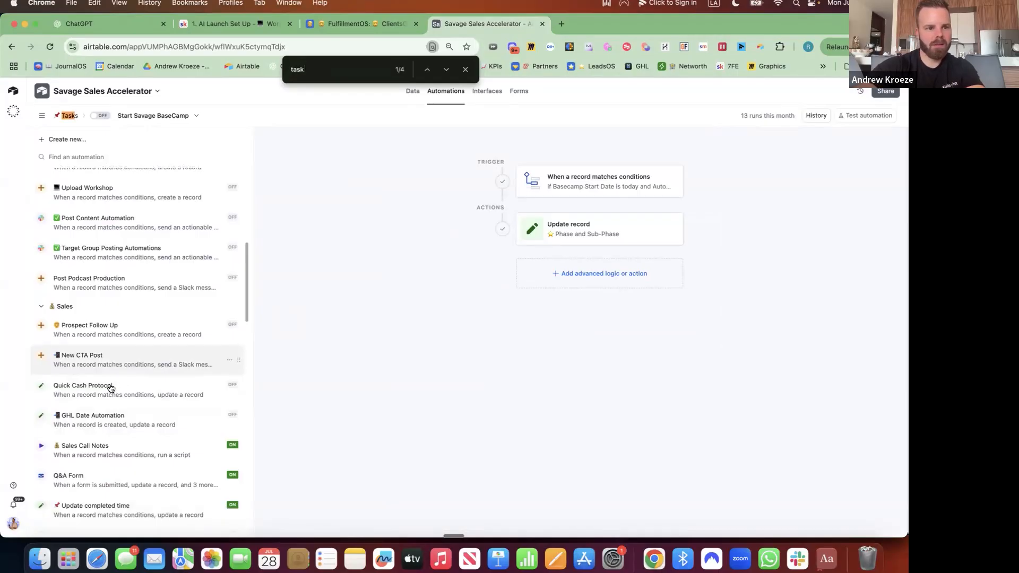
{"action": "scroll", "coordinate": [128, 342], "scroll_direction": "up", "scroll_amount": 5}
{"action": "scroll", "coordinate": [128, 342], "scroll_direction": "down", "scroll_amount": 15}
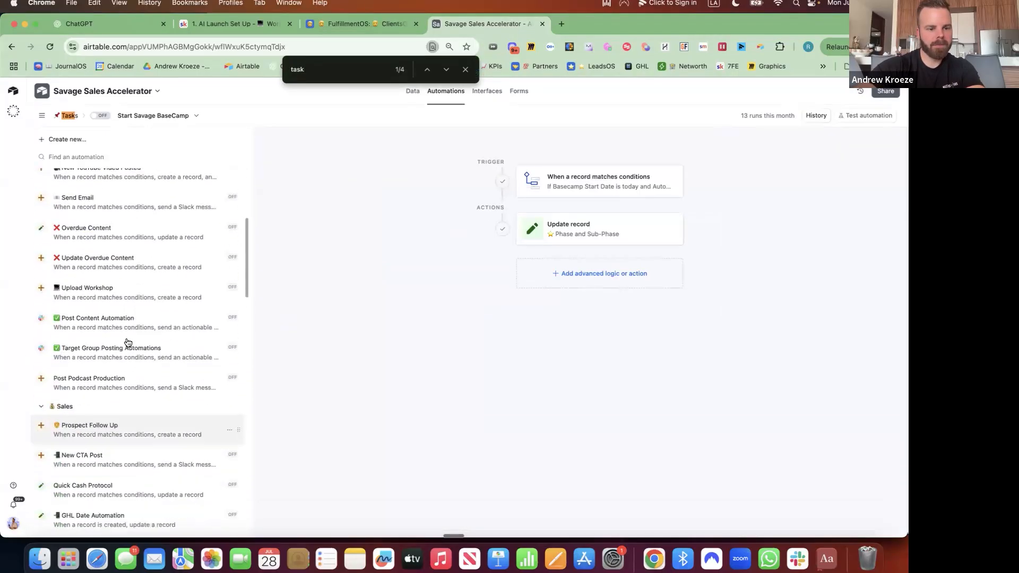
{"action": "scroll", "coordinate": [128, 343], "scroll_direction": "down", "scroll_amount": 10}
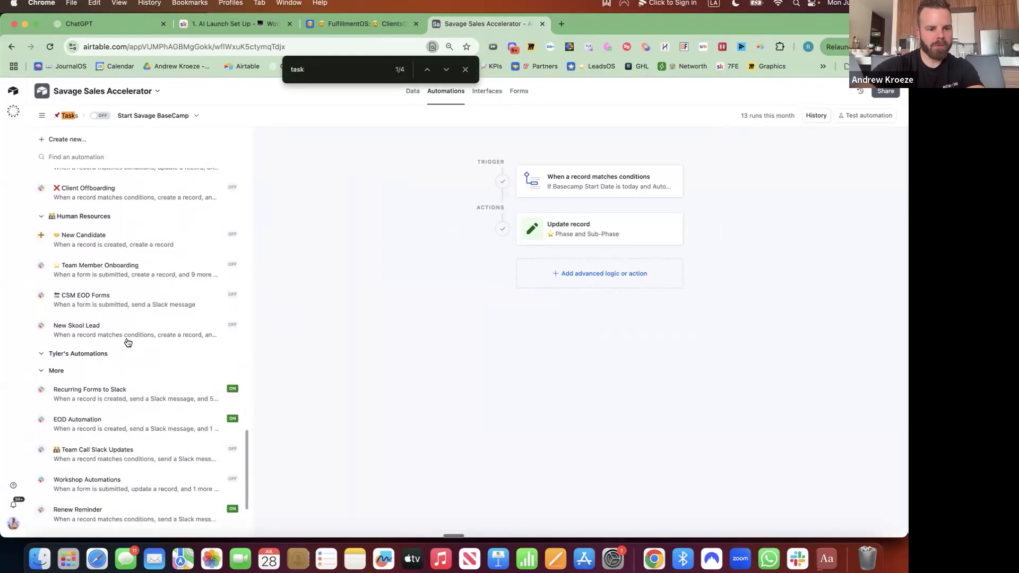
{"action": "scroll", "coordinate": [128, 343], "scroll_direction": "up", "scroll_amount": 20}
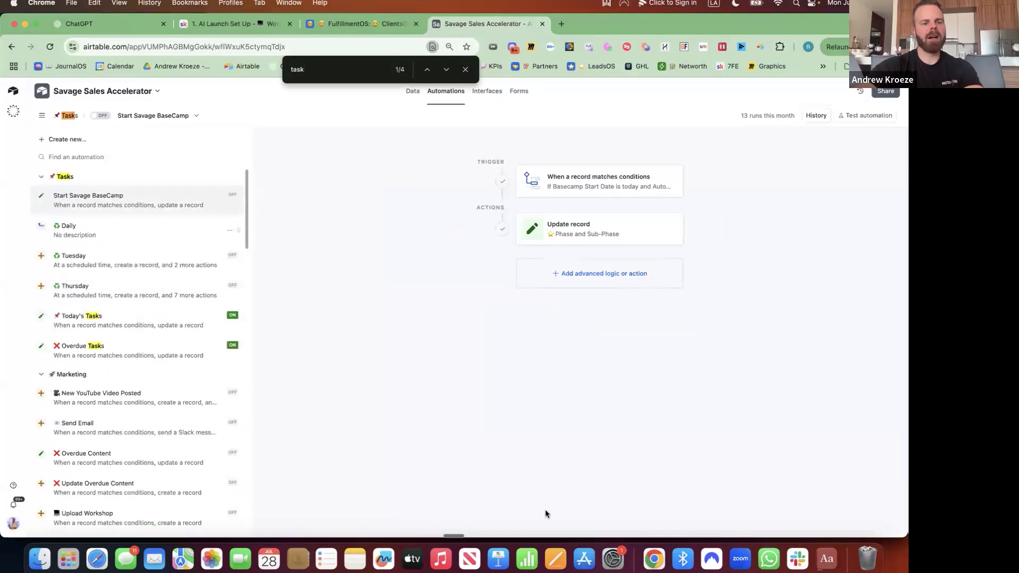
{"action": "scroll", "coordinate": [155, 355], "scroll_direction": "down", "scroll_amount": 20}
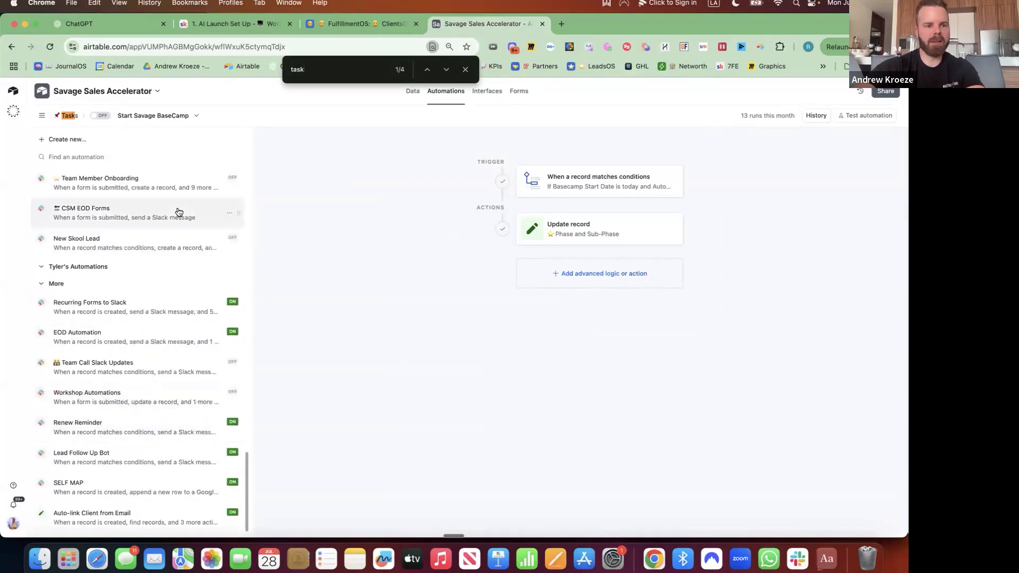
{"action": "scroll", "coordinate": [177, 208], "scroll_direction": "up", "scroll_amount": 20}
Browse the automations list, opening Full payment and then the Event Registration Form automation
{"action": "left_click", "coordinate": [86, 141]}
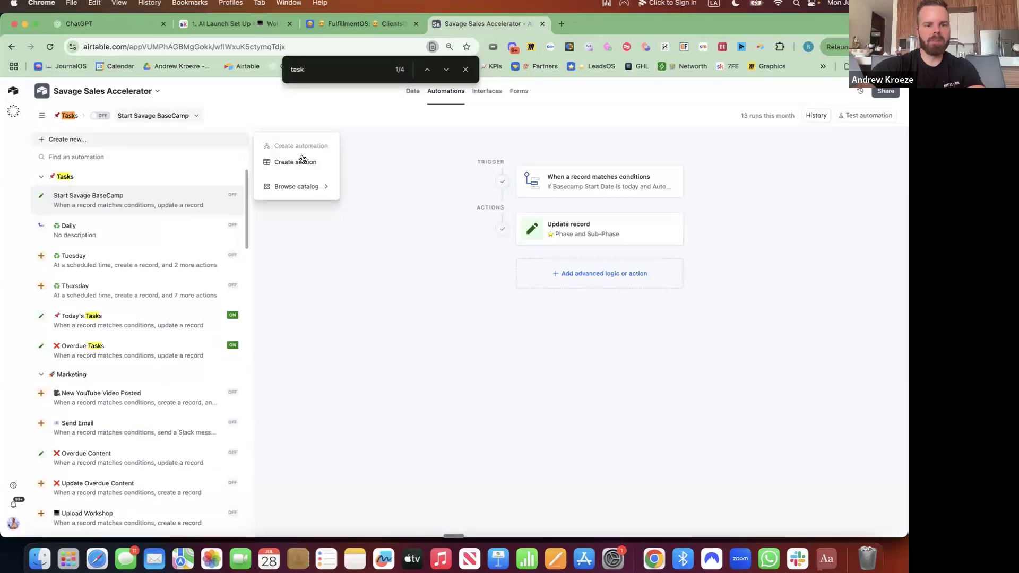
{"action": "left_click", "coordinate": [295, 252]}
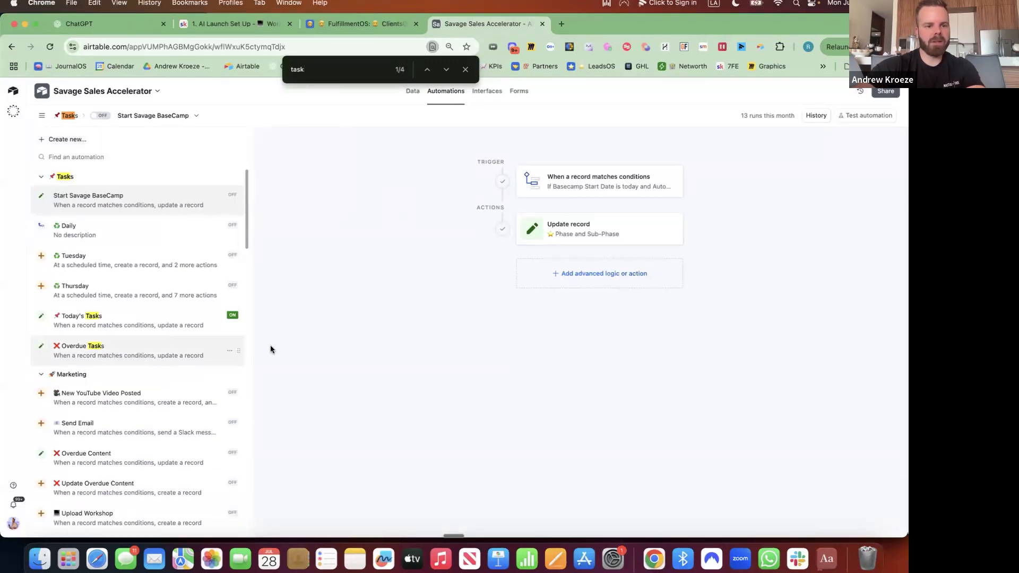
{"action": "scroll", "coordinate": [177, 371], "scroll_direction": "down", "scroll_amount": 20}
{"action": "scroll", "coordinate": [163, 278], "scroll_direction": "up", "scroll_amount": 8}
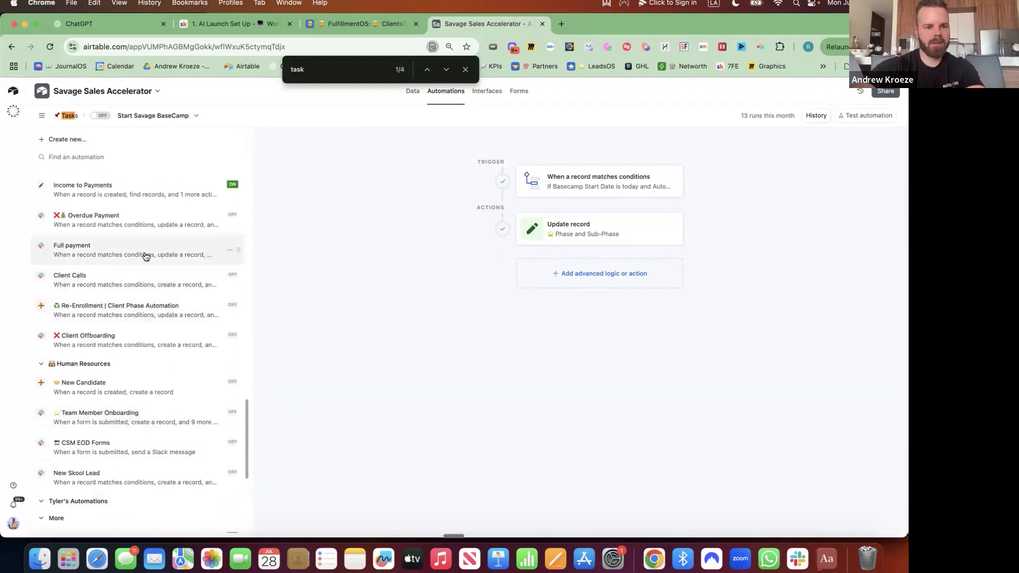
{"action": "left_click", "coordinate": [146, 257]}
{"action": "scroll", "coordinate": [144, 257], "scroll_direction": "up", "scroll_amount": 4}
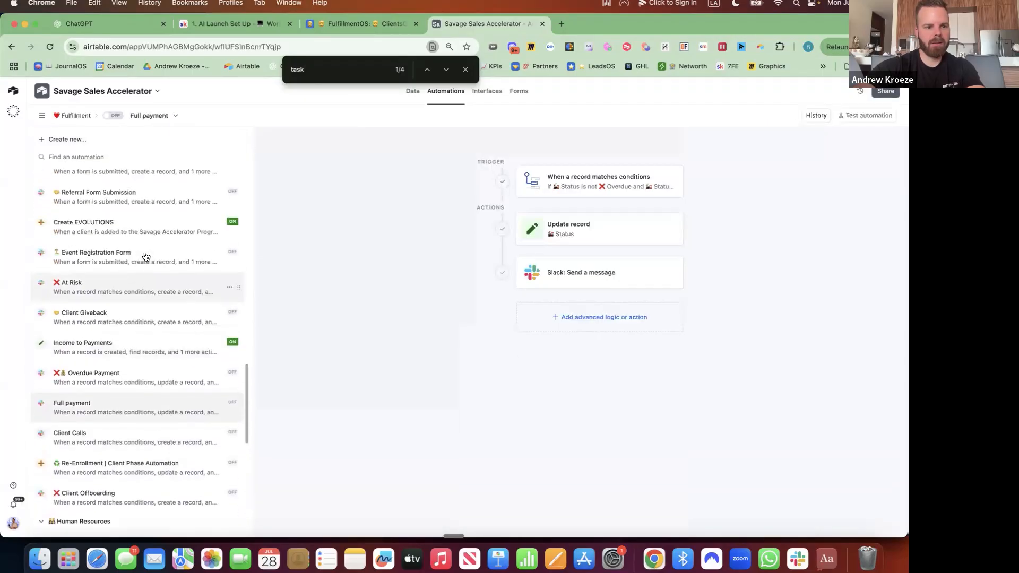
{"action": "left_click", "coordinate": [180, 289]}
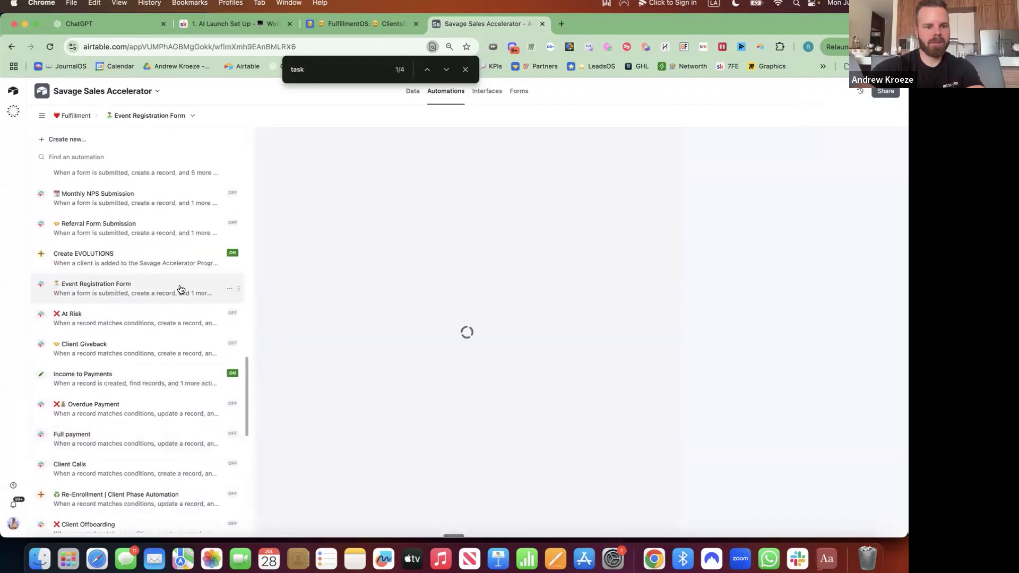
Delete the Event Registration Form automation
{"action": "left_click", "coordinate": [230, 291]}
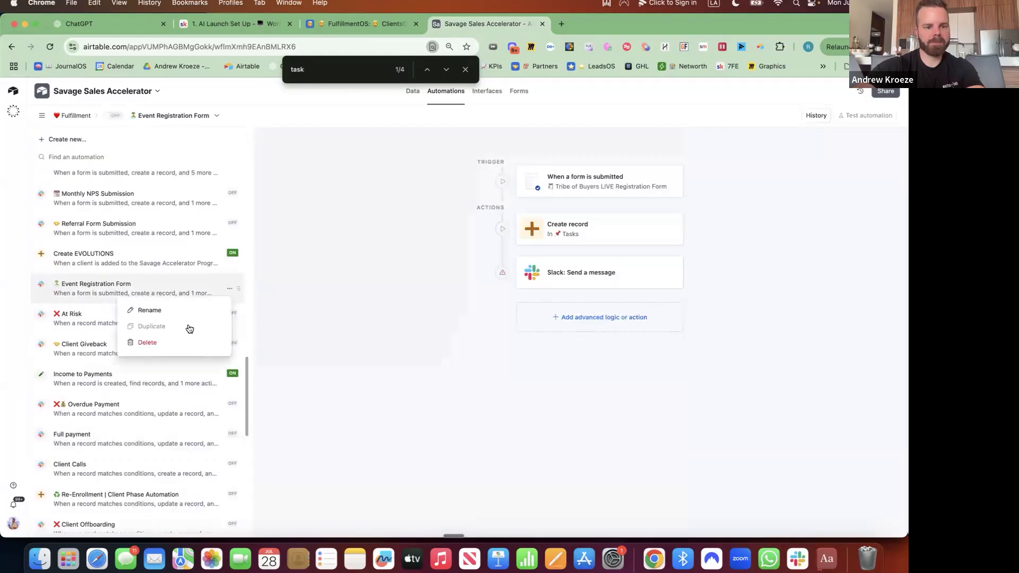
{"action": "left_click", "coordinate": [162, 343]}
{"action": "left_click", "coordinate": [336, 329]}
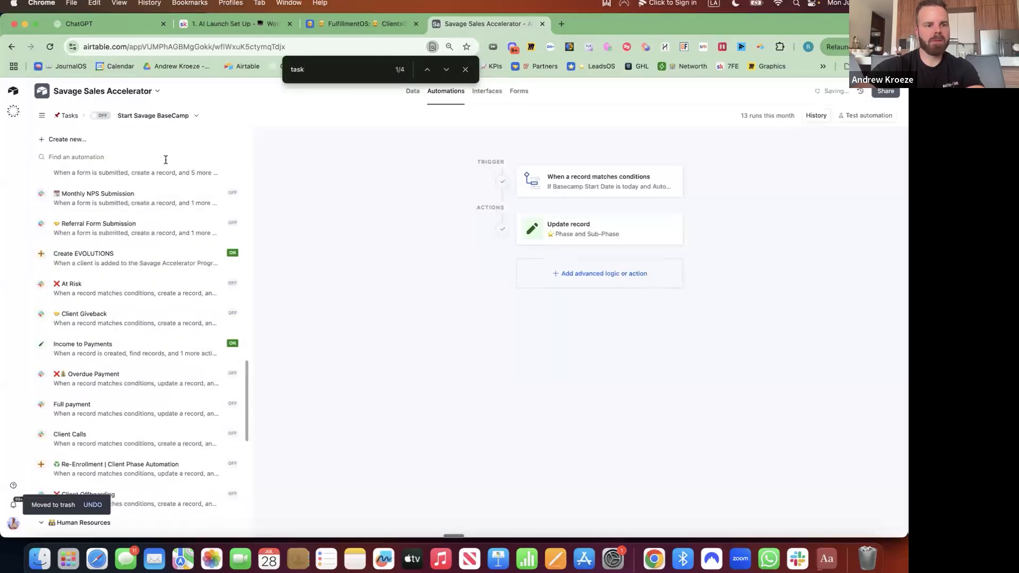
Create a blank automation triggered when a record in the SOPsOS table matches conditions
{"action": "left_click", "coordinate": [67, 139]}
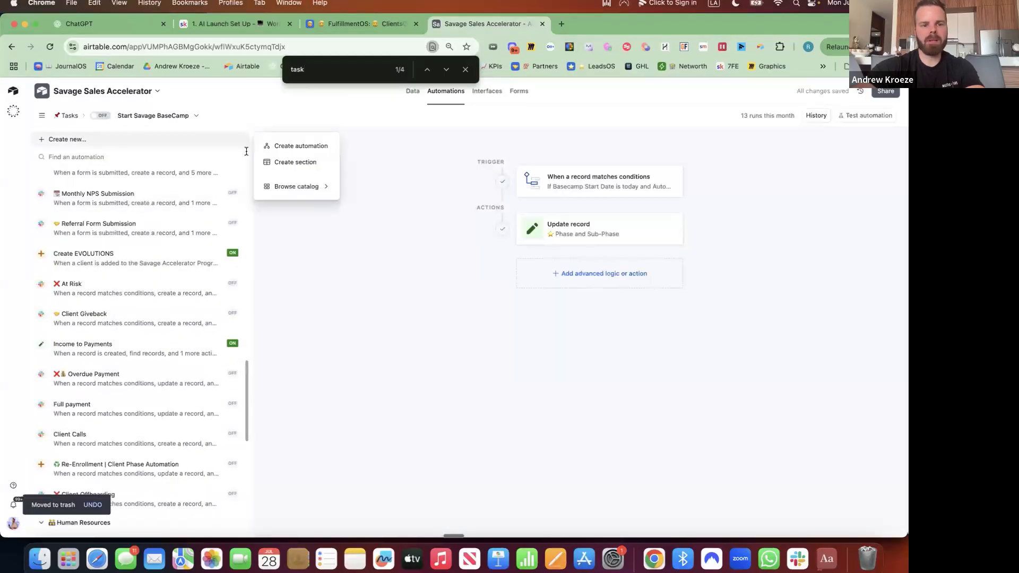
{"action": "left_click", "coordinate": [298, 146]}
{"action": "left_click", "coordinate": [609, 173]}
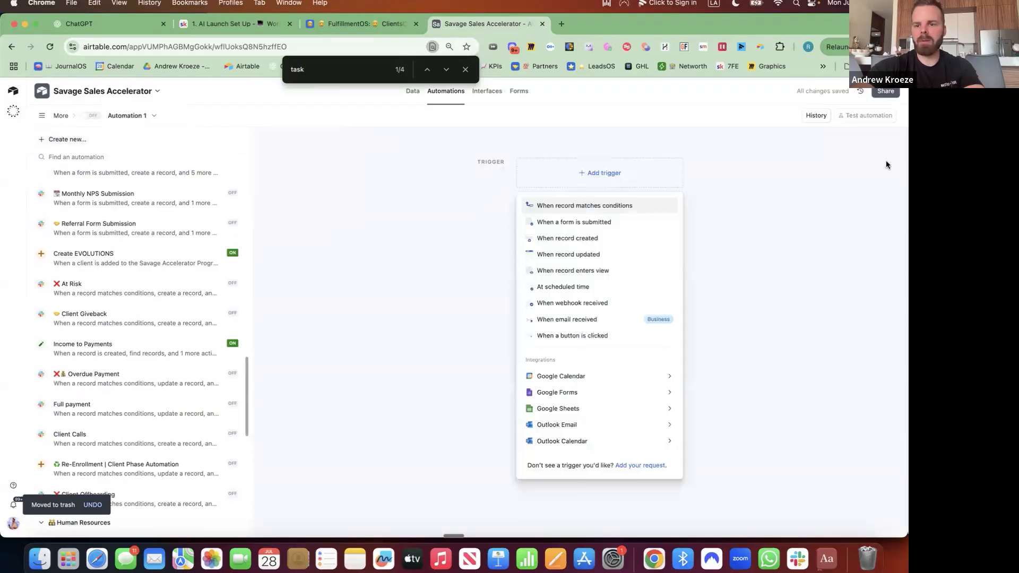
{"action": "left_click", "coordinate": [612, 204]}
{"action": "left_click", "coordinate": [726, 259]}
{"action": "type", "text": "sop"}
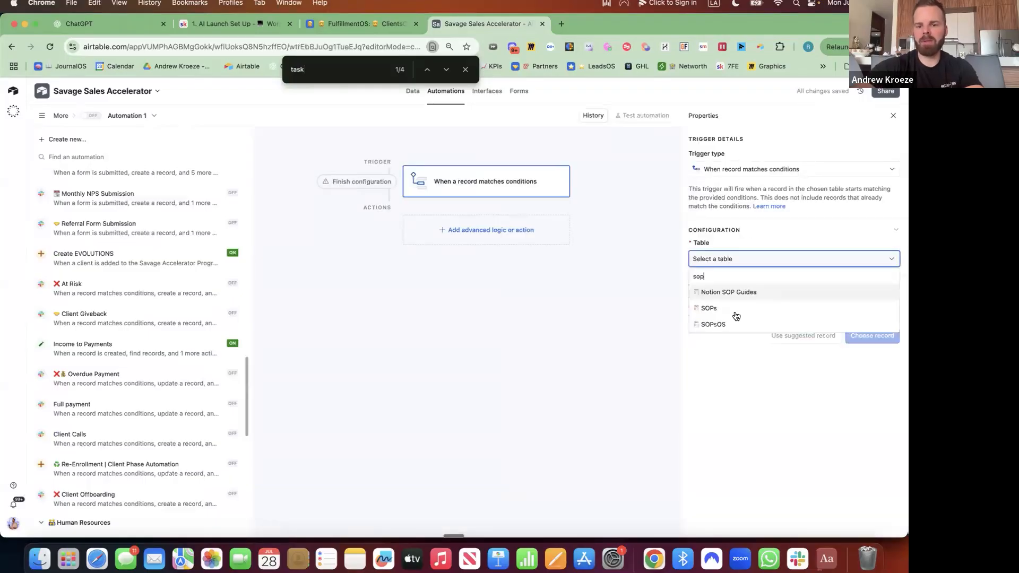
{"action": "left_click", "coordinate": [713, 324]}
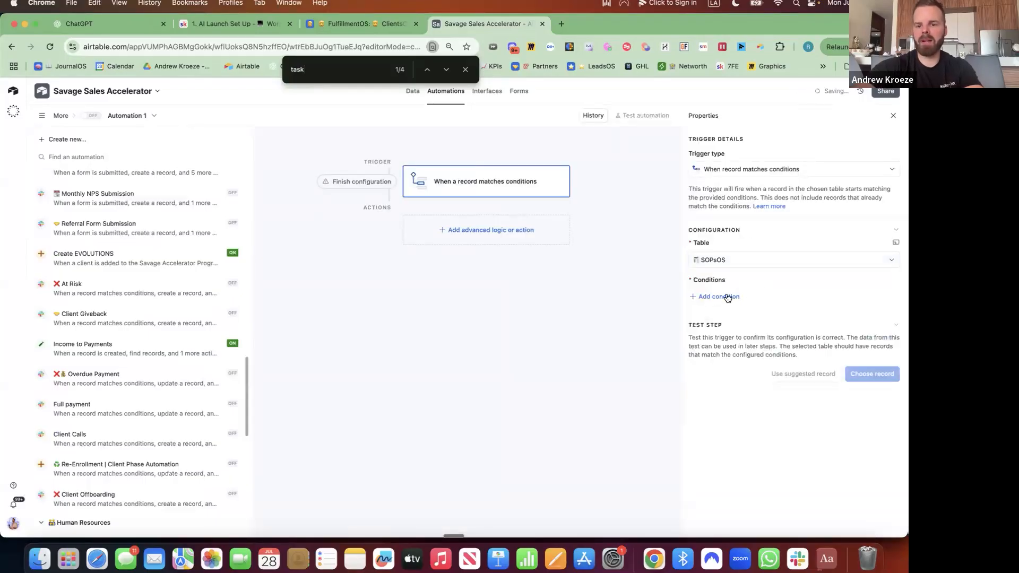
Add the trigger condition 'Task is checked'
{"action": "left_click", "coordinate": [728, 298]}
{"action": "left_click", "coordinate": [746, 298]}
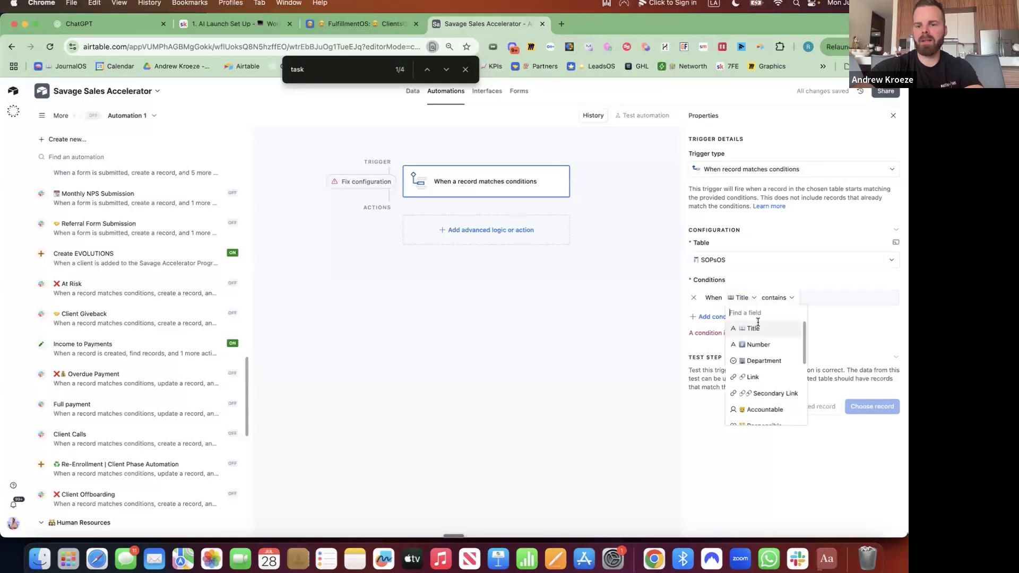
{"action": "scroll", "coordinate": [758, 359], "scroll_direction": "down", "scroll_amount": 2}
{"action": "left_click", "coordinate": [750, 351]}
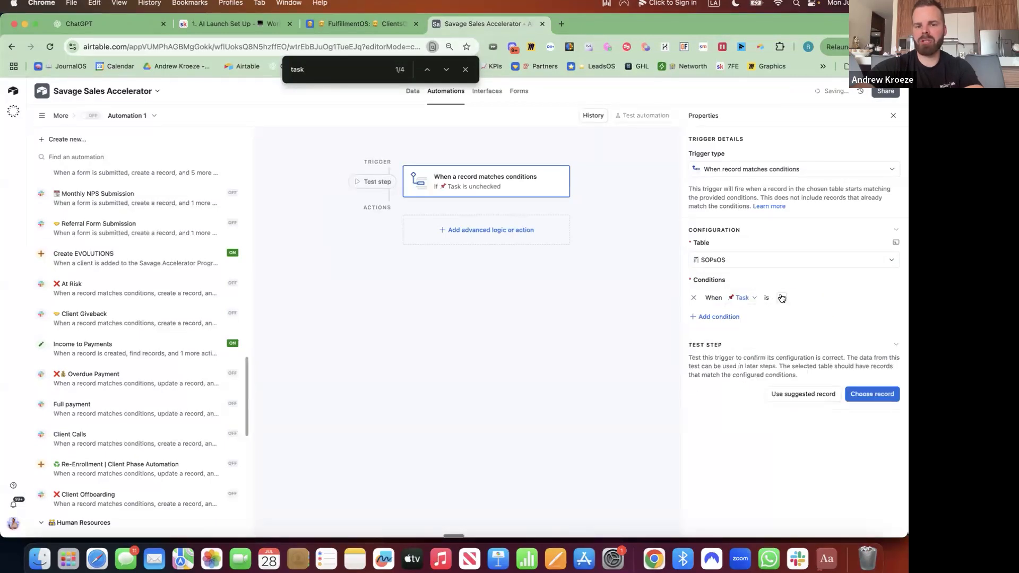
{"action": "left_click", "coordinate": [782, 297]}
{"action": "left_click", "coordinate": [481, 230]}
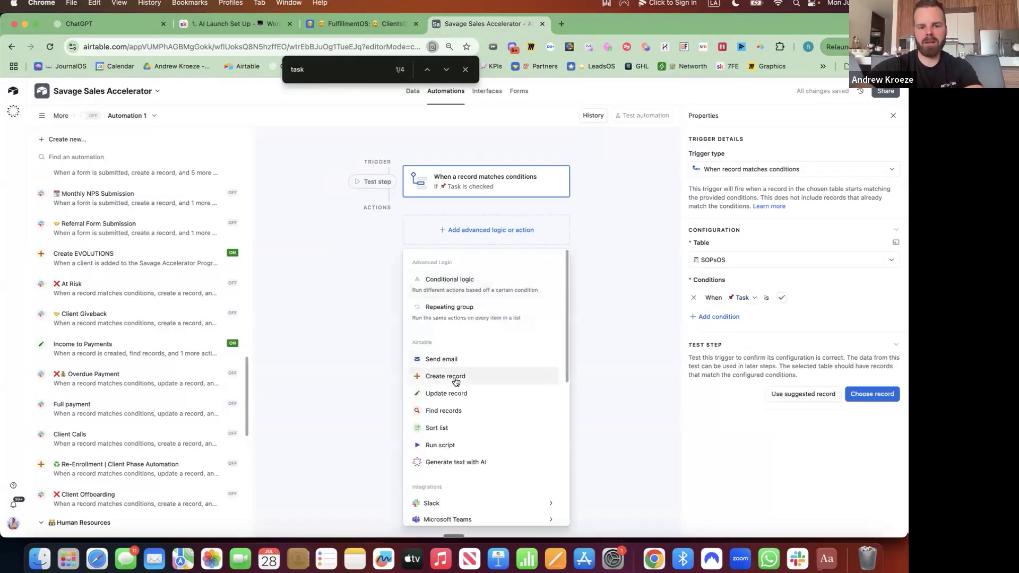
Add a Create record action in the Tasks table that fills specific fields
{"action": "left_click", "coordinate": [454, 379]}
{"action": "left_click", "coordinate": [724, 326]}
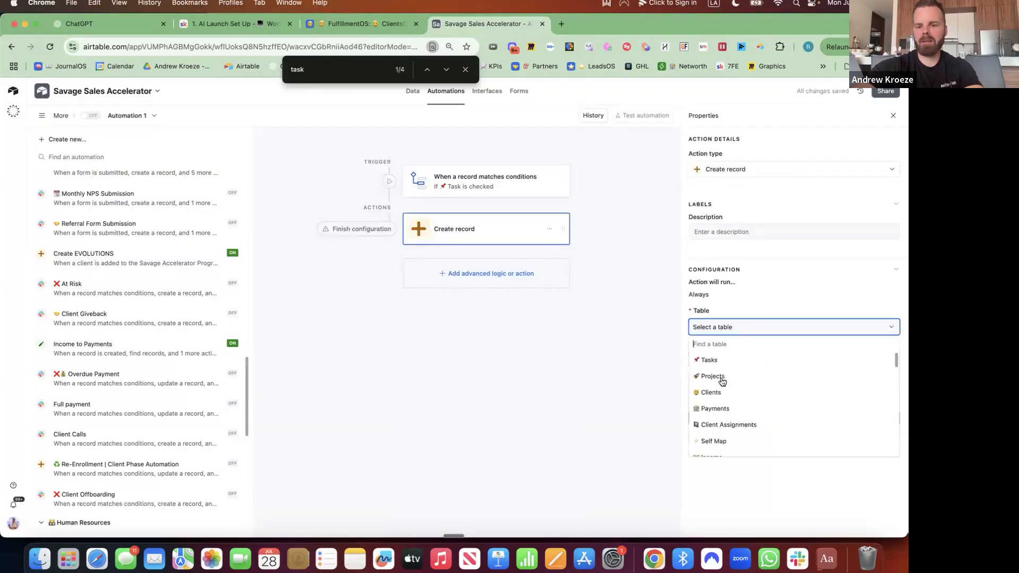
{"action": "left_click", "coordinate": [715, 357]}
{"action": "left_click", "coordinate": [734, 371]}
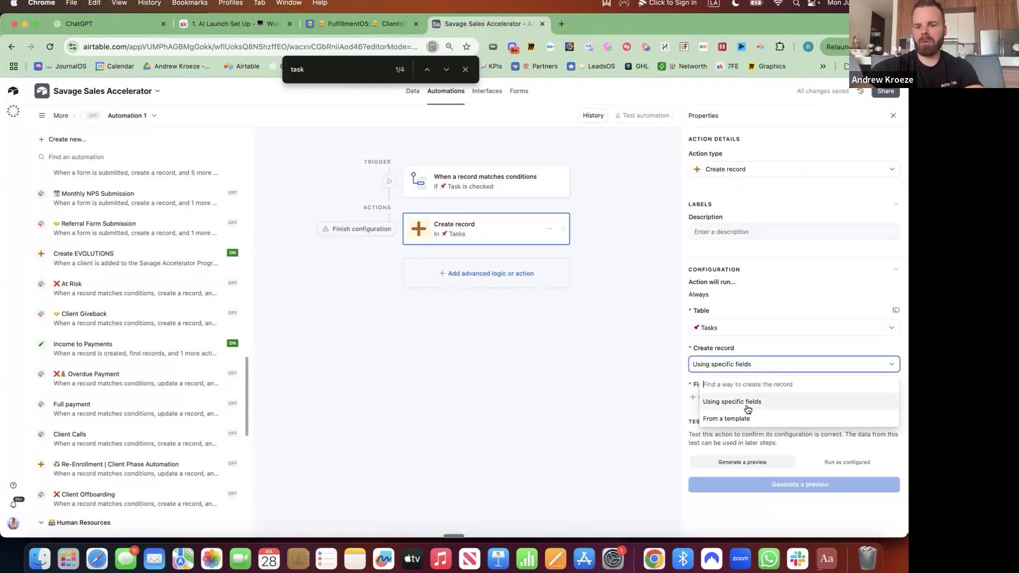
{"action": "left_click", "coordinate": [718, 406]}
Set Responsible to a dynamic value: the triggering record's ID
{"action": "left_click", "coordinate": [716, 398]}
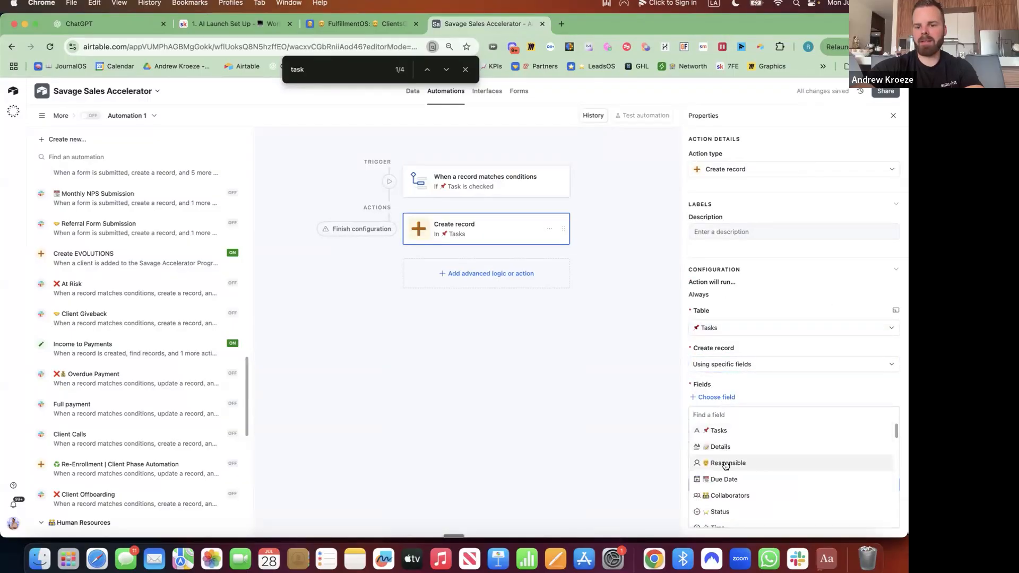
{"action": "left_click", "coordinate": [725, 462]}
{"action": "left_click", "coordinate": [725, 417]}
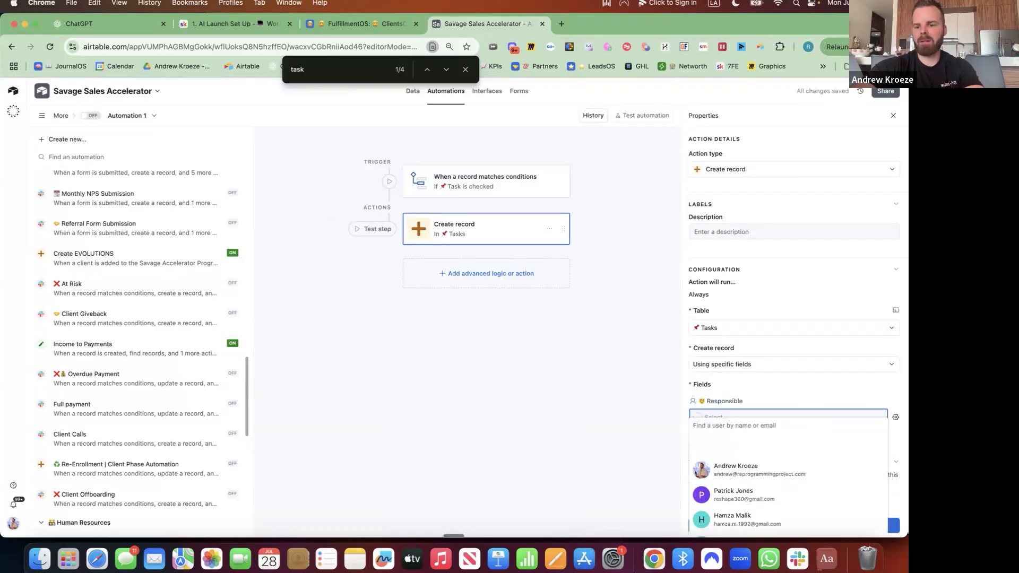
{"action": "left_click", "coordinate": [895, 417]}
{"action": "left_click", "coordinate": [792, 497]}
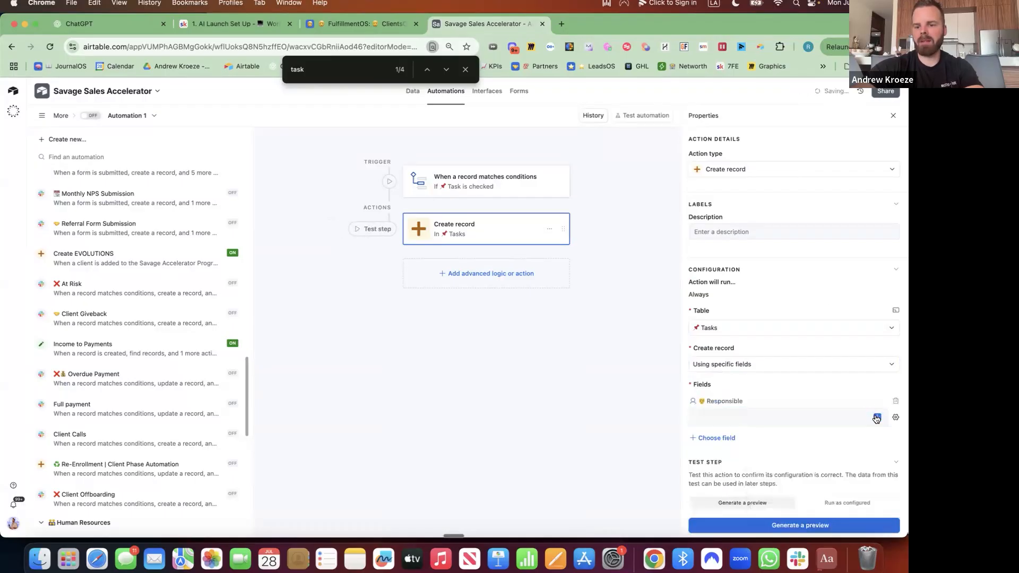
{"action": "left_click", "coordinate": [878, 418]}
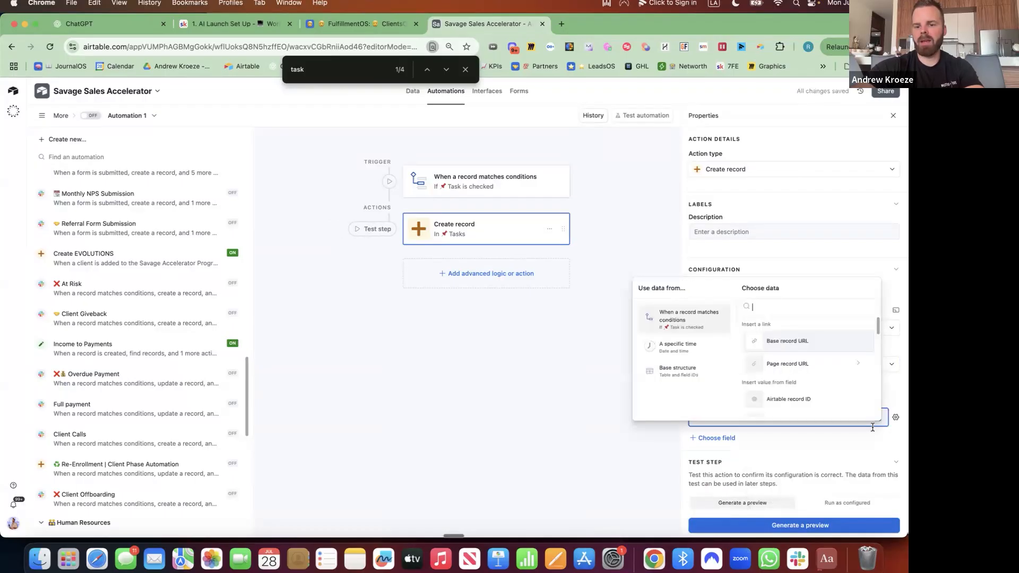
{"action": "left_click", "coordinate": [797, 398]}
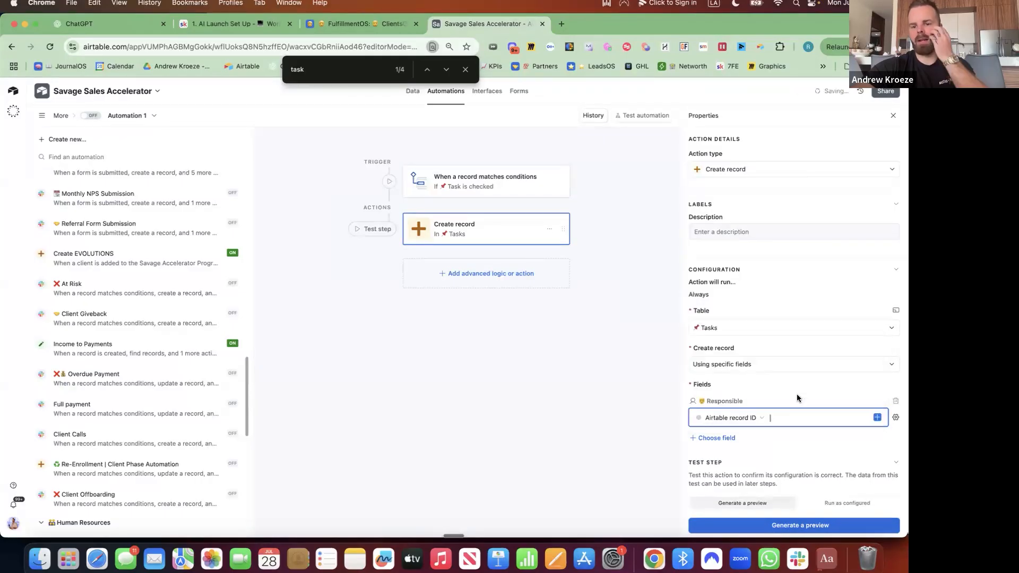
Set the Tasks field to 'Review New SOP' followed by the SOP's Title
{"action": "left_click", "coordinate": [713, 438]}
{"action": "left_click", "coordinate": [723, 345]}
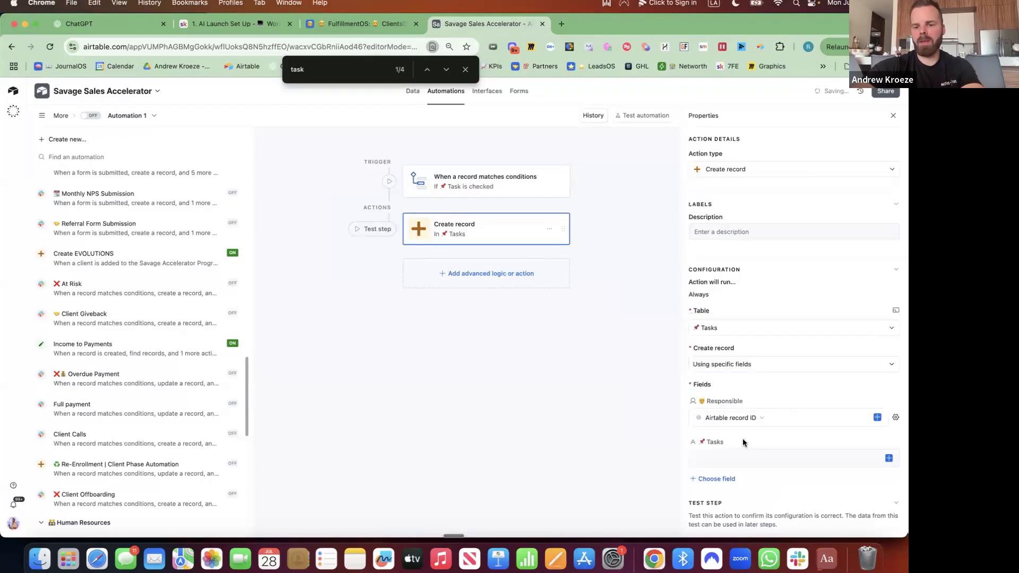
{"action": "left_click", "coordinate": [757, 458]}
{"action": "type", "text": "New"}
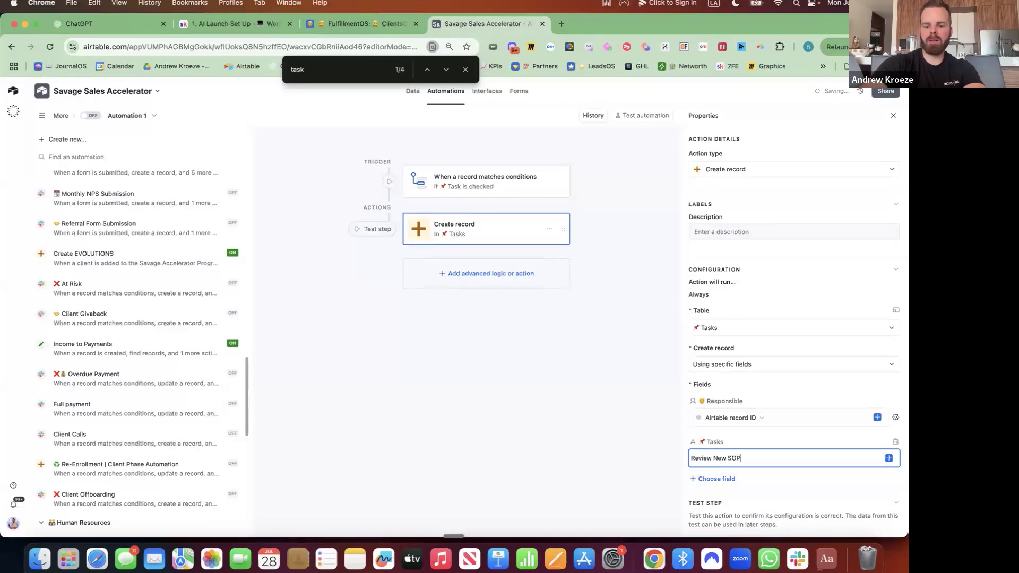
{"action": "left_click", "coordinate": [889, 458]}
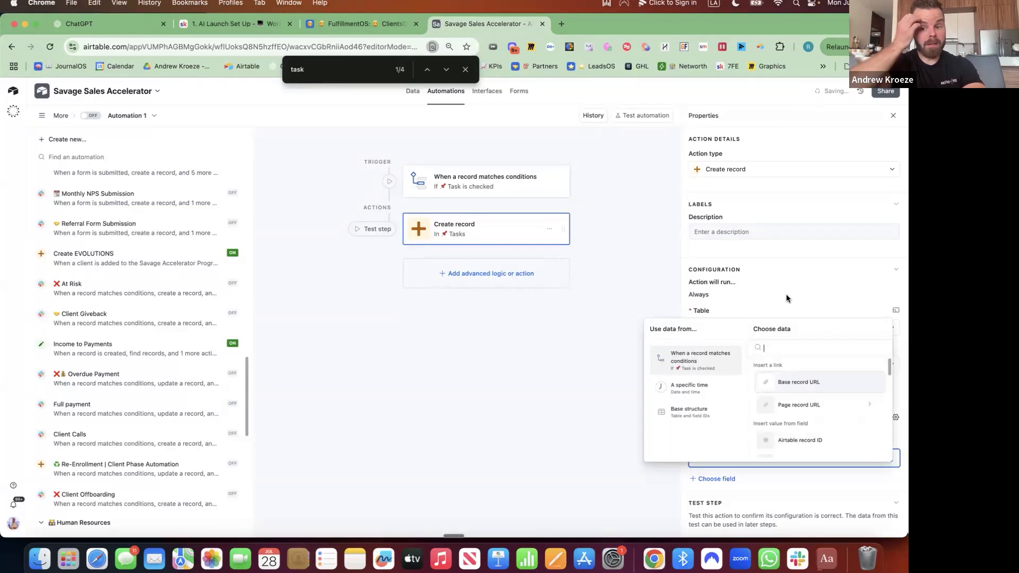
{"action": "type", "text": "title"}
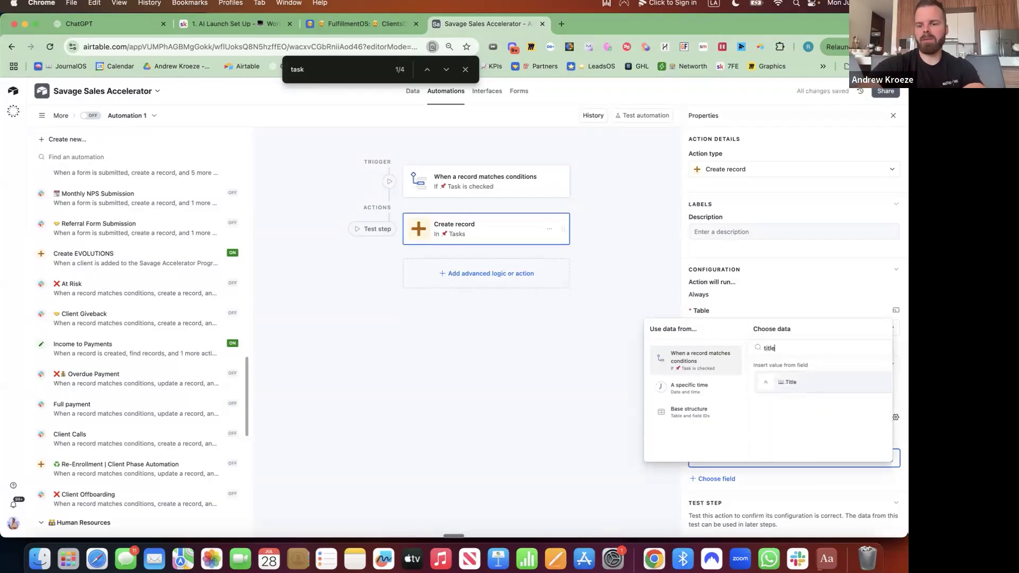
{"action": "left_click", "coordinate": [795, 383]}
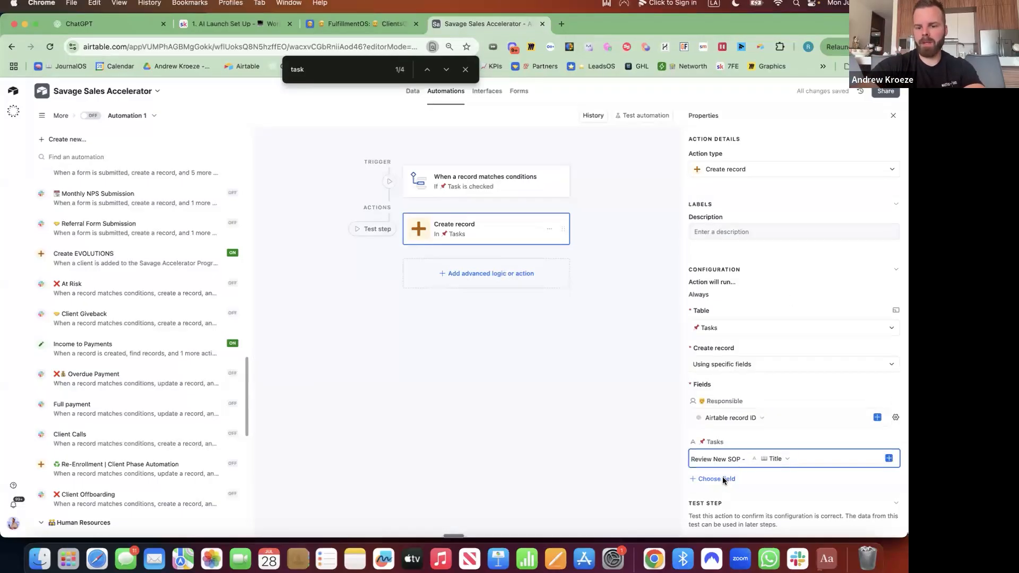
Add the Details field, filled with the base record URL
{"action": "left_click", "coordinate": [721, 479]}
{"action": "left_click", "coordinate": [730, 380]}
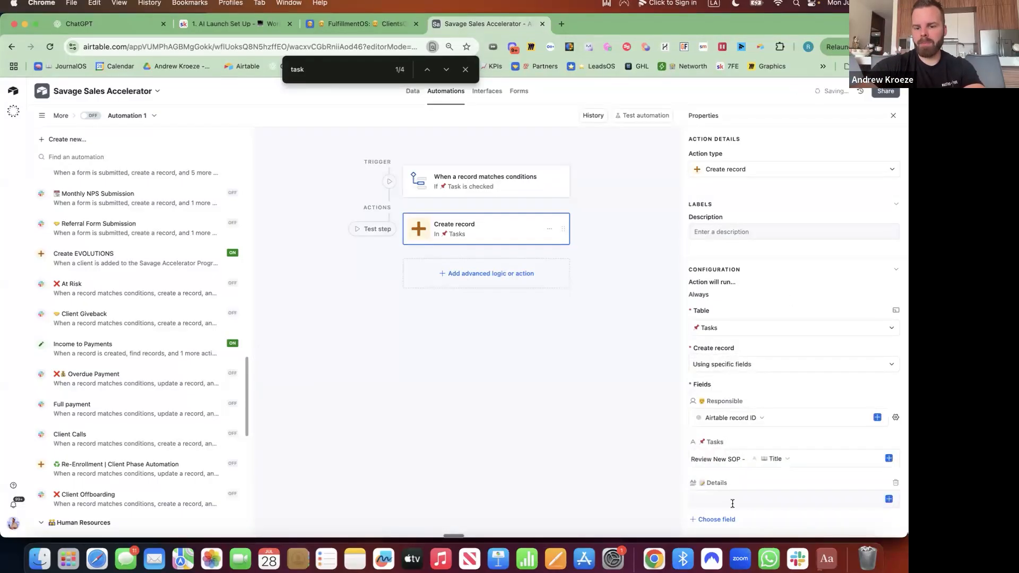
{"action": "left_click", "coordinate": [889, 498]}
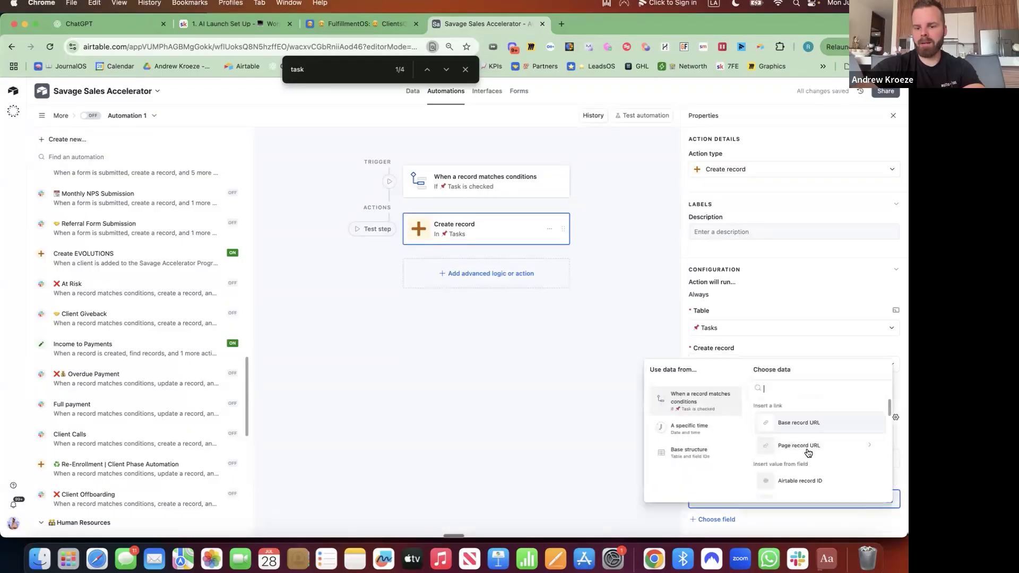
{"action": "left_click", "coordinate": [801, 417]}
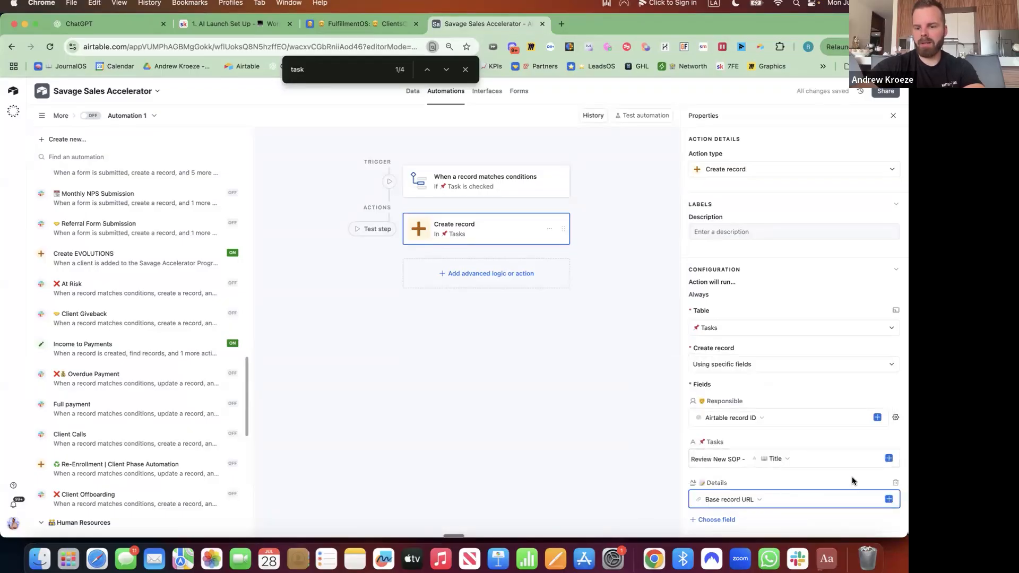
Add the Status field and set it to Today
{"action": "scroll", "coordinate": [825, 474], "scroll_direction": "down", "scroll_amount": 4}
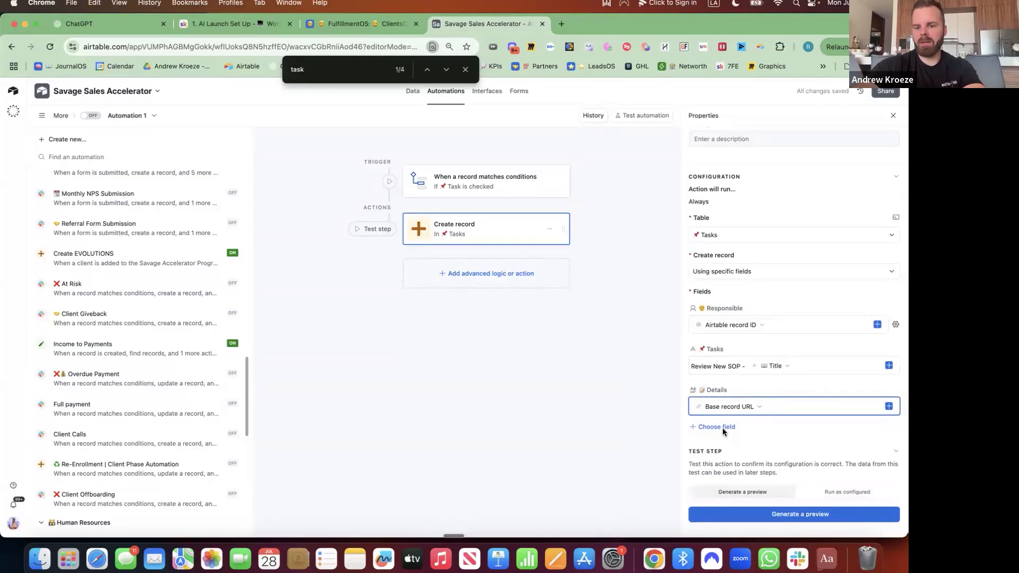
{"action": "left_click", "coordinate": [723, 427]}
{"action": "left_click", "coordinate": [743, 360]}
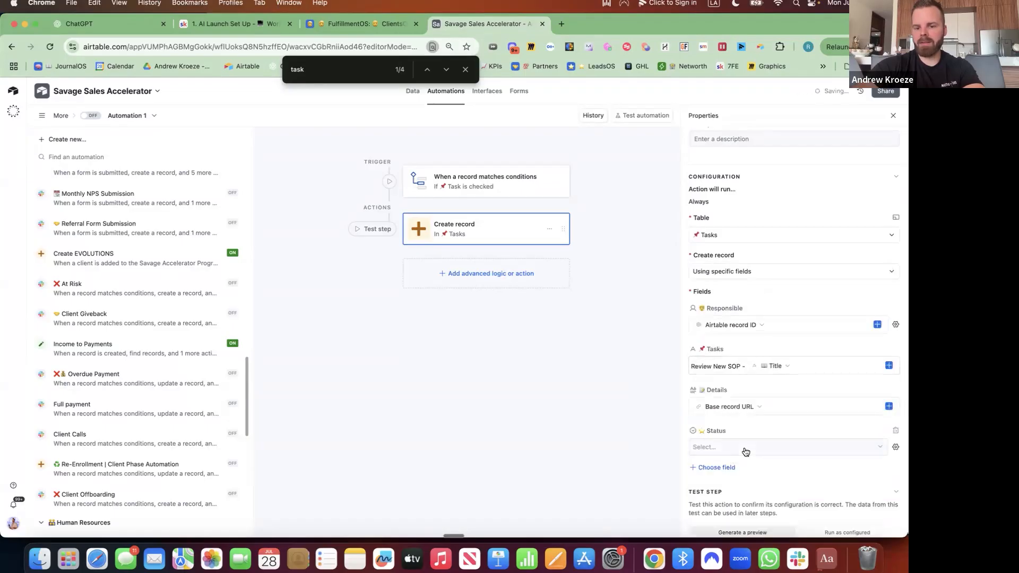
{"action": "left_click", "coordinate": [743, 449]}
{"action": "left_click", "coordinate": [728, 476]}
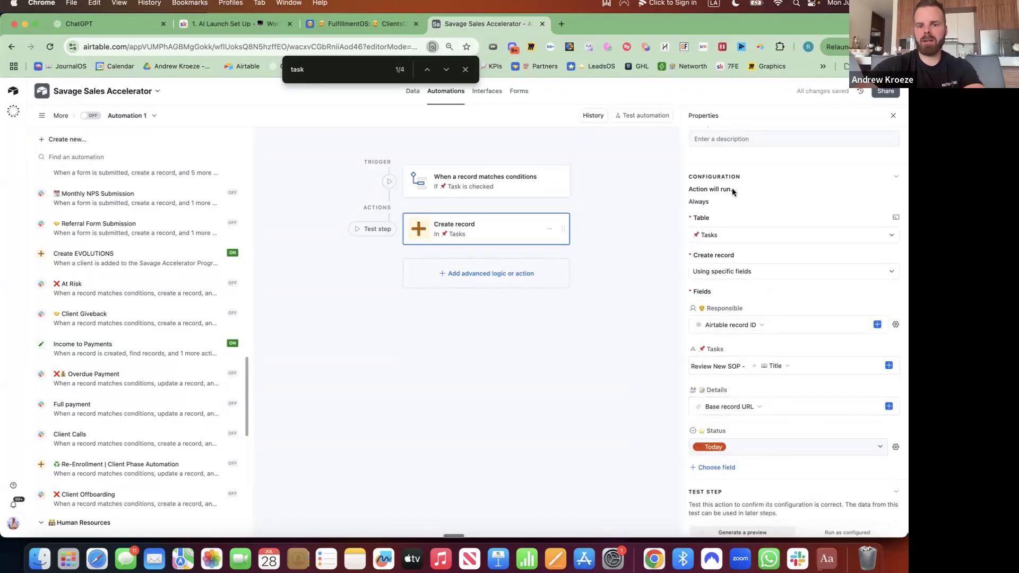
{"action": "scroll", "coordinate": [732, 191], "scroll_direction": "up", "scroll_amount": 4}
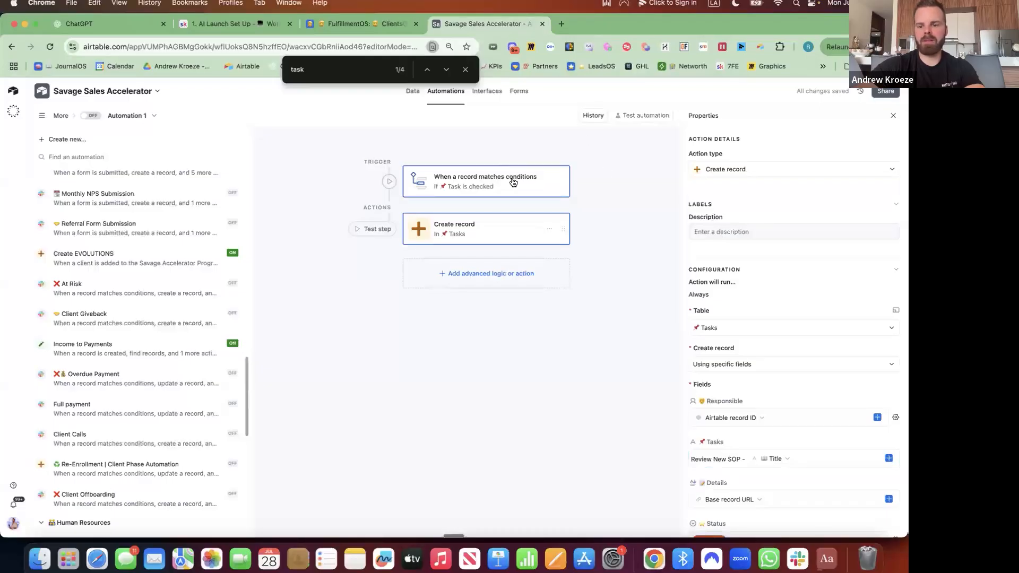
Start renaming Automation 1, placing an emoji at the beginning of the name
{"action": "left_click", "coordinate": [467, 186]}
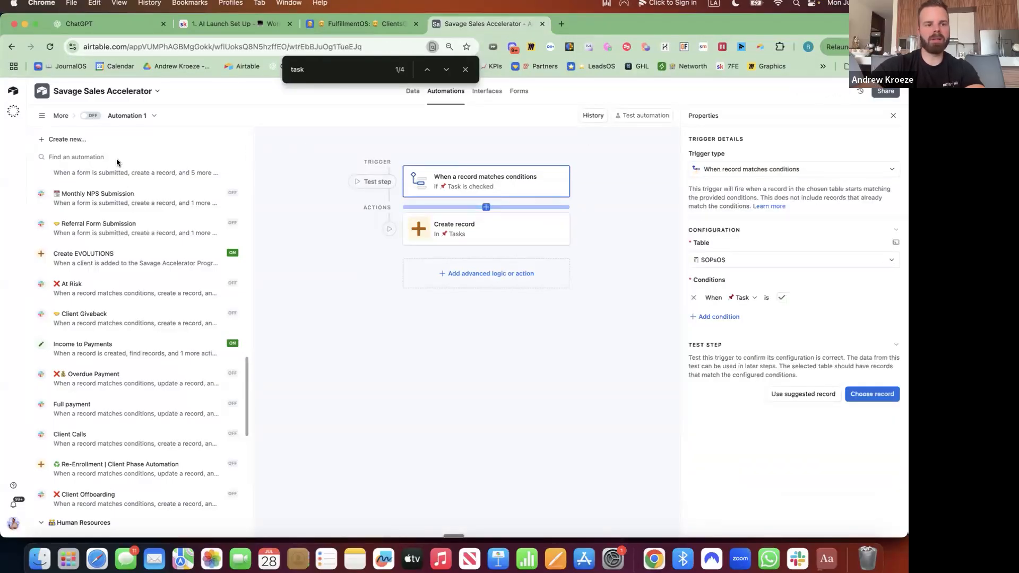
{"action": "left_click", "coordinate": [136, 115]}
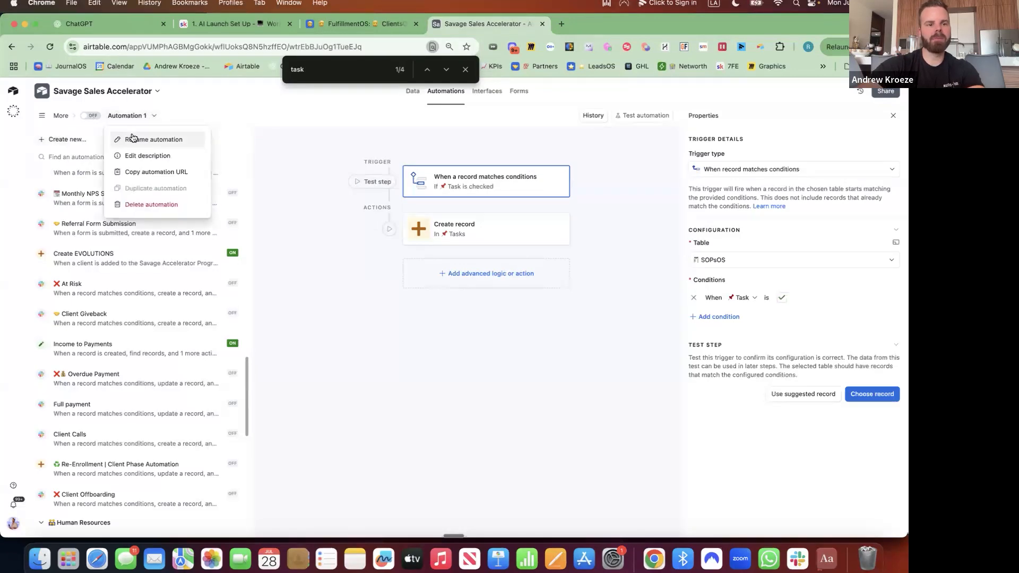
{"action": "left_click", "coordinate": [135, 139]}
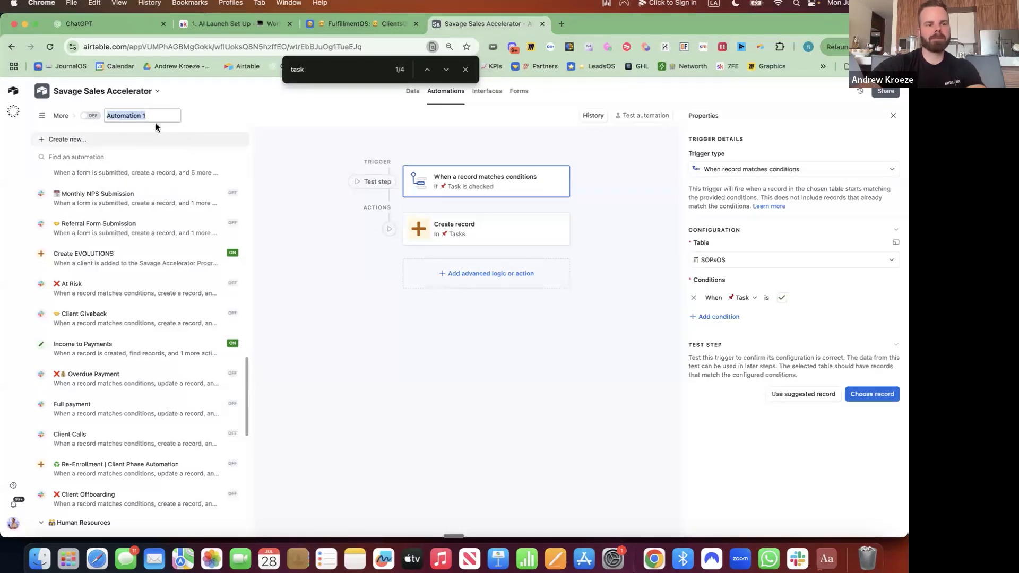
{"action": "key", "text": "ctrl+super+space"}
{"action": "key", "text": "Return"}
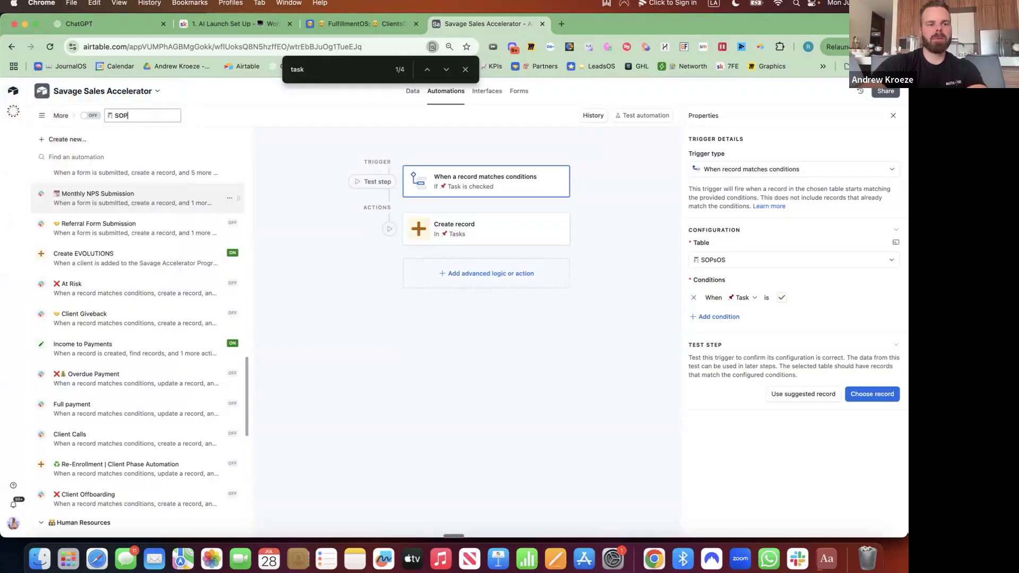
Finish naming the automation 'SOP Task' and switch it on
{"action": "type", "text": "SOP Task"}
{"action": "key", "text": "Return"}
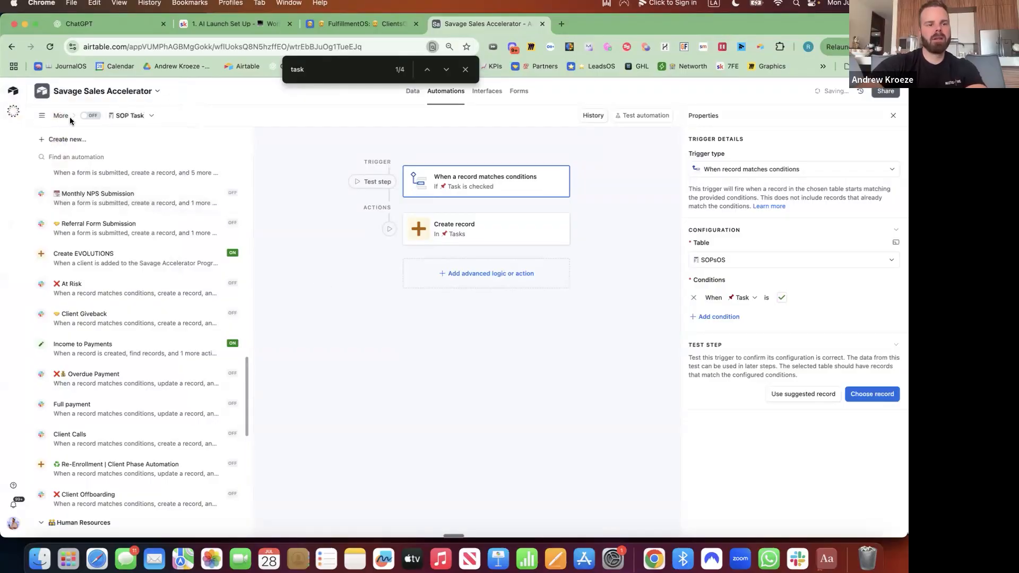
{"action": "left_click", "coordinate": [90, 116]}
Delete the Send Email automation, after looking at Overdue Content
{"action": "scroll", "coordinate": [132, 354], "scroll_direction": "down", "scroll_amount": 10}
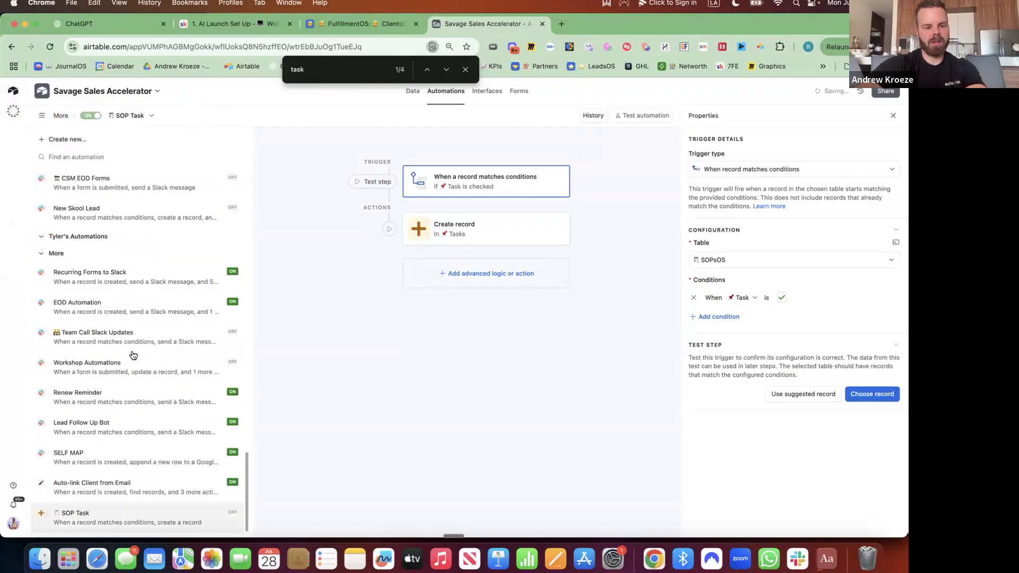
{"action": "scroll", "coordinate": [133, 355], "scroll_direction": "up", "scroll_amount": 15}
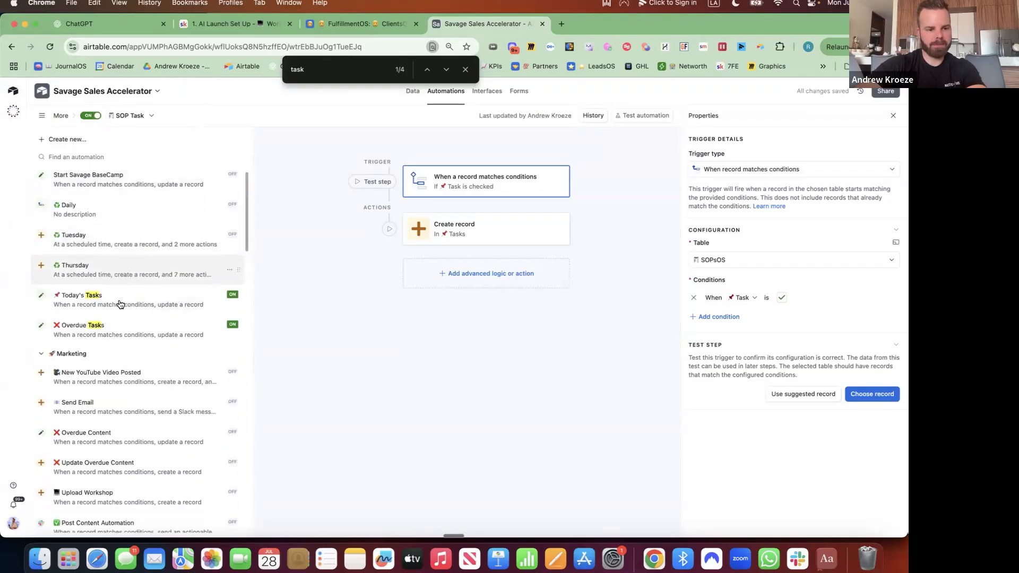
{"action": "scroll", "coordinate": [121, 297], "scroll_direction": "down", "scroll_amount": 4}
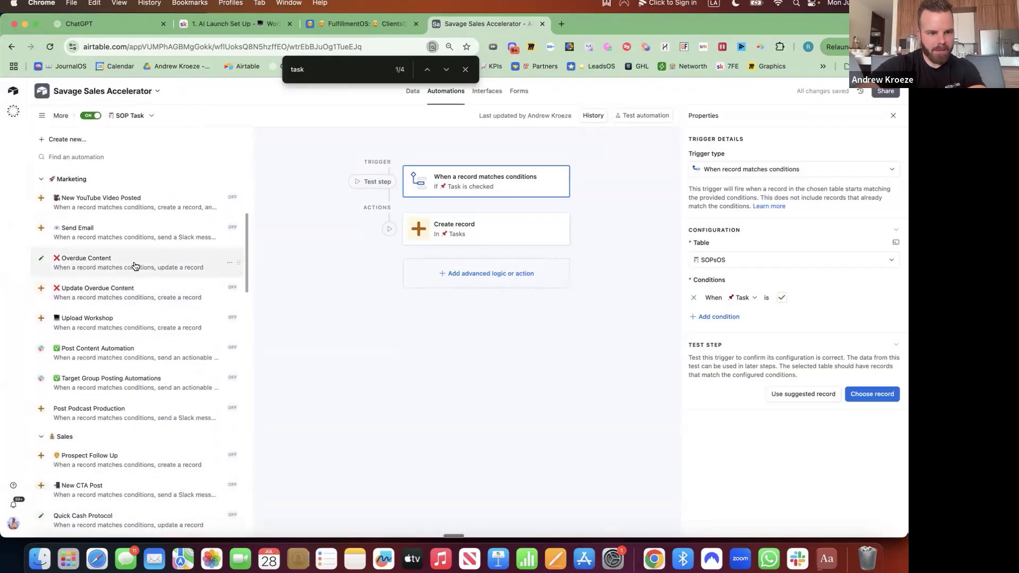
{"action": "left_click", "coordinate": [135, 266]}
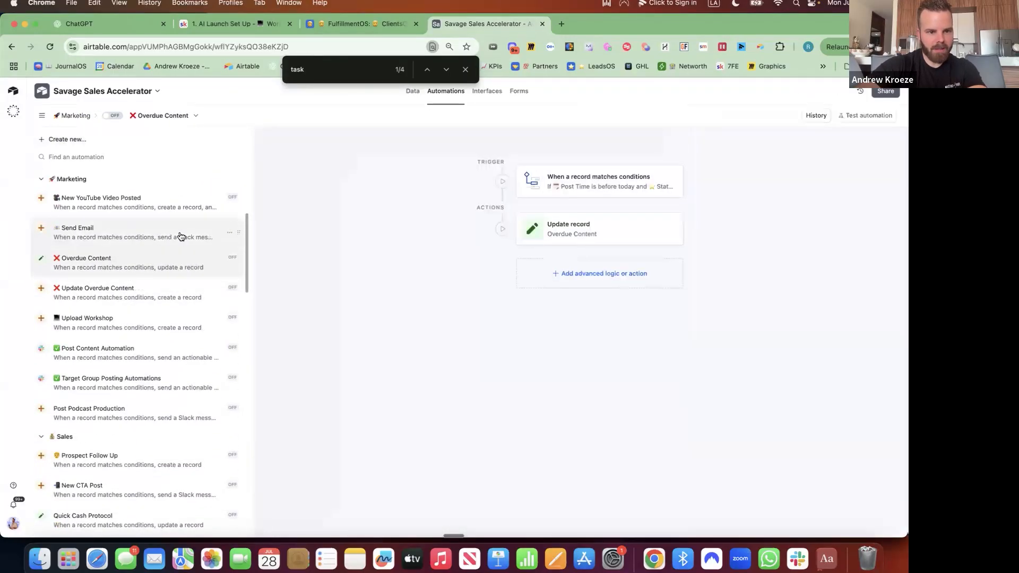
{"action": "left_click", "coordinate": [227, 240]}
{"action": "left_click", "coordinate": [229, 232]}
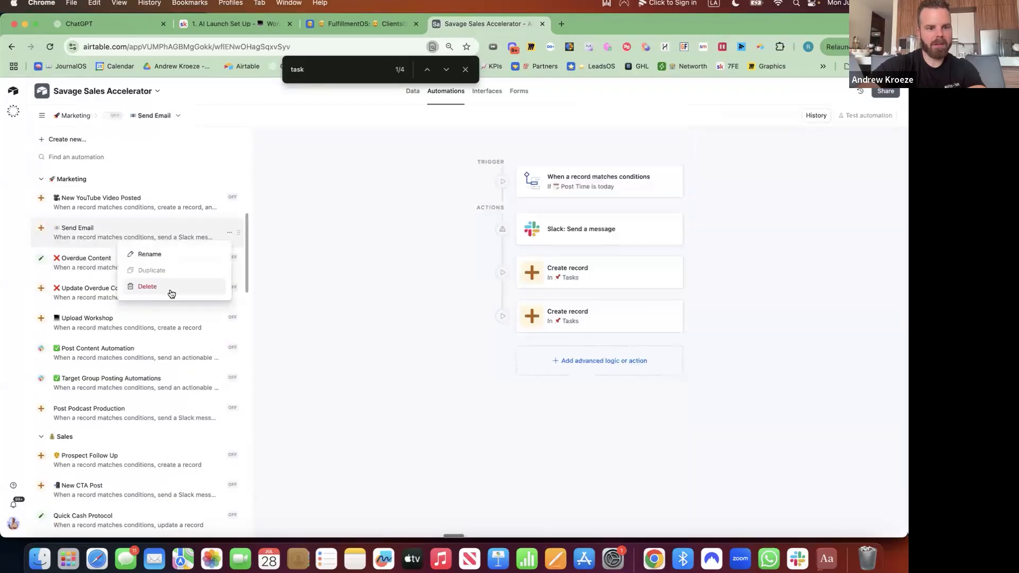
{"action": "left_click", "coordinate": [215, 287]}
{"action": "key", "text": "Return"}
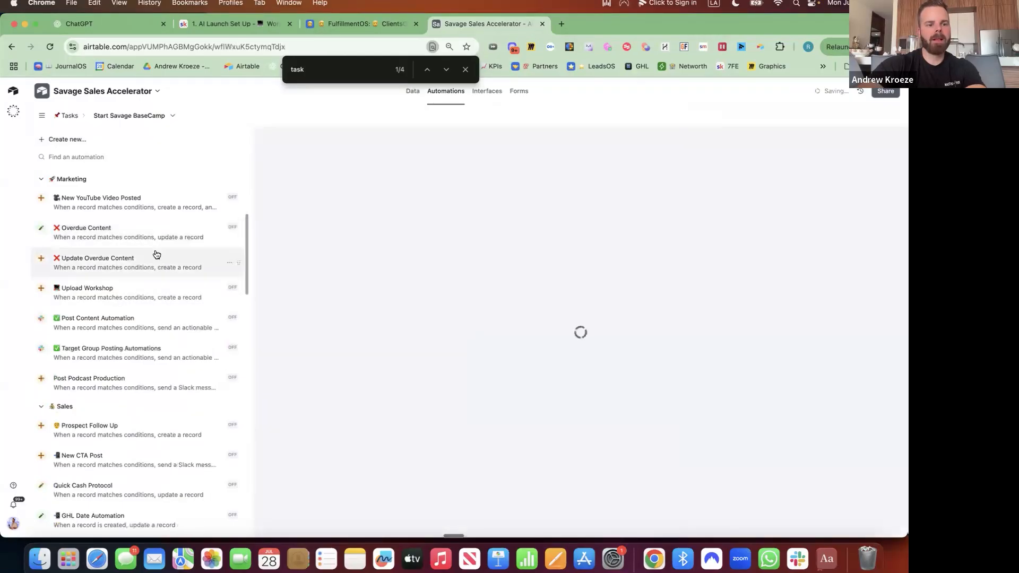
Create a new blank automation, then open the Daily automation's trigger settings
{"action": "left_click", "coordinate": [139, 133]}
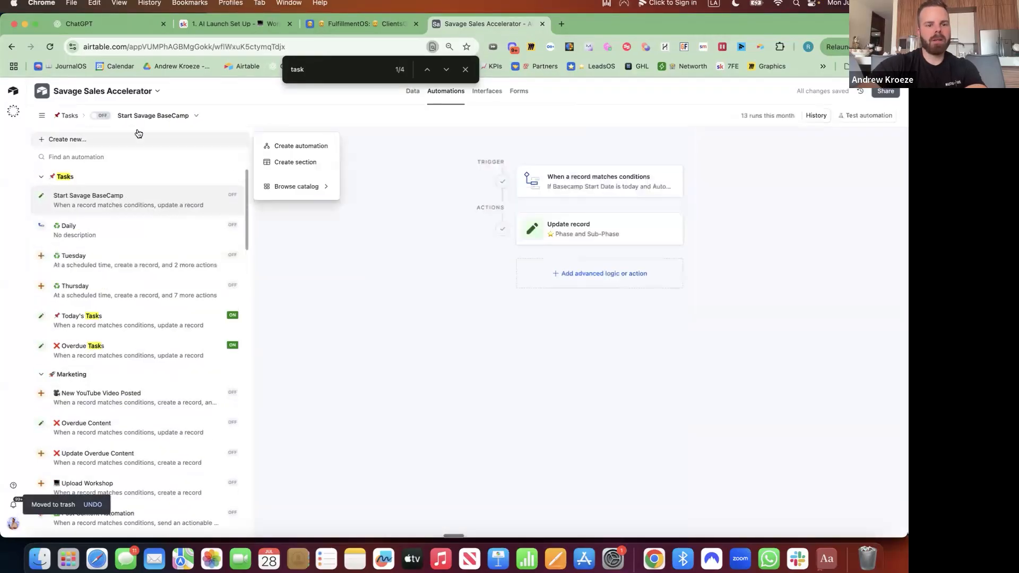
{"action": "left_click", "coordinate": [299, 147]}
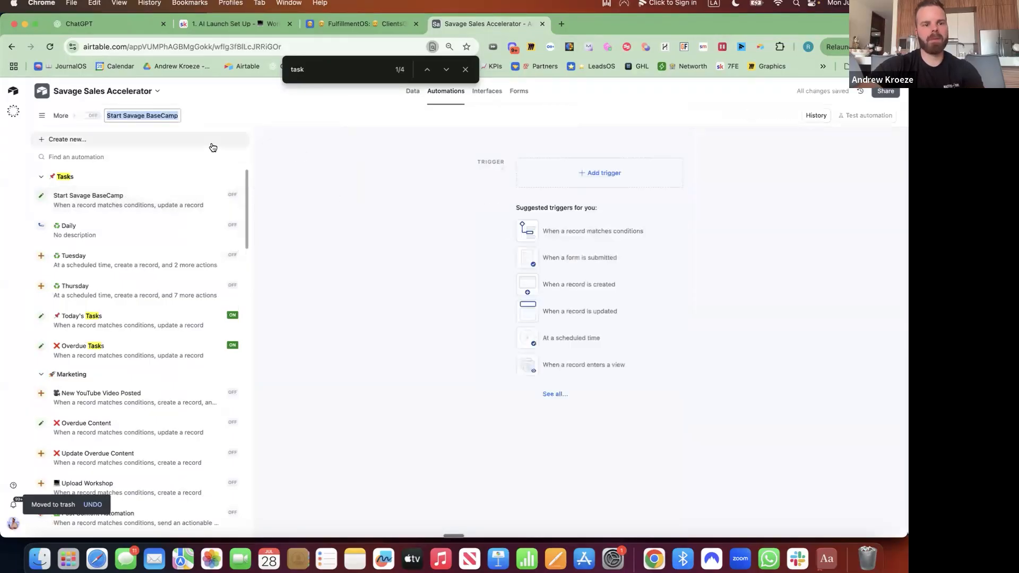
{"action": "key", "text": "ctrl+super+space"}
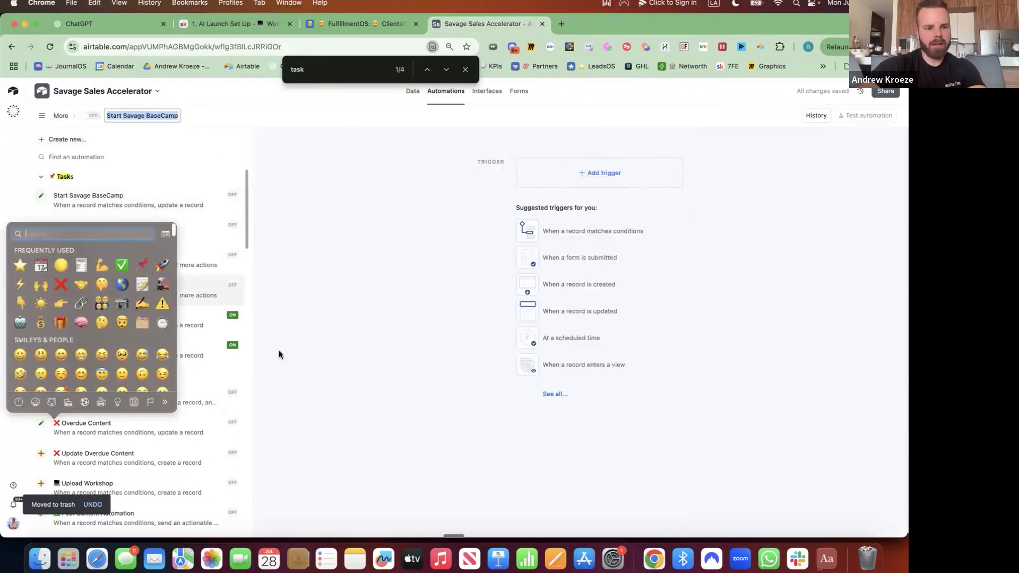
{"action": "left_click", "coordinate": [278, 352]}
{"action": "left_click", "coordinate": [117, 232]}
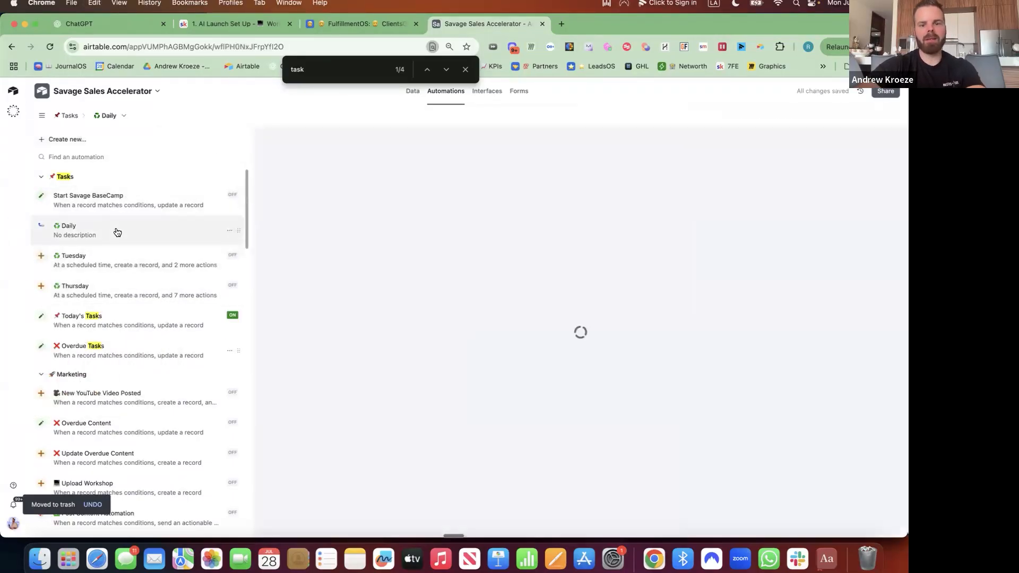
{"action": "left_click", "coordinate": [626, 187]}
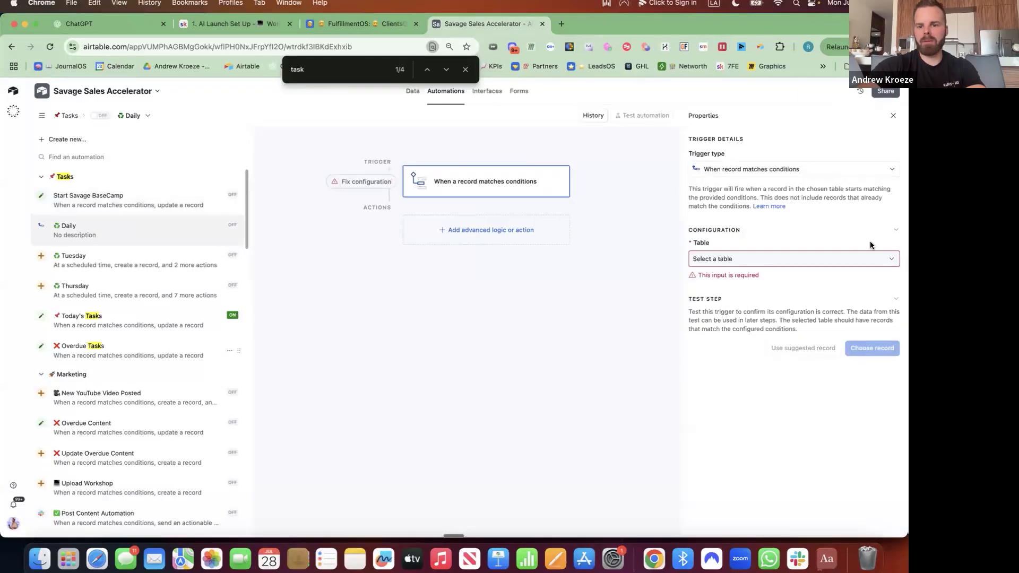
Change the Daily automation's trigger type to run at a scheduled time
{"action": "left_click", "coordinate": [759, 258]}
{"action": "left_click", "coordinate": [773, 169]}
{"action": "left_click", "coordinate": [773, 169]}
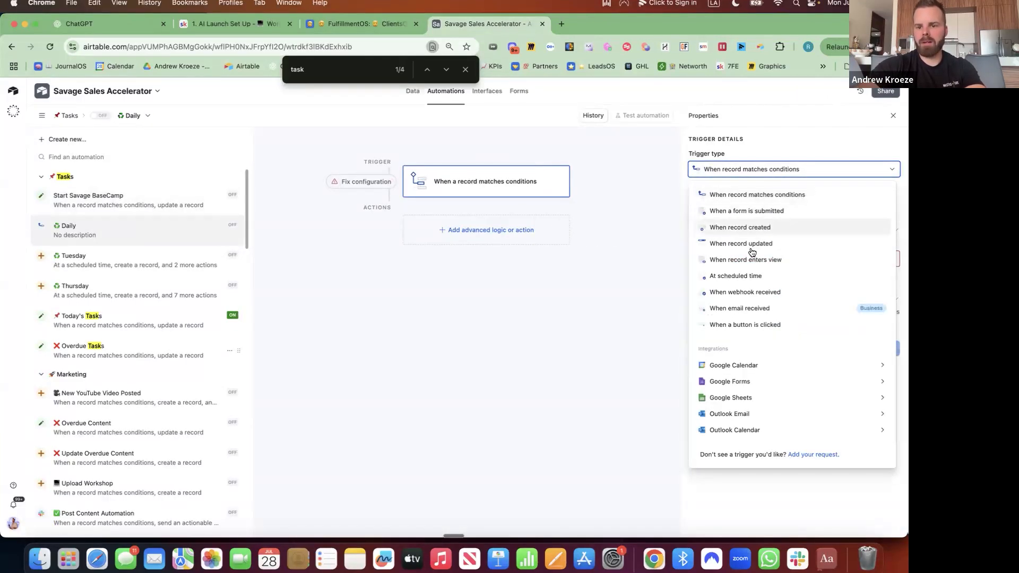
{"action": "left_click", "coordinate": [769, 275]}
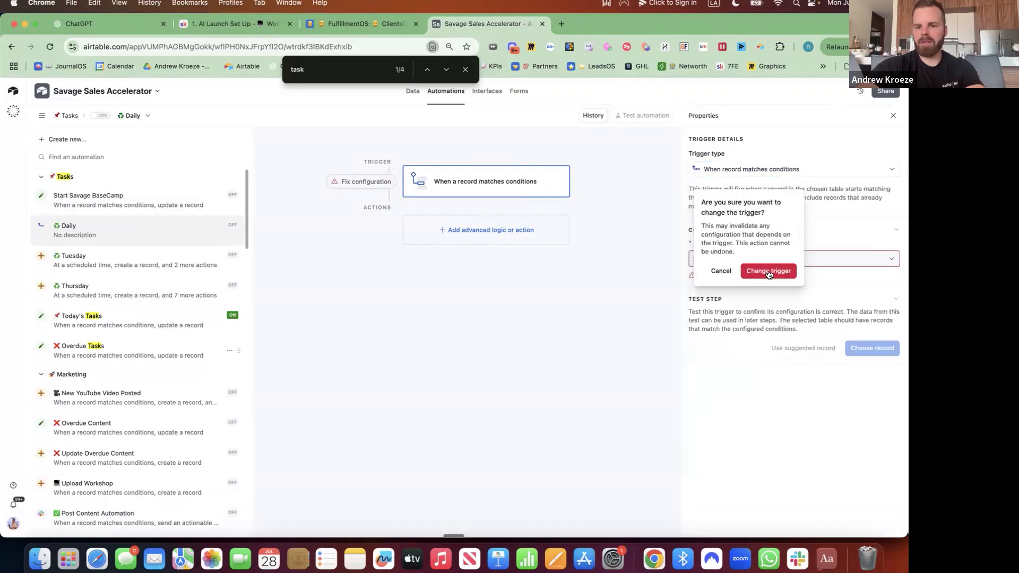
{"action": "left_click", "coordinate": [769, 273]}
Schedule the trigger to run every 1 day at 4:45am
{"action": "left_click", "coordinate": [751, 246]}
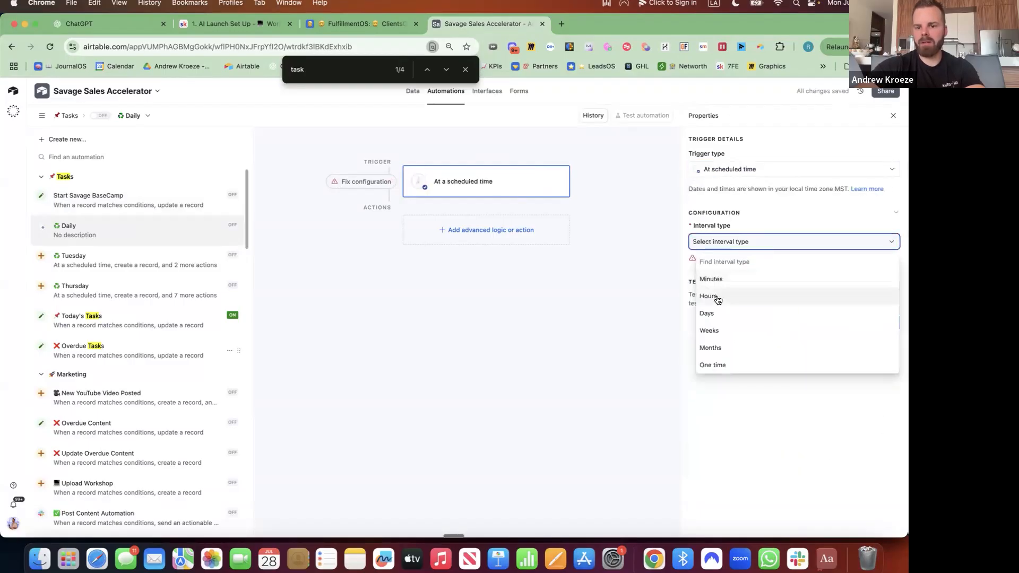
{"action": "left_click", "coordinate": [711, 313]}
{"action": "left_click", "coordinate": [719, 280]}
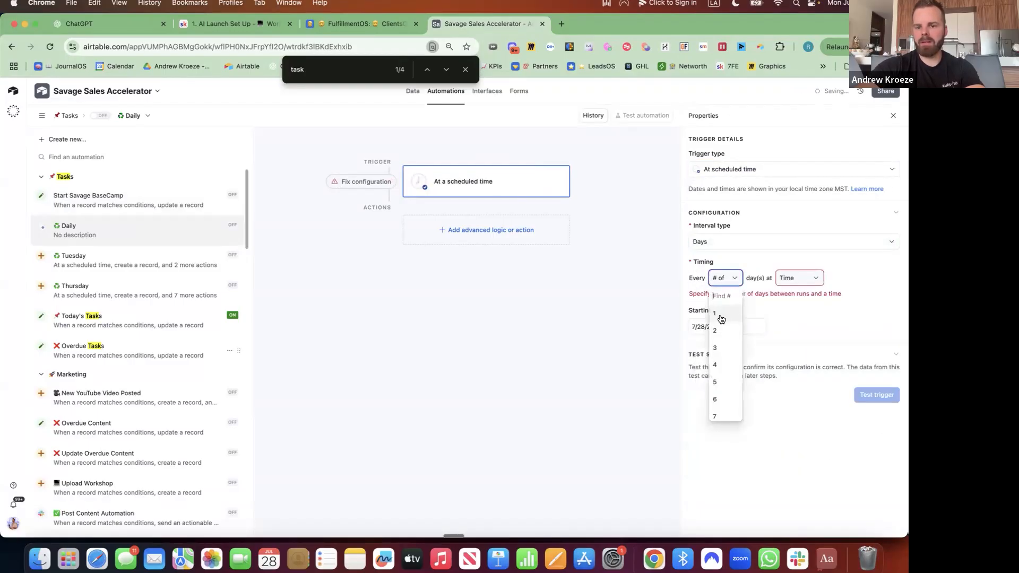
{"action": "left_click", "coordinate": [721, 319]}
{"action": "left_click", "coordinate": [807, 278]}
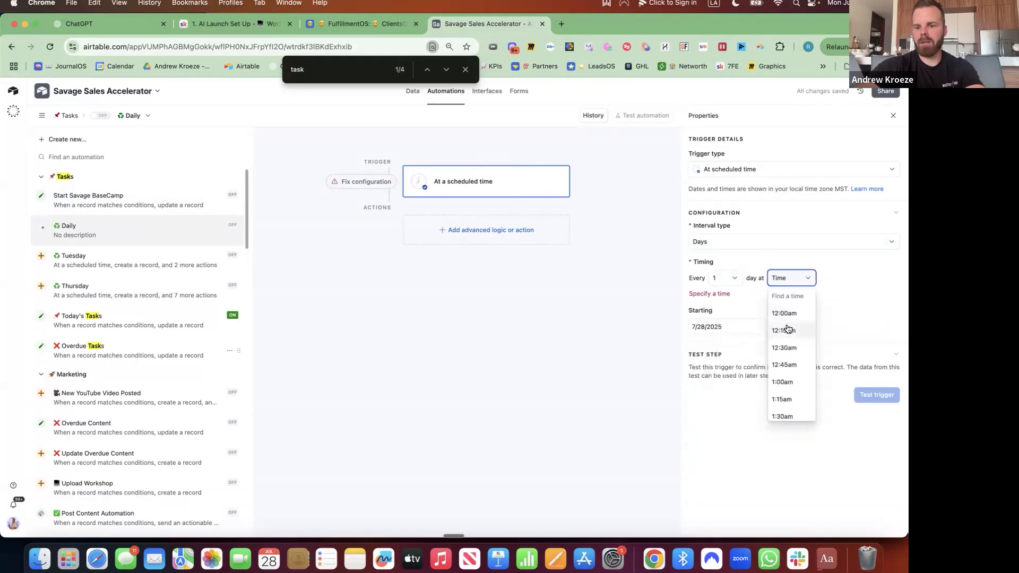
{"action": "scroll", "coordinate": [787, 329], "scroll_direction": "down", "scroll_amount": 10}
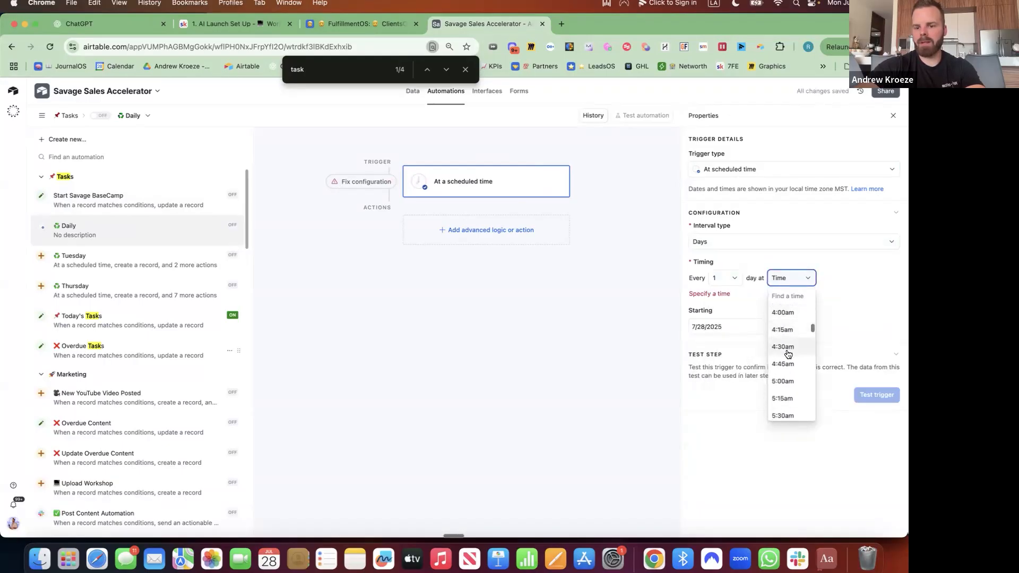
{"action": "left_click", "coordinate": [784, 364]}
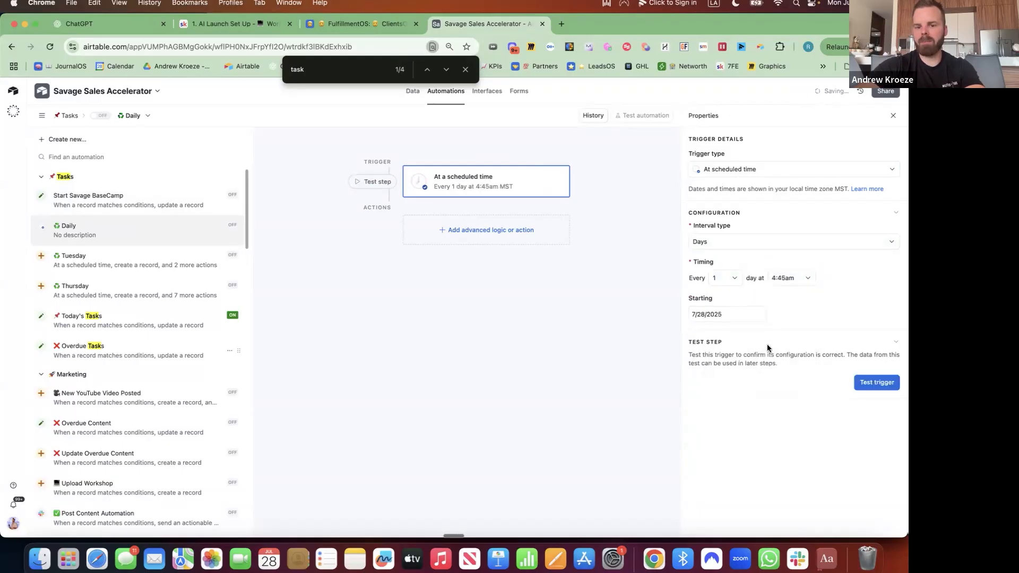
{"action": "left_click", "coordinate": [495, 232]}
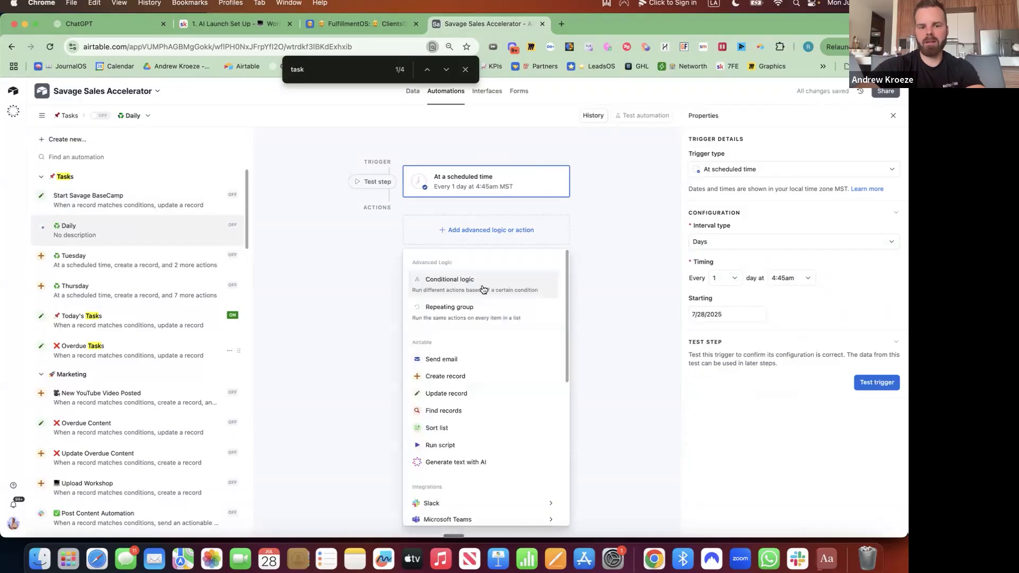
Add a Create record action in the Tasks table that fills specific fields
{"action": "left_click", "coordinate": [458, 378]}
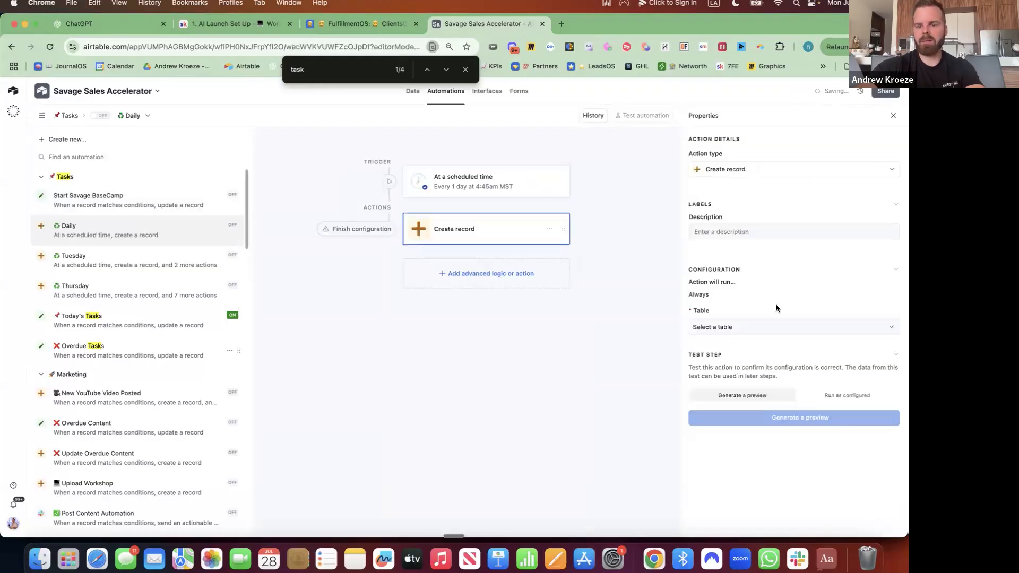
{"action": "left_click", "coordinate": [740, 327]}
{"action": "left_click", "coordinate": [727, 361]}
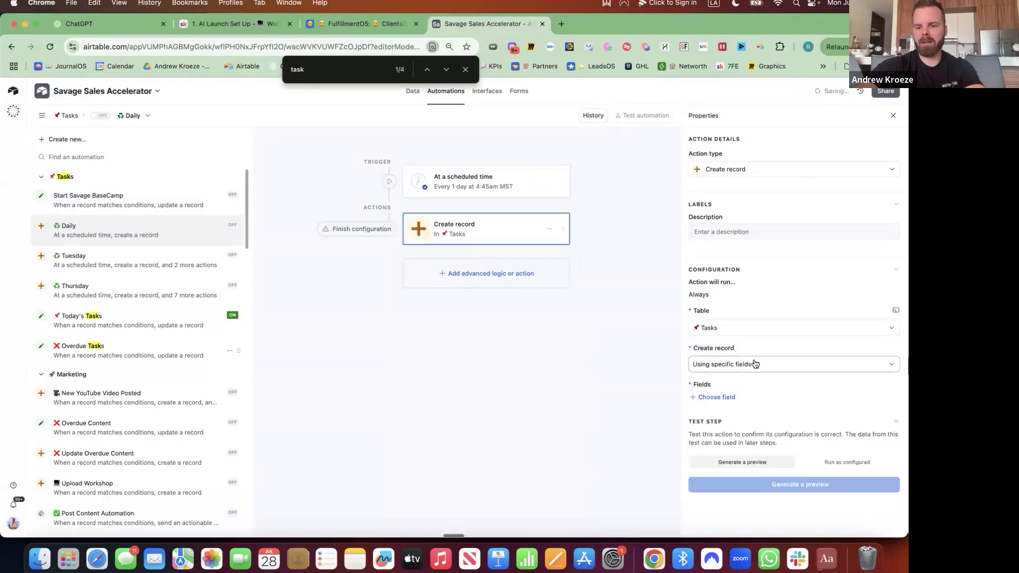
{"action": "left_click", "coordinate": [754, 365]}
{"action": "left_click", "coordinate": [739, 405]}
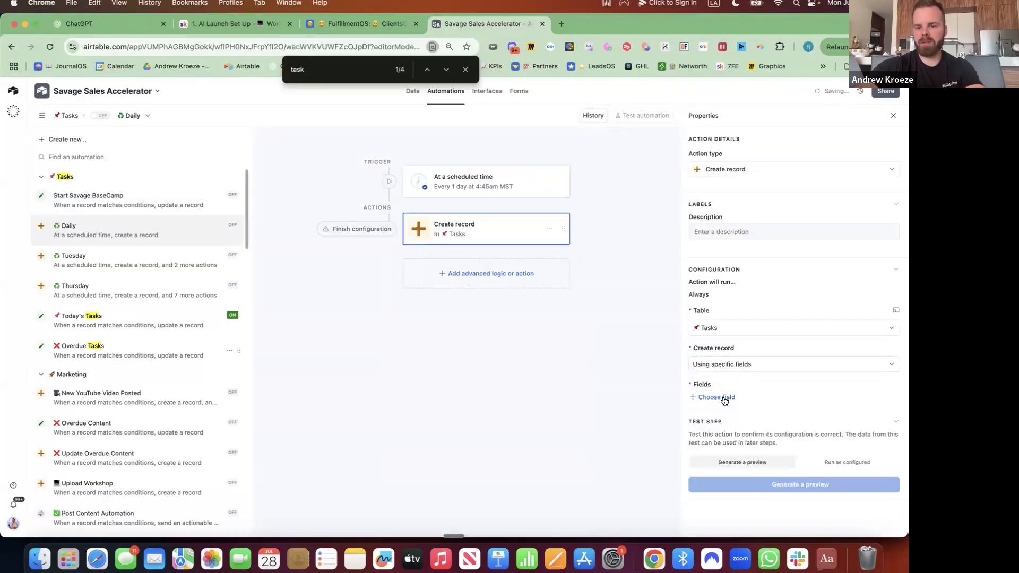
Add the Responsible field and assign a team member to it
{"action": "left_click", "coordinate": [724, 398]}
{"action": "left_click", "coordinate": [725, 464]}
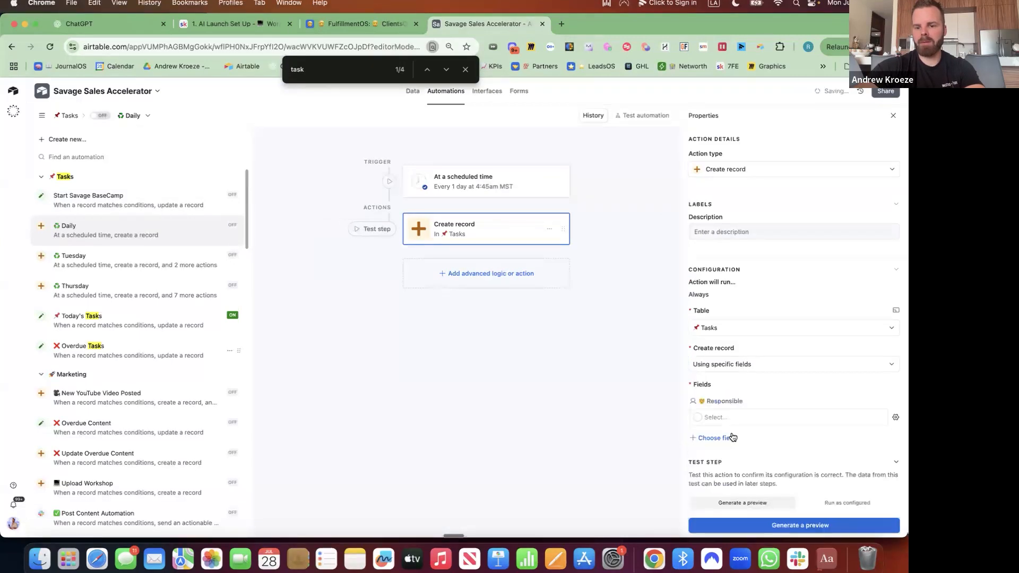
{"action": "left_click", "coordinate": [765, 412]}
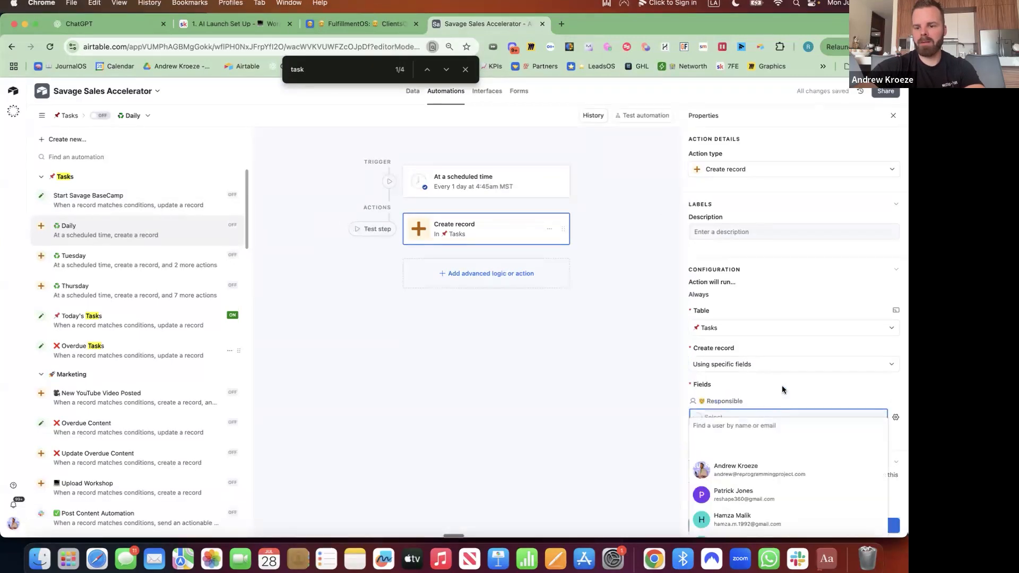
{"action": "left_click", "coordinate": [782, 390]}
{"action": "left_click", "coordinate": [896, 417]}
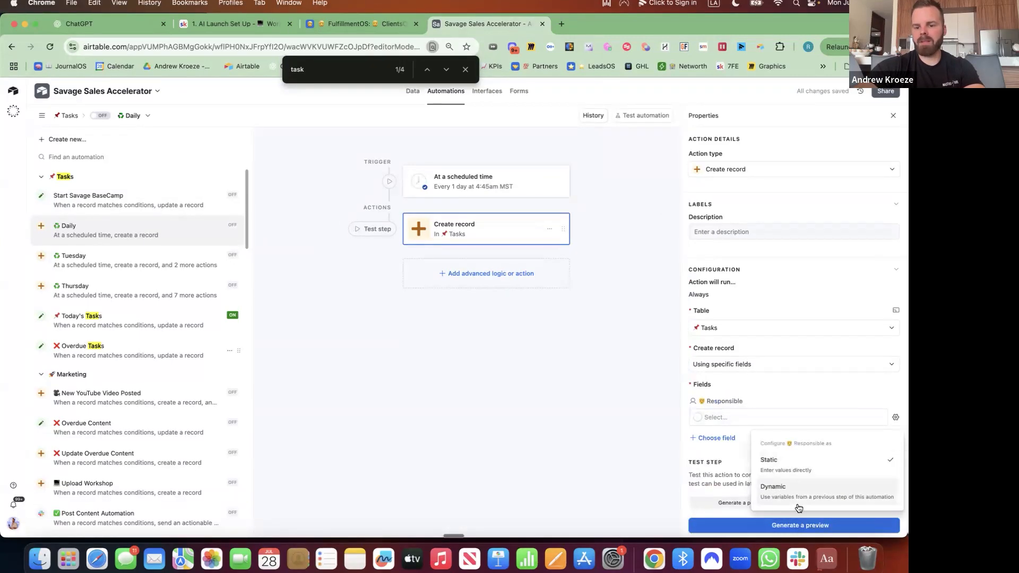
{"action": "left_click", "coordinate": [754, 414]}
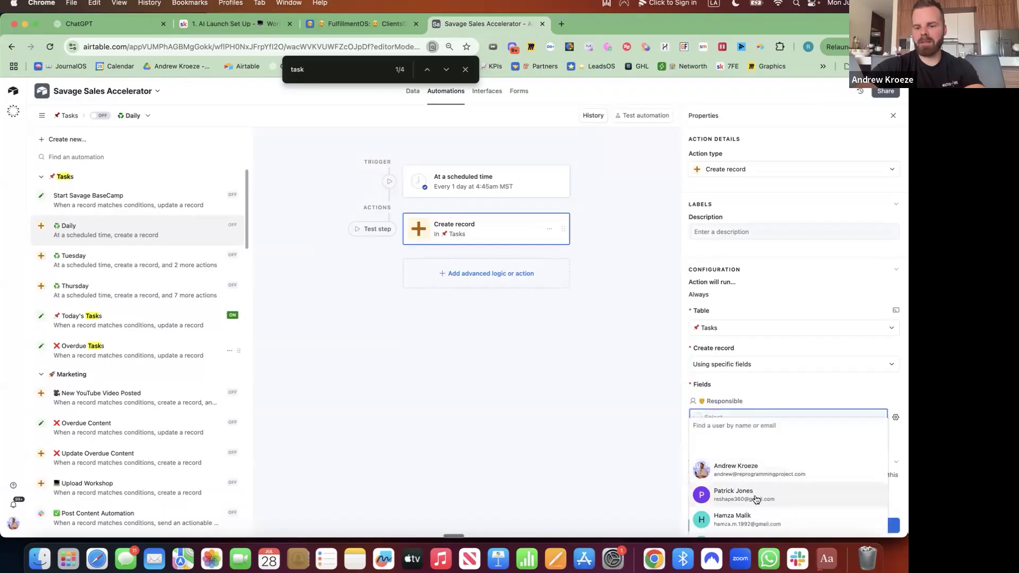
{"action": "left_click", "coordinate": [748, 518]}
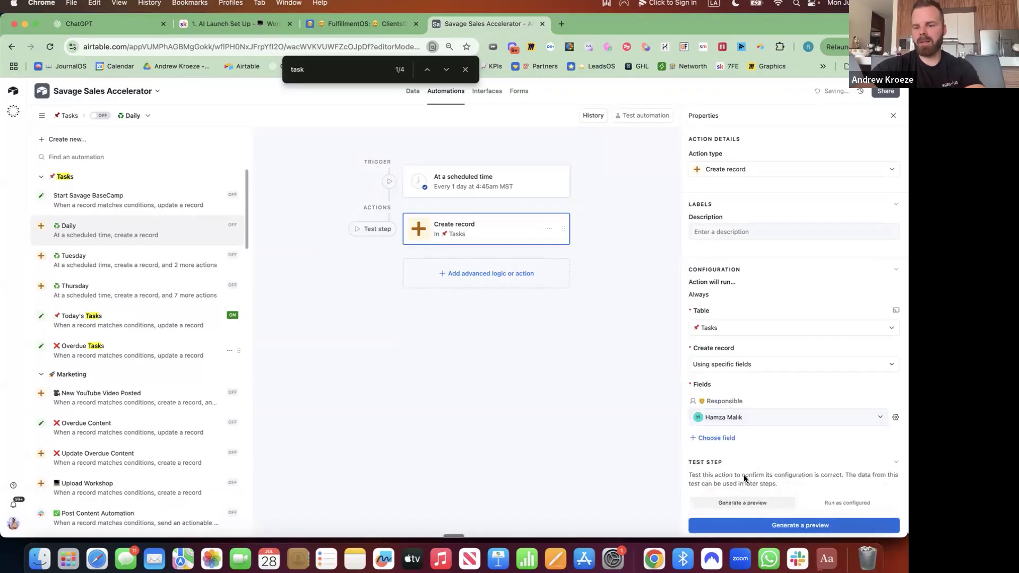
Add the Details field to the record and clear the page search highlights
{"action": "left_click", "coordinate": [725, 438]}
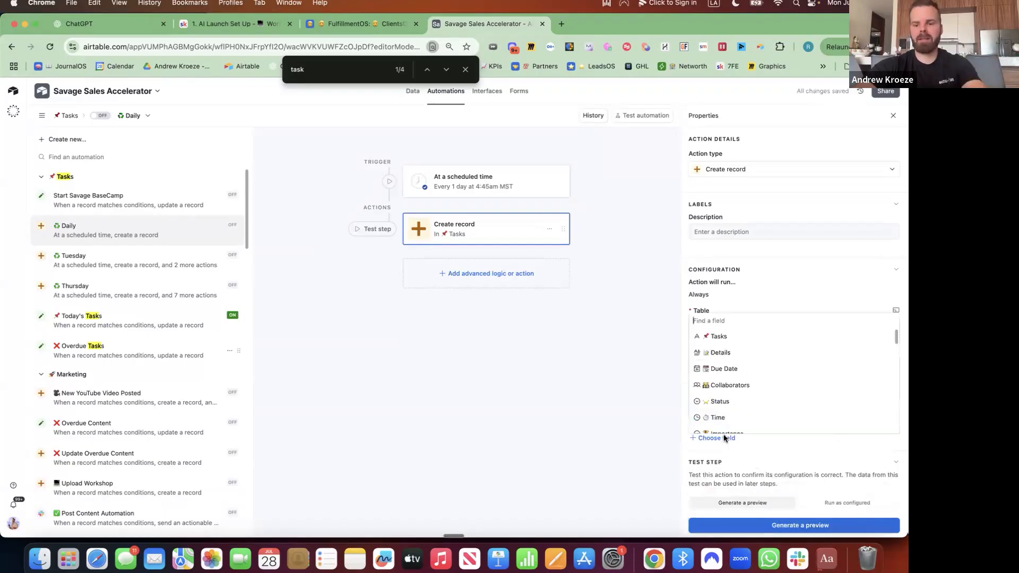
{"action": "left_click", "coordinate": [734, 350]}
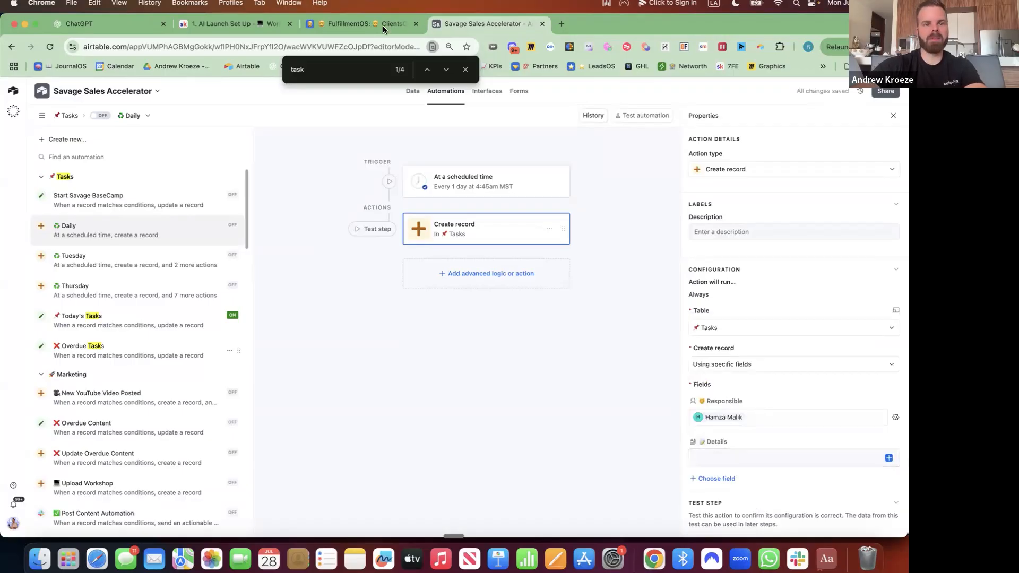
{"action": "left_click", "coordinate": [361, 24]}
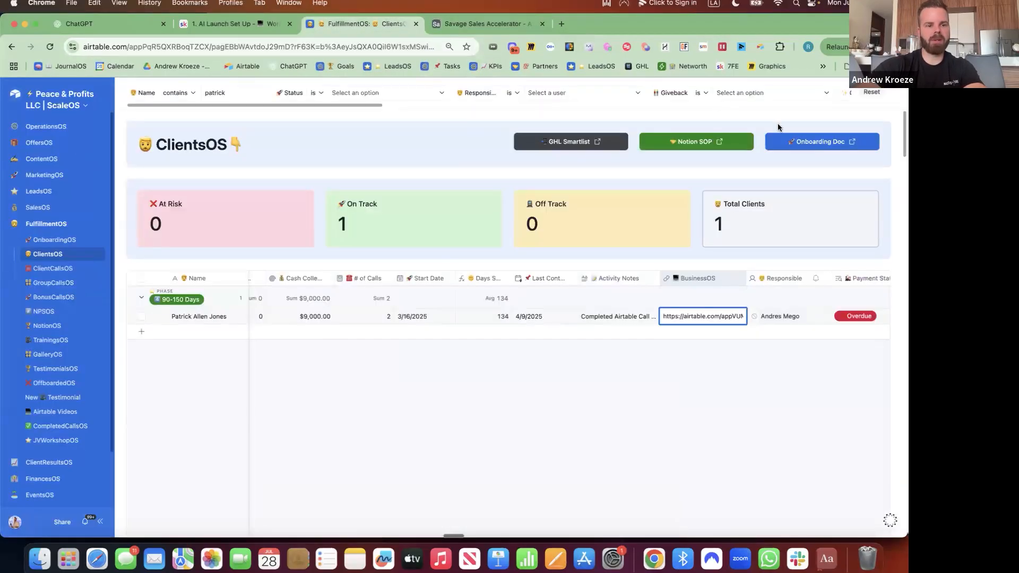
{"action": "left_click", "coordinate": [477, 23]}
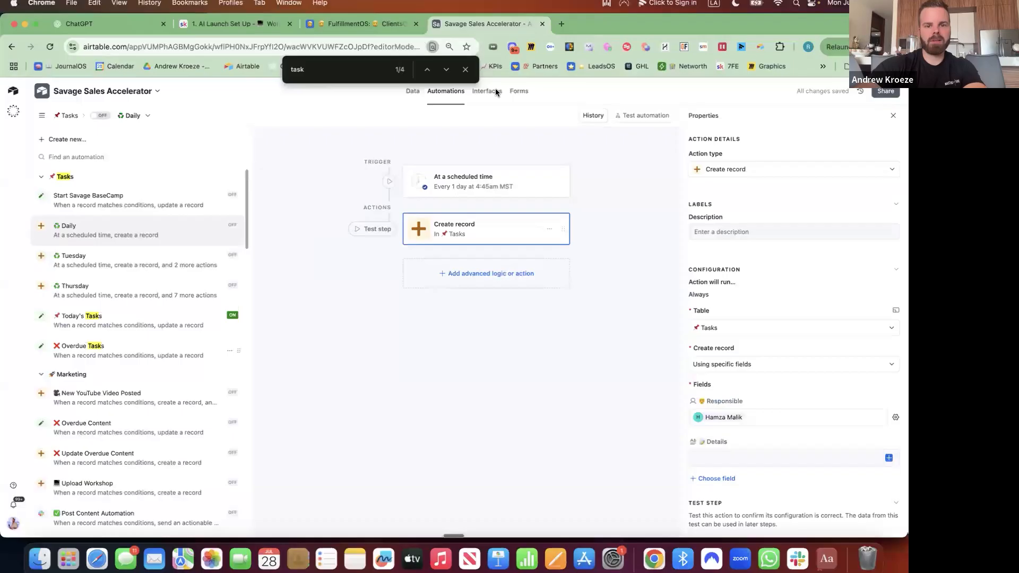
{"action": "left_click", "coordinate": [466, 69]}
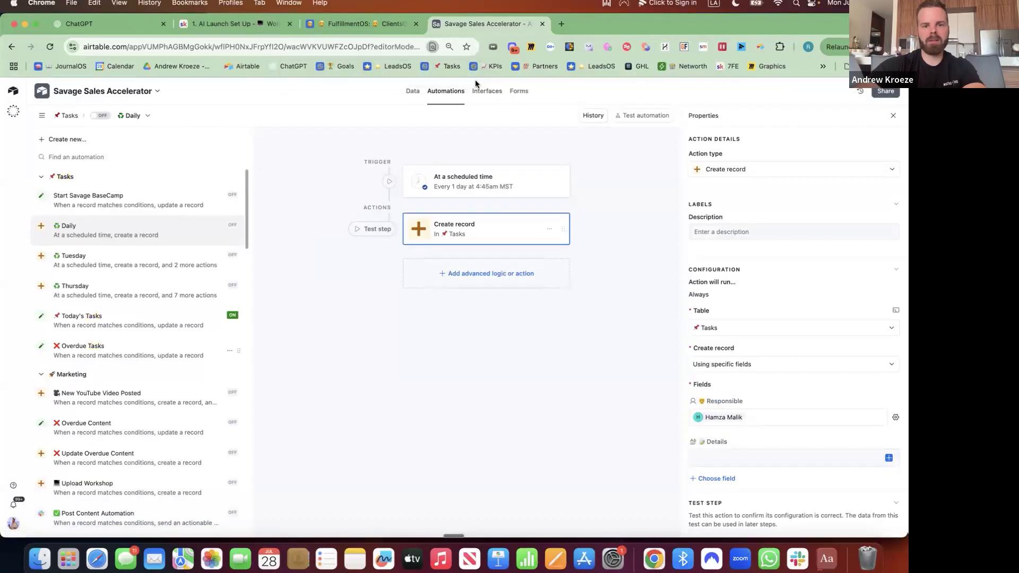
Choose 'I'll do this later' for the automation, then publish the OperationsOS interface
{"action": "left_click", "coordinate": [486, 91]}
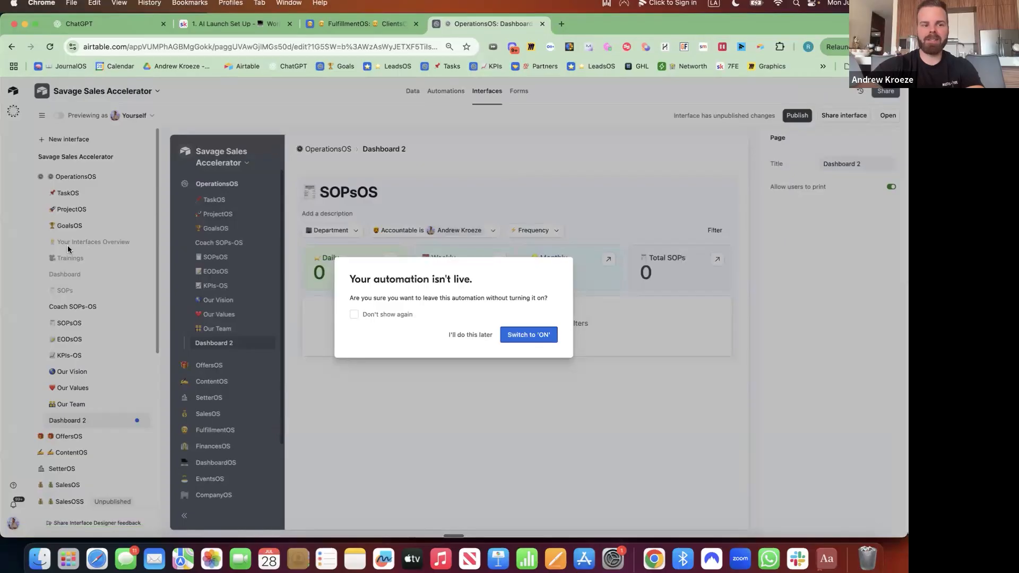
{"action": "left_click", "coordinate": [477, 333]}
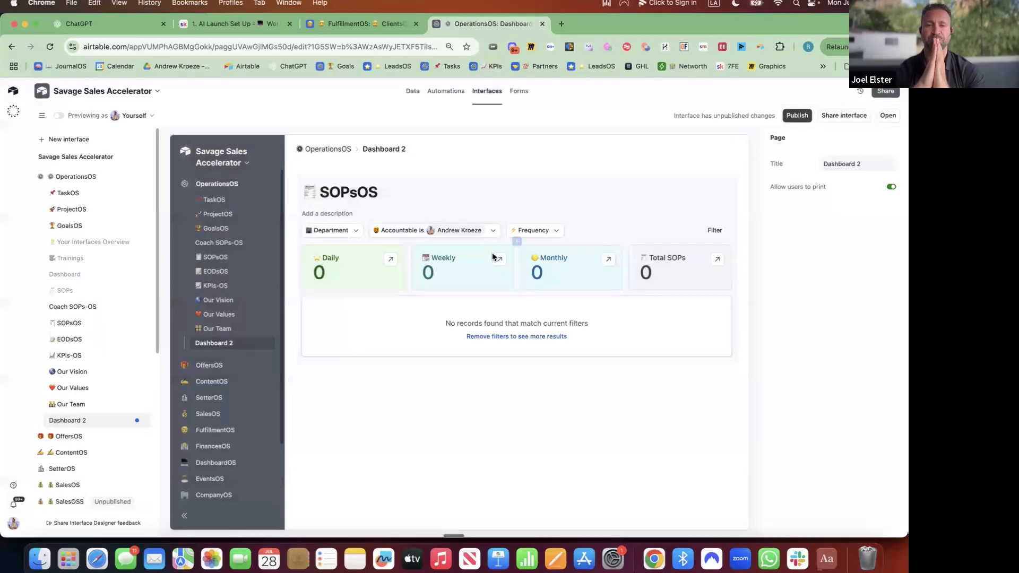
{"action": "left_click", "coordinate": [798, 116]}
{"action": "left_click", "coordinate": [552, 408]}
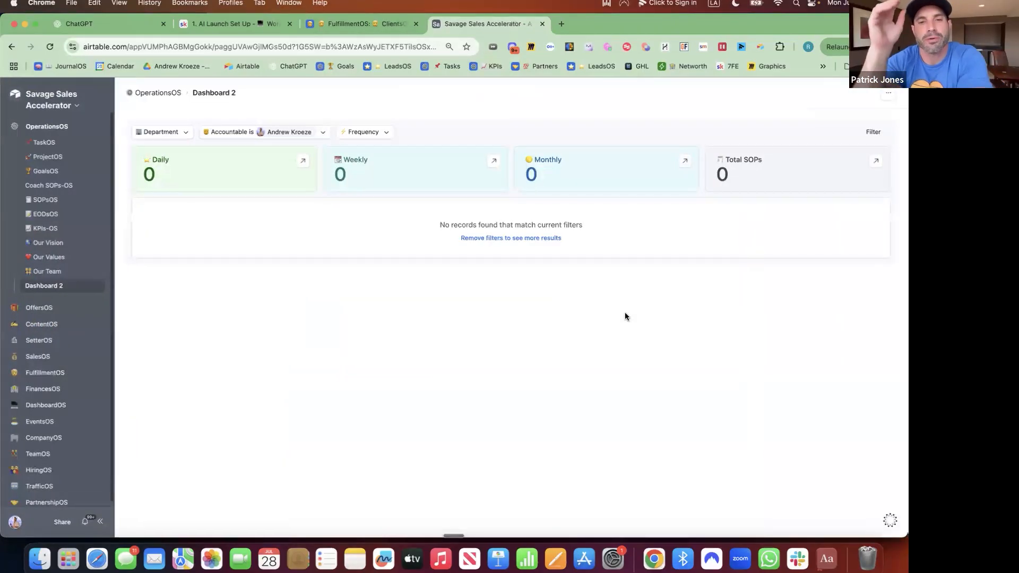
Filter the dashboard's Frequency to Daily
{"action": "left_click", "coordinate": [381, 133]}
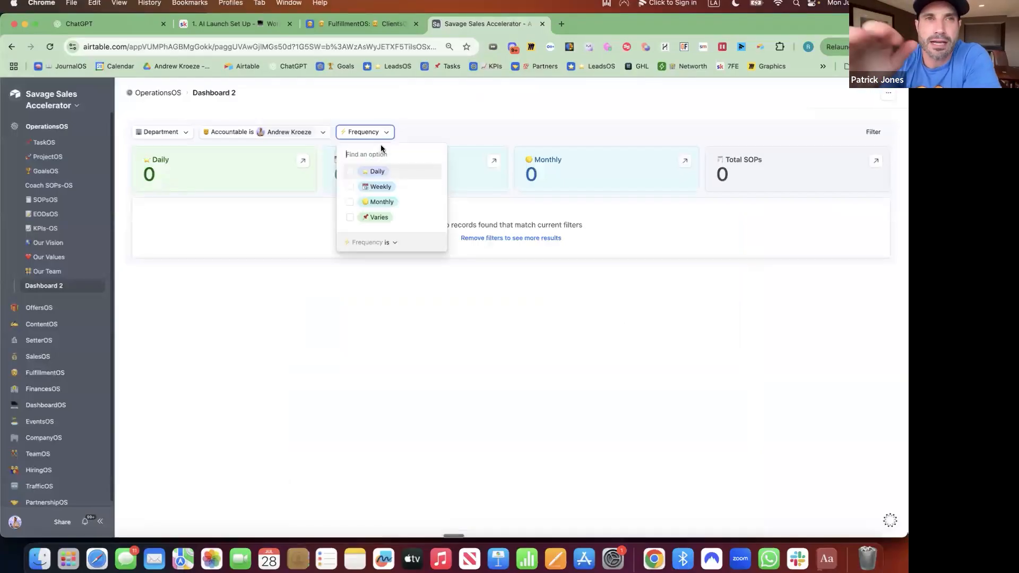
{"action": "left_click", "coordinate": [349, 173]}
{"action": "left_click", "coordinate": [311, 76]}
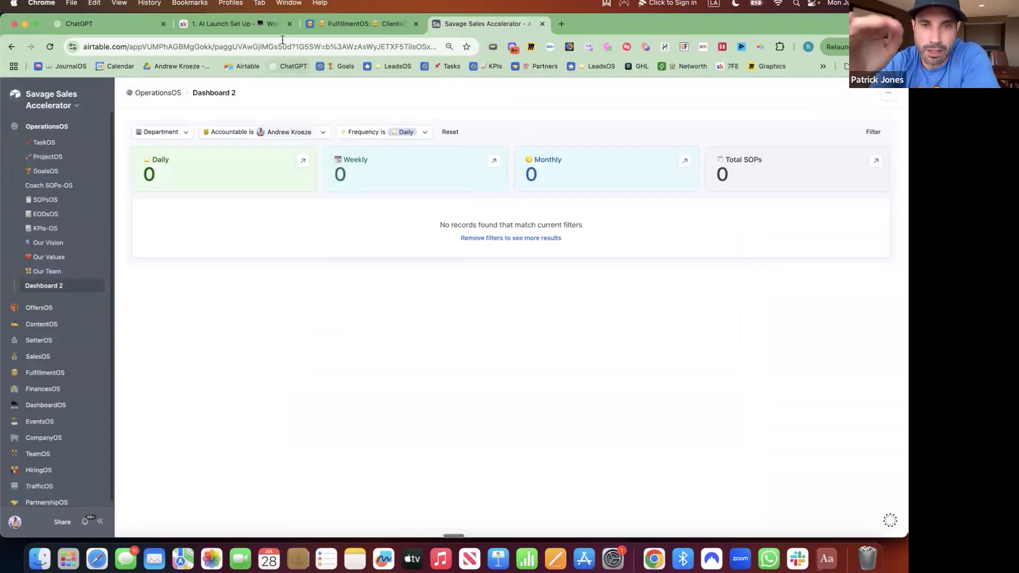
Go back to the interface editor and reopen the Daily automation's setup
{"action": "left_click", "coordinate": [349, 24]}
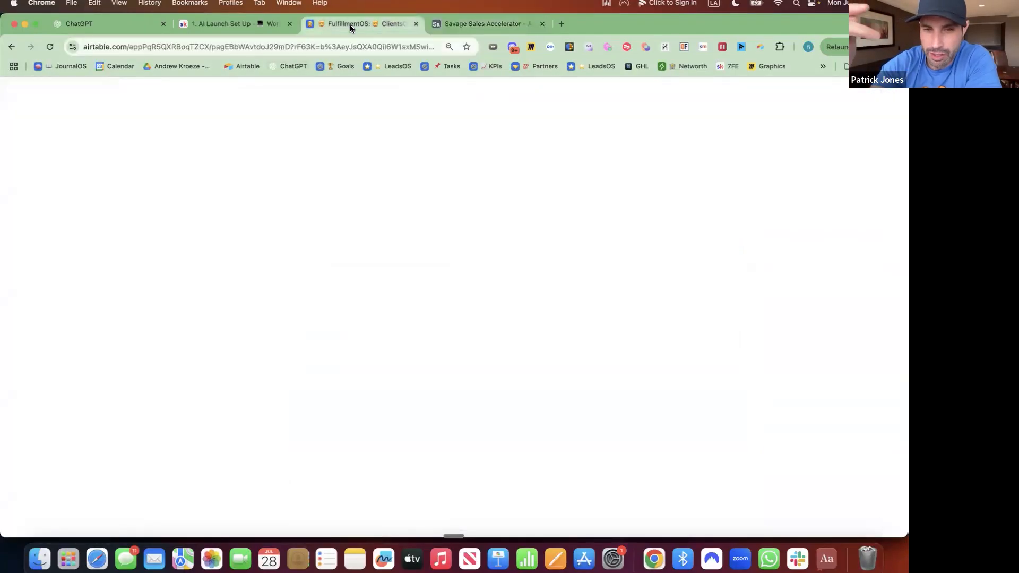
{"action": "left_click", "coordinate": [472, 24]}
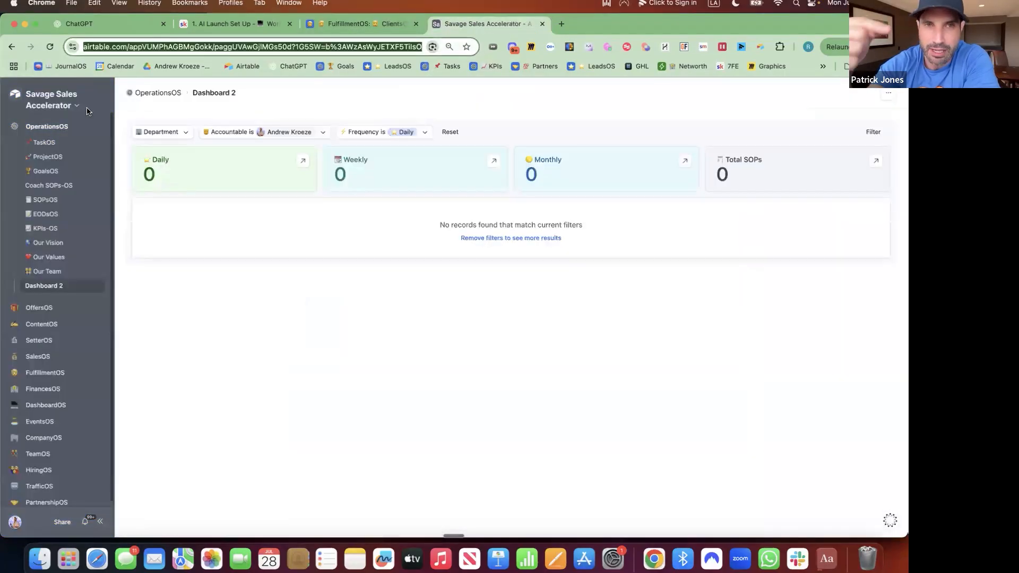
{"action": "left_click", "coordinate": [84, 107]}
{"action": "left_click", "coordinate": [77, 126]}
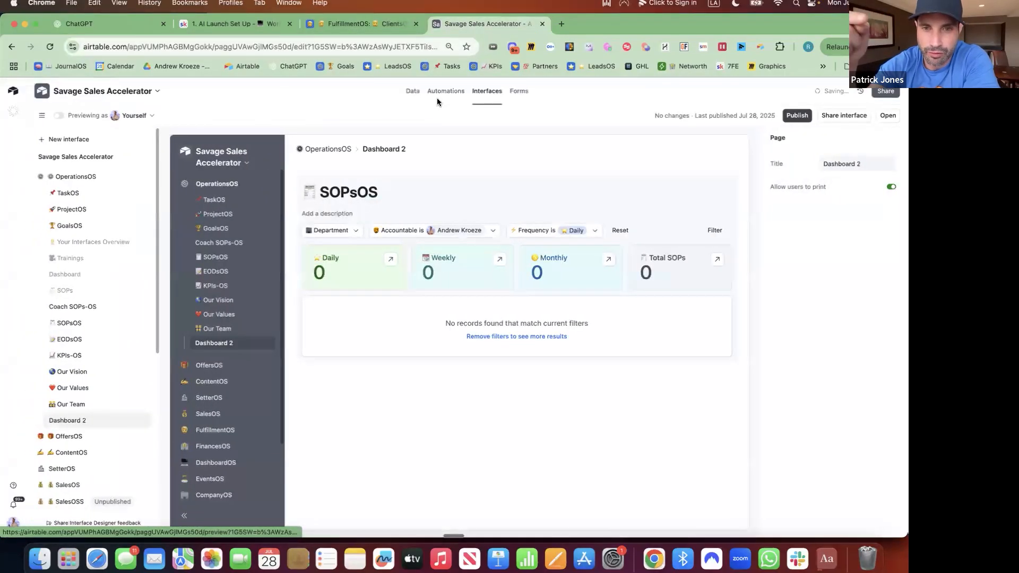
{"action": "left_click", "coordinate": [459, 93]}
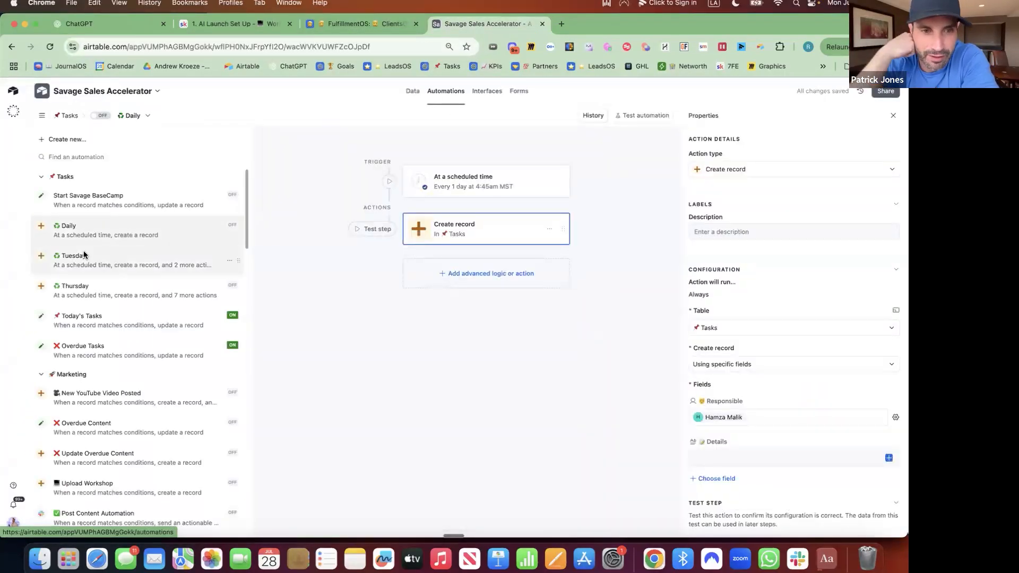
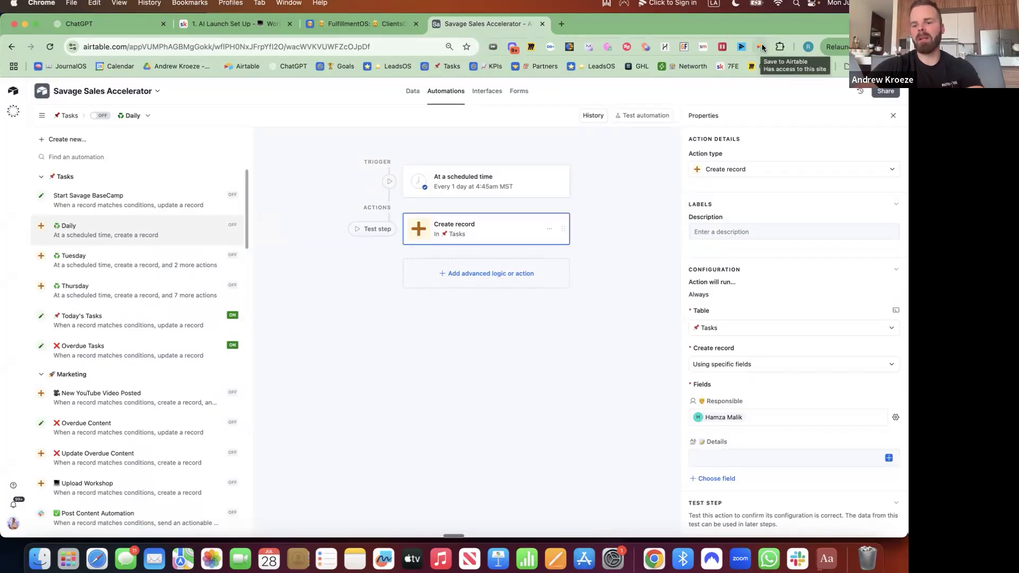
Paste the interface page link into the Create record action's Details, then turn the Daily automation on
{"action": "left_click", "coordinate": [490, 171]}
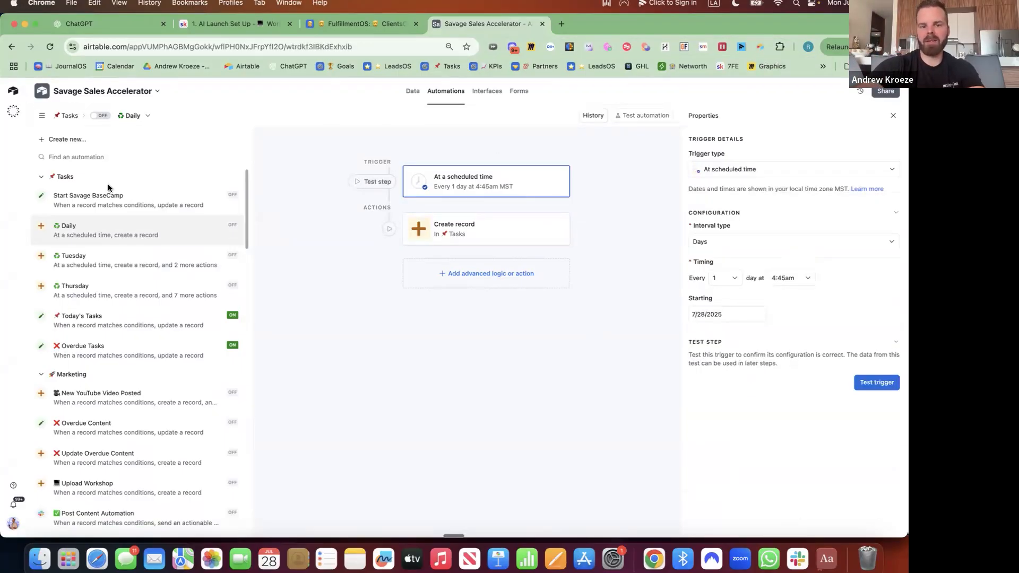
{"action": "left_click", "coordinate": [469, 233]}
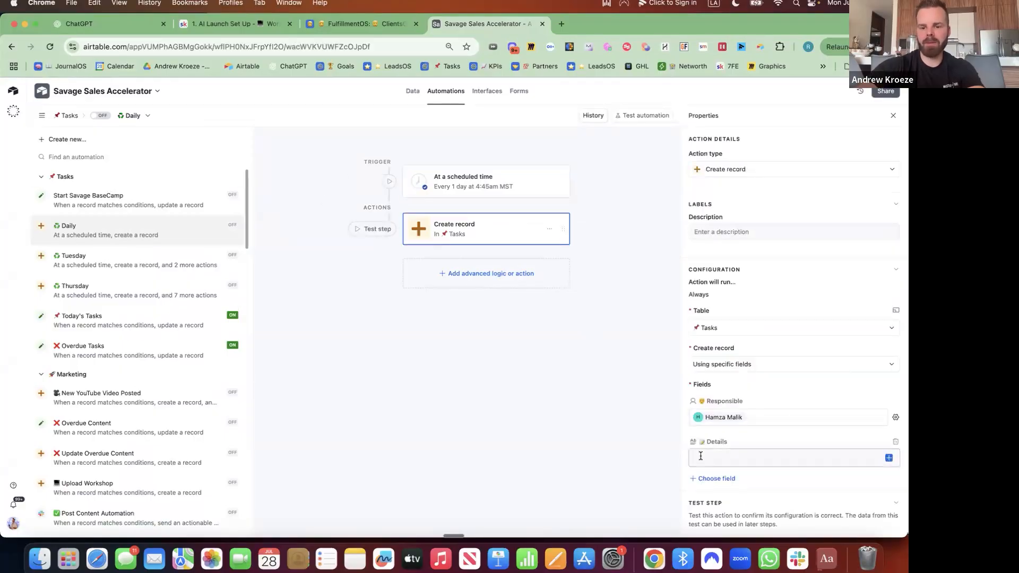
{"action": "left_click", "coordinate": [701, 456]}
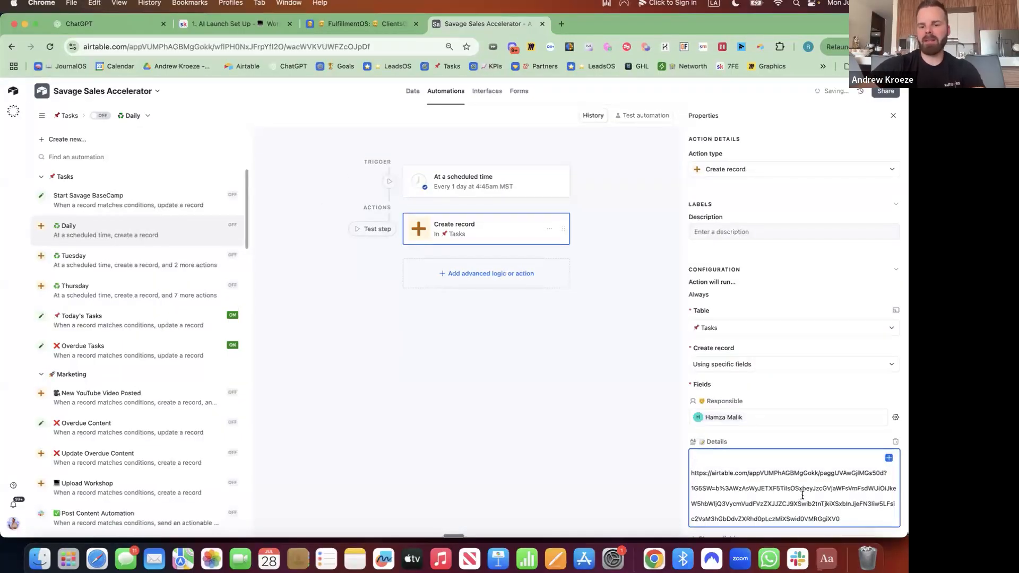
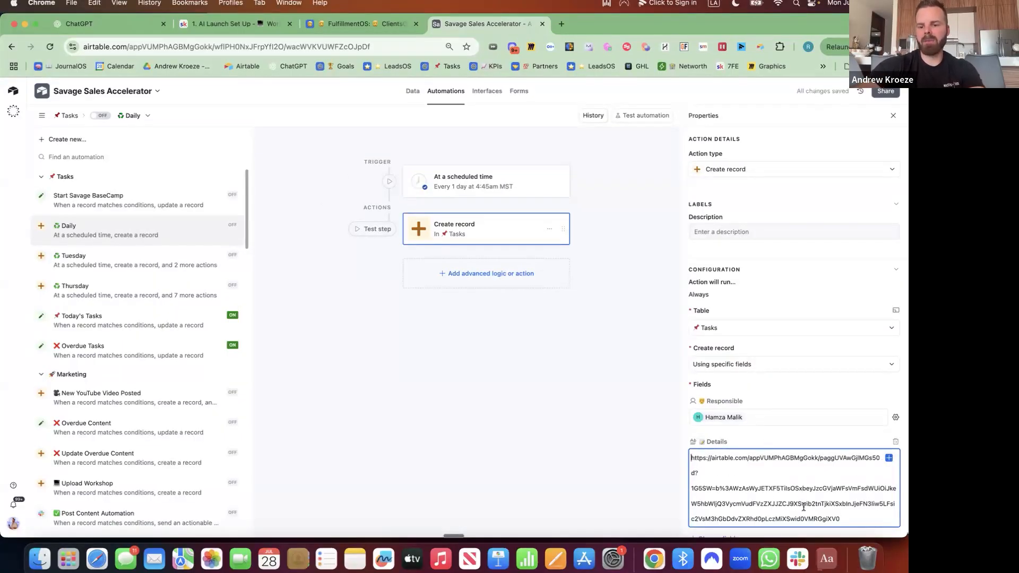
{"action": "left_click", "coordinate": [452, 381]}
{"action": "left_click", "coordinate": [100, 115]}
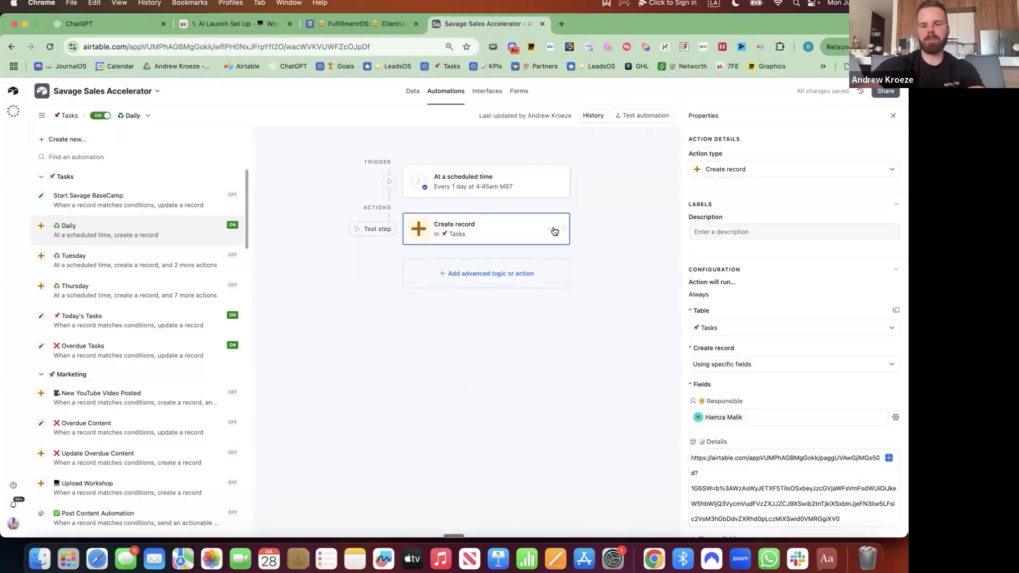
Rename the Dashboard 2 interface page to '📝 SOPsOS'
{"action": "left_click", "coordinate": [487, 91]}
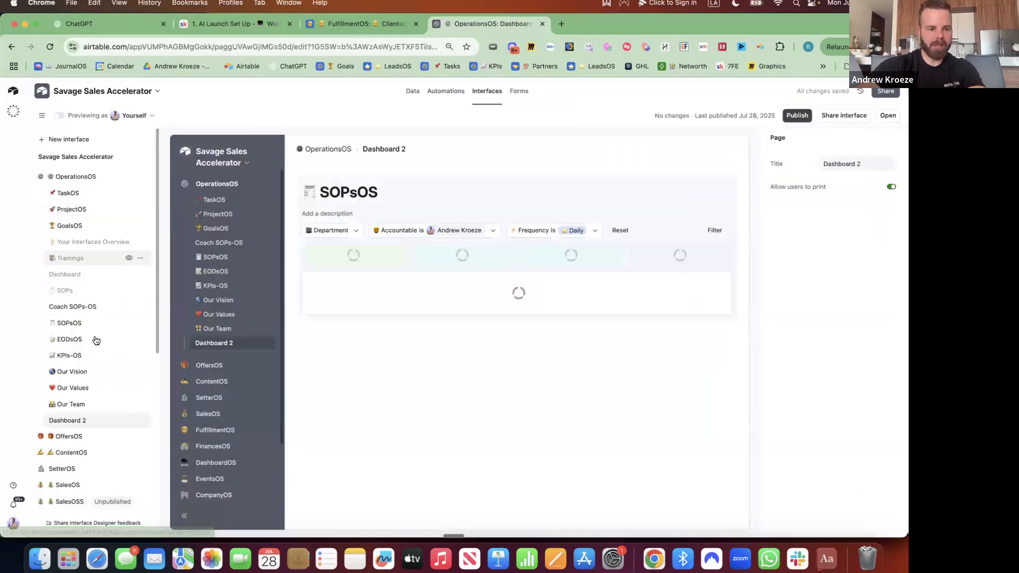
{"action": "left_click", "coordinate": [139, 420]}
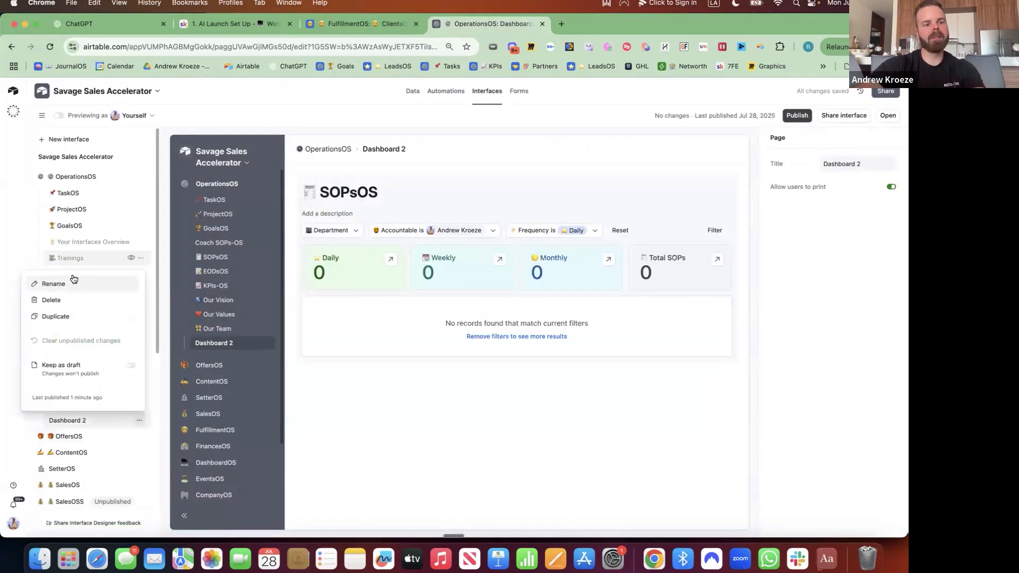
{"action": "left_click", "coordinate": [53, 284]}
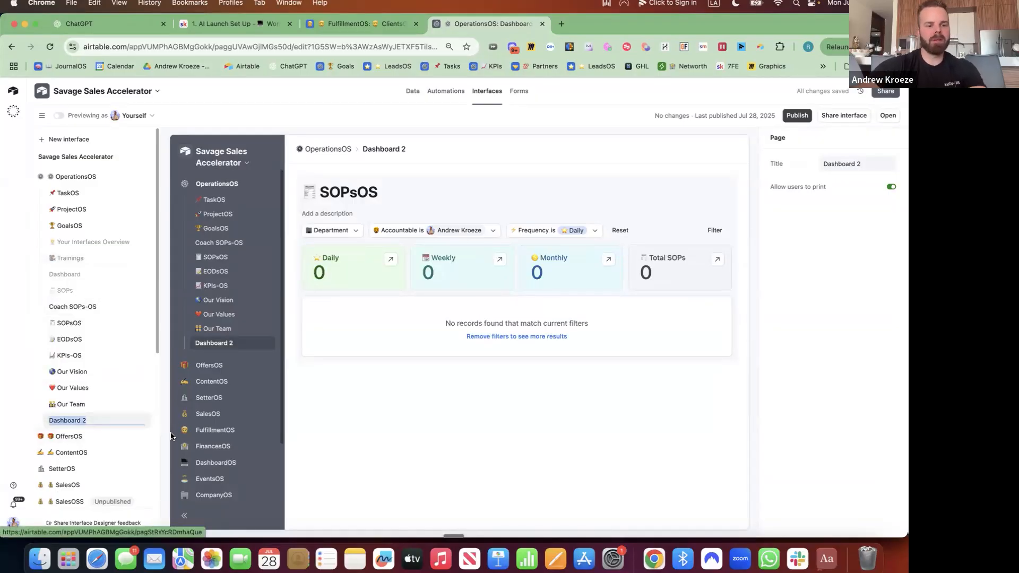
{"action": "key", "text": "ctrl+super+space"}
{"action": "left_click", "coordinate": [82, 171]}
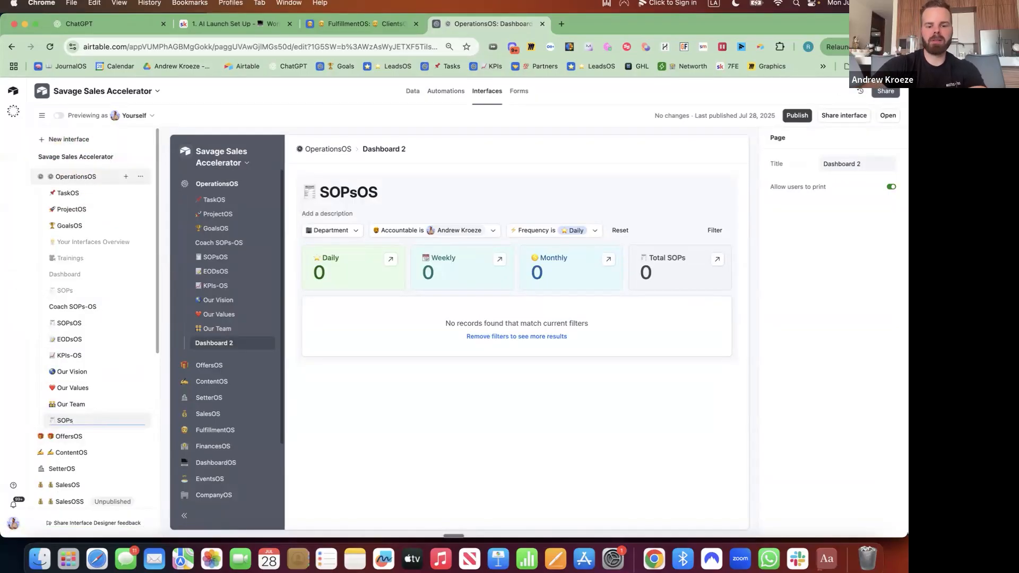
{"action": "type", "text": "SOPsOS"}
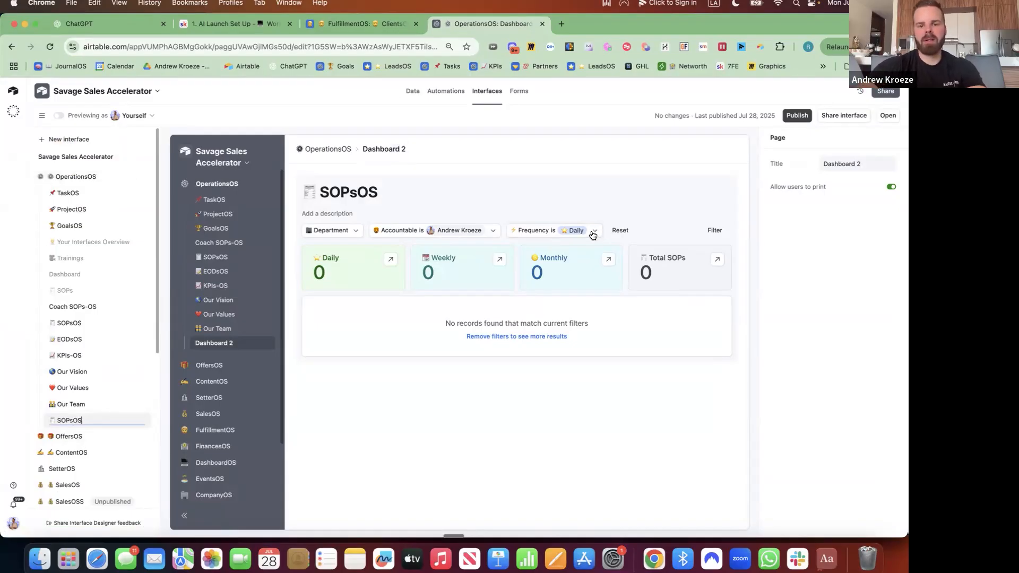
{"action": "key", "text": "Return"}
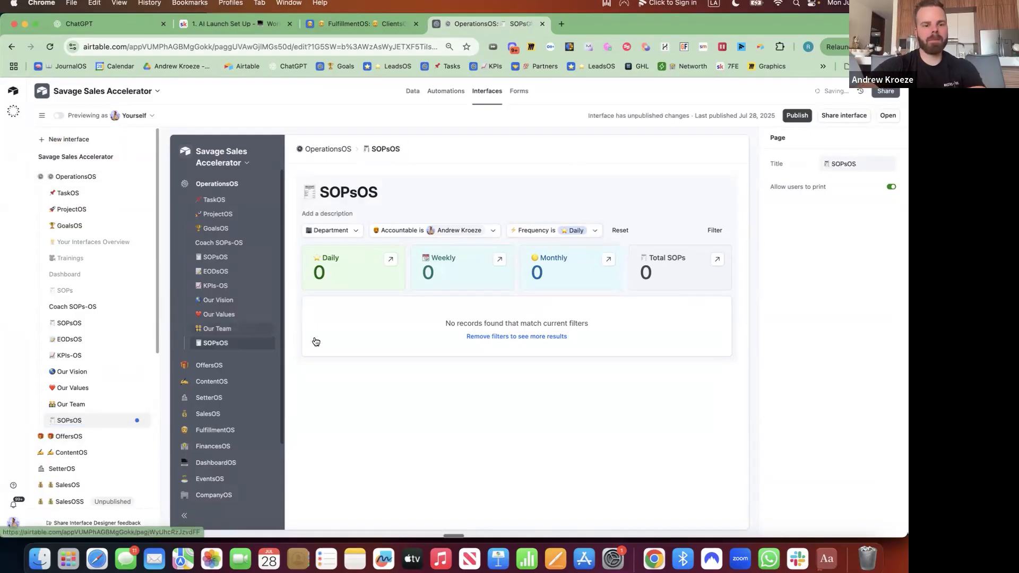
Move the new SOPsOS page below GoalsOS and the older SOPsOS page below Our Team
{"action": "left_click_drag", "start_coordinate": [83, 426], "coordinate": [85, 248]}
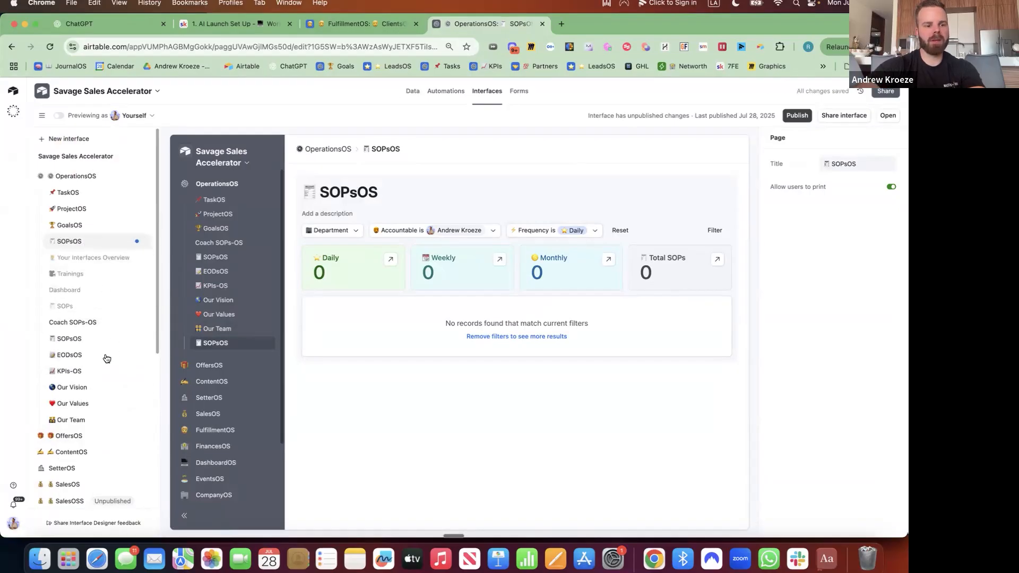
{"action": "left_click_drag", "start_coordinate": [86, 341], "coordinate": [83, 417]}
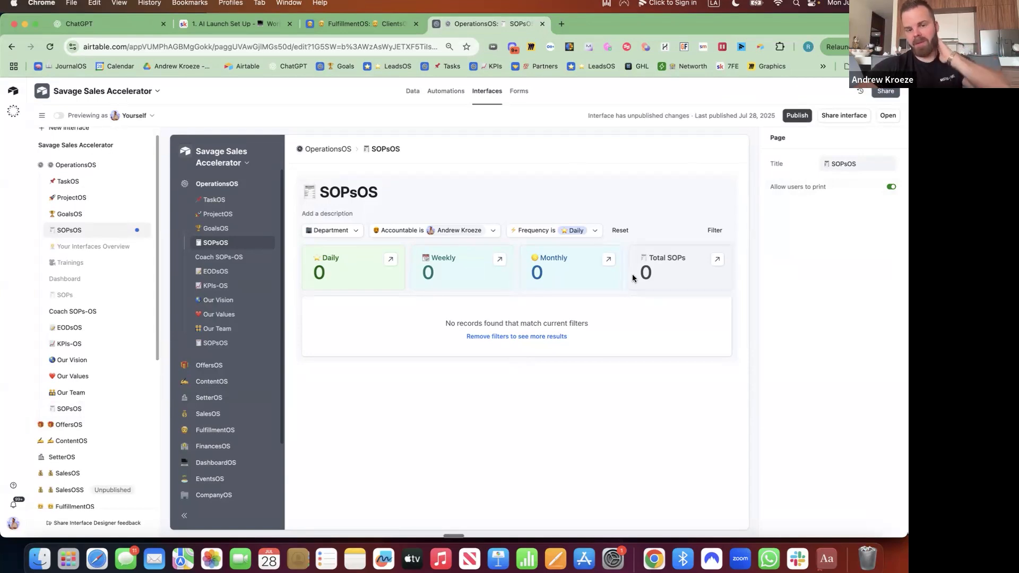
{"action": "left_click", "coordinate": [467, 230]}
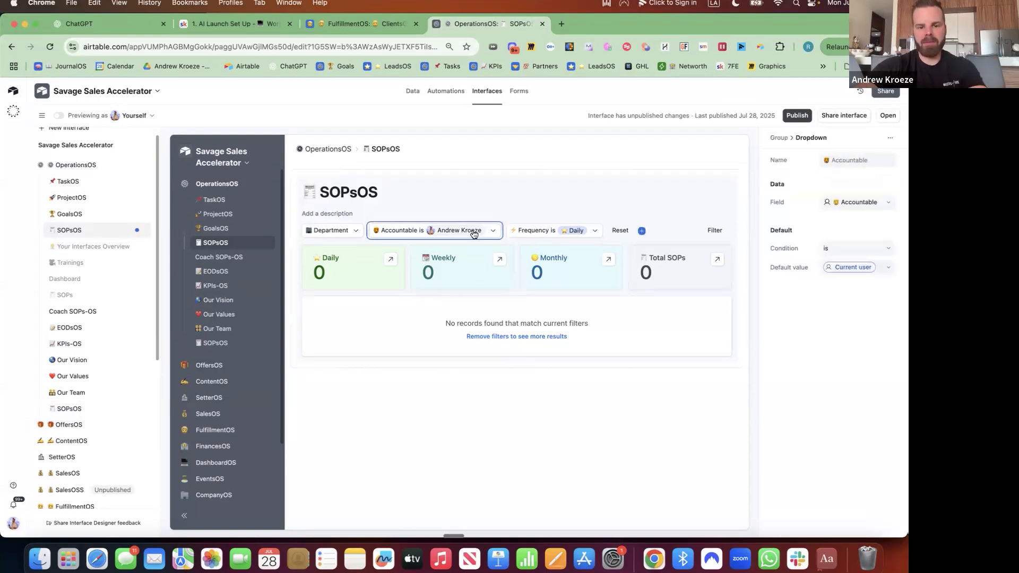
Clear the Accountable person and the Daily Frequency value from the page filters
{"action": "left_click", "coordinate": [472, 231]}
{"action": "left_click", "coordinate": [382, 274]}
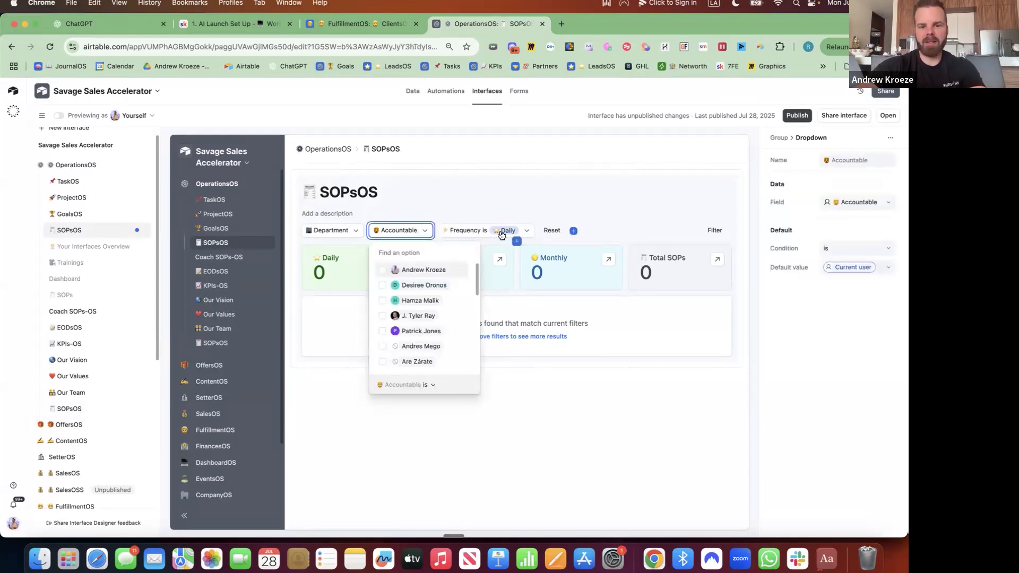
{"action": "left_click", "coordinate": [497, 233]}
{"action": "left_click", "coordinate": [495, 234]}
{"action": "left_click", "coordinate": [451, 269]}
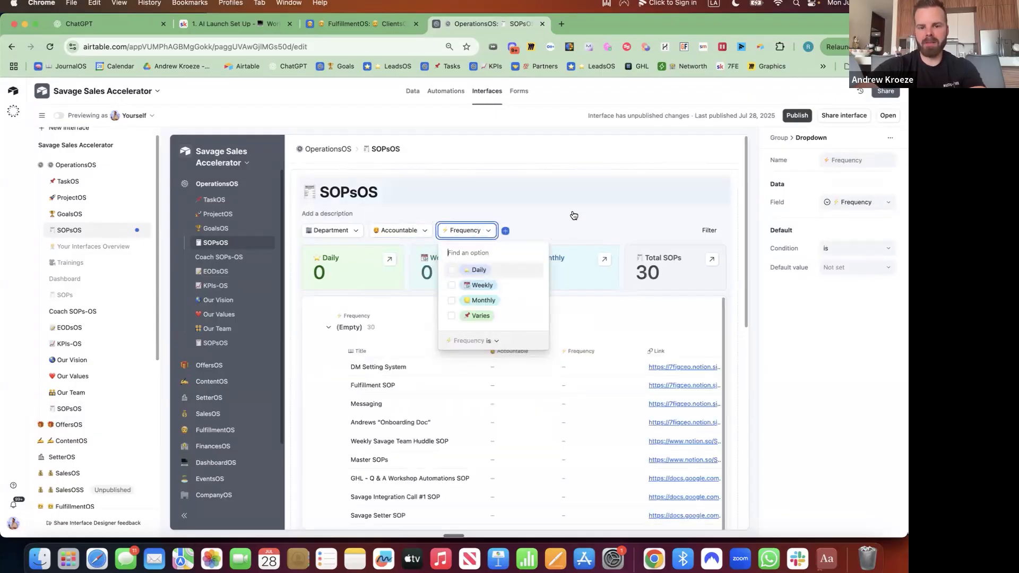
{"action": "scroll", "coordinate": [571, 216], "scroll_direction": "down", "scroll_amount": 10}
{"action": "scroll", "coordinate": [573, 215], "scroll_direction": "up", "scroll_amount": 10}
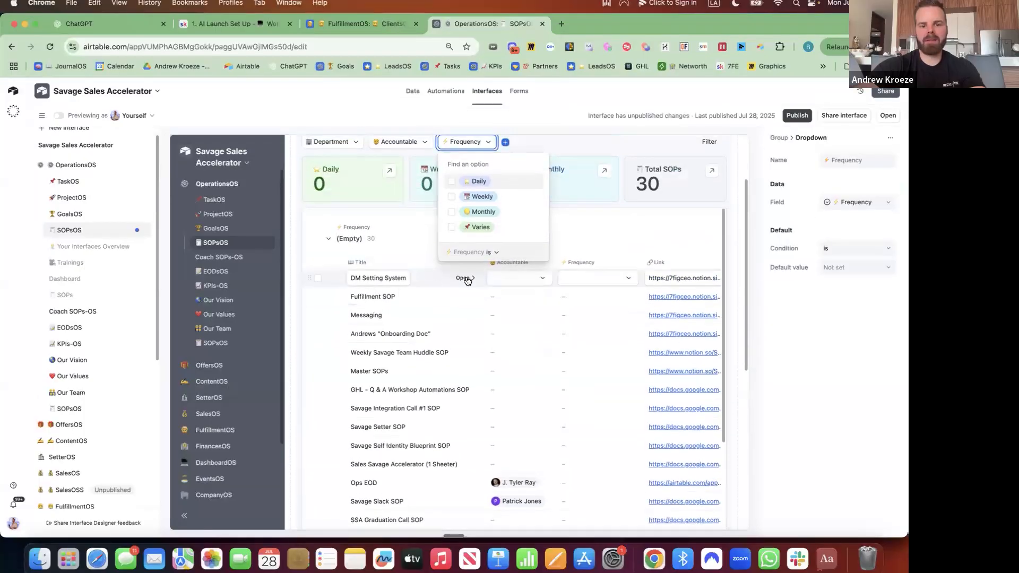
{"action": "left_click", "coordinate": [467, 281]}
In the DM Setting System record, change the Task field's type to Single select
{"action": "left_click", "coordinate": [468, 280]}
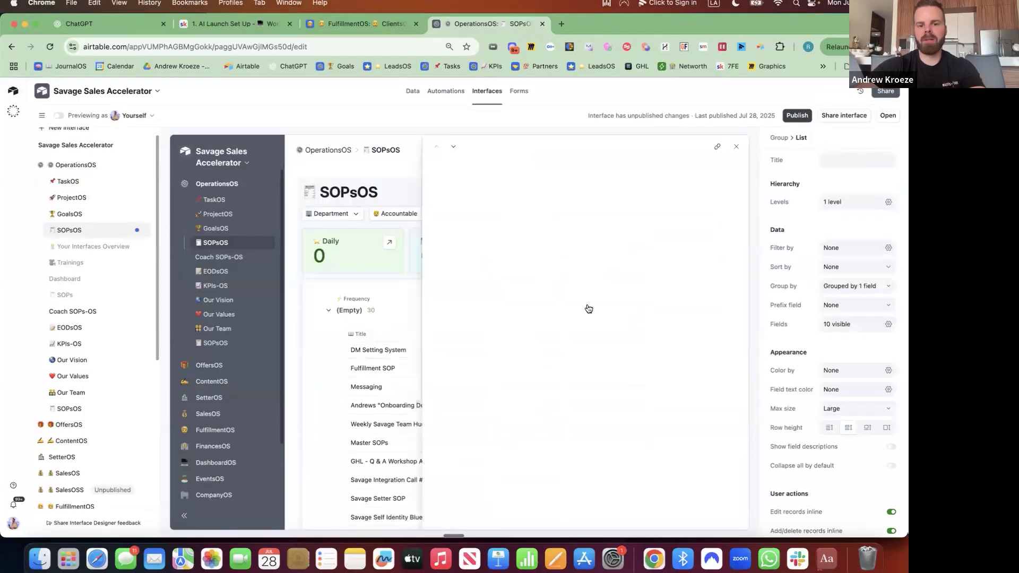
{"action": "left_click", "coordinate": [577, 296]}
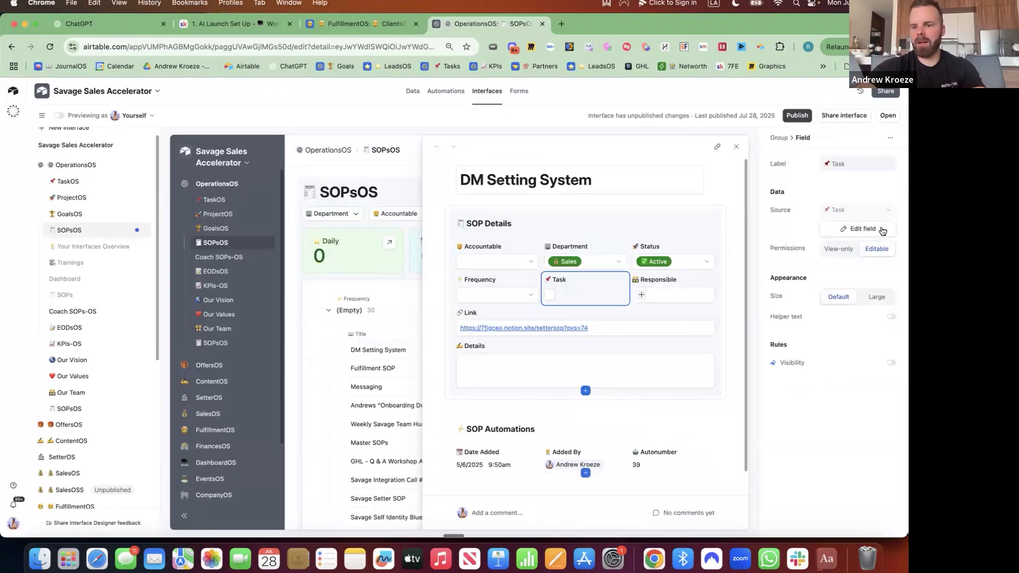
{"action": "left_click", "coordinate": [867, 229]}
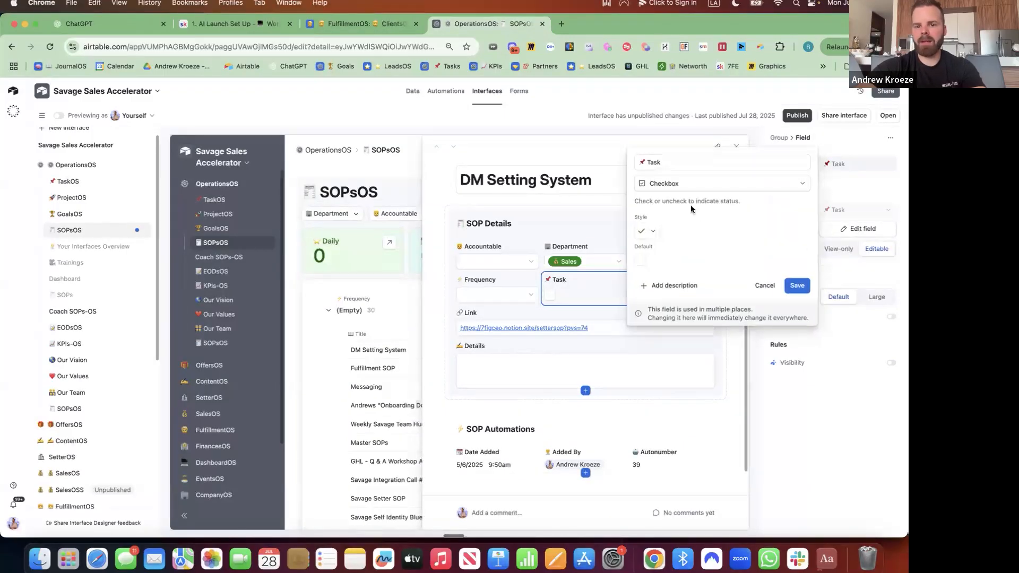
{"action": "left_click", "coordinate": [690, 199]}
{"action": "type", "text": "siu"}
{"action": "key", "text": "BackSpace"}
{"action": "key", "text": "BackSpace"}
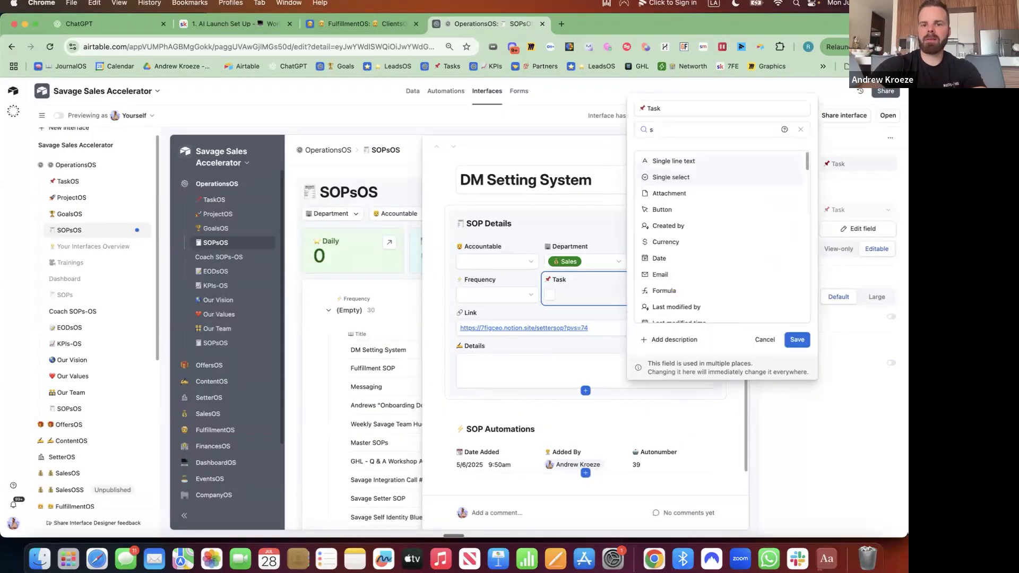
{"action": "type", "text": "ingle"}
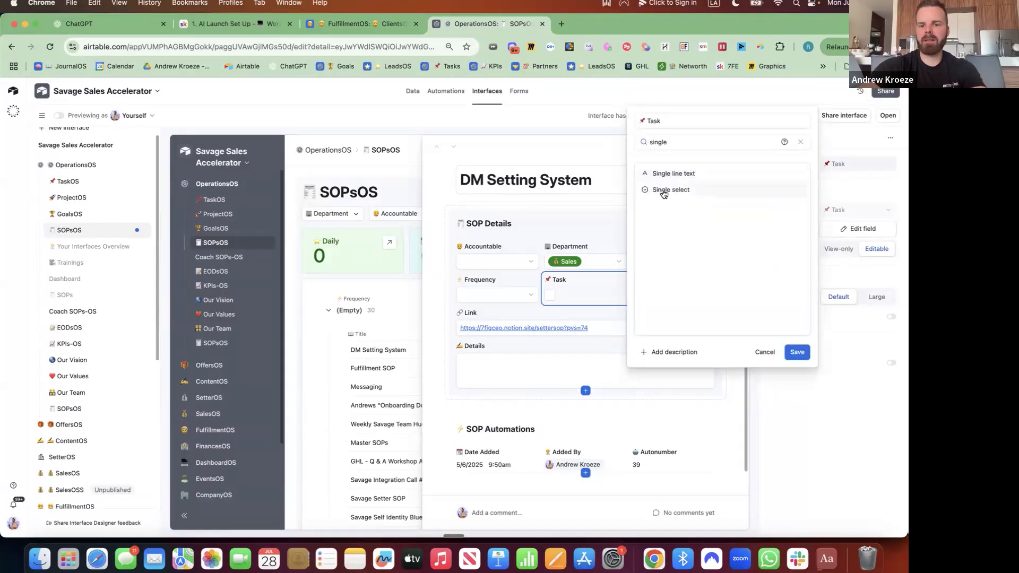
{"action": "left_click", "coordinate": [663, 191]}
Give the Task field one dark green option '✅ Send to Task', then save and confirm the change
{"action": "left_click", "coordinate": [690, 265]}
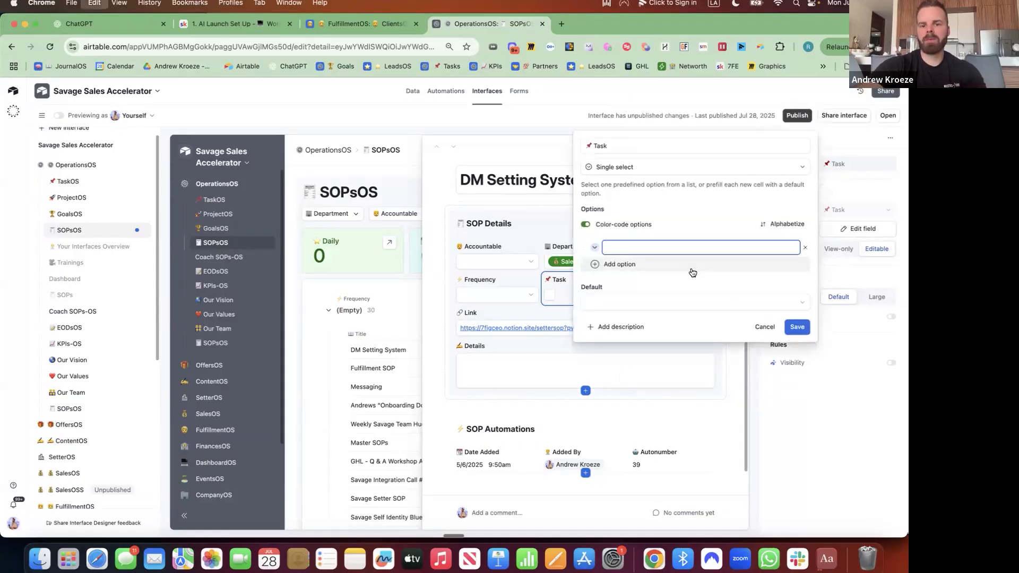
{"action": "key", "text": "ctrl+super+space"}
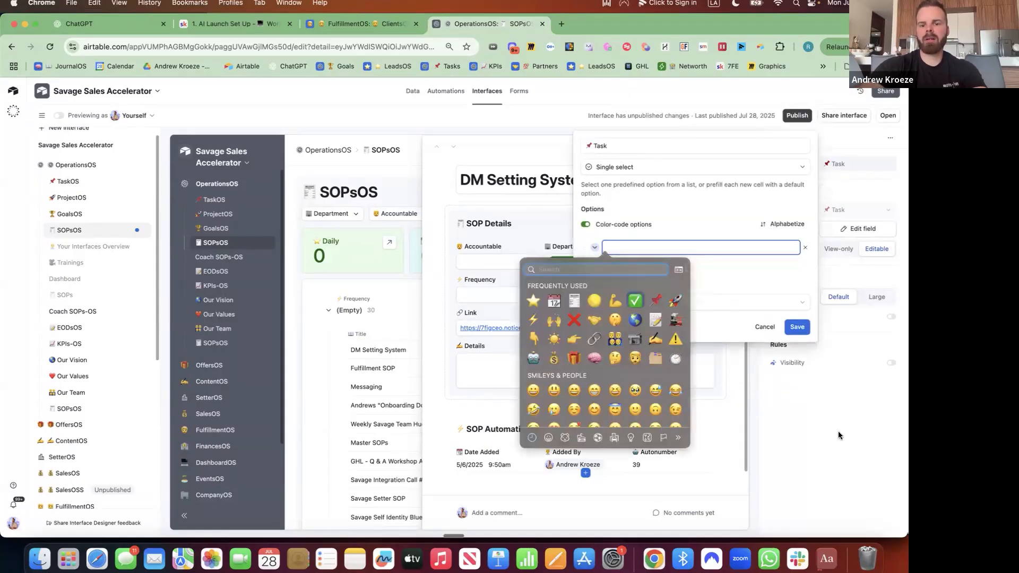
{"action": "key", "text": "Escape"}
{"action": "type", "text": "Send to T"}
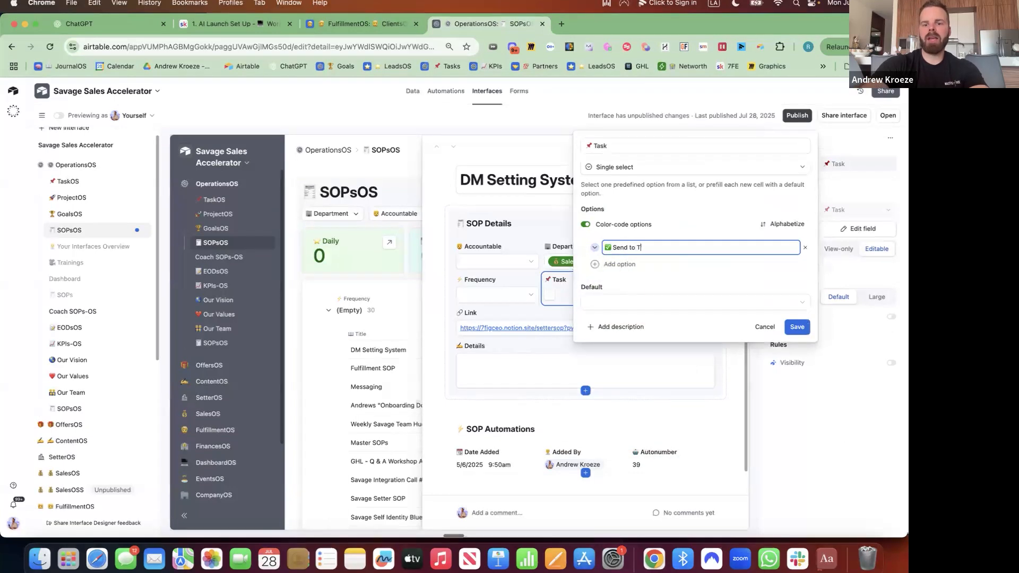
{"action": "type", "text": "ask"}
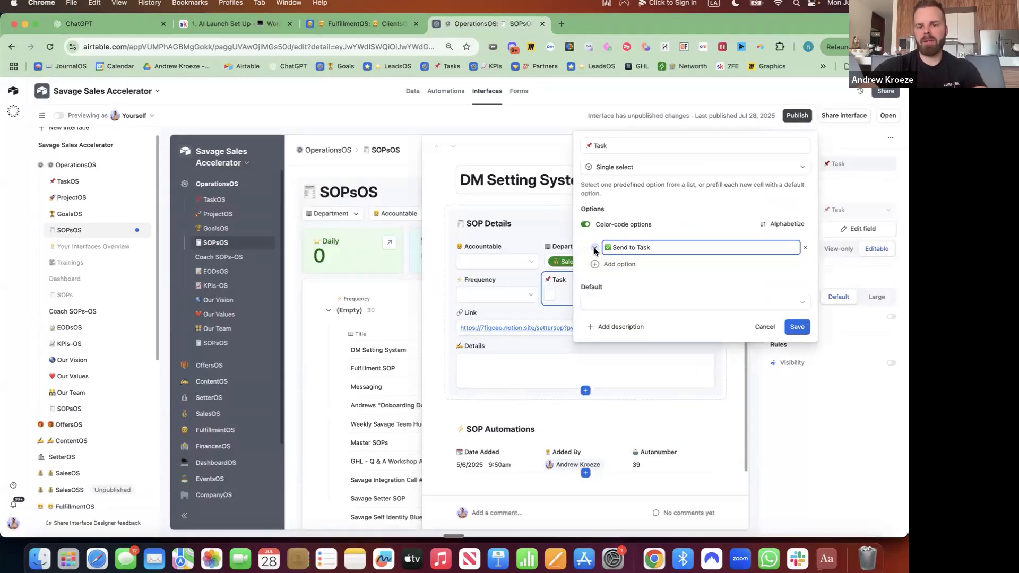
{"action": "left_click", "coordinate": [595, 248]}
{"action": "left_click", "coordinate": [690, 298]}
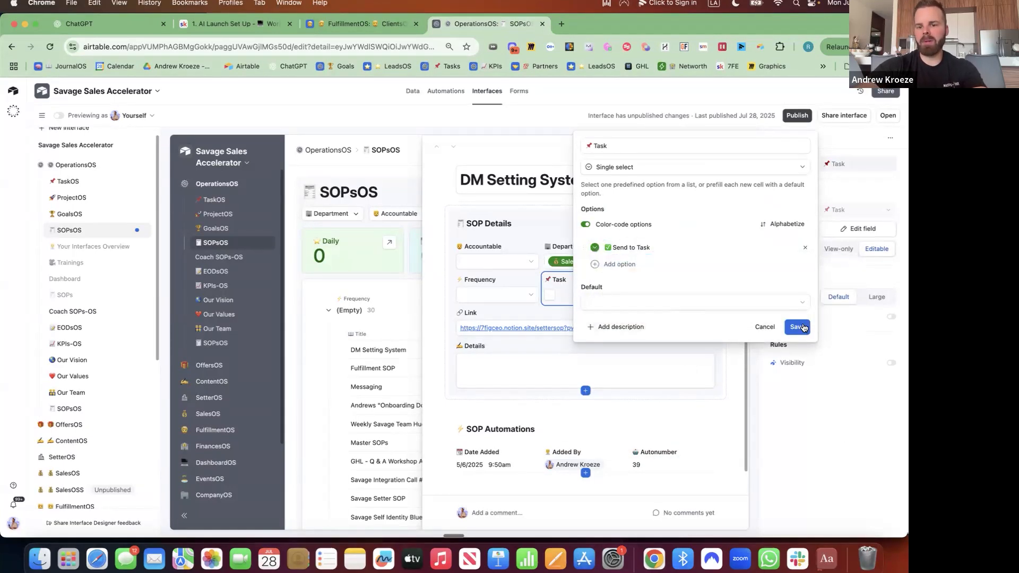
{"action": "left_click", "coordinate": [801, 326]}
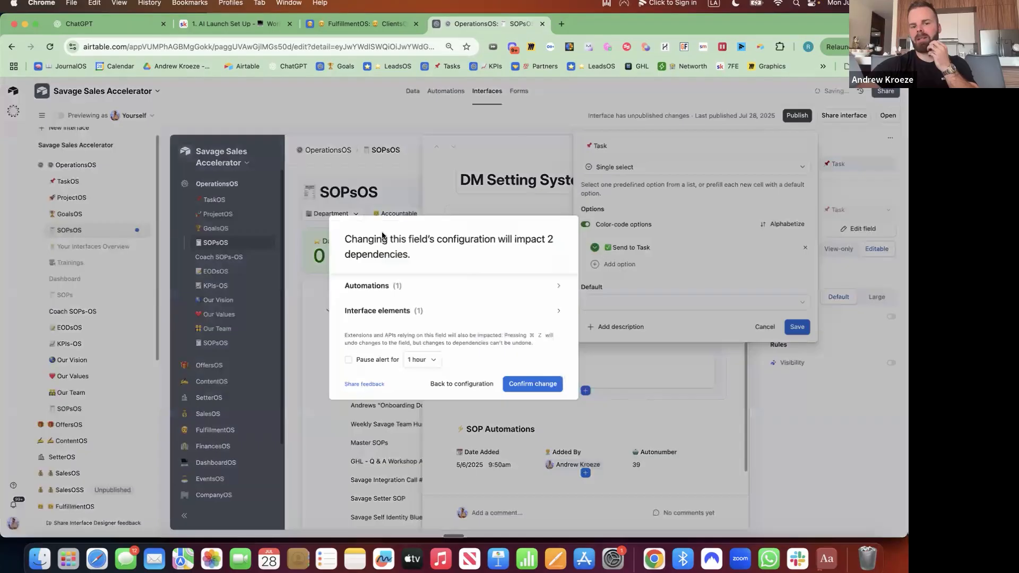
{"action": "left_click", "coordinate": [552, 389]}
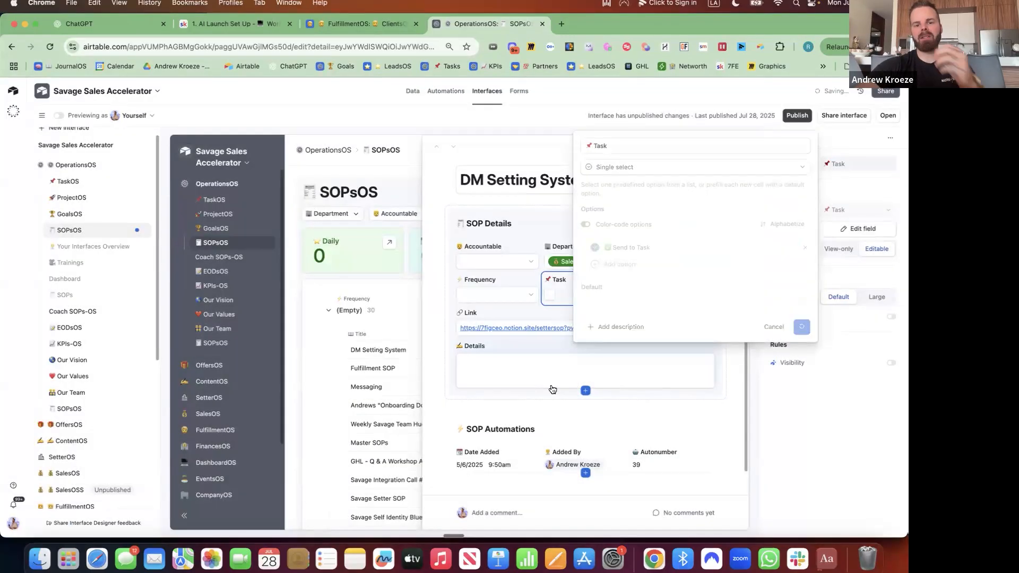
{"action": "left_click", "coordinate": [445, 90]}
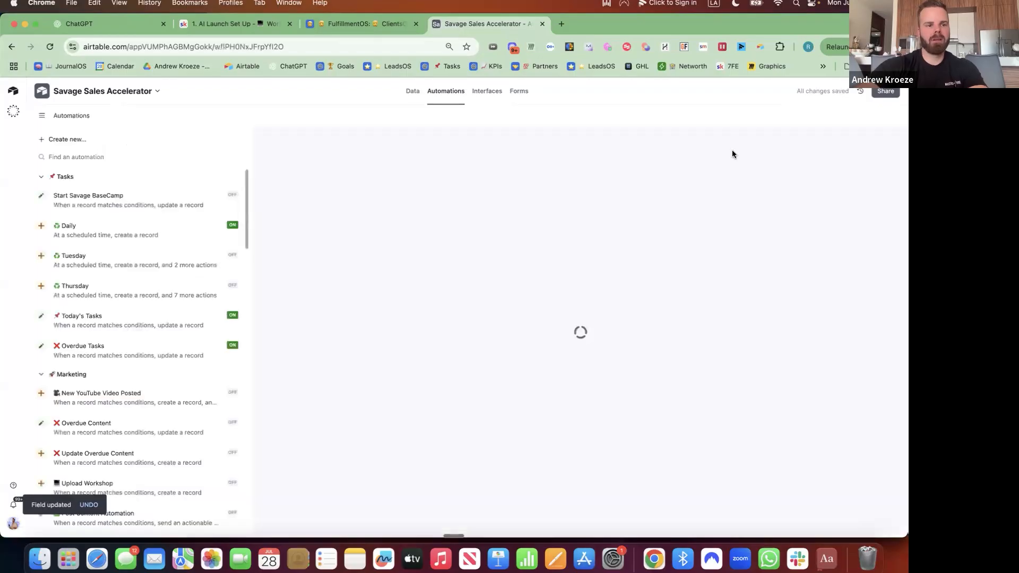
Find the SOP Task automation in the automations list and open it
{"action": "left_click", "coordinate": [192, 218]}
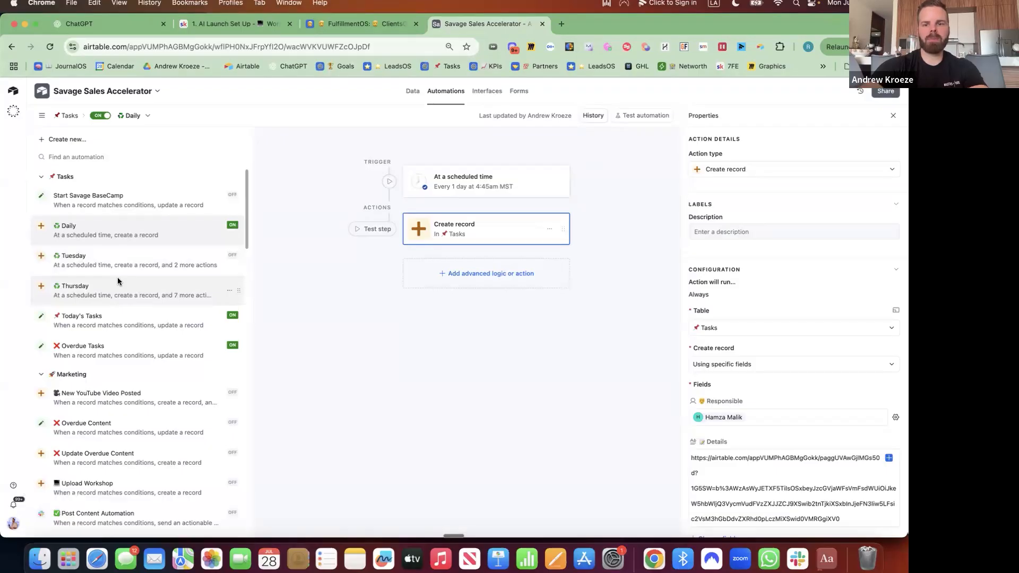
{"action": "scroll", "coordinate": [127, 329], "scroll_direction": "down", "scroll_amount": 15}
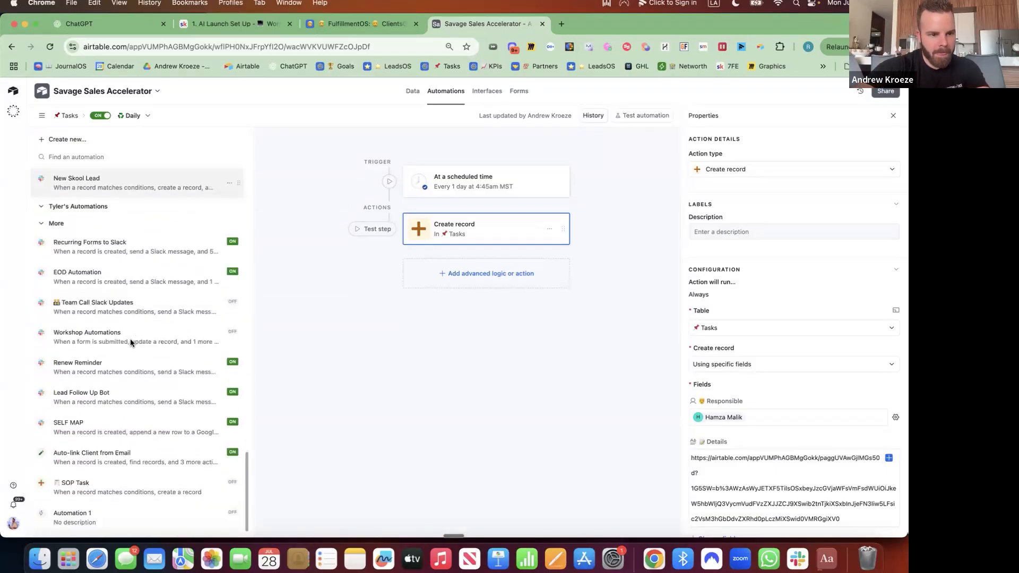
{"action": "scroll", "coordinate": [131, 340], "scroll_direction": "up", "scroll_amount": 15}
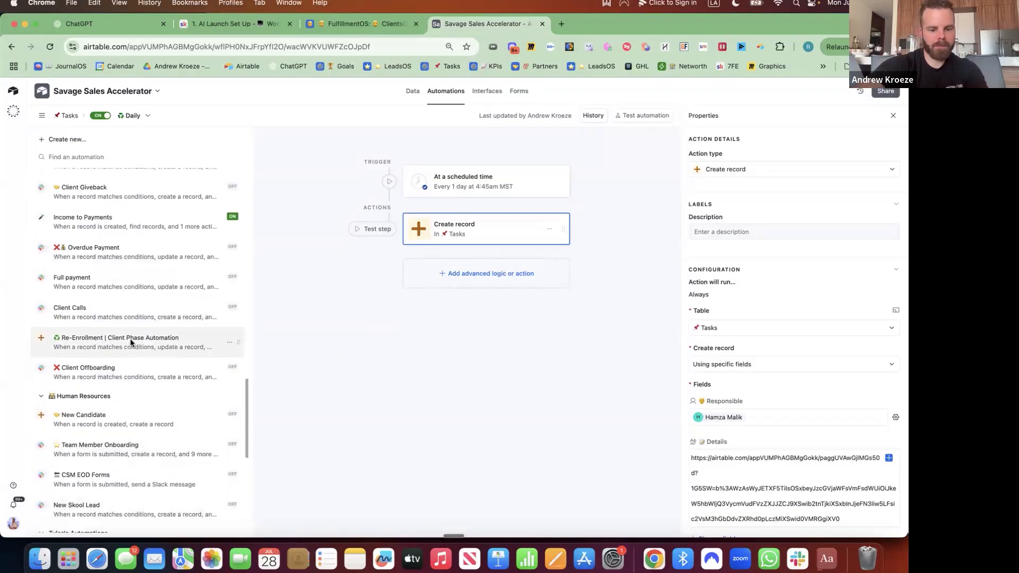
{"action": "key", "text": "super+f"}
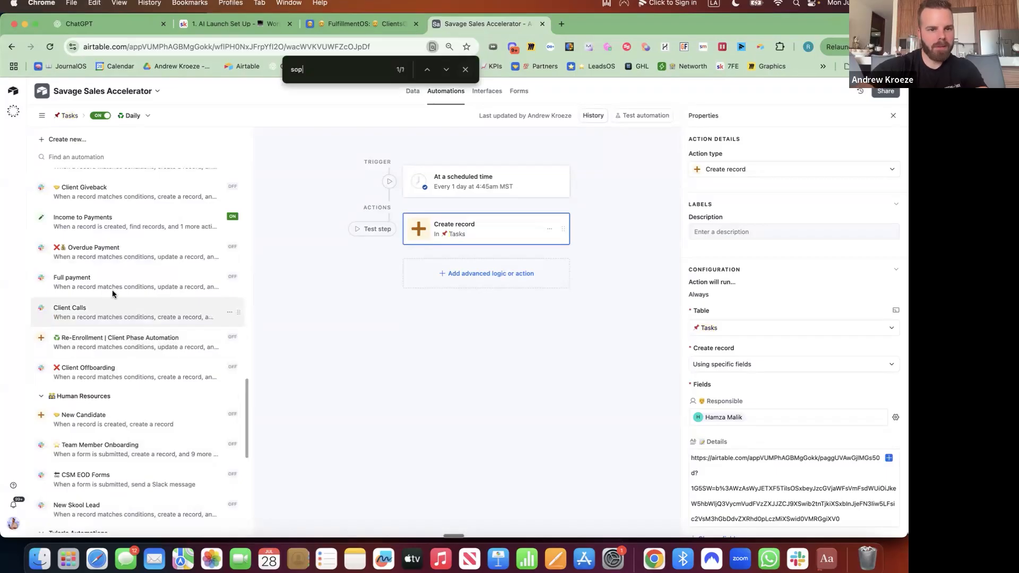
{"action": "scroll", "coordinate": [129, 289], "scroll_direction": "up", "scroll_amount": 1}
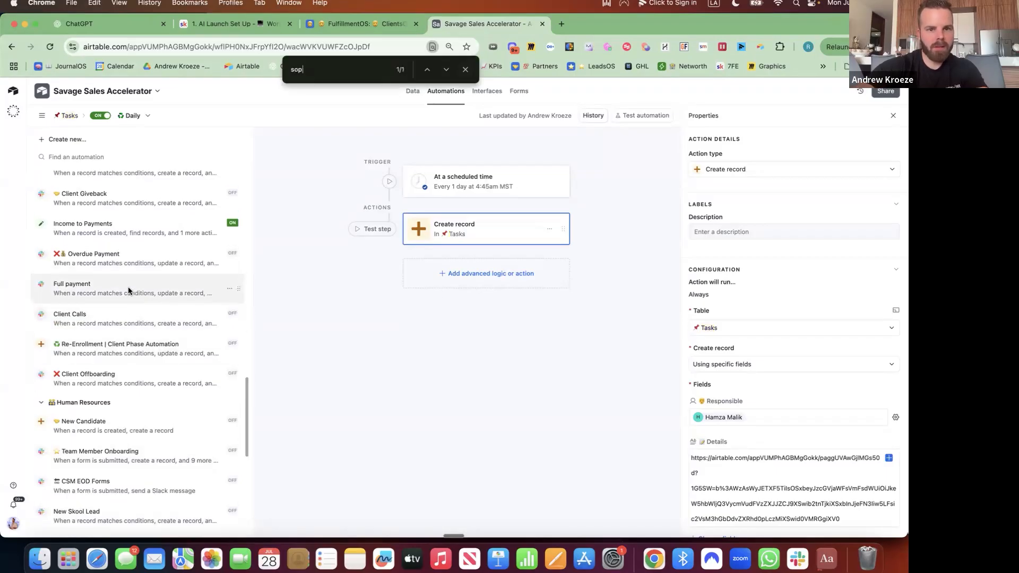
{"action": "left_click", "coordinate": [446, 70]}
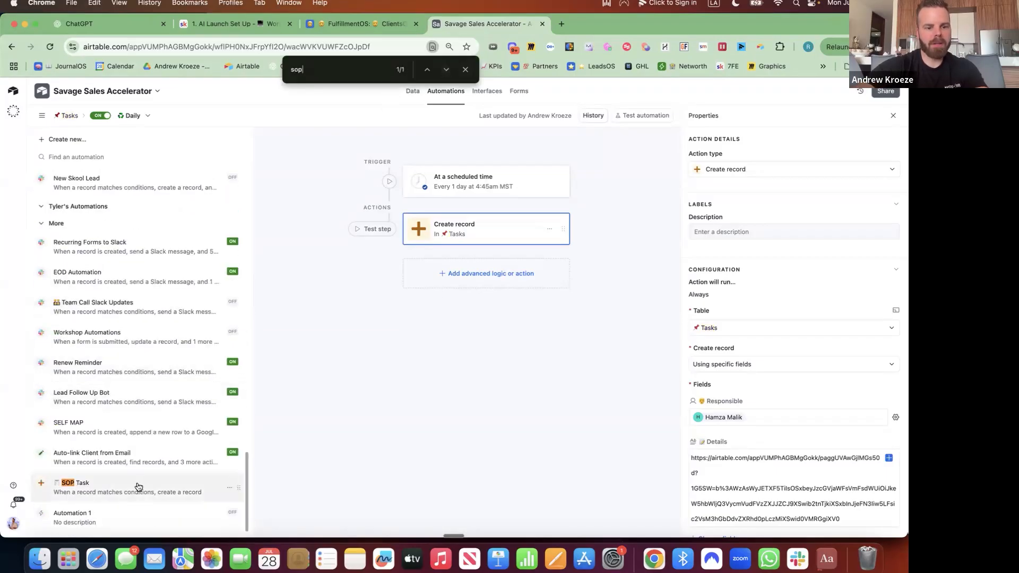
{"action": "left_click", "coordinate": [122, 488]}
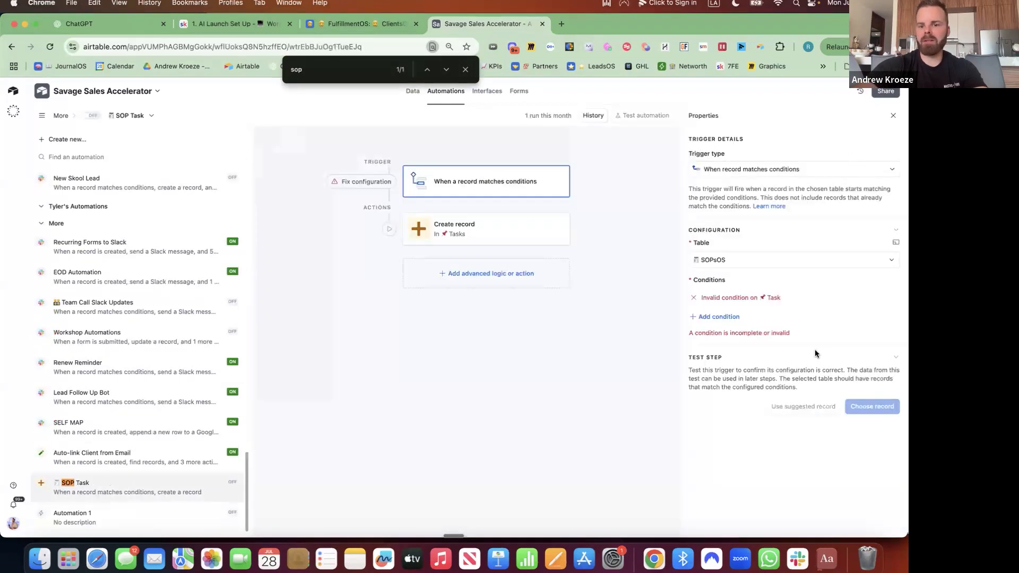
Replace the invalid trigger condition with Task is Send to Task
{"action": "left_click", "coordinate": [694, 298]}
{"action": "left_click", "coordinate": [715, 298]}
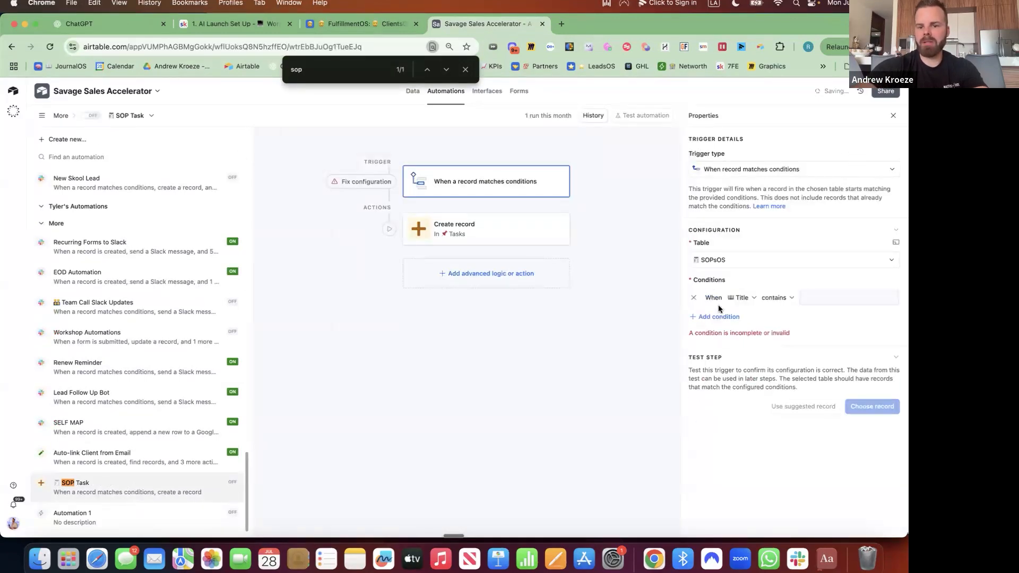
{"action": "left_click", "coordinate": [743, 298]}
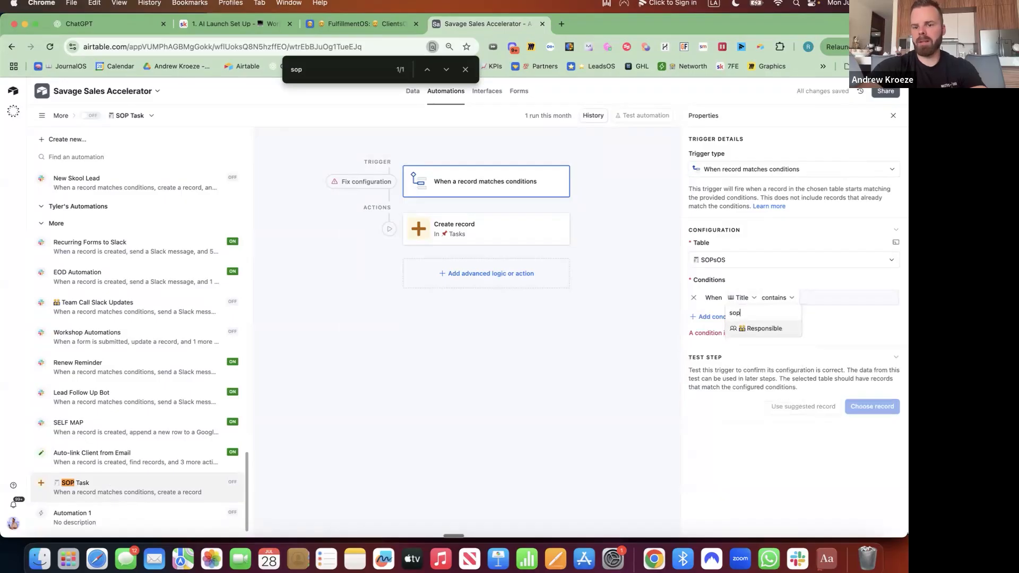
{"action": "type", "text": "task"}
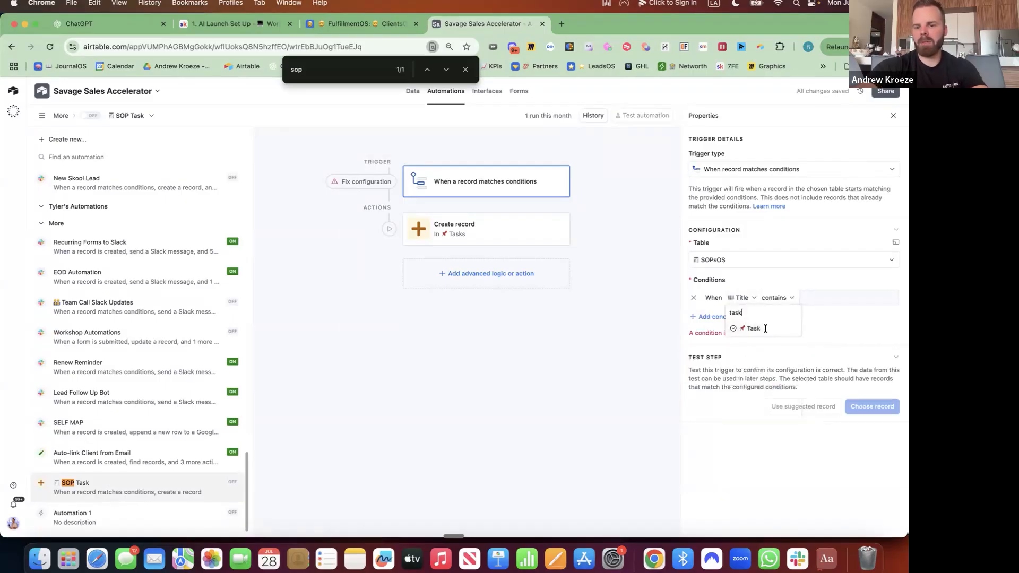
{"action": "left_click", "coordinate": [765, 329]}
{"action": "left_click", "coordinate": [821, 298]}
{"action": "left_click", "coordinate": [813, 335]}
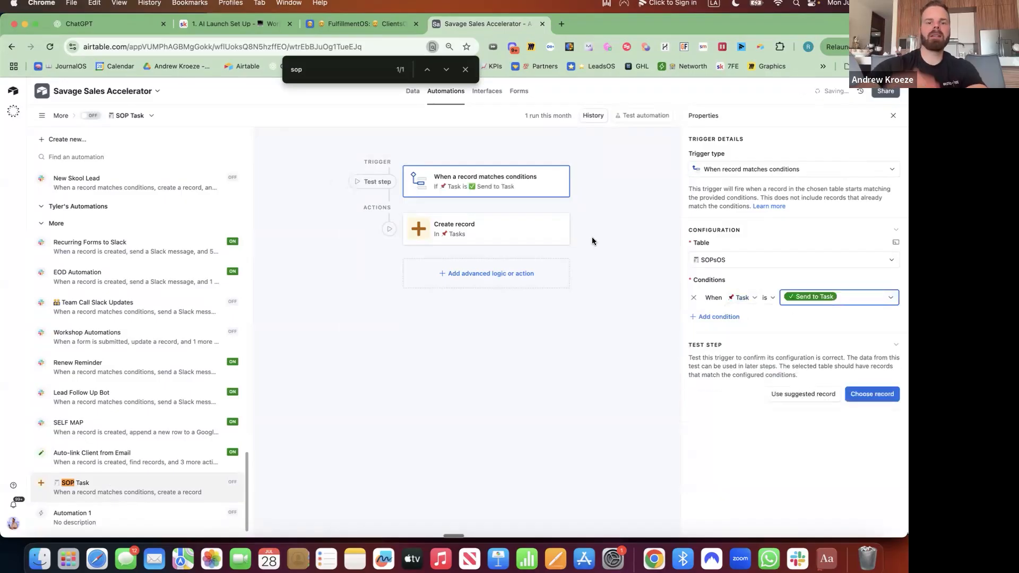
Add a SOPsOS group to the page containing a list with Large max size
{"action": "left_click", "coordinate": [489, 94]}
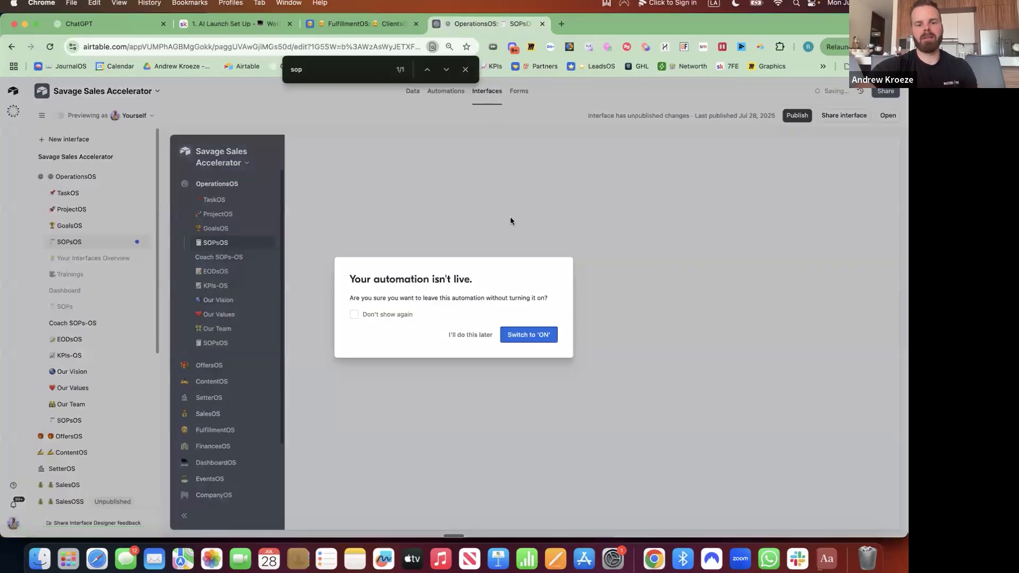
{"action": "left_click", "coordinate": [543, 339]}
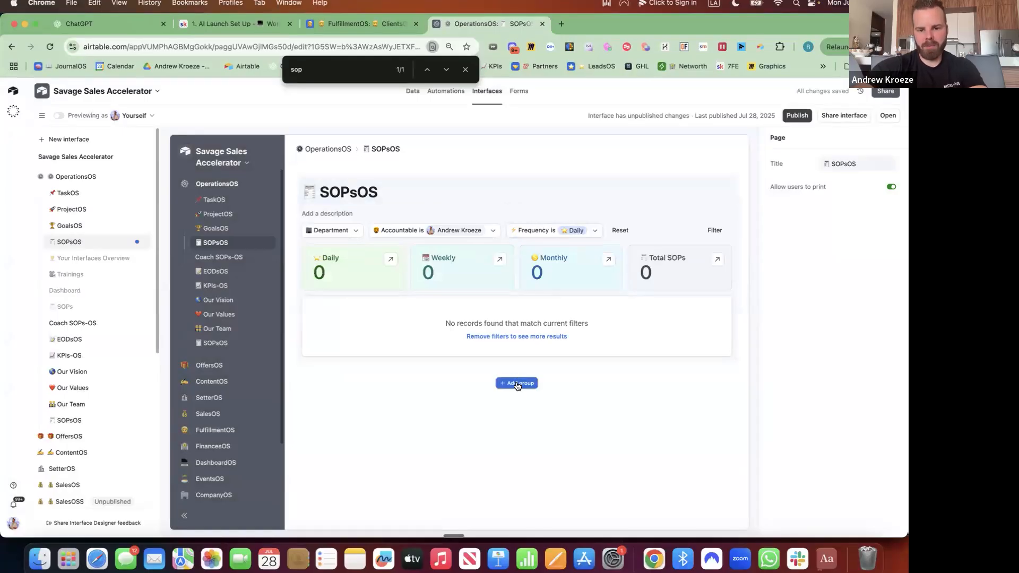
{"action": "left_click", "coordinate": [517, 383]}
{"action": "scroll", "coordinate": [509, 457], "scroll_direction": "down", "scroll_amount": 5}
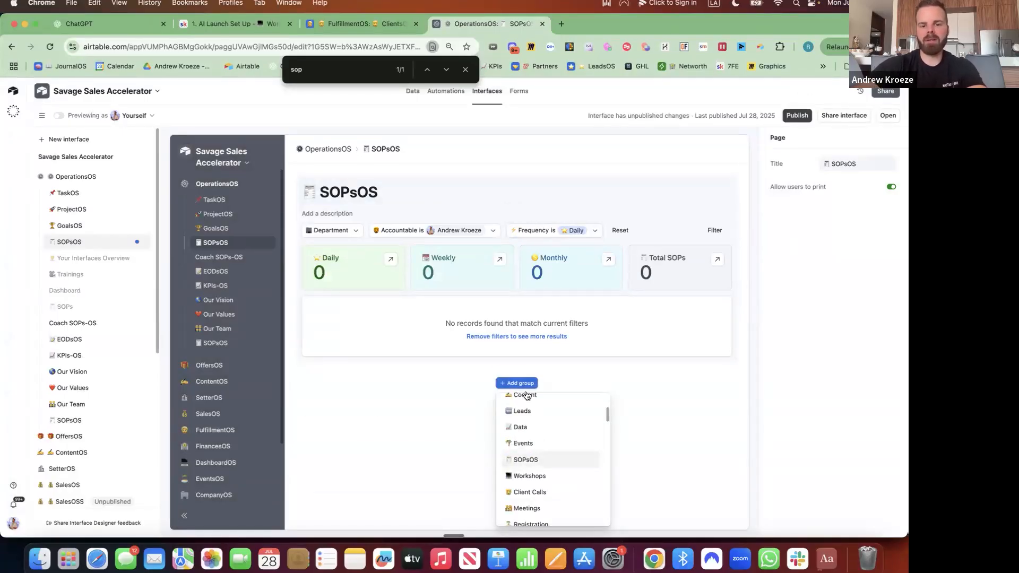
{"action": "left_click", "coordinate": [529, 464]}
{"action": "left_click", "coordinate": [514, 444]}
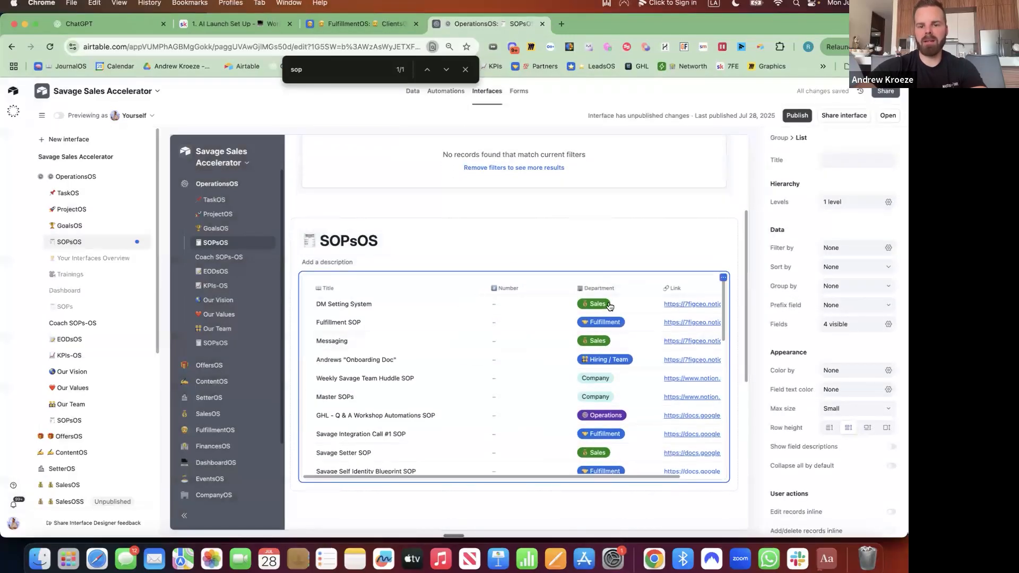
{"action": "left_click", "coordinate": [854, 408]}
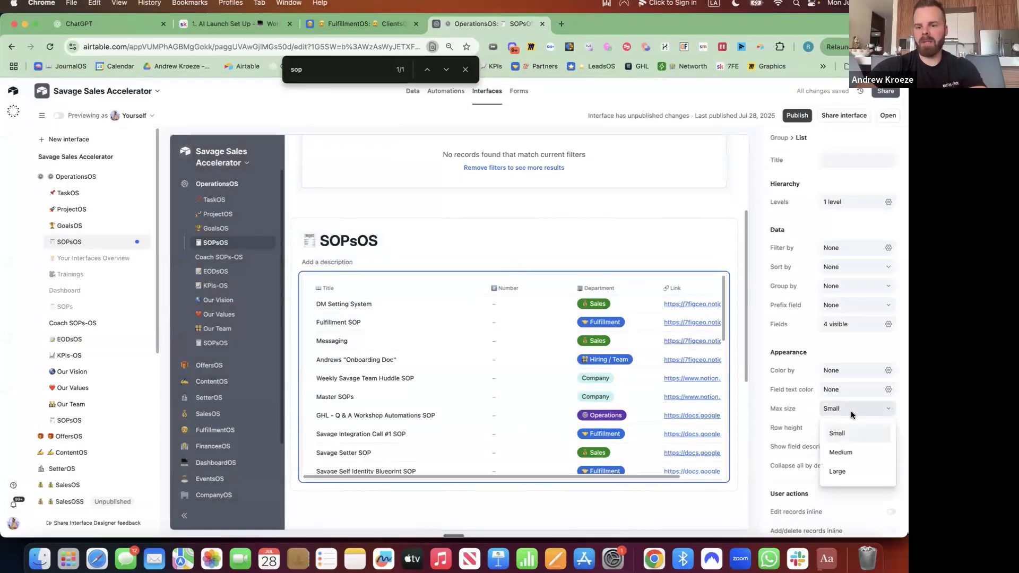
{"action": "left_click", "coordinate": [846, 470]}
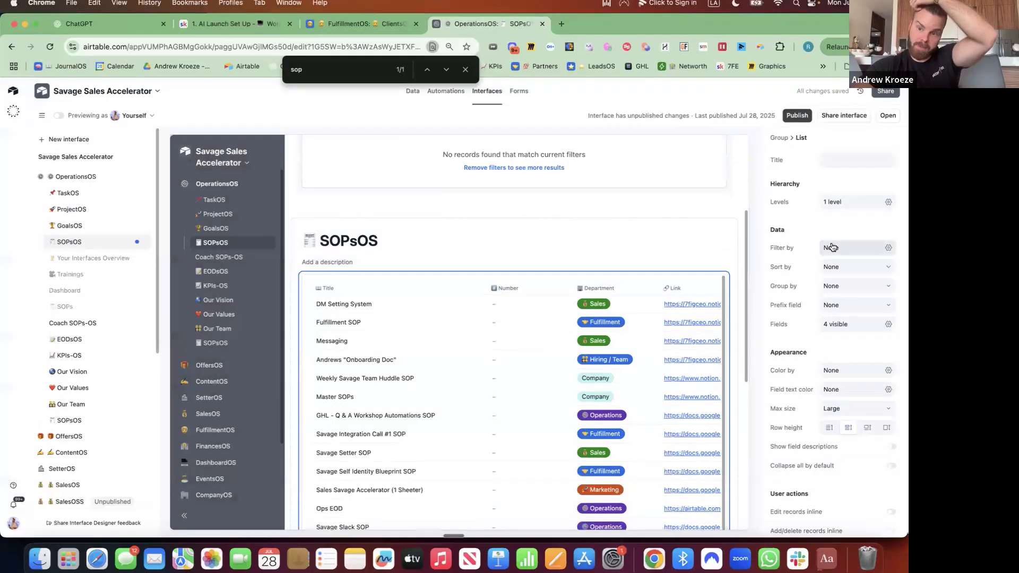
Show Date Added (after Title), Added By, Frequency and Details in the list, and hide Number
{"action": "left_click", "coordinate": [888, 326]}
{"action": "scroll", "coordinate": [785, 212], "scroll_direction": "down", "scroll_amount": 5}
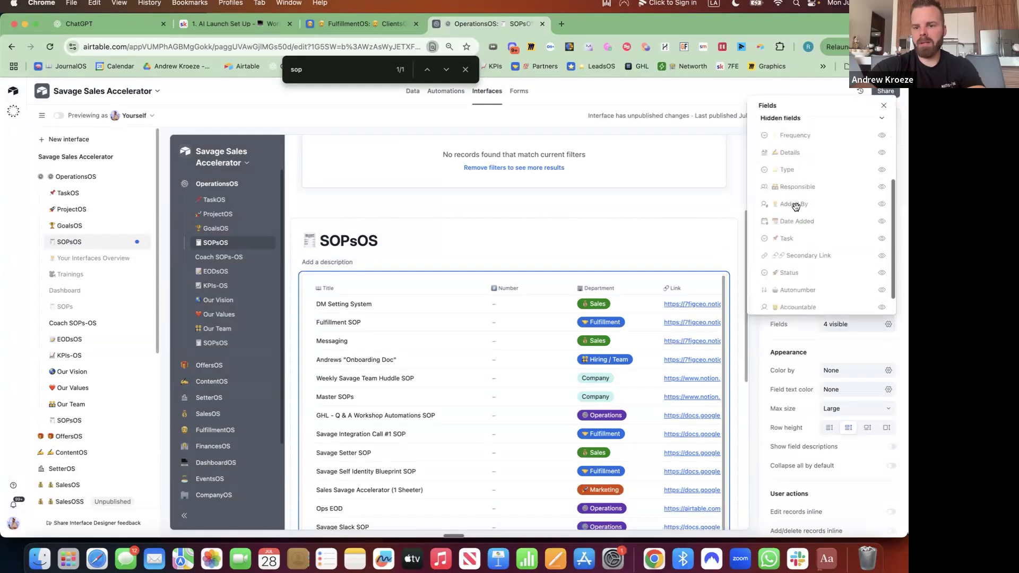
{"action": "left_click", "coordinate": [882, 198]}
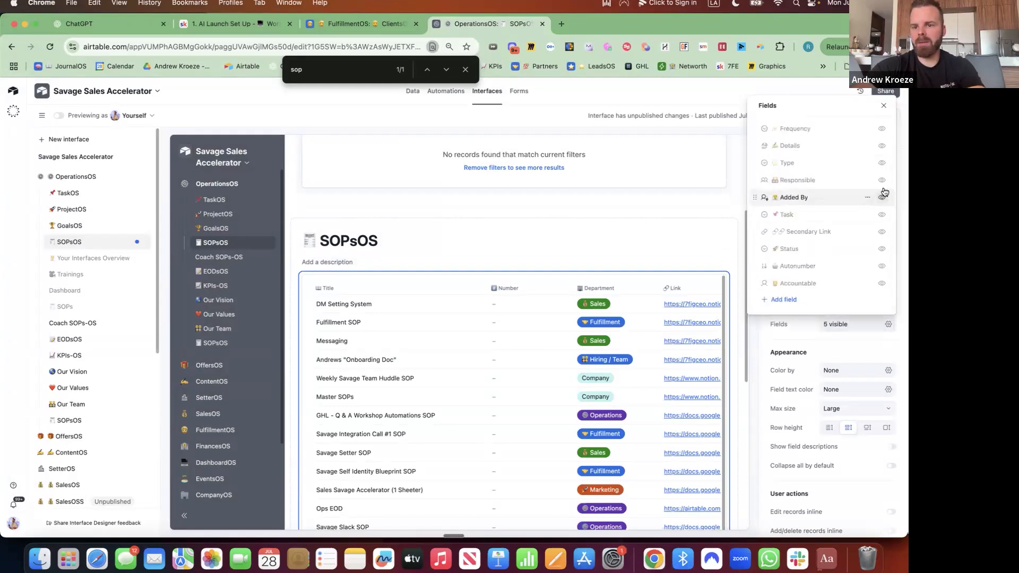
{"action": "left_click", "coordinate": [882, 198]}
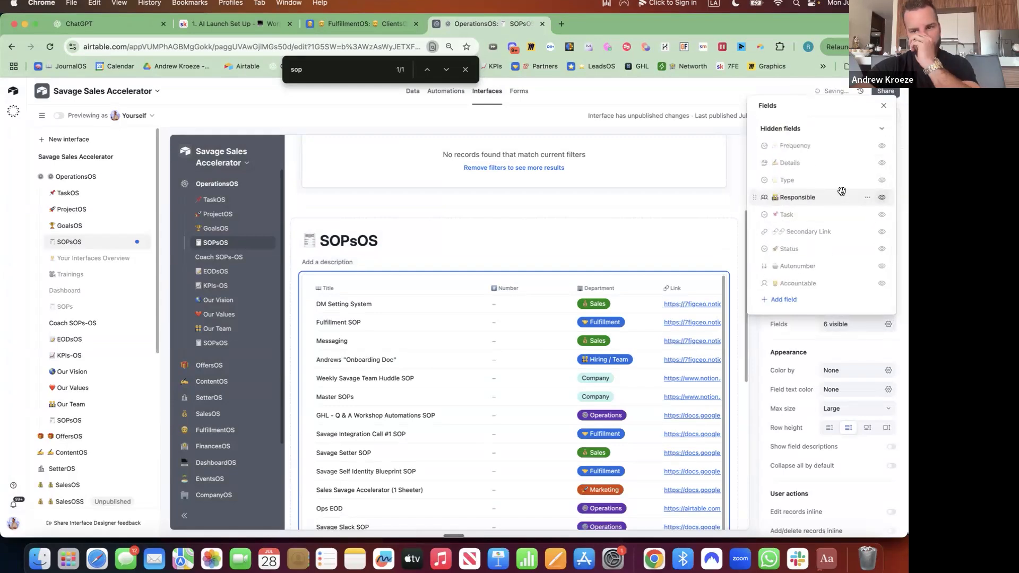
{"action": "scroll", "coordinate": [841, 191], "scroll_direction": "up", "scroll_amount": 2}
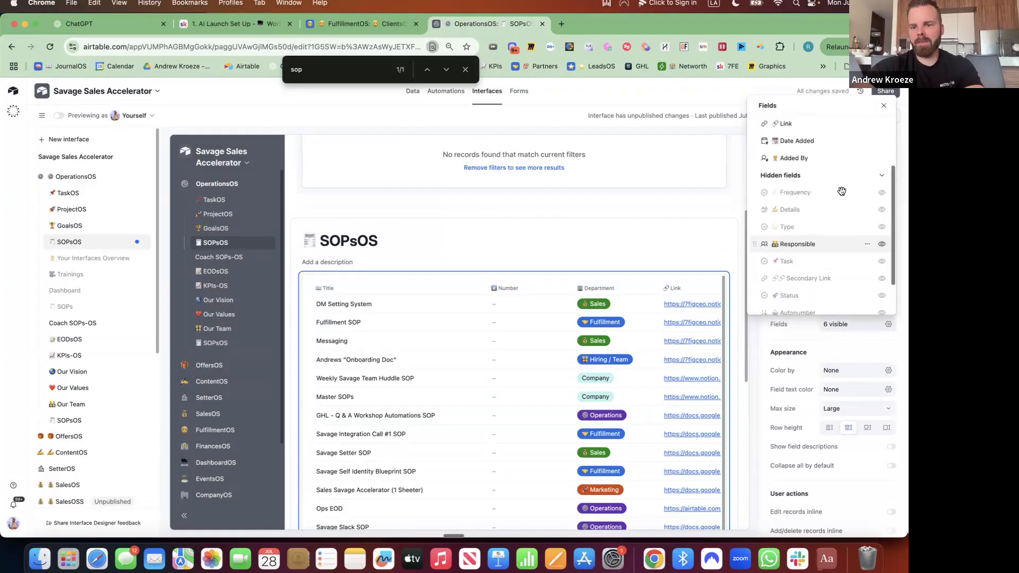
{"action": "left_click", "coordinate": [882, 196]}
{"action": "left_click", "coordinate": [882, 211]}
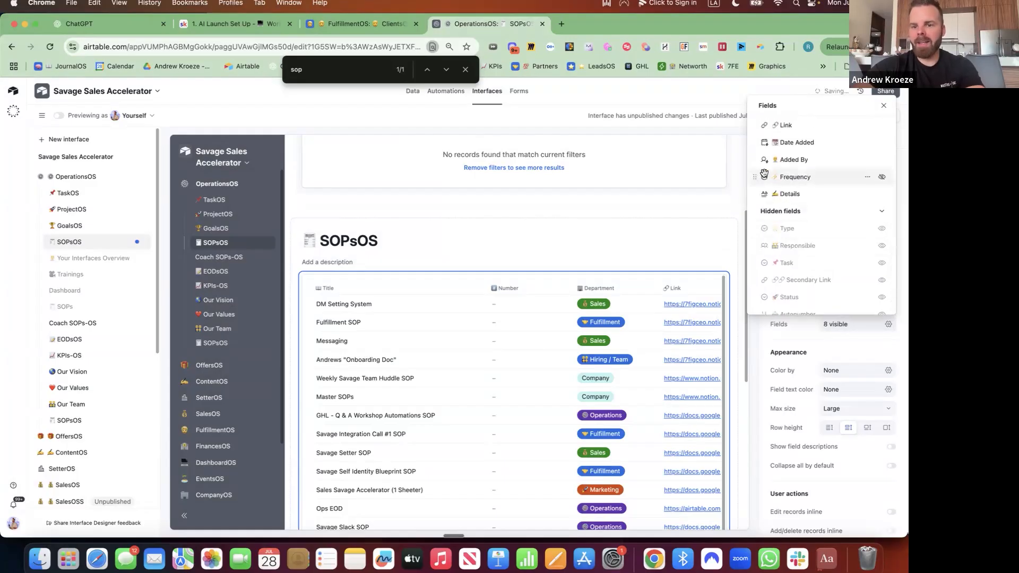
{"action": "scroll", "coordinate": [756, 192], "scroll_direction": "up", "scroll_amount": 2}
{"action": "left_click_drag", "start_coordinate": [756, 192], "coordinate": [756, 168]}
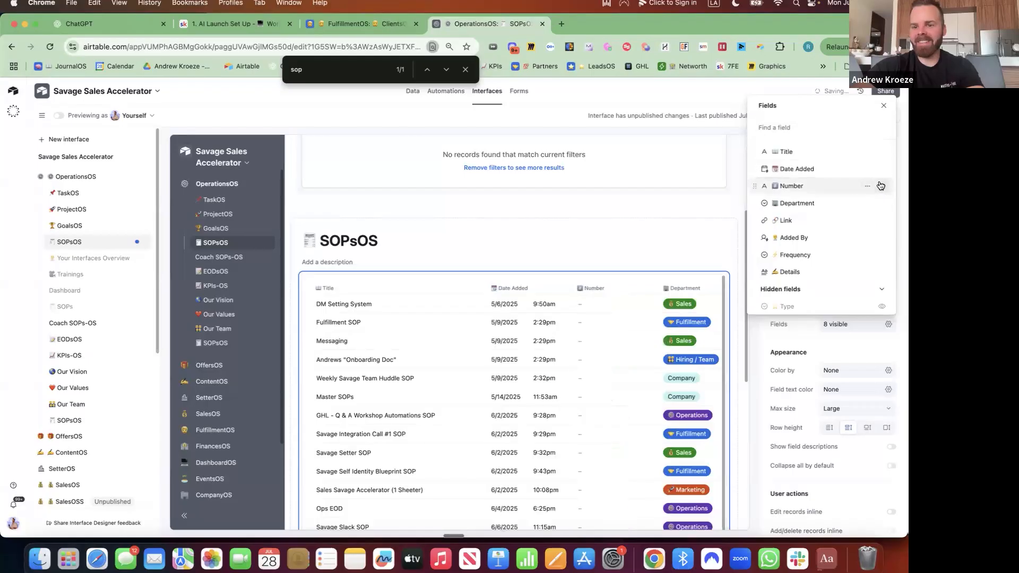
{"action": "left_click", "coordinate": [882, 186]}
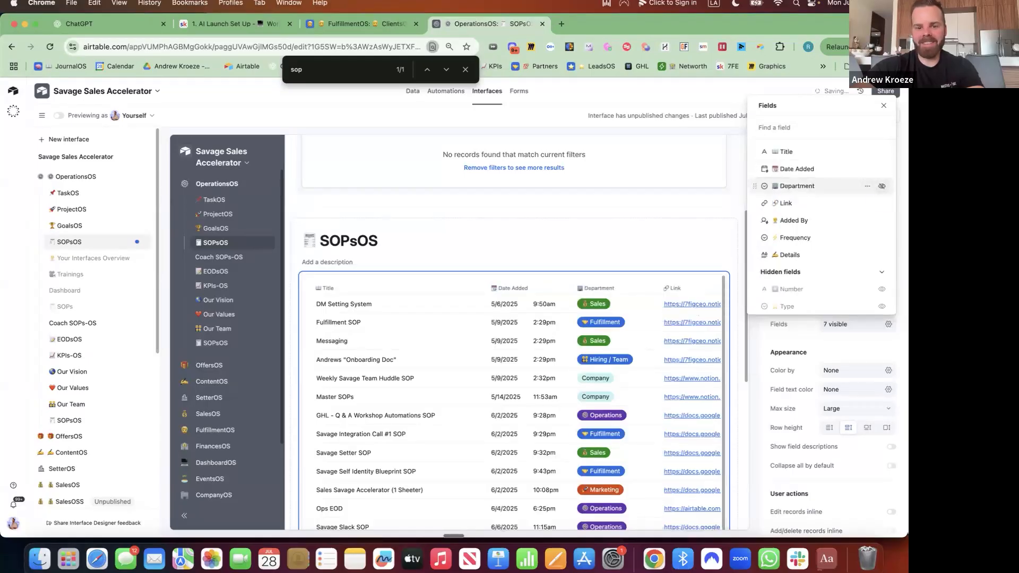
{"action": "left_click", "coordinate": [780, 345]}
Sort the list by Date Added, latest to earliest, and narrow the Title column
{"action": "left_click", "coordinate": [851, 266]}
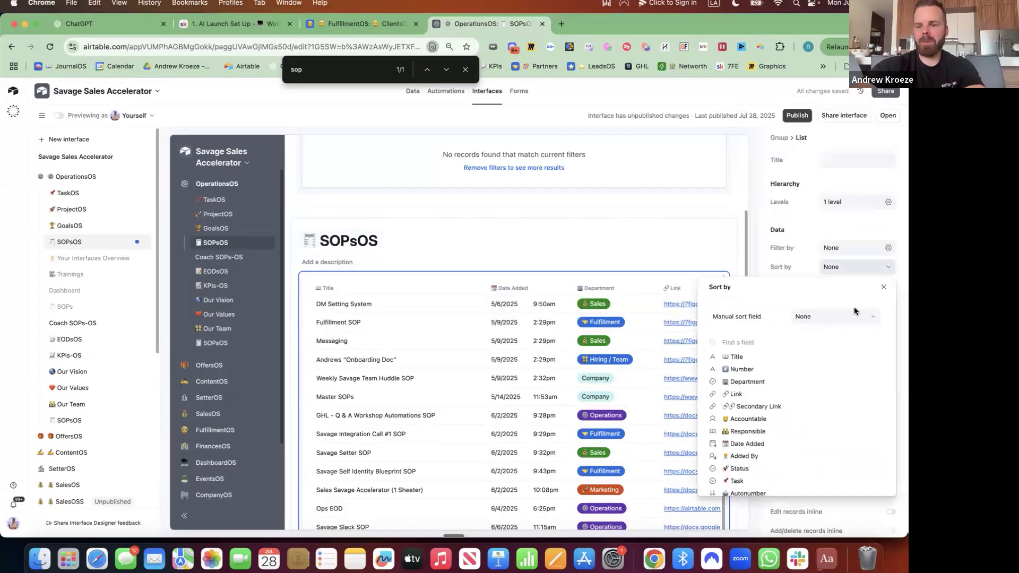
{"action": "left_click", "coordinate": [808, 322]}
{"action": "type", "text": "date"}
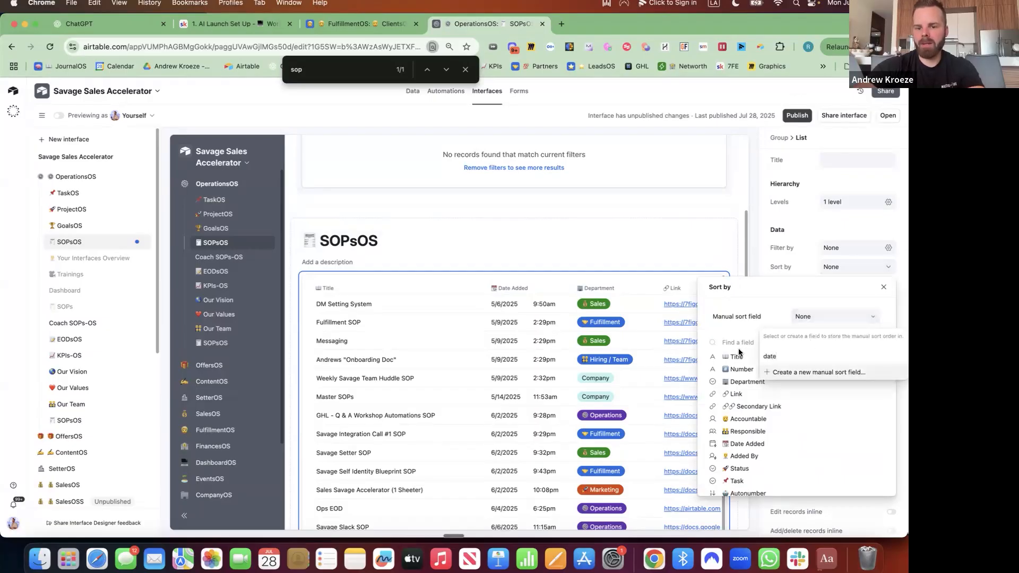
{"action": "left_click", "coordinate": [736, 346]}
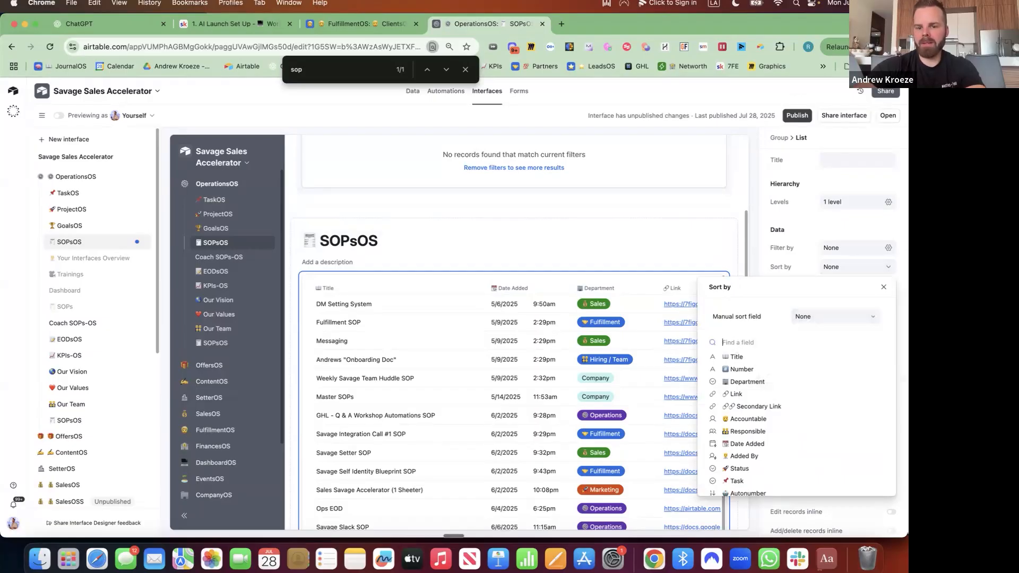
{"action": "left_click", "coordinate": [747, 357]}
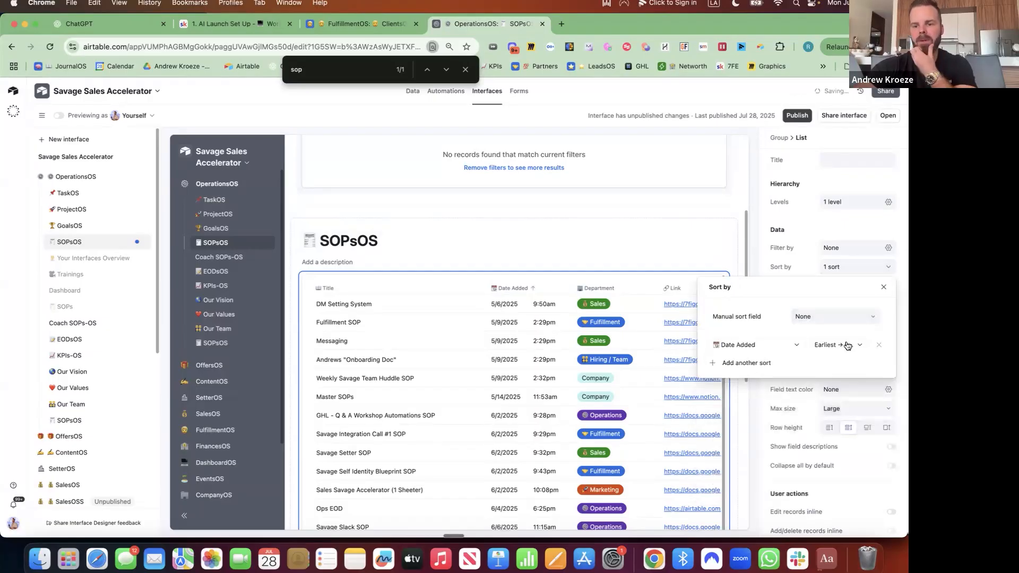
{"action": "left_click", "coordinate": [849, 343]}
{"action": "left_click", "coordinate": [843, 376]}
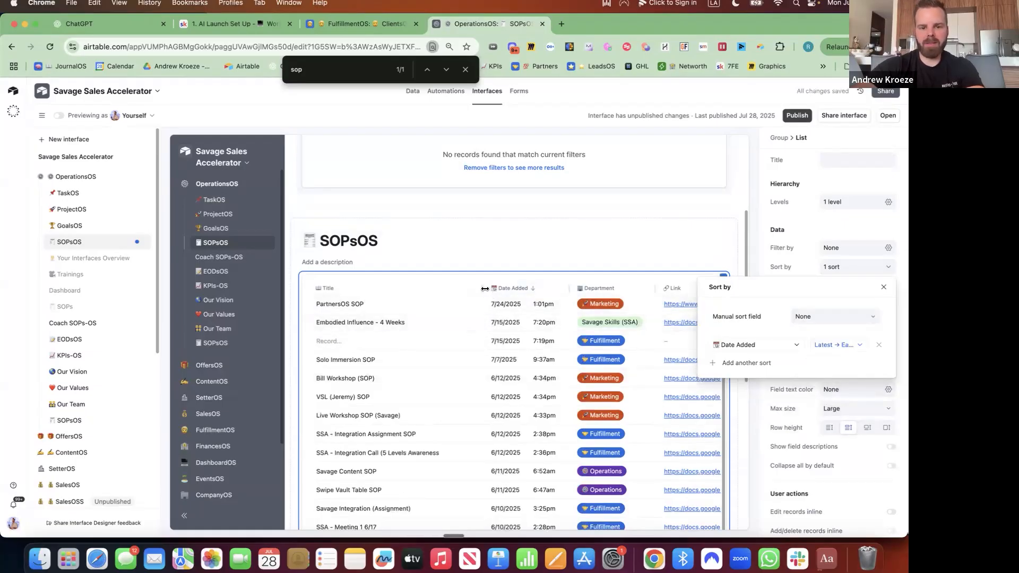
{"action": "left_click", "coordinate": [486, 291]}
{"action": "left_click_drag", "start_coordinate": [481, 288], "coordinate": [457, 289]}
Show the Status and Accountable fields, with Status placed right after Department
{"action": "left_click", "coordinate": [890, 325]}
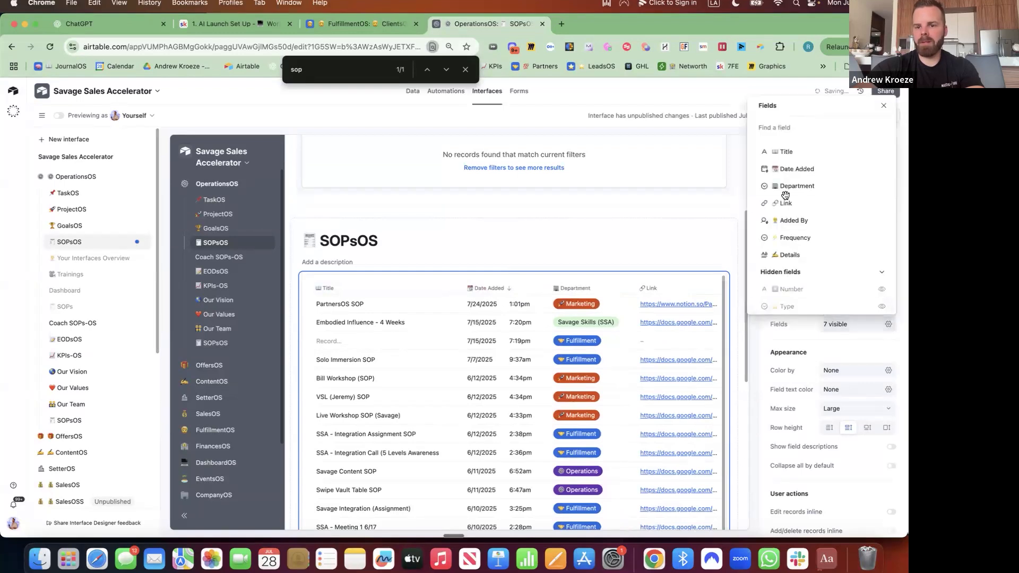
{"action": "scroll", "coordinate": [795, 281], "scroll_direction": "down", "scroll_amount": 2}
{"action": "scroll", "coordinate": [796, 281], "scroll_direction": "down", "scroll_amount": 2}
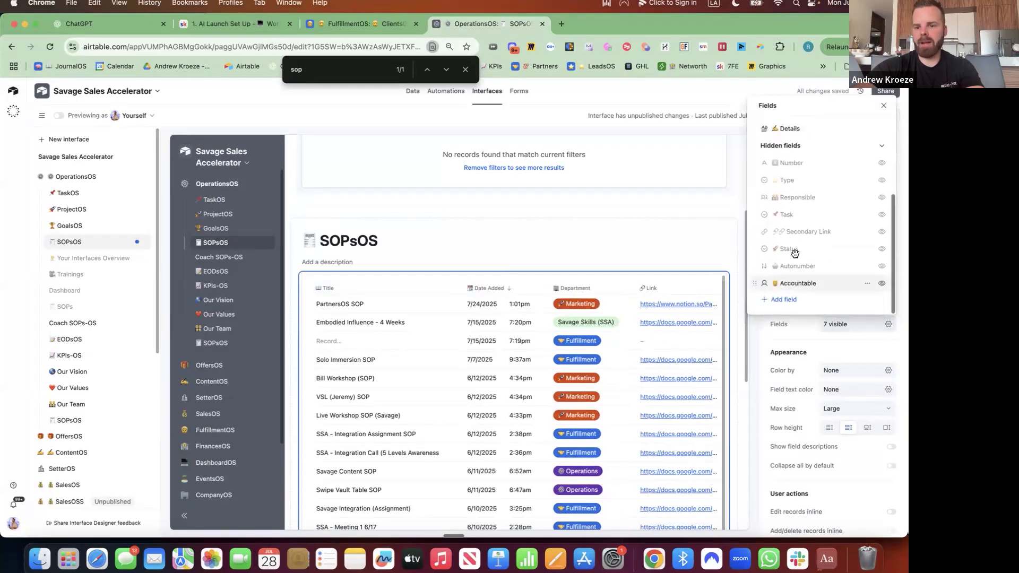
{"action": "left_click", "coordinate": [882, 249]}
{"action": "left_click", "coordinate": [881, 283]}
{"action": "scroll", "coordinate": [775, 212], "scroll_direction": "up", "scroll_amount": 4}
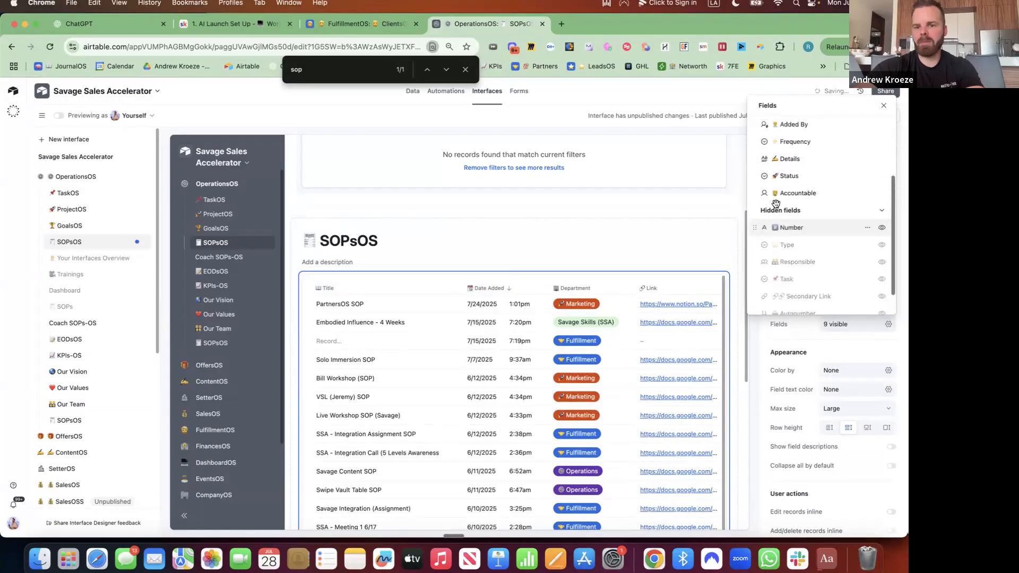
{"action": "left_click_drag", "start_coordinate": [756, 254], "coordinate": [754, 200]}
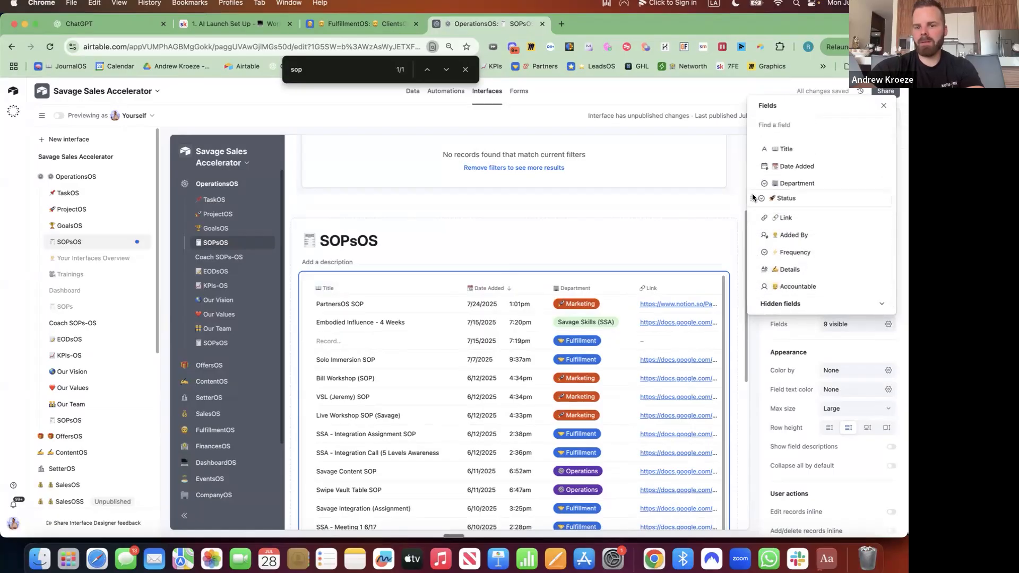
{"action": "left_click_drag", "start_coordinate": [757, 285], "coordinate": [753, 199]}
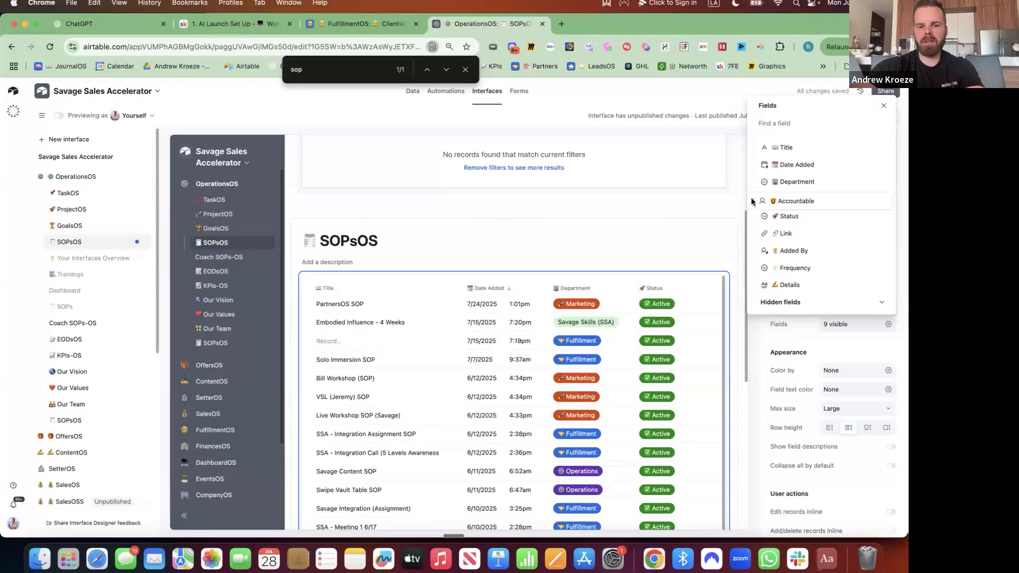
Add a bar chart above the SOP list titled 'SOP Creation' with a page emoji
{"action": "left_click", "coordinate": [513, 270]}
{"action": "left_click", "coordinate": [548, 320]}
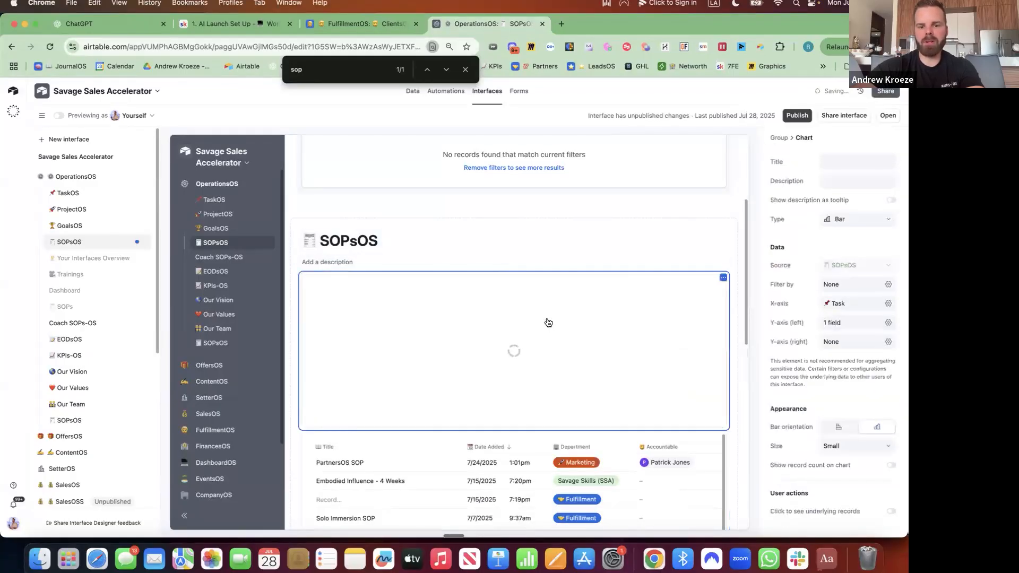
{"action": "left_click", "coordinate": [828, 162]}
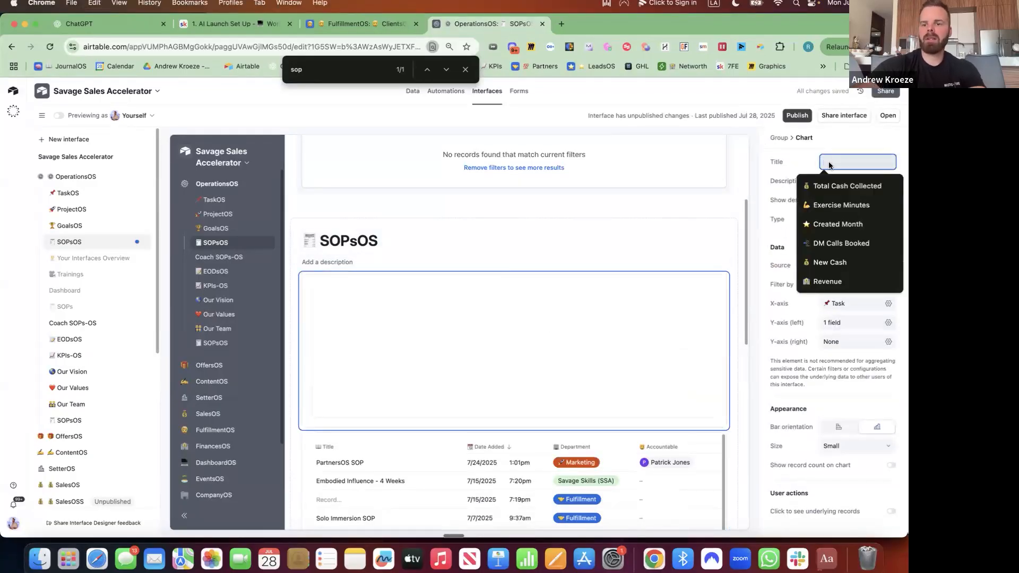
{"action": "key", "text": "ctrl+super+space"}
{"action": "left_click", "coordinate": [805, 215]}
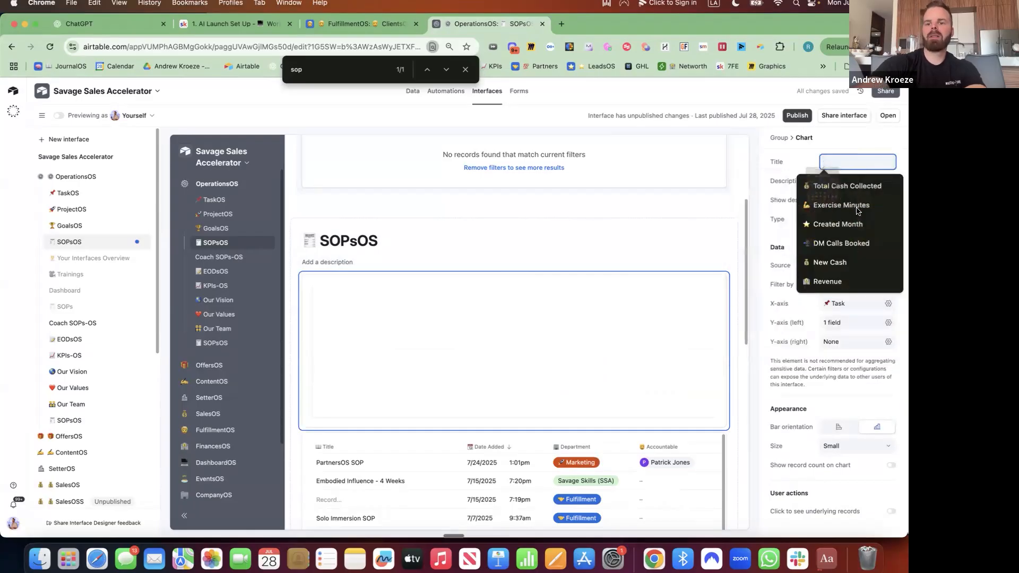
{"action": "type", "text": "SOP"}
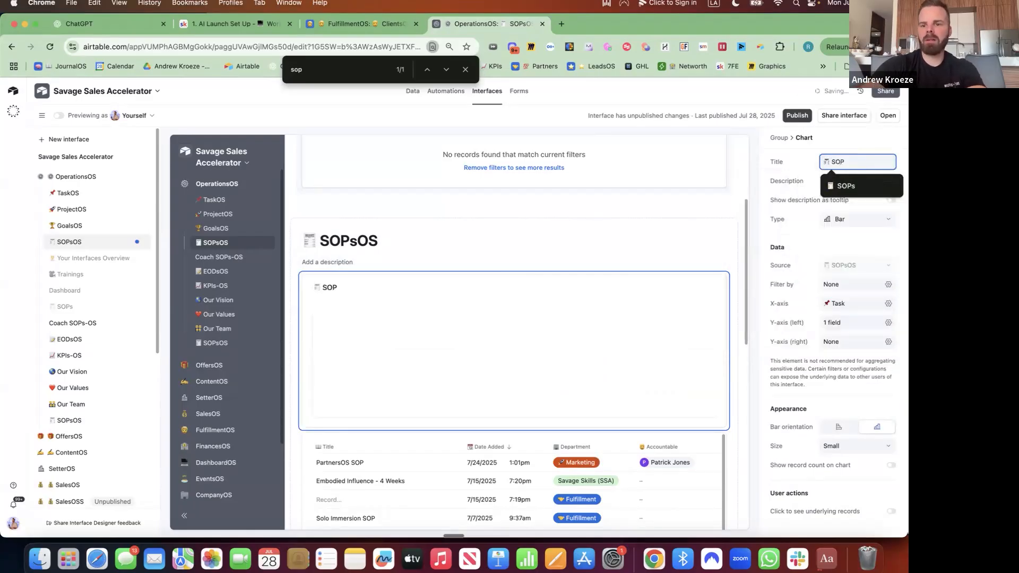
{"action": "type", "text": " Creation"}
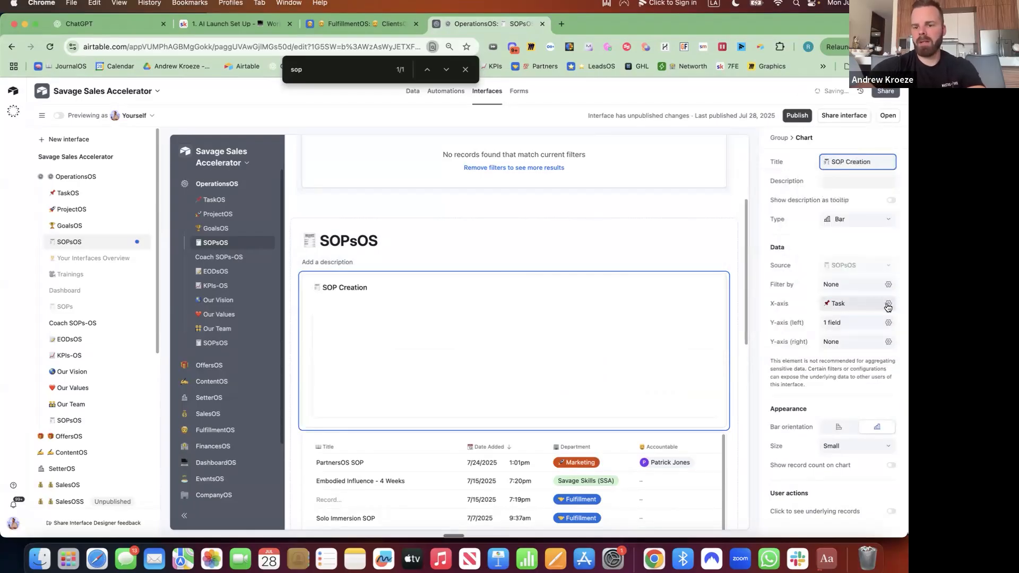
Set the chart's X-axis to Date Added, grouped by month
{"action": "left_click", "coordinate": [888, 305]}
{"action": "left_click", "coordinate": [843, 368]}
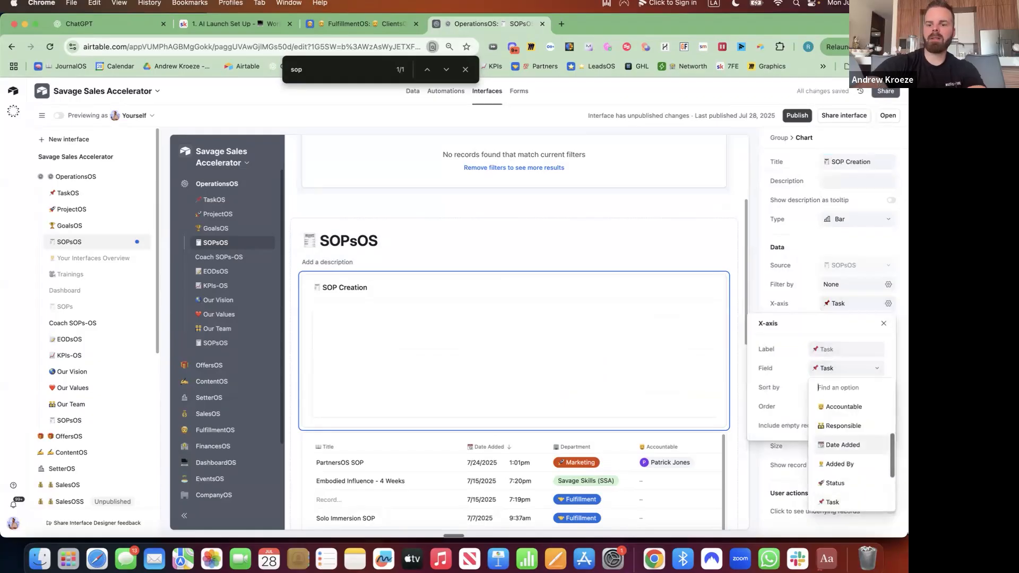
{"action": "type", "text": "date"}
{"action": "left_click", "coordinate": [866, 406]}
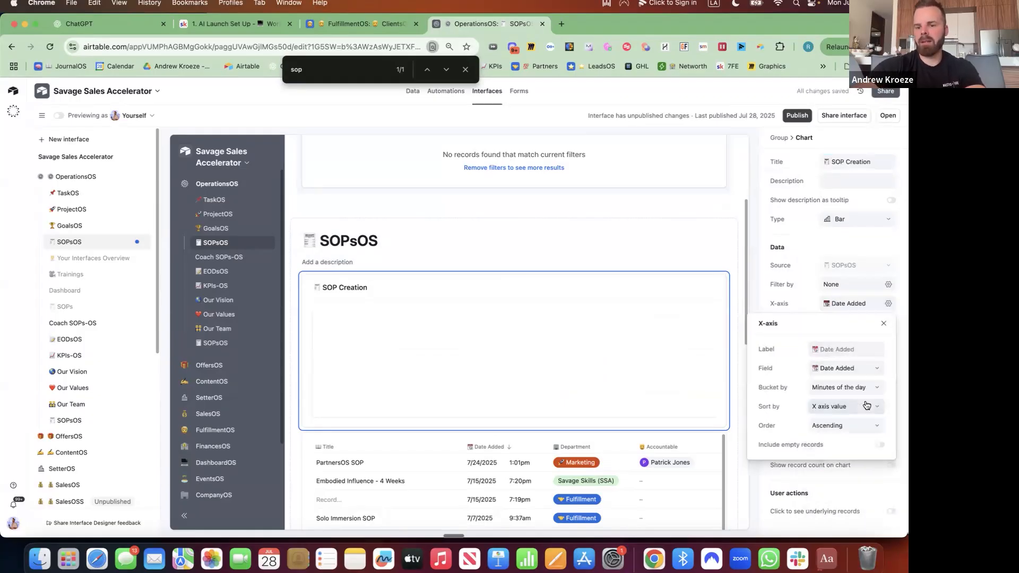
{"action": "left_click", "coordinate": [860, 388]}
{"action": "left_click", "coordinate": [831, 501]}
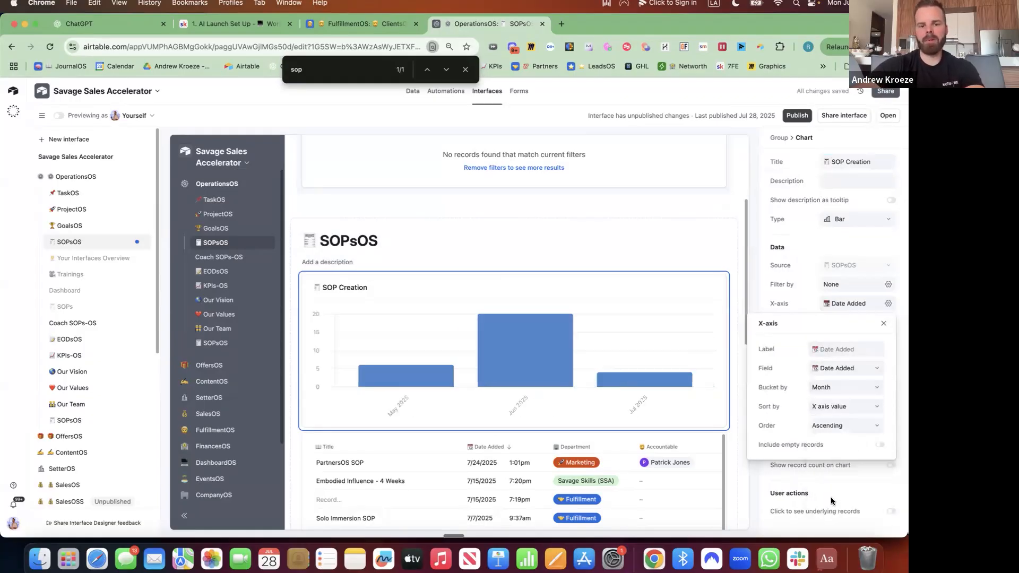
{"action": "left_click", "coordinate": [768, 293]}
Stack the chart's bars by Added By and show record counts on the bars
{"action": "left_click", "coordinate": [889, 322]}
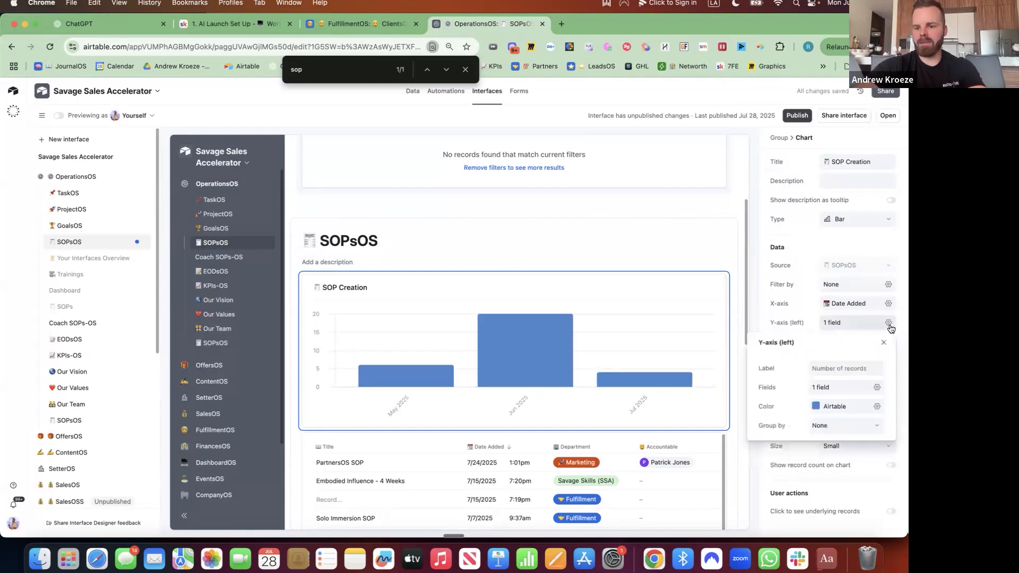
{"action": "left_click", "coordinate": [851, 427]}
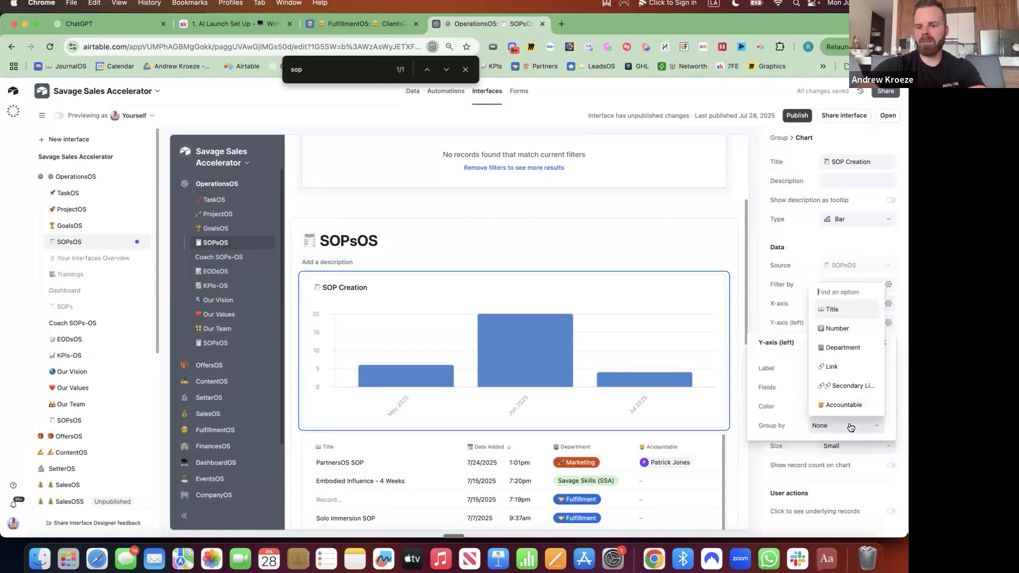
{"action": "type", "text": "crea"}
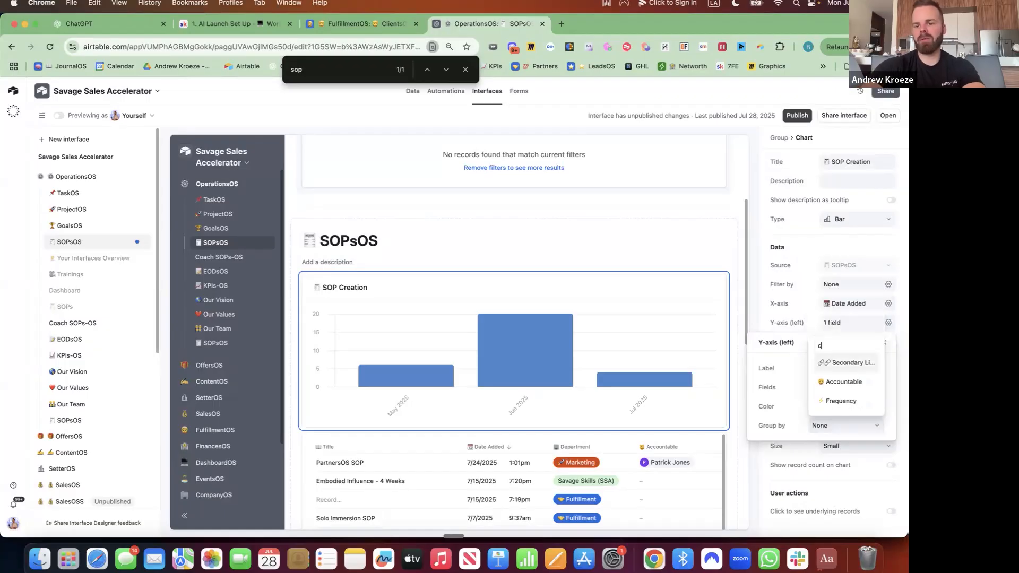
{"action": "key", "text": "BackSpace"}
{"action": "key", "text": "BackSpace"}
{"action": "key", "text": "BackSpace"}
{"action": "type", "text": "by"}
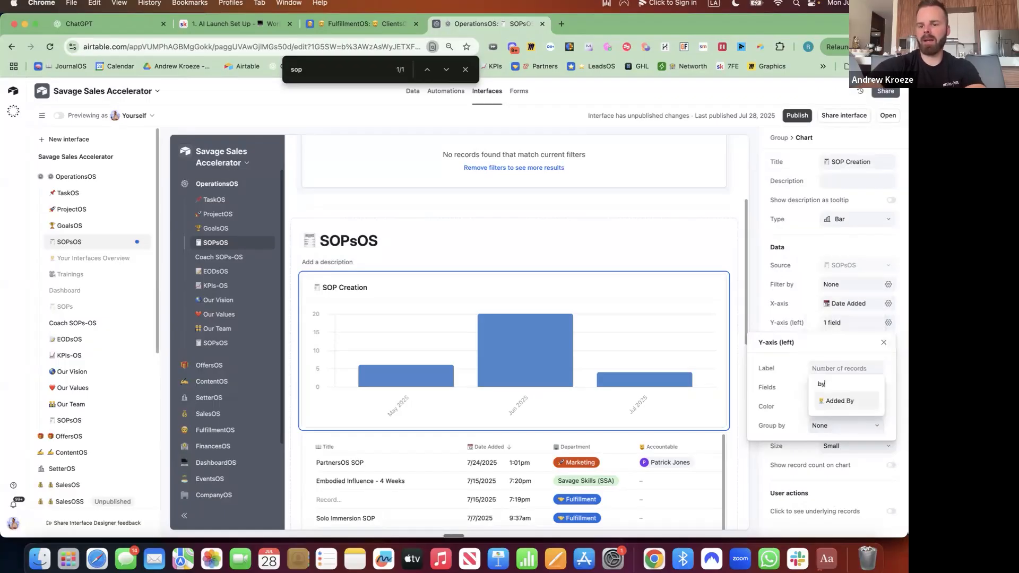
{"action": "left_click", "coordinate": [843, 402]}
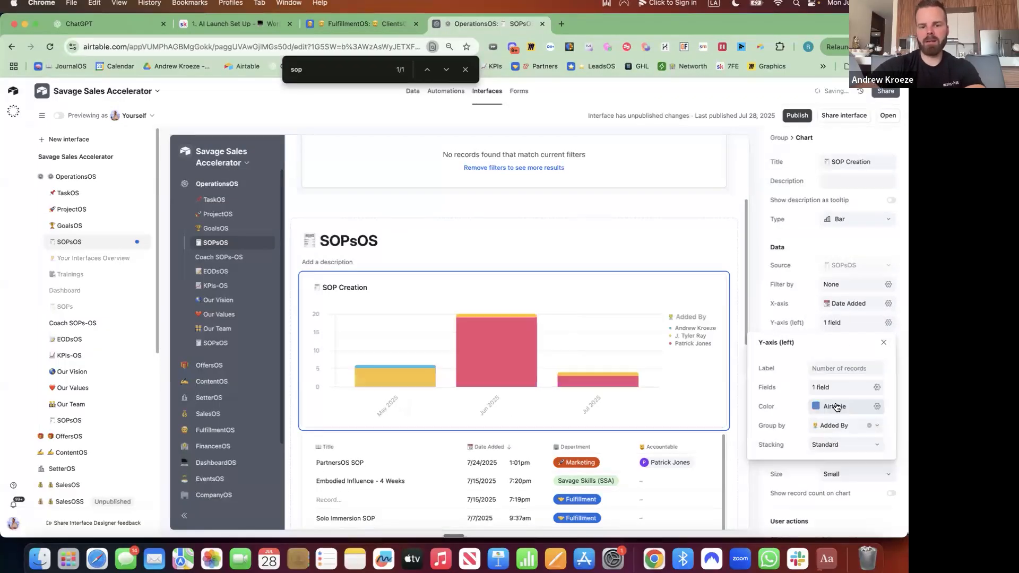
{"action": "left_click", "coordinate": [774, 303]}
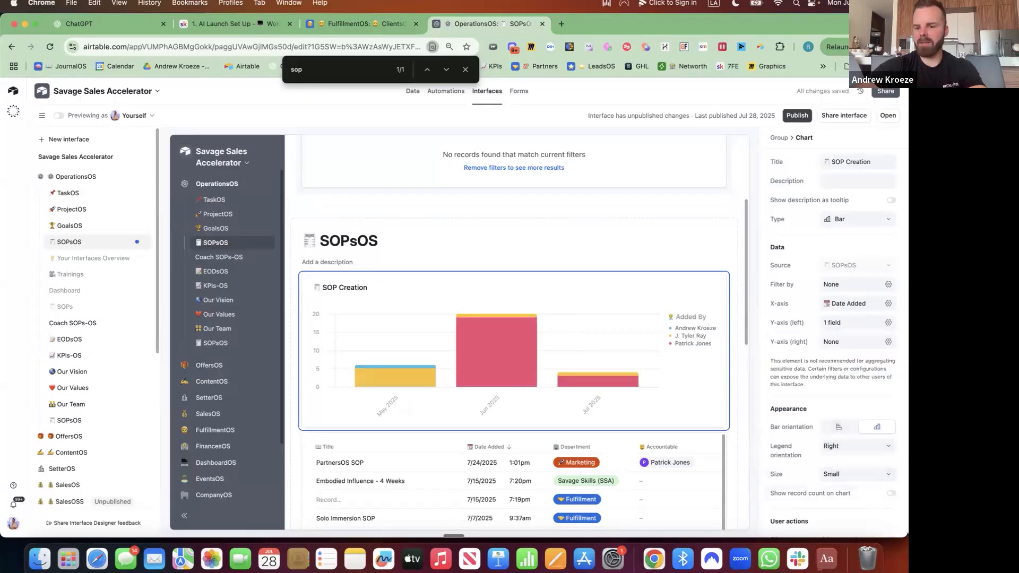
{"action": "left_click", "coordinate": [891, 493]}
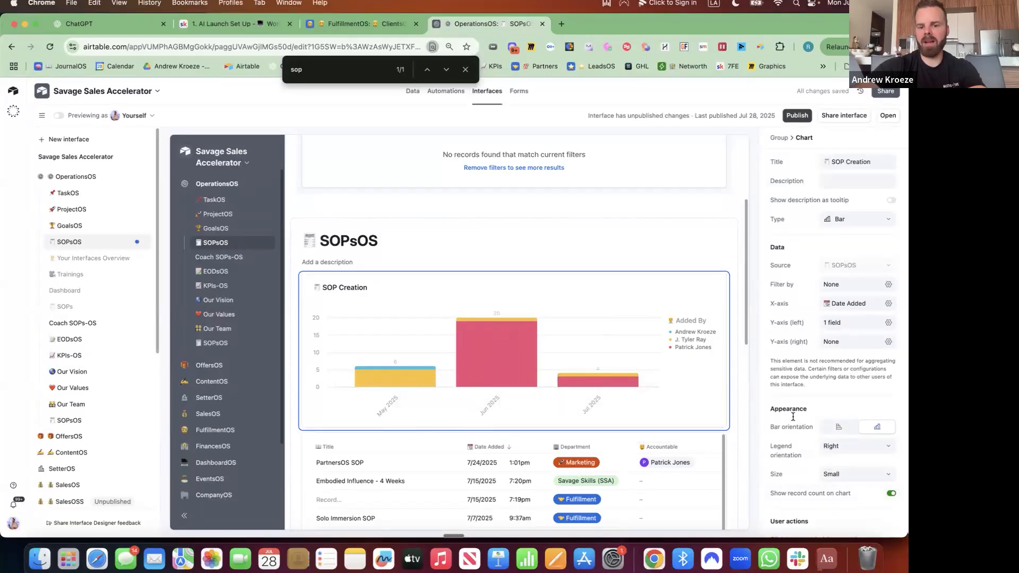
Open the PartnersOS SOP record from the list, allow record details, then close it
{"action": "scroll", "coordinate": [584, 382], "scroll_direction": "down", "scroll_amount": 3}
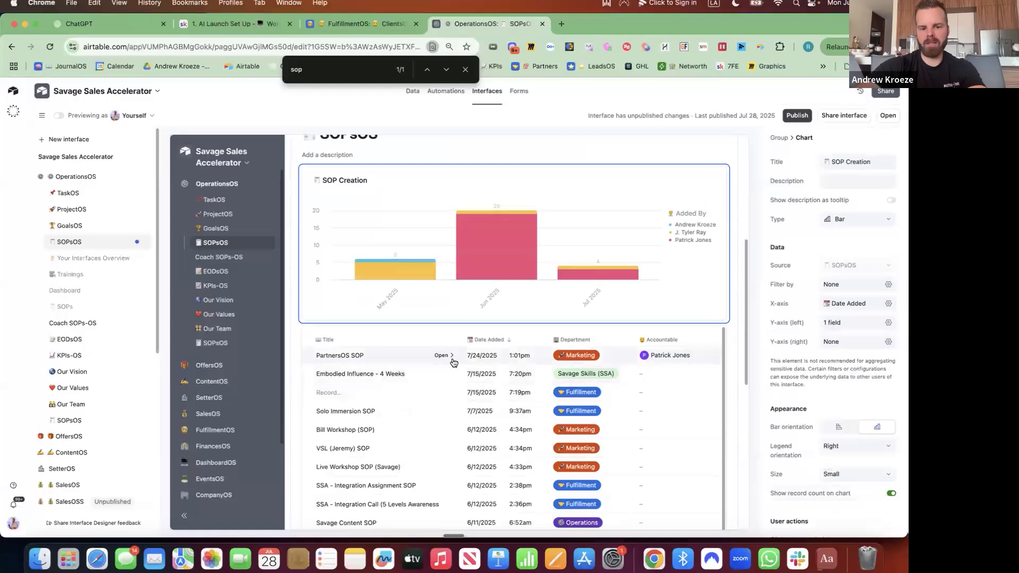
{"action": "left_click", "coordinate": [451, 356]}
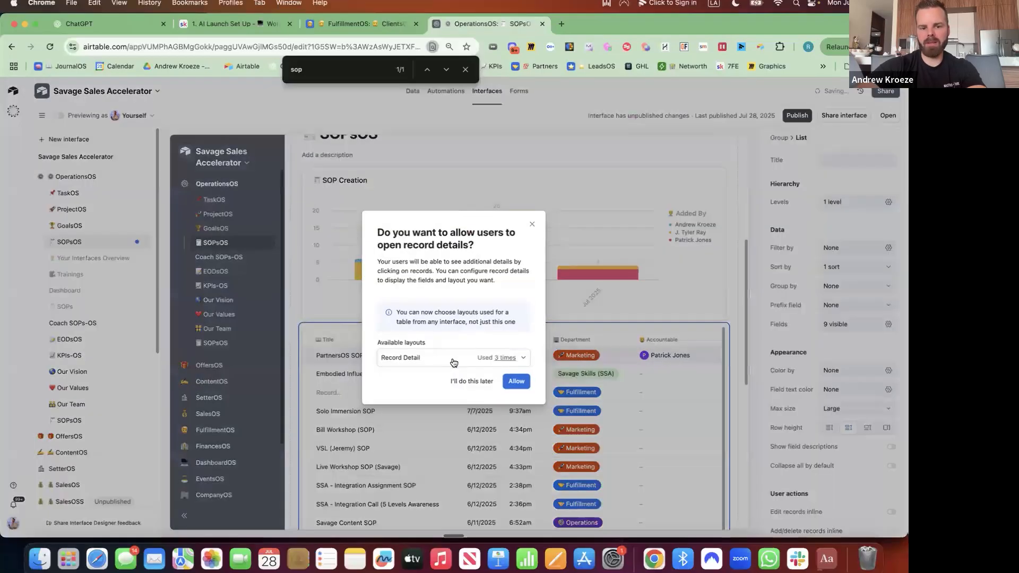
{"action": "left_click", "coordinate": [525, 383]}
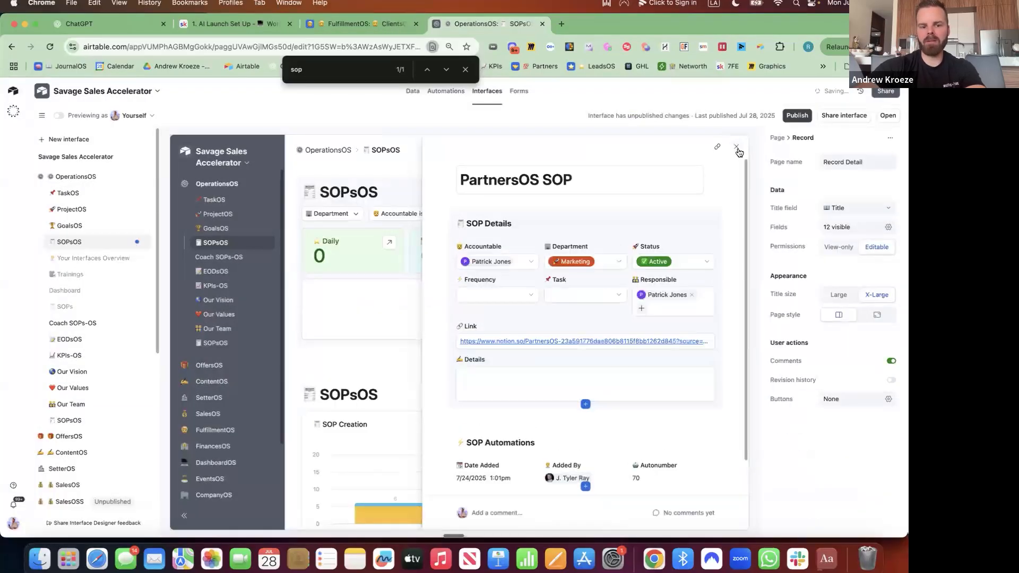
{"action": "left_click", "coordinate": [424, 291]}
{"action": "scroll", "coordinate": [483, 216], "scroll_direction": "down", "scroll_amount": 5}
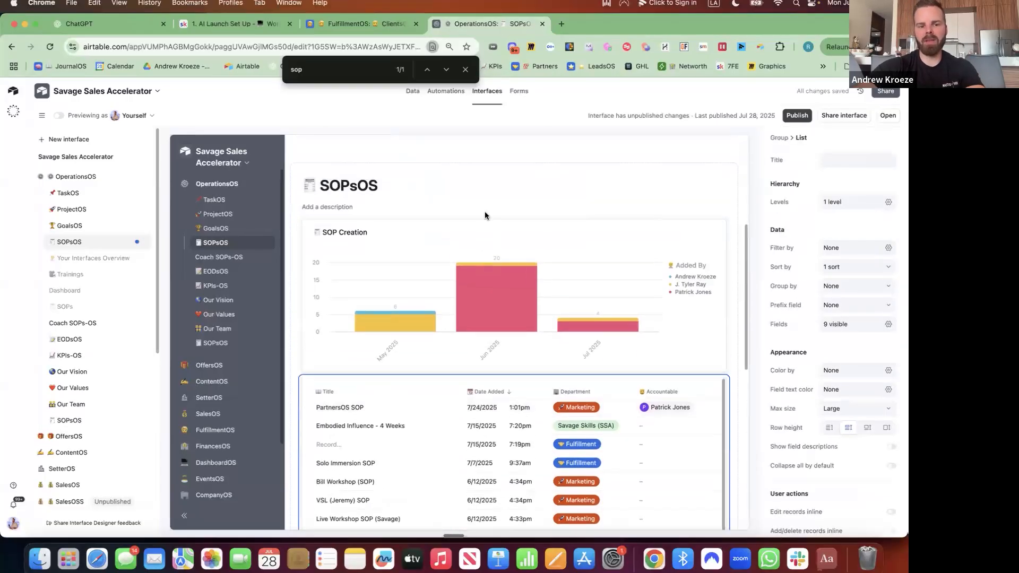
{"action": "scroll", "coordinate": [485, 216], "scroll_direction": "up", "scroll_amount": 2}
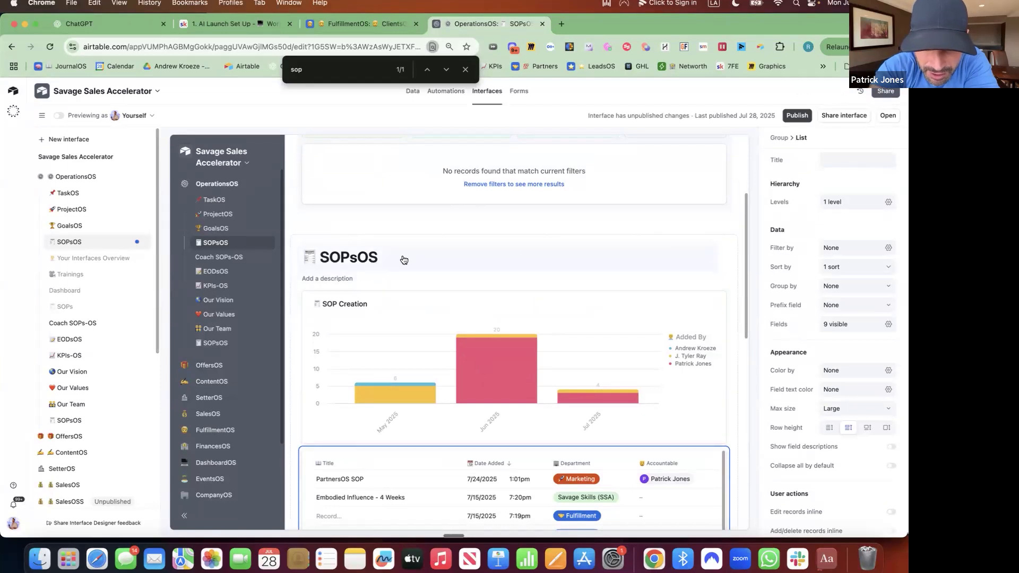
{"action": "scroll", "coordinate": [601, 284], "scroll_direction": "down", "scroll_amount": 5}
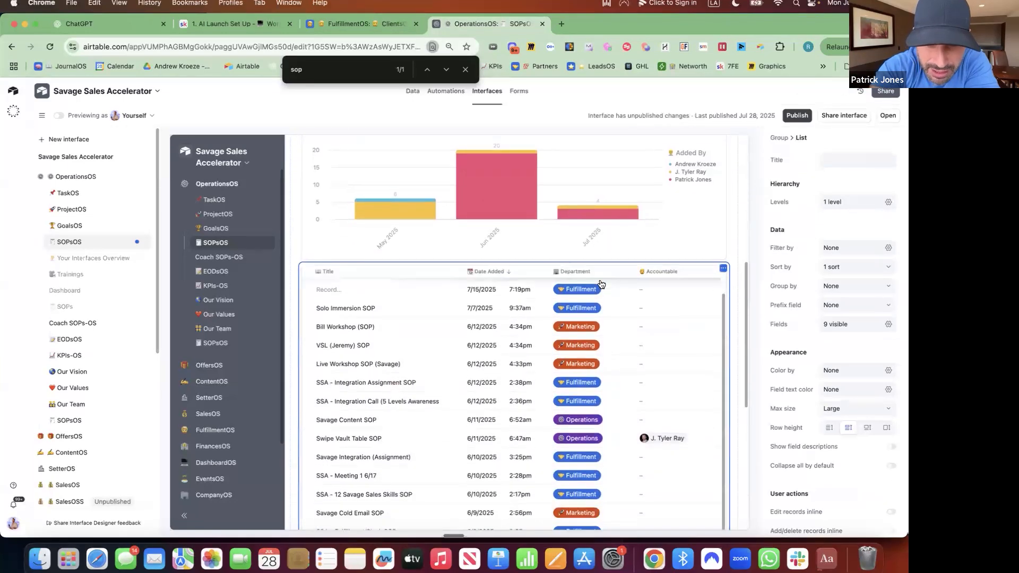
{"action": "left_click", "coordinate": [222, 346]}
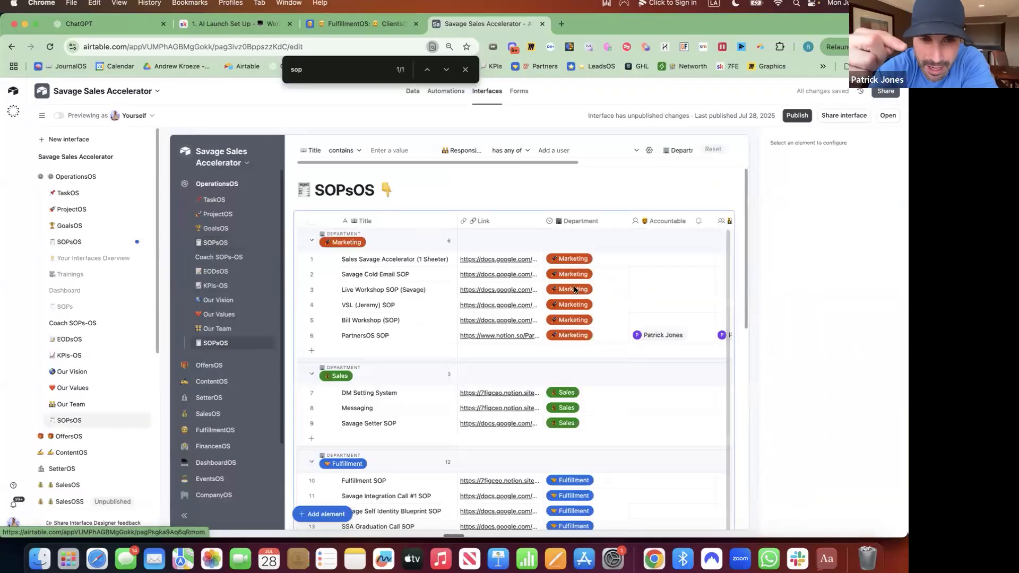
{"action": "scroll", "coordinate": [575, 289], "scroll_direction": "down", "scroll_amount": 2}
{"action": "scroll", "coordinate": [575, 289], "scroll_direction": "down", "scroll_amount": 10}
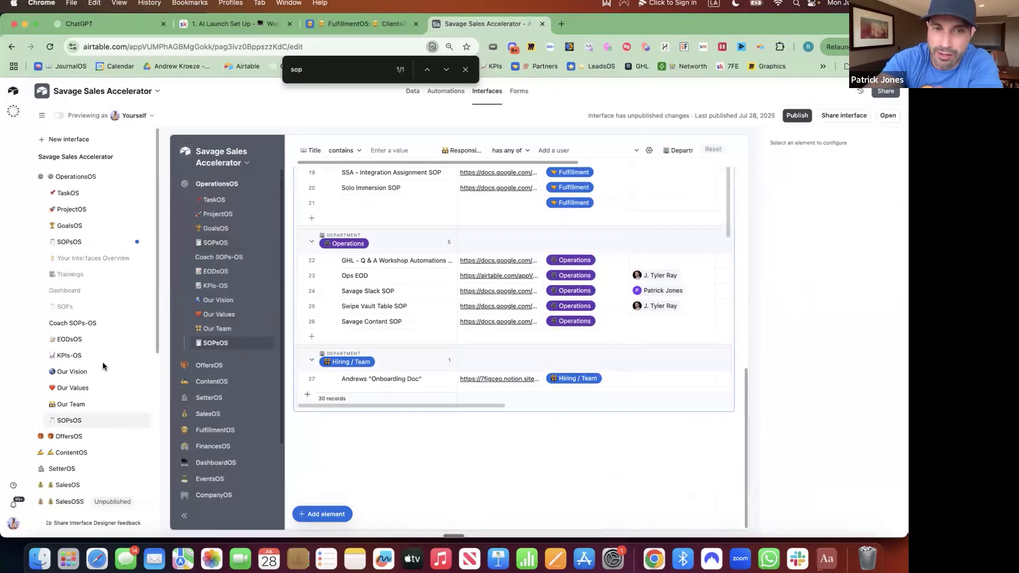
{"action": "left_click", "coordinate": [86, 247]}
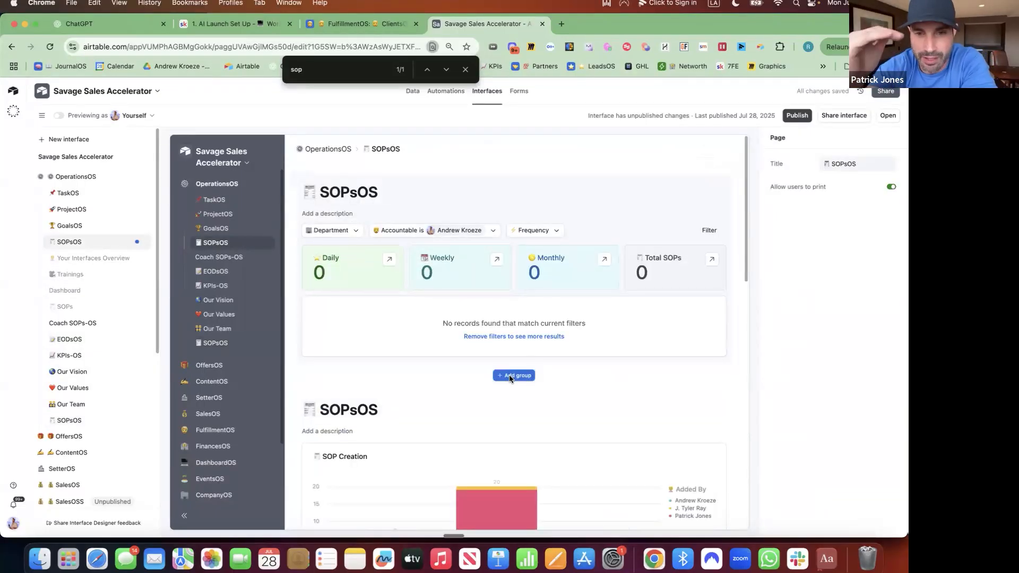
Add a new group based on the SOPsOS table containing a list of SOPsOS records
{"action": "left_click", "coordinate": [510, 376]}
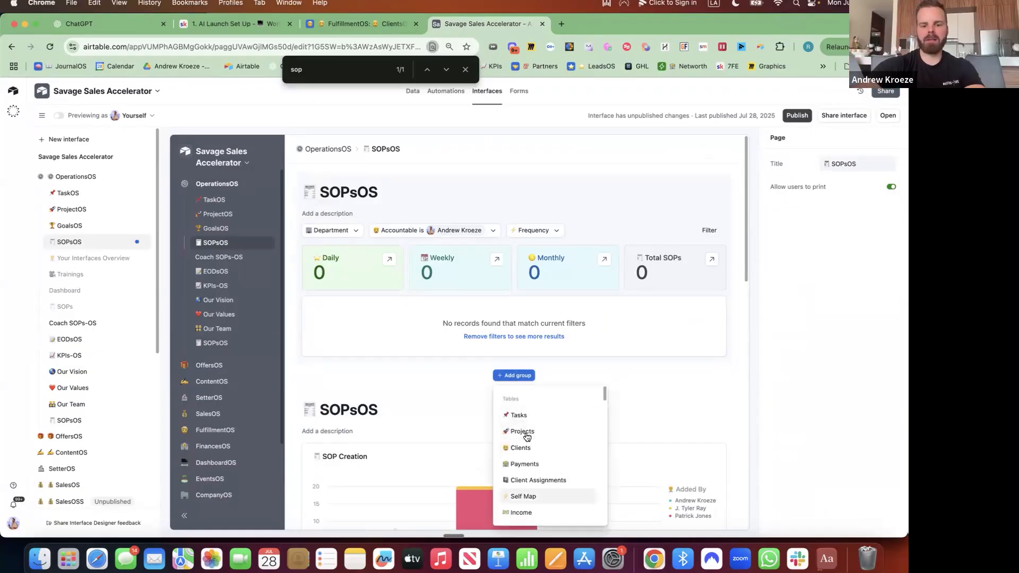
{"action": "scroll", "coordinate": [539, 502], "scroll_direction": "down", "scroll_amount": 5}
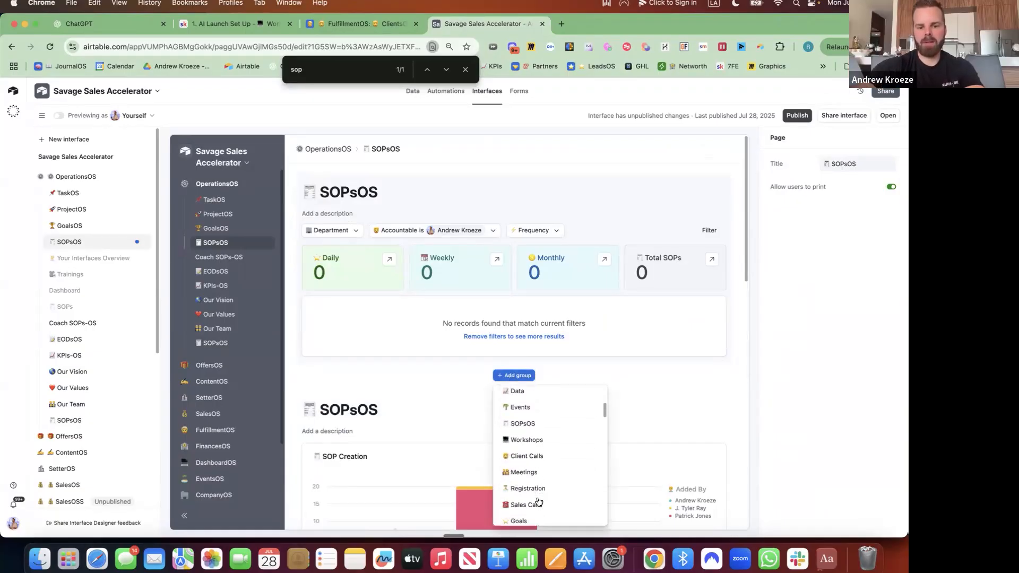
{"action": "scroll", "coordinate": [538, 501], "scroll_direction": "down", "scroll_amount": 5}
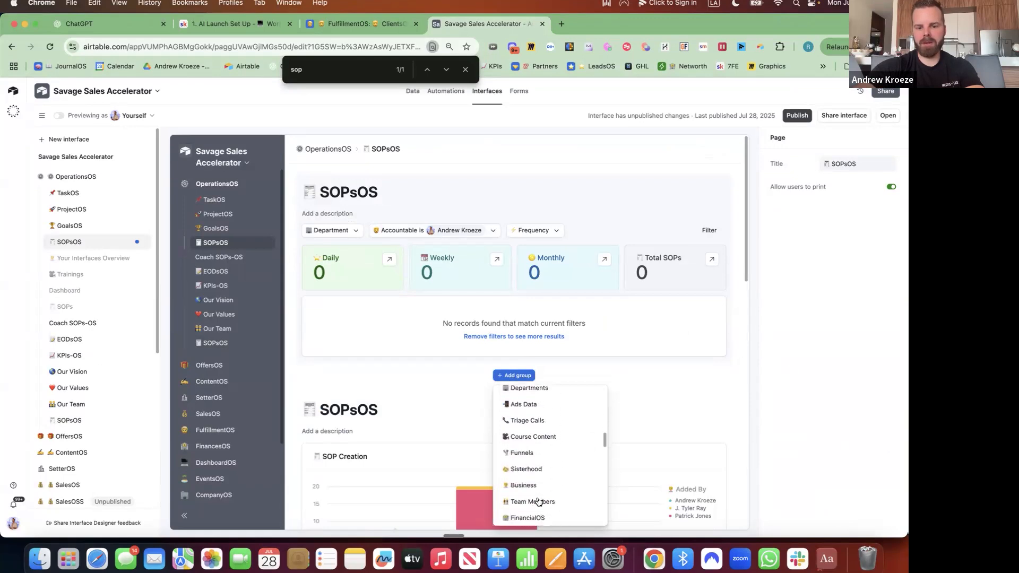
{"action": "scroll", "coordinate": [531, 497], "scroll_direction": "up", "scroll_amount": 3}
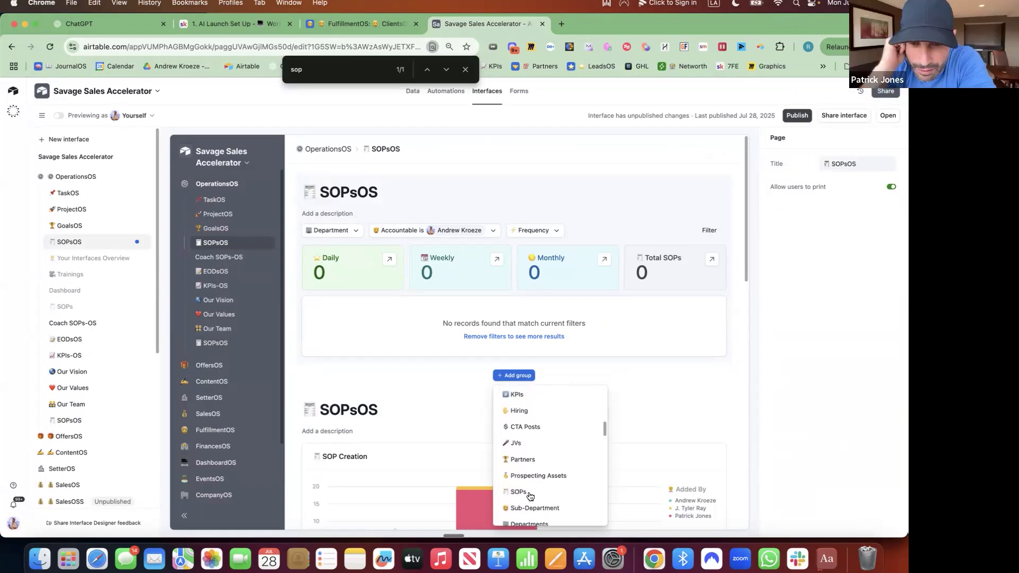
{"action": "scroll", "coordinate": [529, 496], "scroll_direction": "up", "scroll_amount": 3}
{"action": "left_click", "coordinate": [522, 456]}
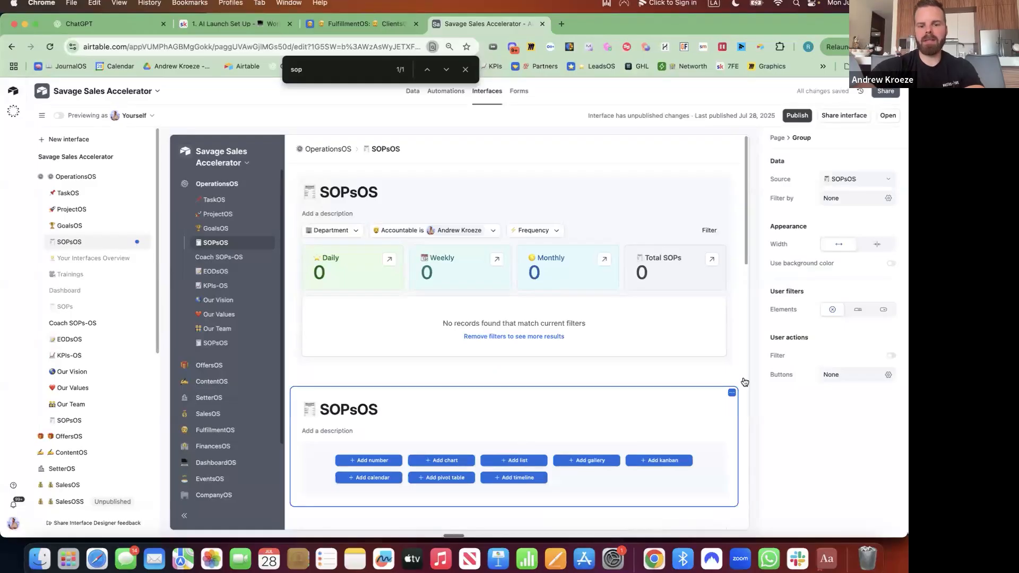
{"action": "left_click", "coordinate": [514, 460]}
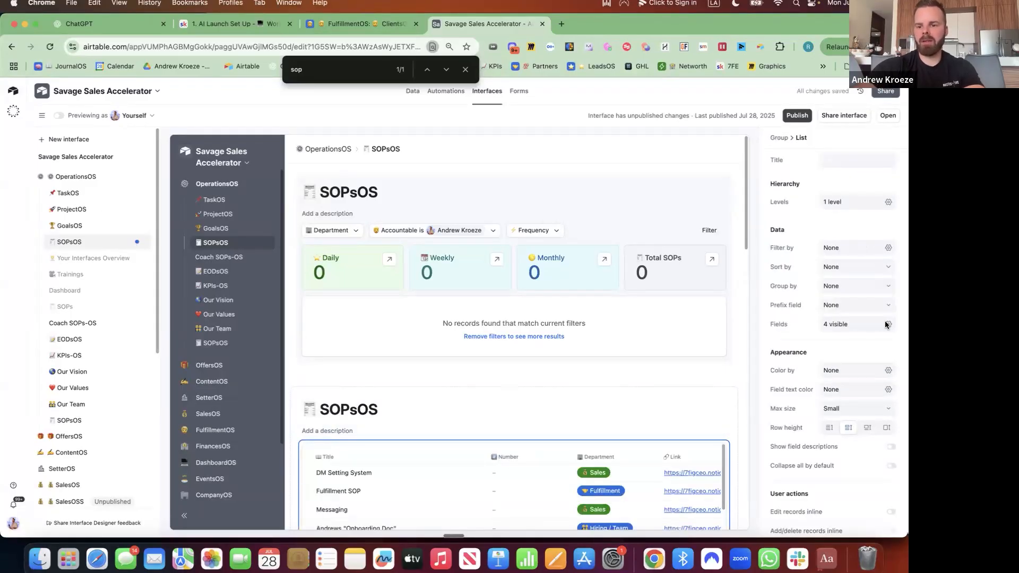
Group the new SOP list by Department
{"action": "left_click", "coordinate": [880, 290]}
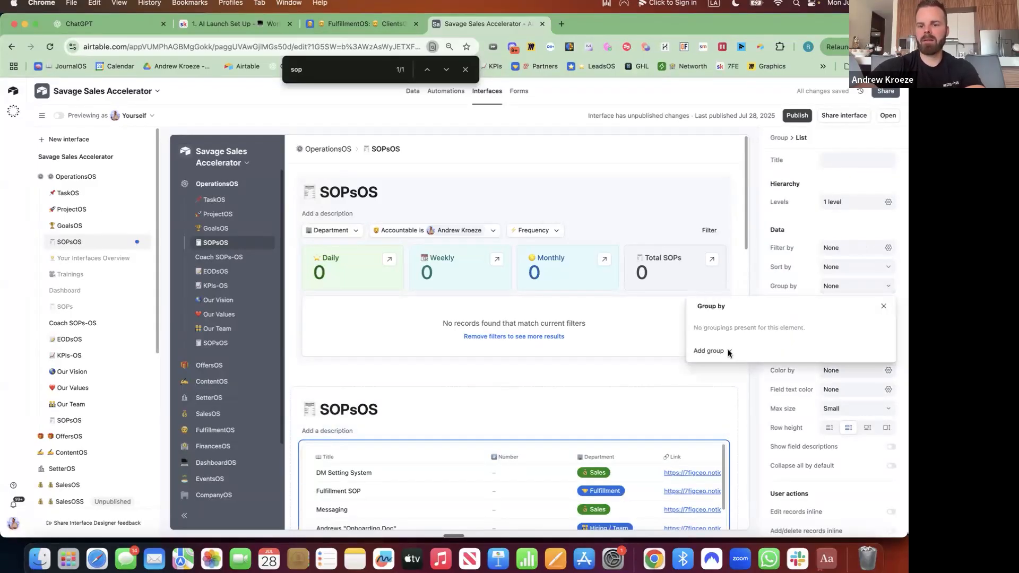
{"action": "left_click", "coordinate": [728, 351]}
{"action": "type", "text": "dep"}
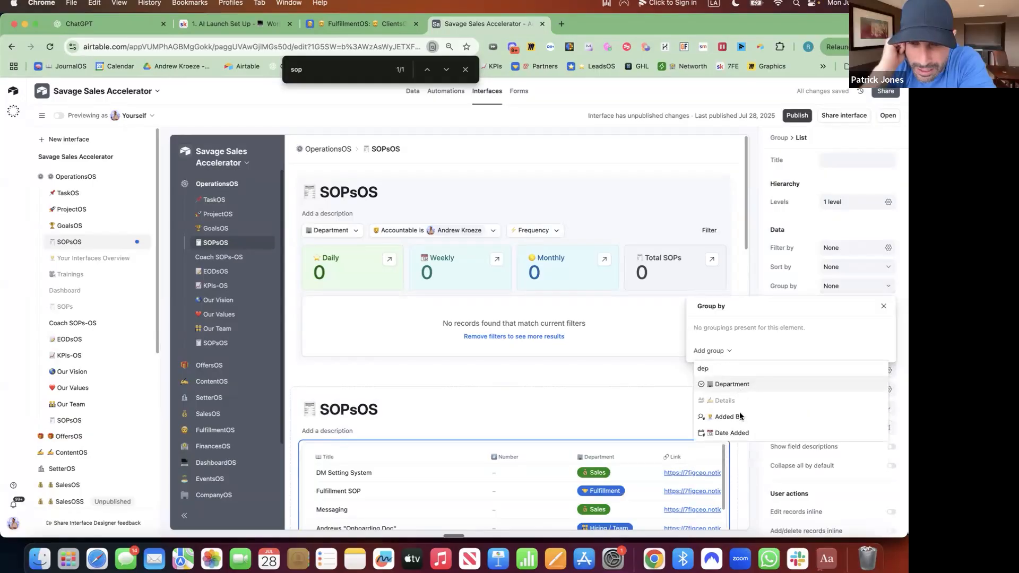
{"action": "key", "text": "Return"}
{"action": "scroll", "coordinate": [477, 414], "scroll_direction": "down", "scroll_amount": 4}
Retitle the list section to an office-building emoji followed by 'By Department'
{"action": "left_click", "coordinate": [388, 305]}
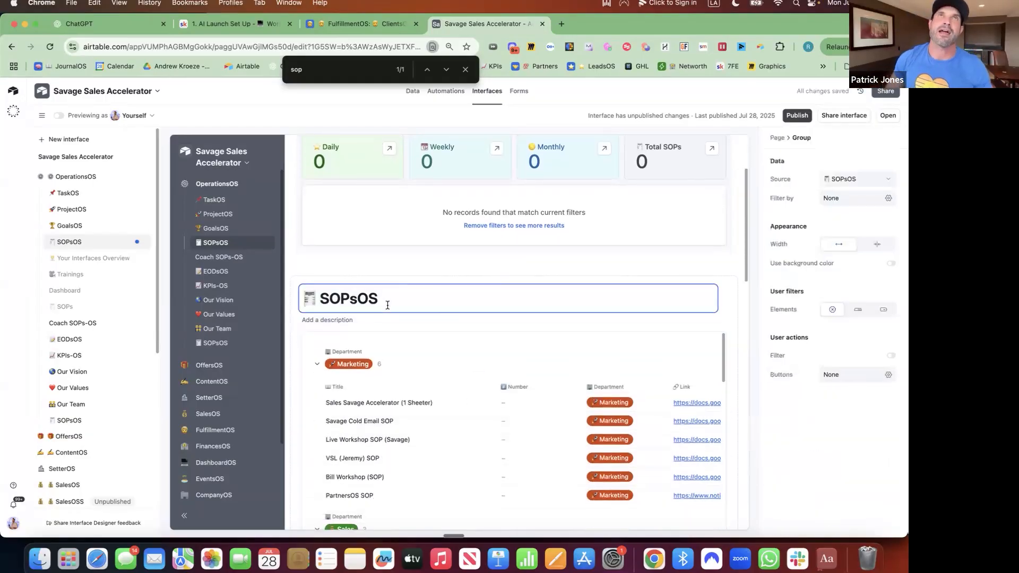
{"action": "key", "text": "BackSpace"}
{"action": "key", "text": "BackSpace"}
{"action": "key", "text": "BackSpace"}
{"action": "key", "text": "BackSpace"}
{"action": "type", "text": "OPsOS"}
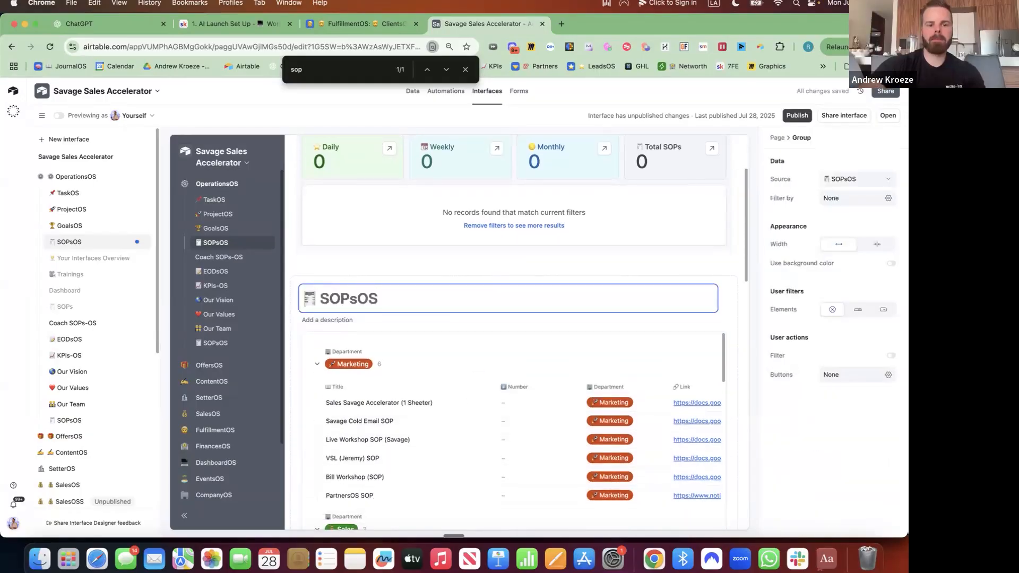
{"action": "key", "text": "ctrl+super+space"}
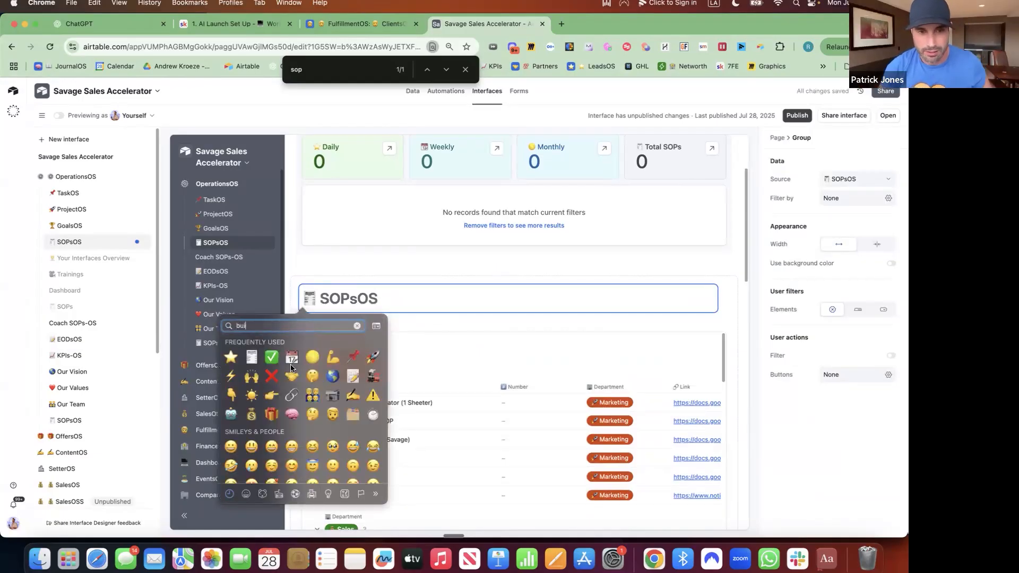
{"action": "left_click", "coordinate": [292, 366]}
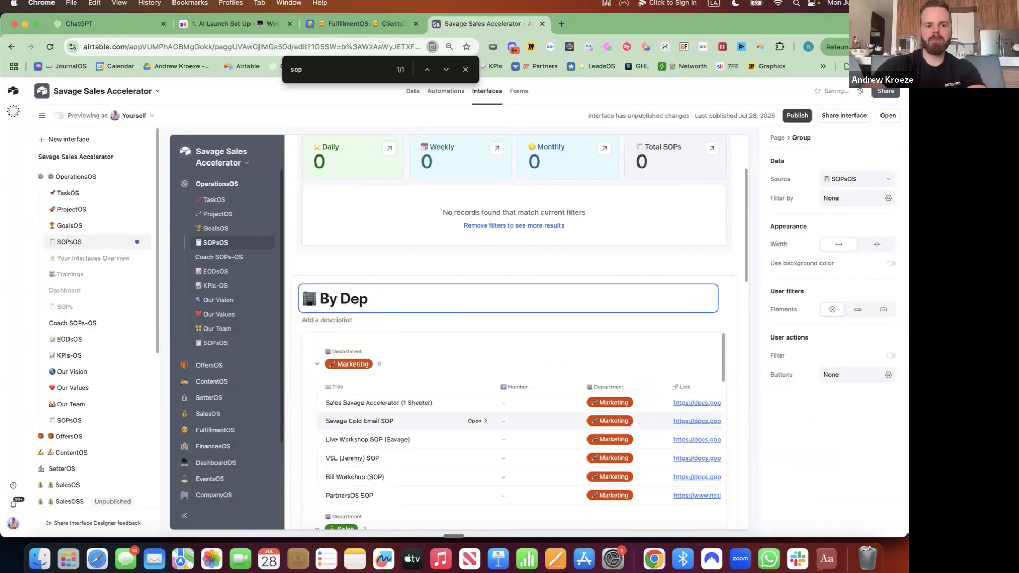
{"action": "type", "text": "By Department"}
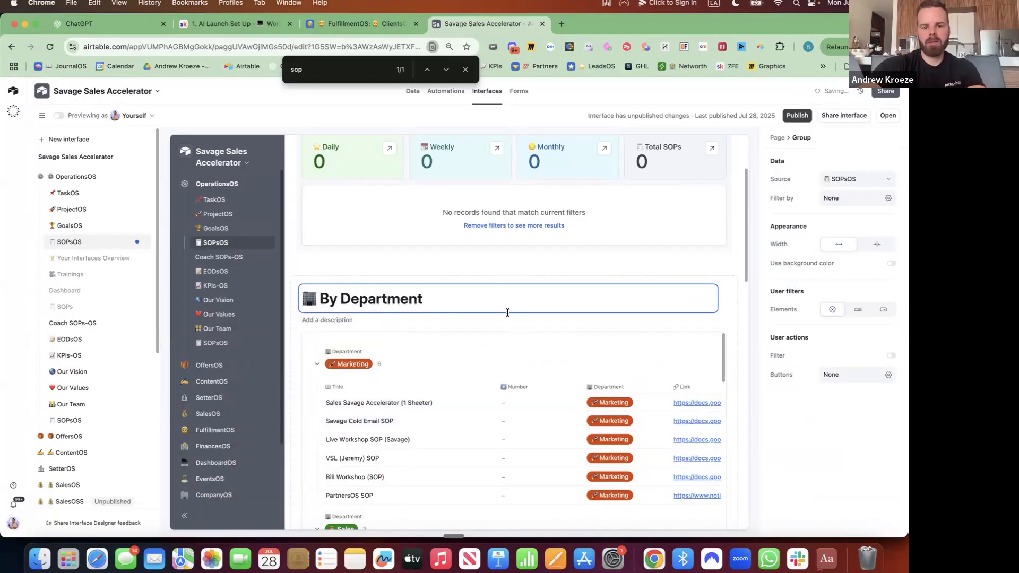
{"action": "left_click", "coordinate": [513, 328]}
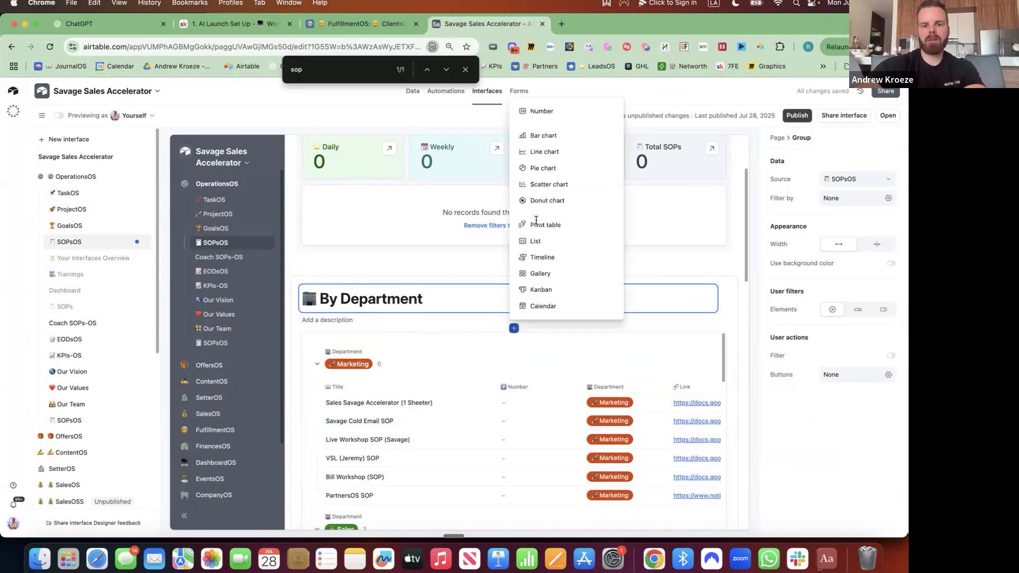
Insert a bar chart with Department on the X-axis and record counts shown on the bars
{"action": "left_click", "coordinate": [573, 135]}
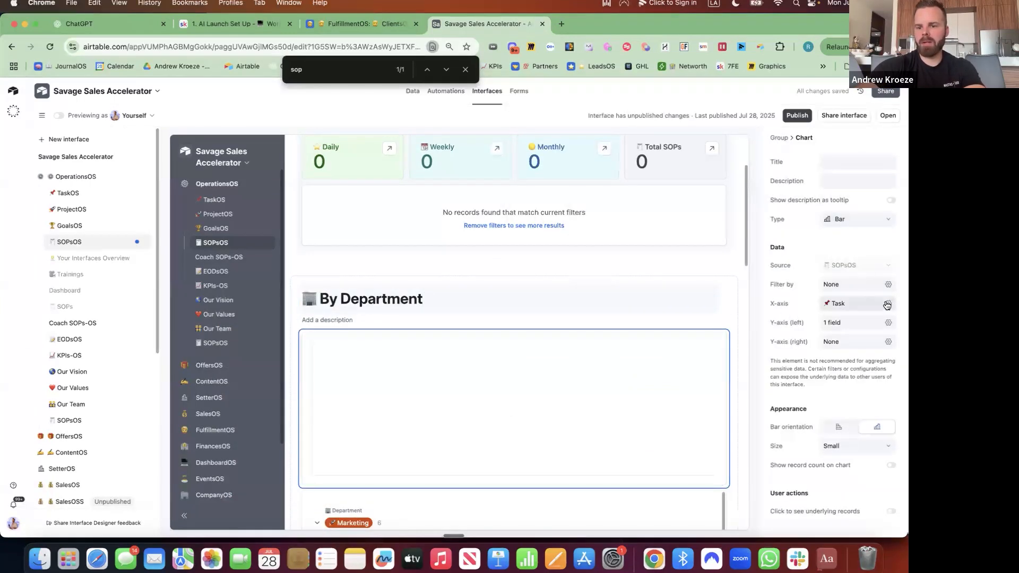
{"action": "left_click", "coordinate": [888, 303]}
{"action": "left_click", "coordinate": [824, 374]}
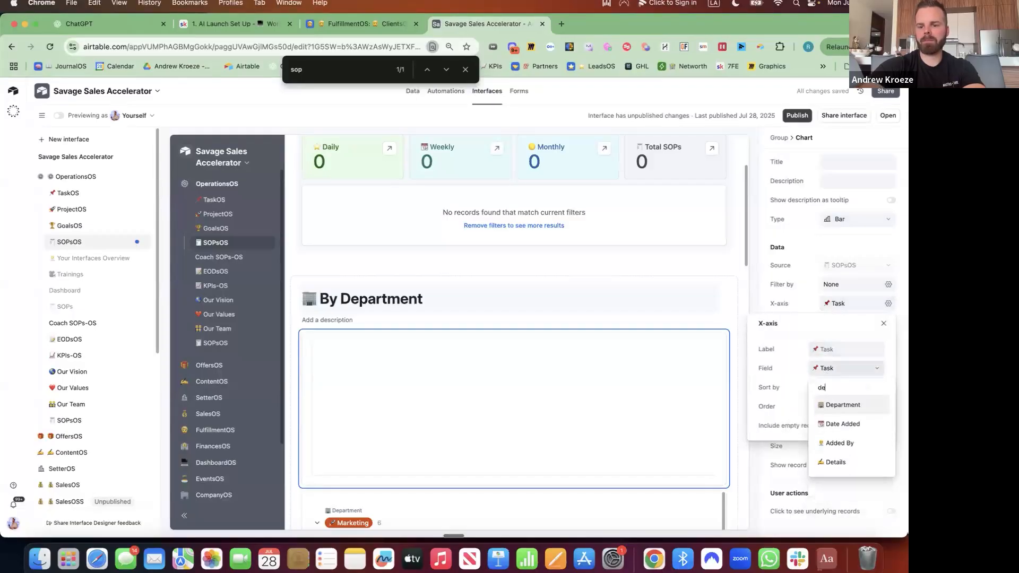
{"action": "left_click", "coordinate": [840, 408]}
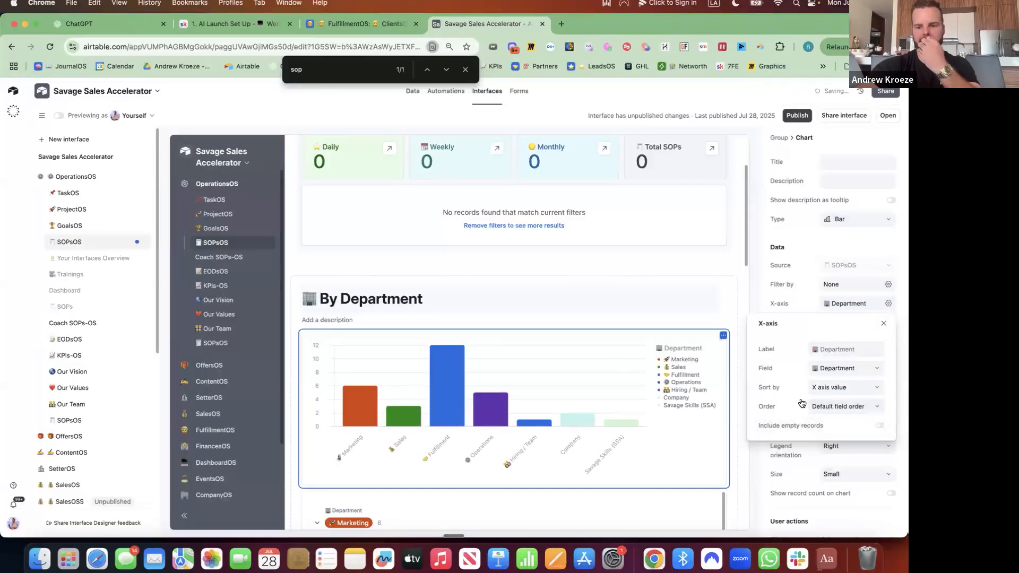
{"action": "left_click", "coordinate": [891, 493]}
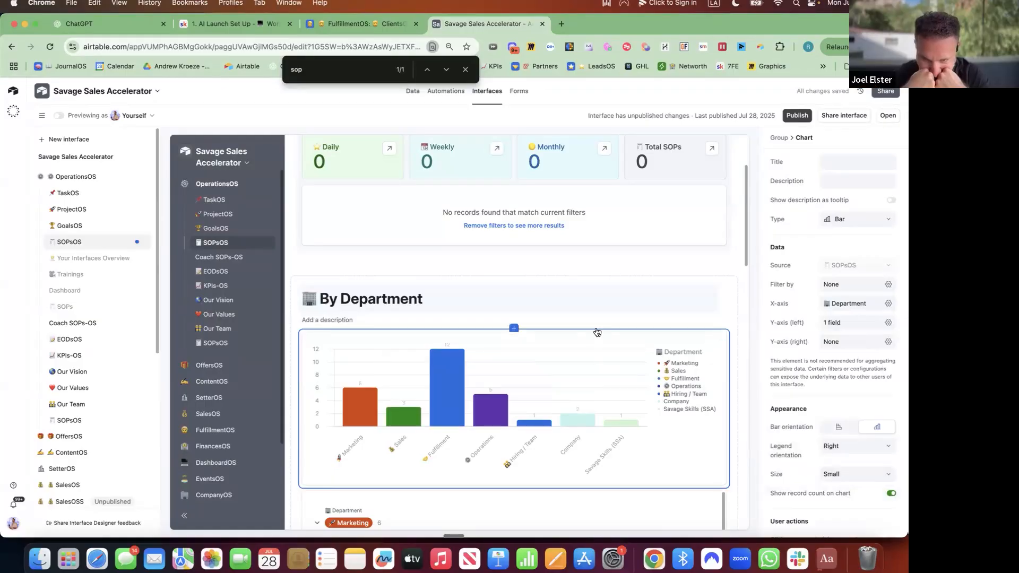
{"action": "left_click", "coordinate": [513, 331]}
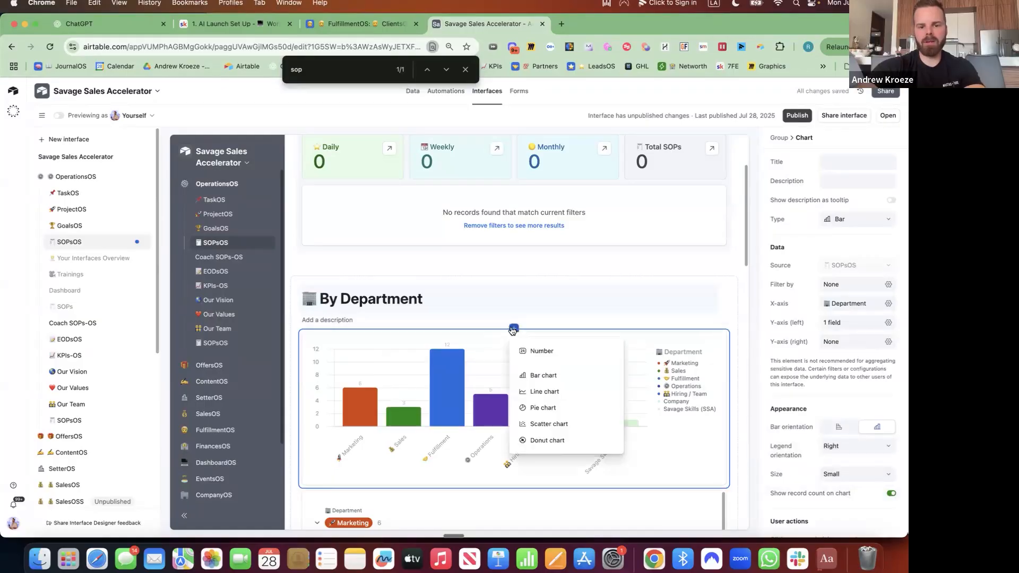
Insert a number card above the chart titled '🤝 Fulfillment SOPs'
{"action": "left_click", "coordinate": [541, 353]}
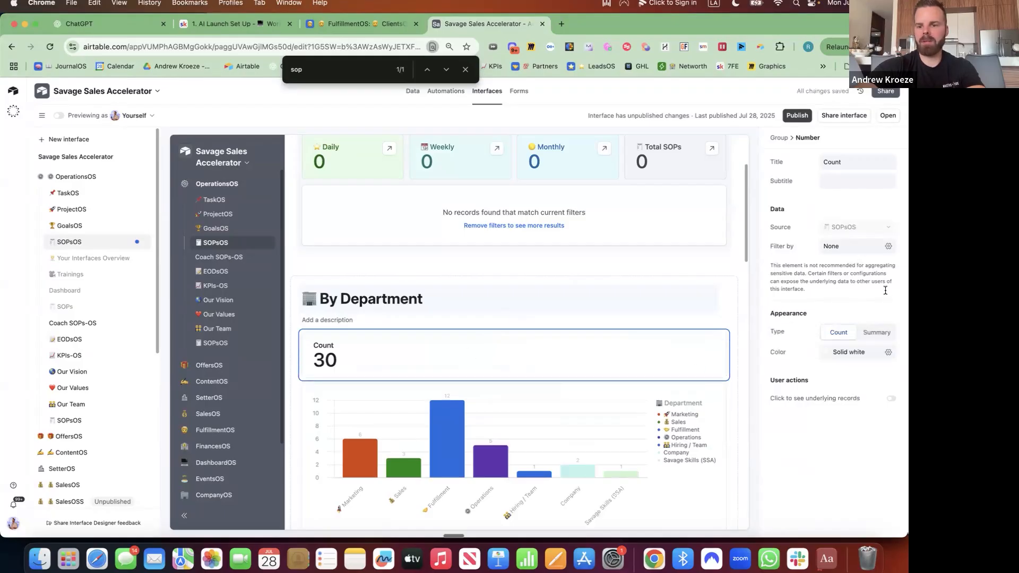
{"action": "double_click", "coordinate": [847, 160]}
{"action": "key", "text": "super+a"}
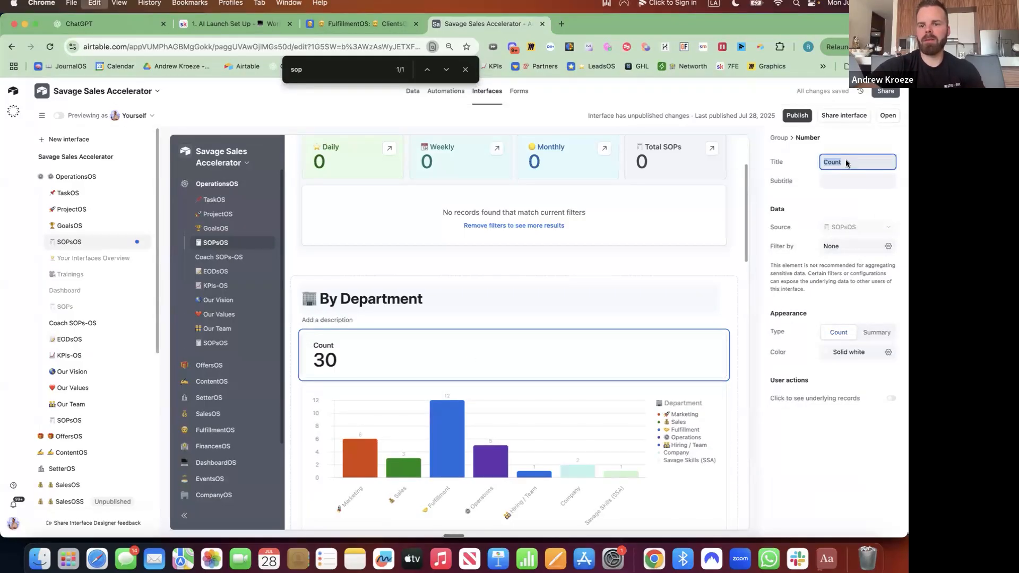
{"action": "key", "text": "ctrl+super+space"}
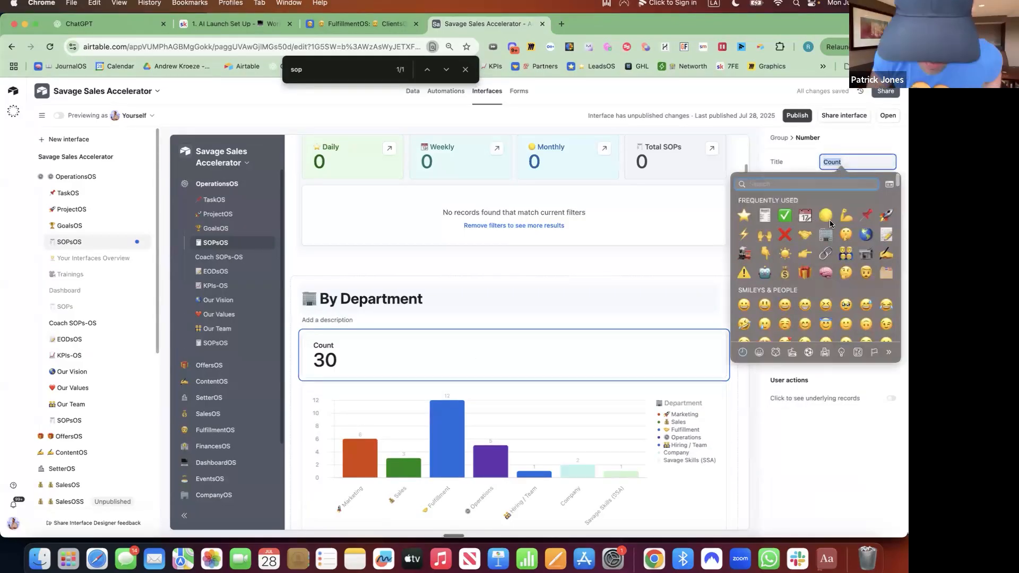
{"action": "type", "text": "shake"}
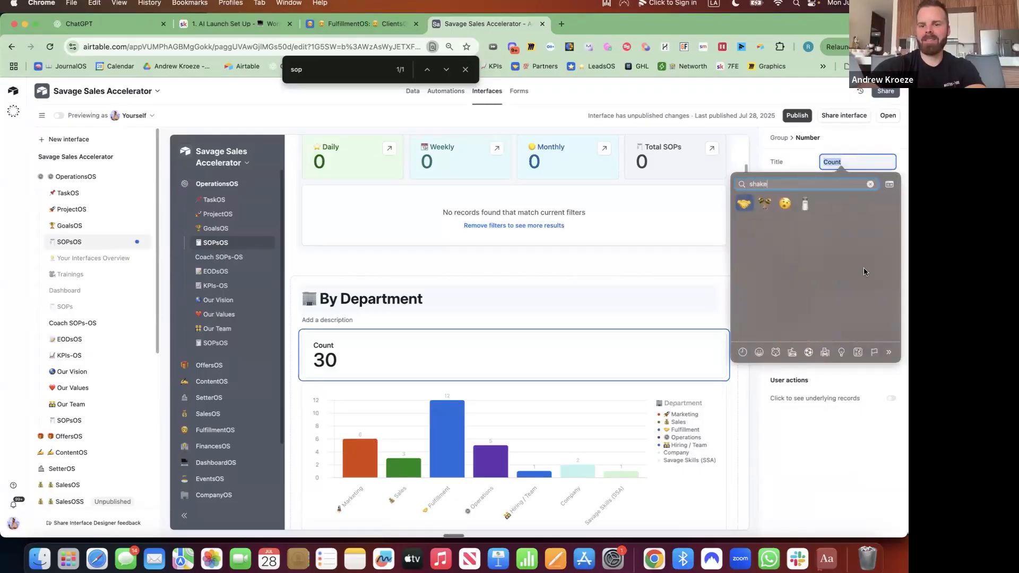
{"action": "left_click", "coordinate": [743, 203]}
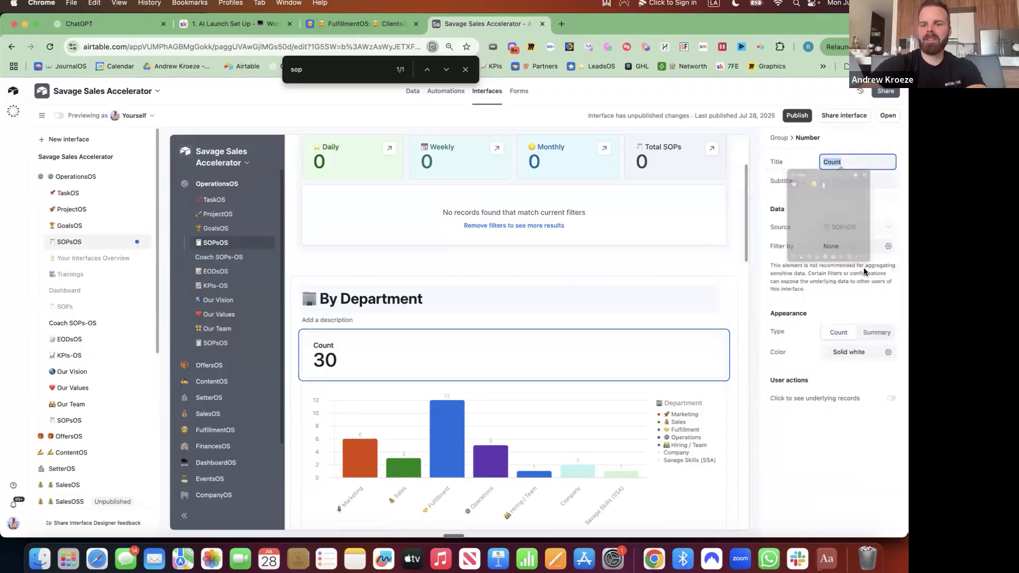
{"action": "type", "text": "Fu"}
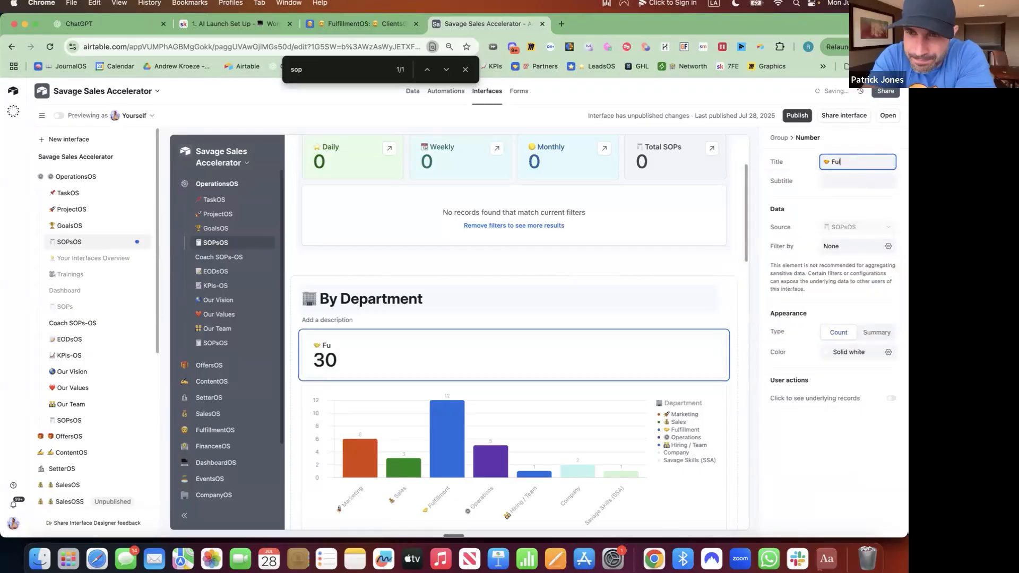
{"action": "type", "text": "lfillmentSOP"}
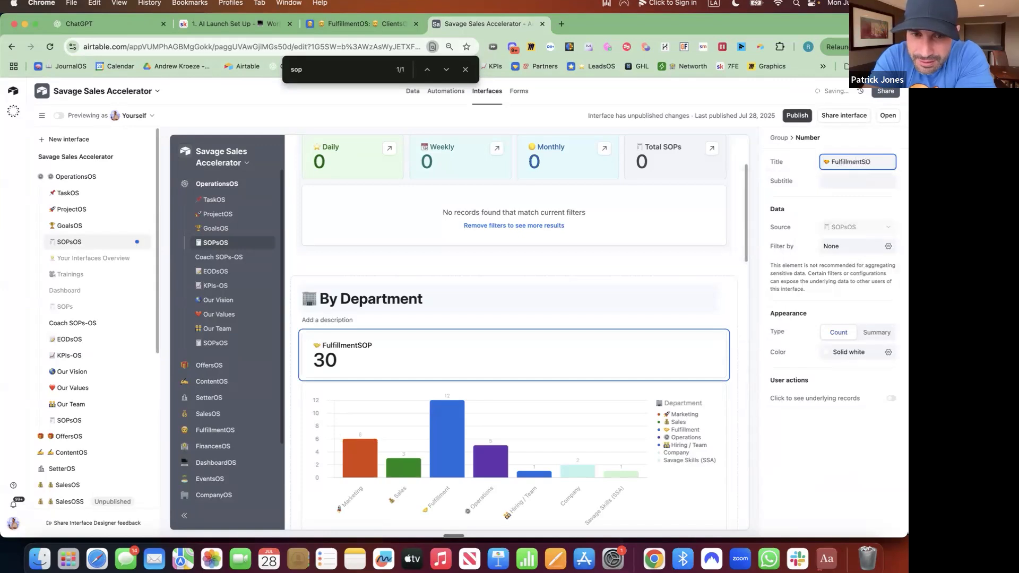
{"action": "key", "text": "BackSpace"}
{"action": "key", "text": "BackSpace"}
{"action": "type", "text": "SOP"}
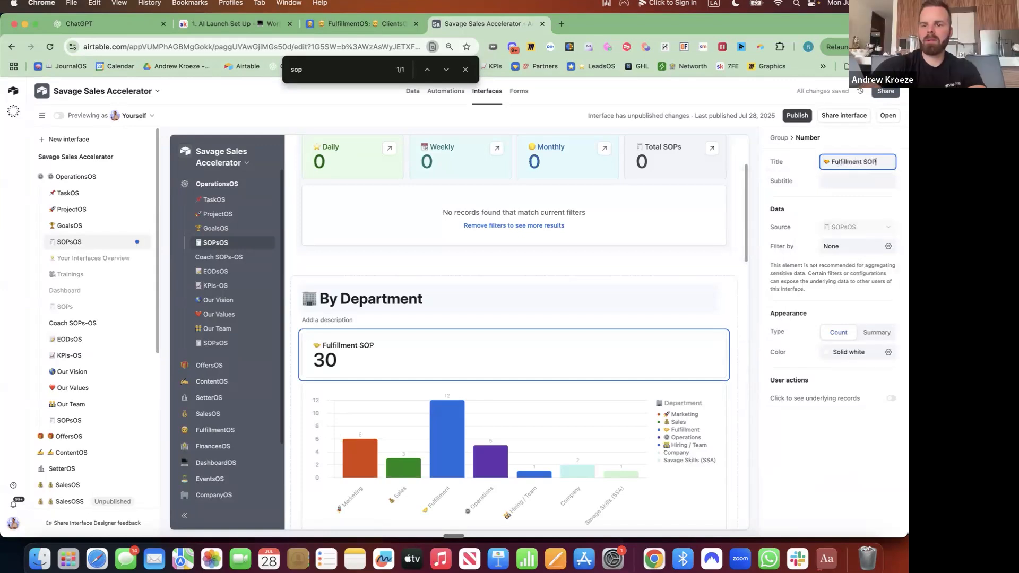
{"action": "type", "text": "s"}
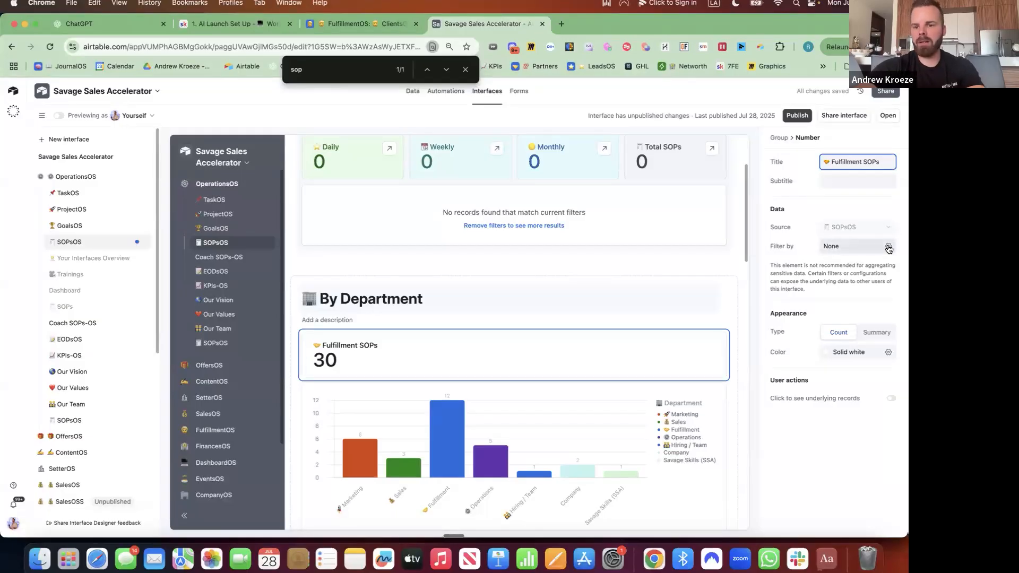
Filter the card to count only SOPs where Department is Fulfillment
{"action": "left_click", "coordinate": [889, 248]}
{"action": "left_click", "coordinate": [692, 294]}
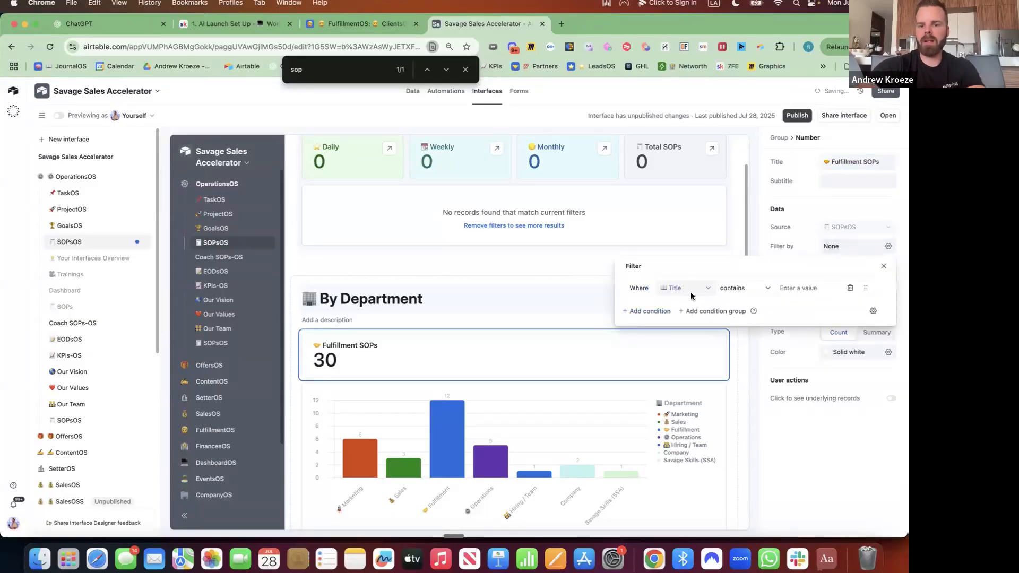
{"action": "left_click", "coordinate": [692, 292]}
{"action": "scroll", "coordinate": [700, 348], "scroll_direction": "down", "scroll_amount": 1}
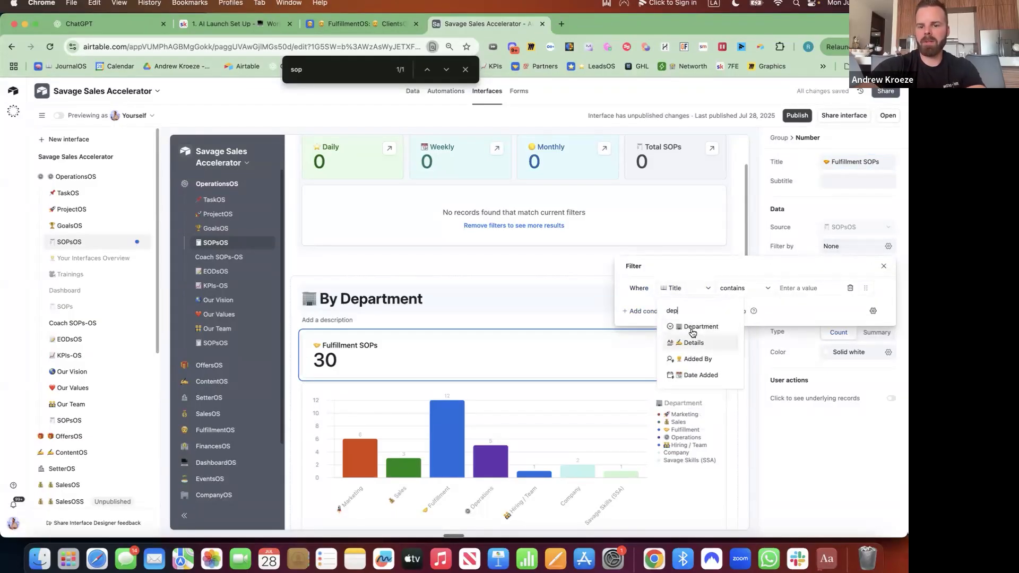
{"action": "left_click", "coordinate": [696, 327]}
{"action": "left_click", "coordinate": [759, 293]}
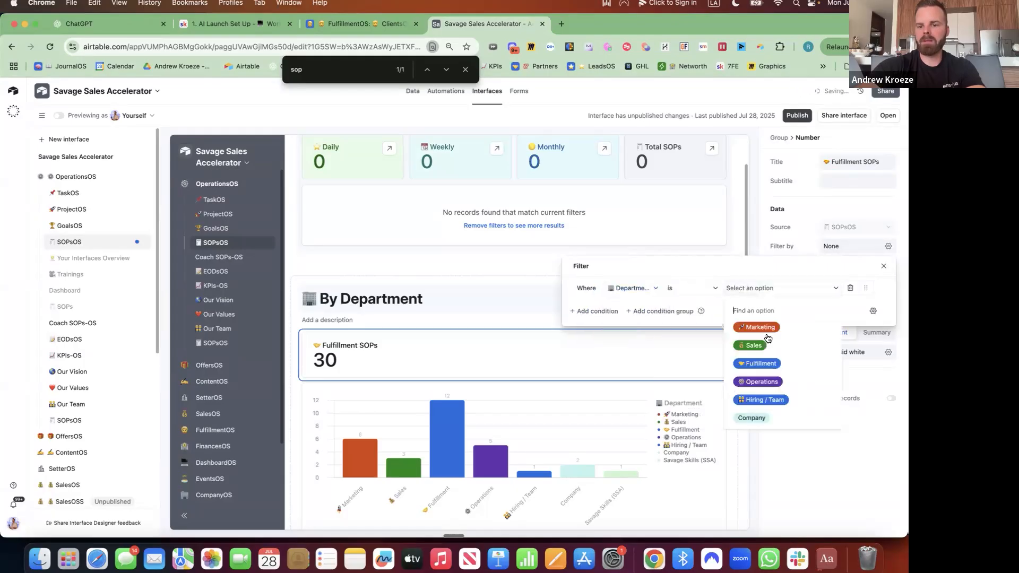
{"action": "left_click", "coordinate": [764, 367]}
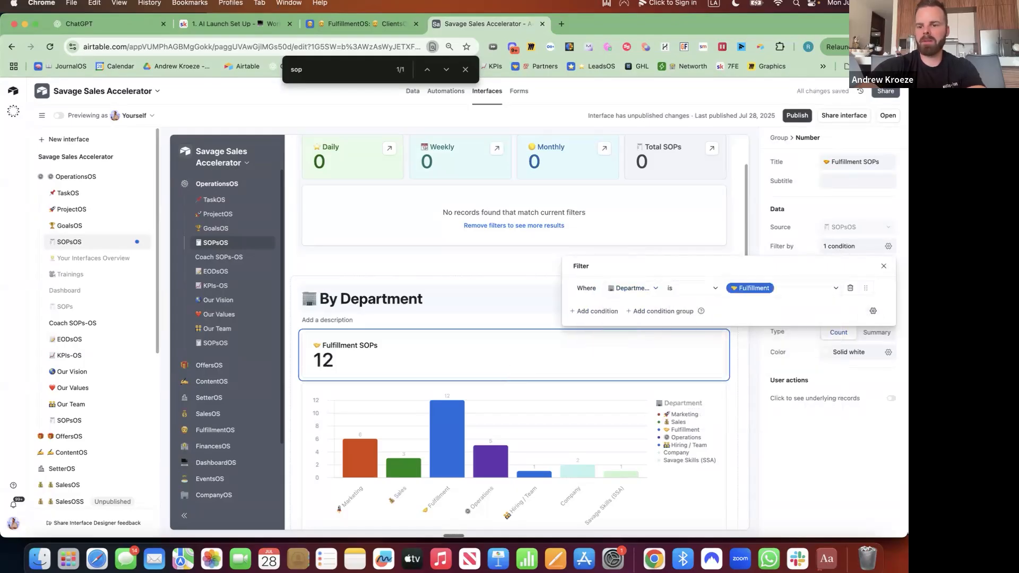
Colour the card's number solid blue with a light blue background and let viewers open its records
{"action": "left_click", "coordinate": [888, 352]}
{"action": "left_click", "coordinate": [768, 393]}
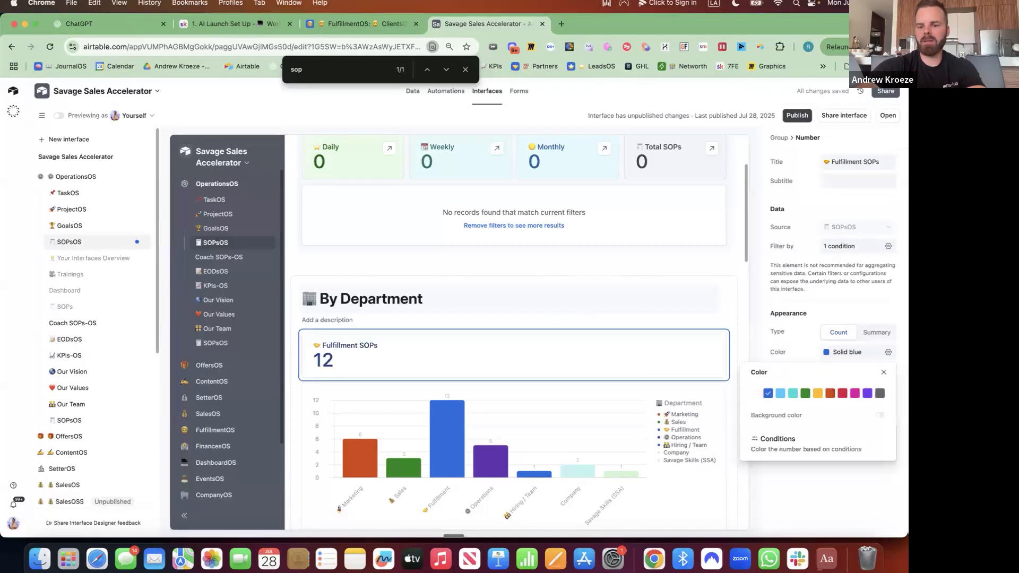
{"action": "left_click", "coordinate": [880, 415]}
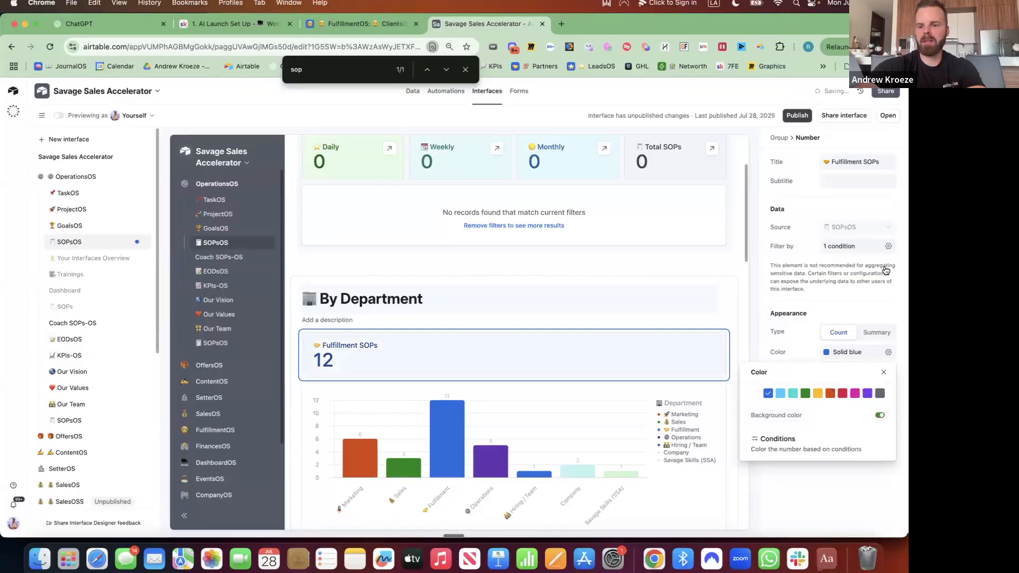
{"action": "left_click", "coordinate": [876, 297]}
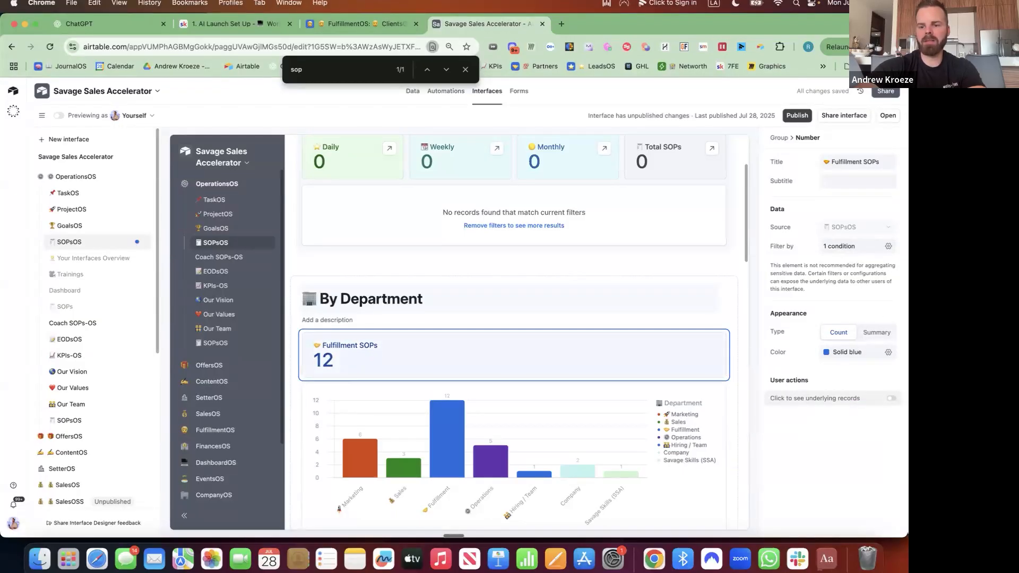
{"action": "left_click", "coordinate": [891, 398]}
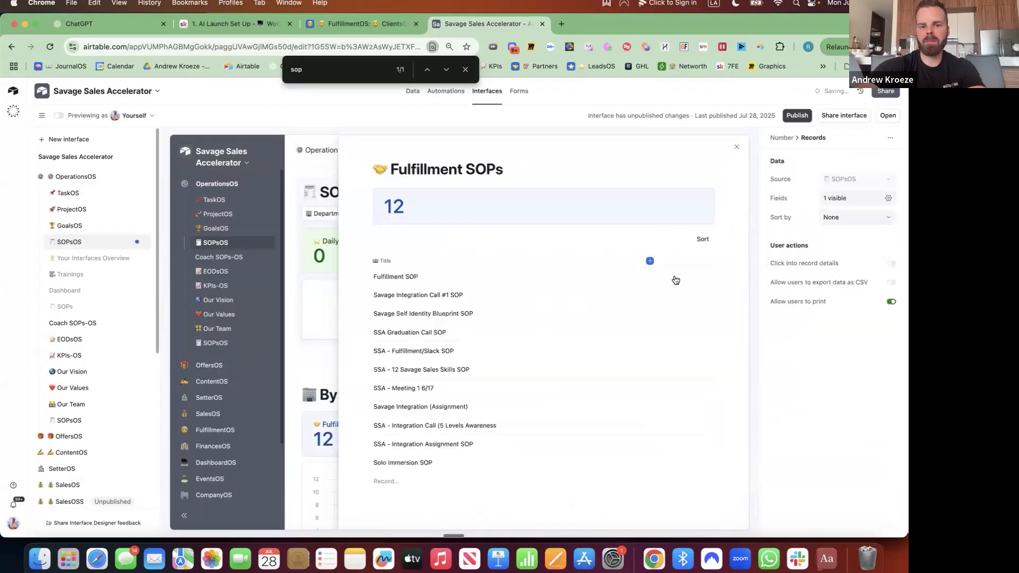
Show the Link and Accountable fields in the Fulfillment SOPs record list
{"action": "left_click", "coordinate": [888, 198]}
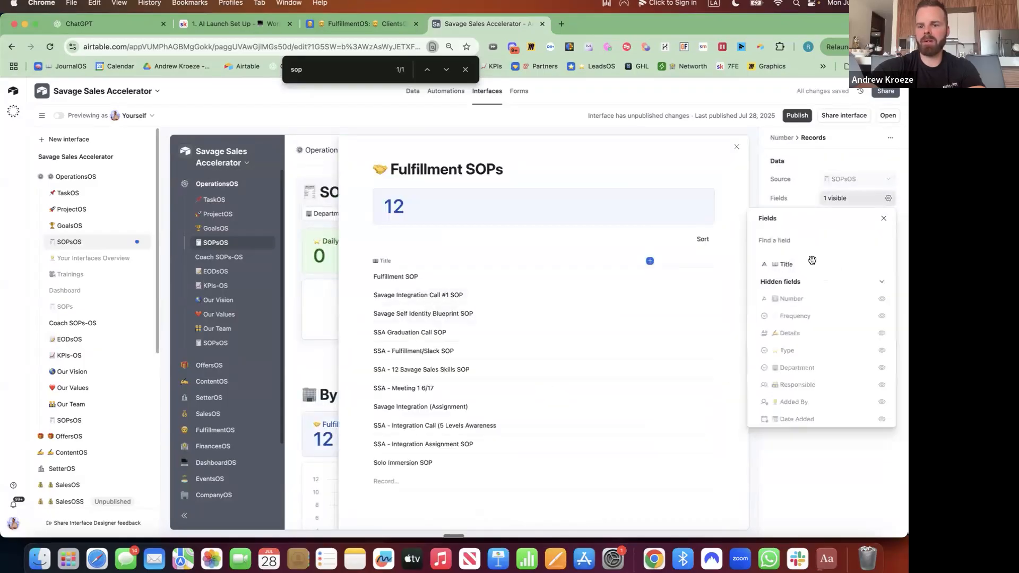
{"action": "left_click", "coordinate": [795, 240]}
{"action": "type", "text": "l"}
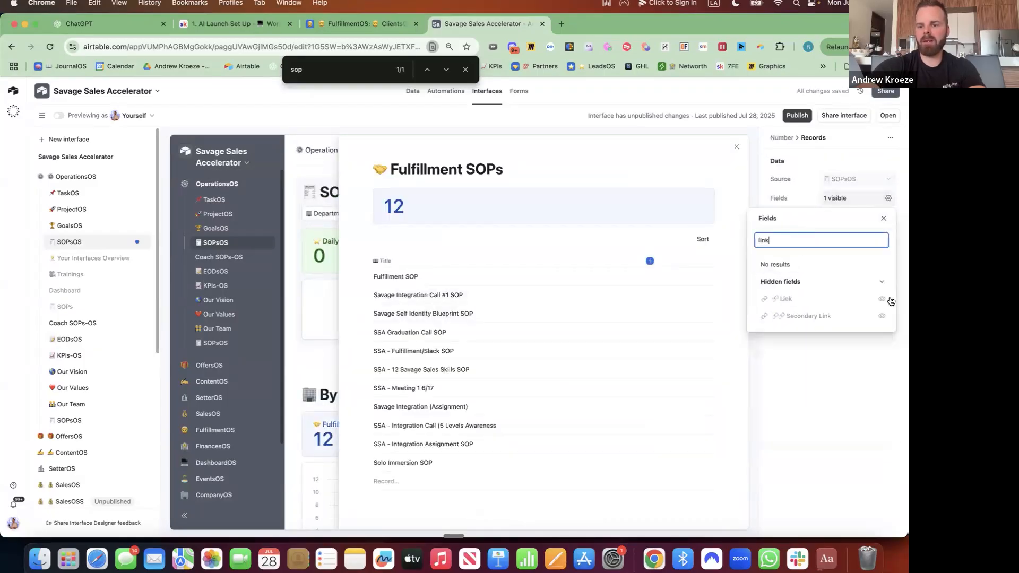
{"action": "type", "text": "ink"}
{"action": "left_click", "coordinate": [891, 300]}
{"action": "left_click", "coordinate": [777, 239]}
{"action": "key", "text": "BackSpace"}
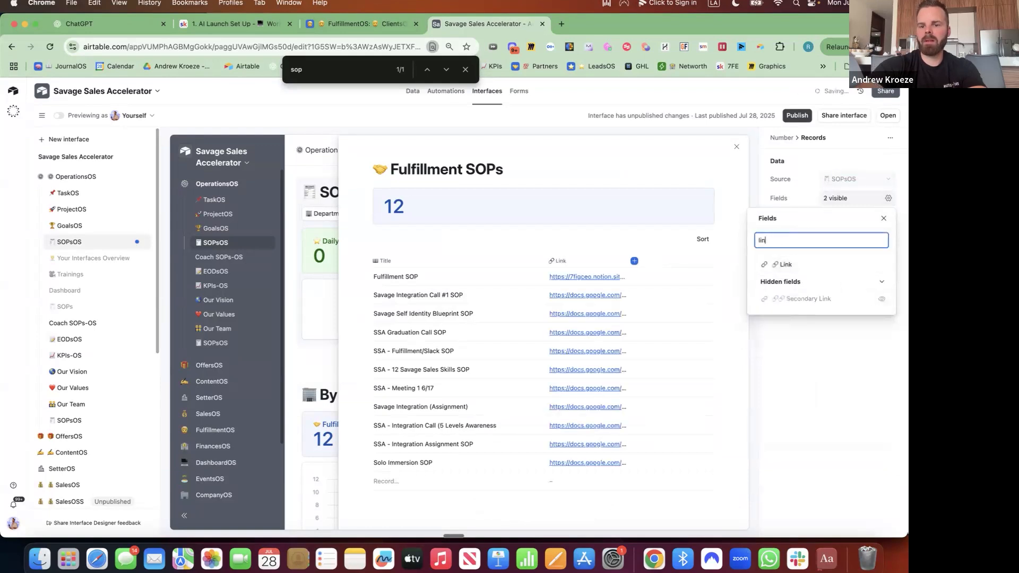
{"action": "key", "text": "BackSpace"}
{"action": "key", "text": "BackSpace"}
{"action": "key", "text": "BackSpace"}
{"action": "type", "text": "account"}
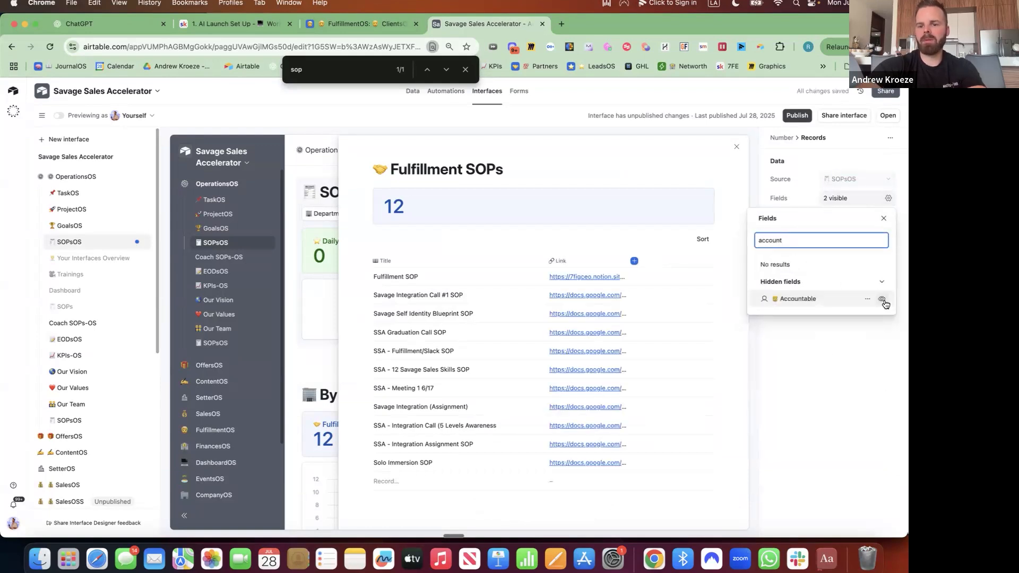
{"action": "left_click", "coordinate": [881, 299]}
Show the Details field as well, then close the field settings and the record list
{"action": "left_click", "coordinate": [784, 240]}
{"action": "key", "text": "BackSpace"}
{"action": "key", "text": "BackSpace"}
{"action": "key", "text": "BackSpace"}
{"action": "key", "text": "BackSpace"}
{"action": "key", "text": "BackSpace"}
{"action": "key", "text": "BackSpace"}
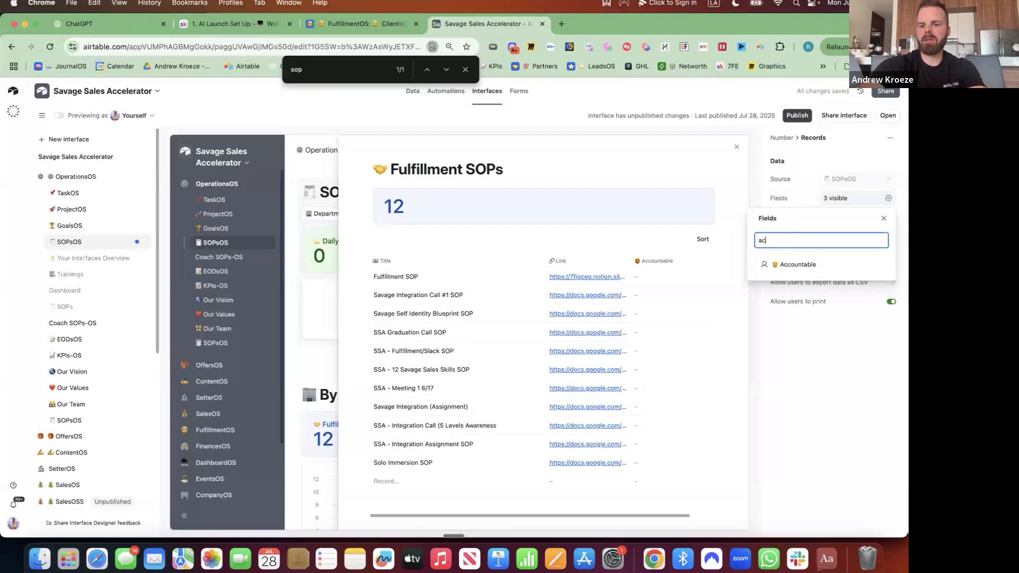
{"action": "type", "text": "details"}
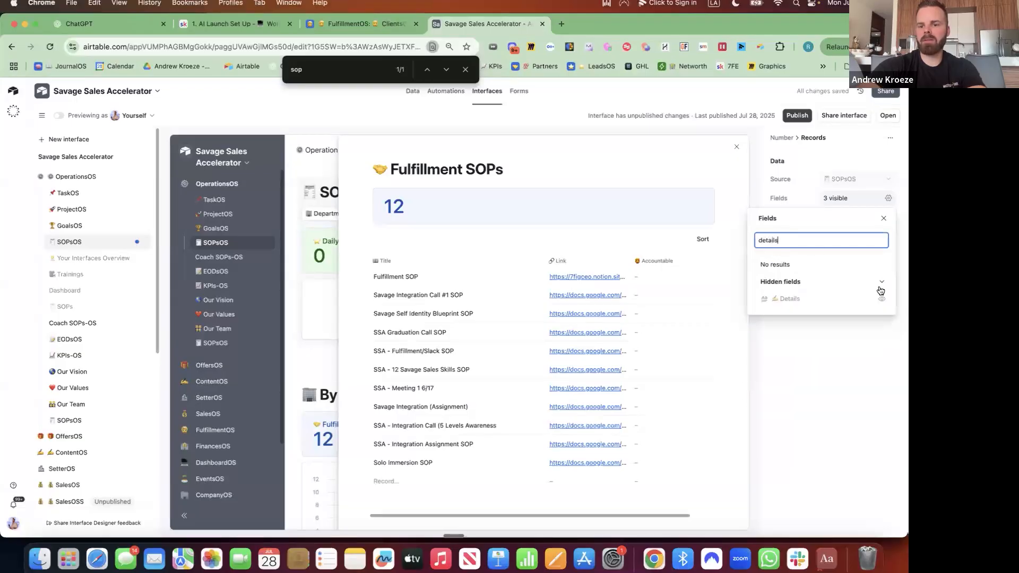
{"action": "left_click", "coordinate": [881, 298]}
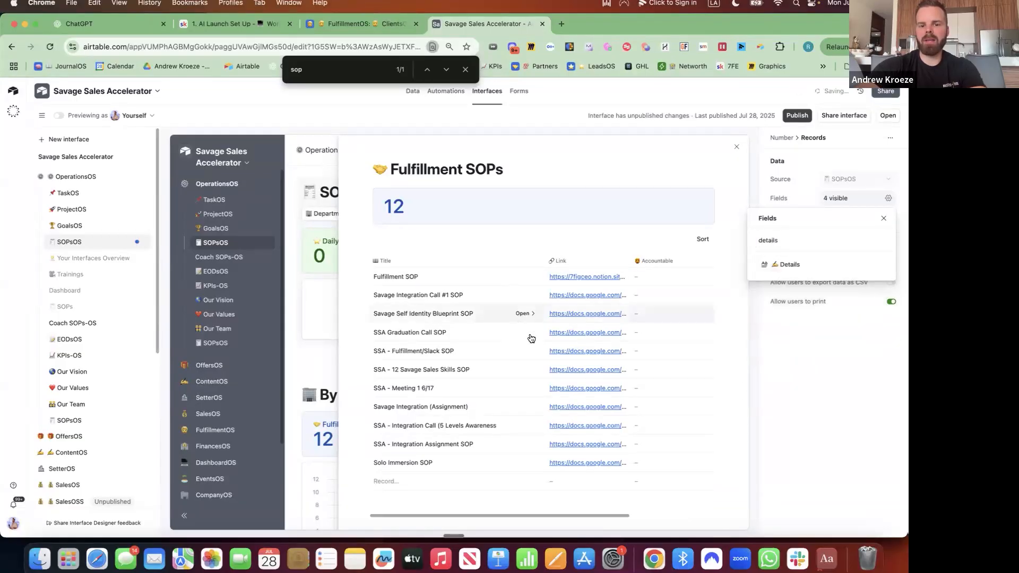
{"action": "left_click", "coordinate": [777, 240]}
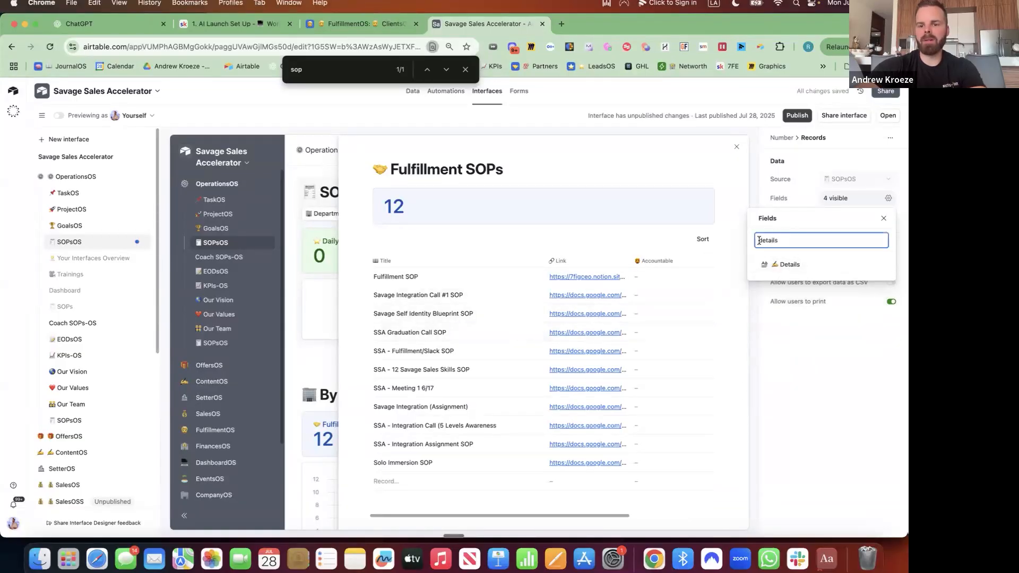
{"action": "left_click_drag", "start_coordinate": [778, 241], "coordinate": [747, 240]}
{"action": "key", "text": "BackSpace"}
{"action": "left_click", "coordinate": [736, 149]}
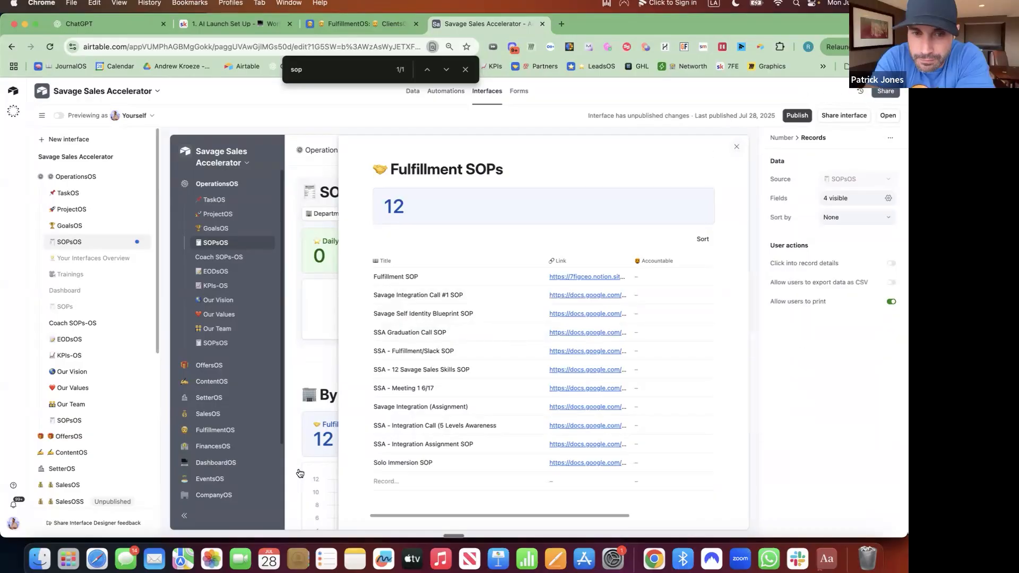
{"action": "left_click", "coordinate": [361, 336]}
Duplicate the Fulfillment SOPs card, retitle it '🚀 Marketing SOPs', and add the subtitle 'Total'
{"action": "scroll", "coordinate": [699, 314], "scroll_direction": "down", "scroll_amount": 3}
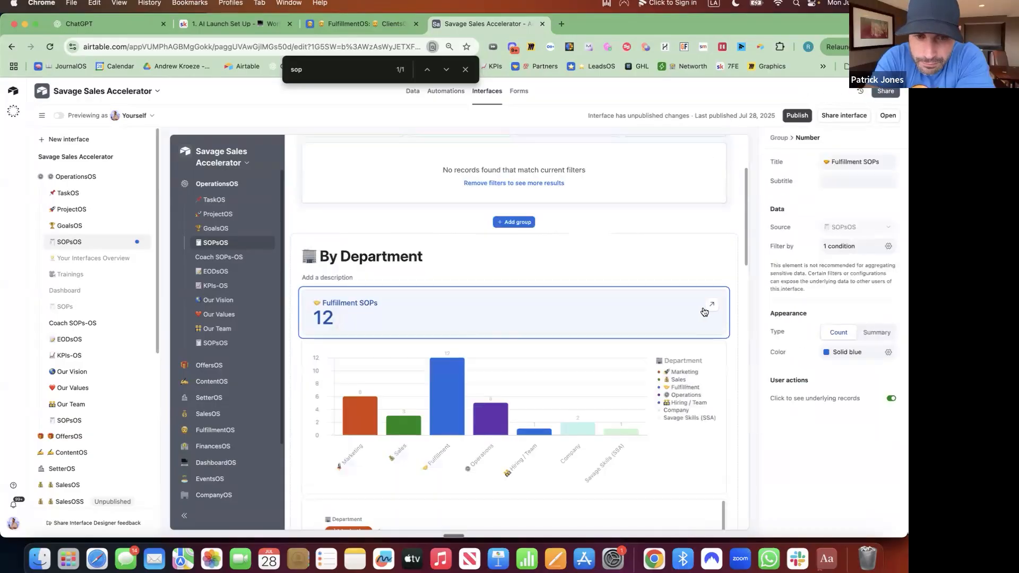
{"action": "left_click", "coordinate": [723, 294]}
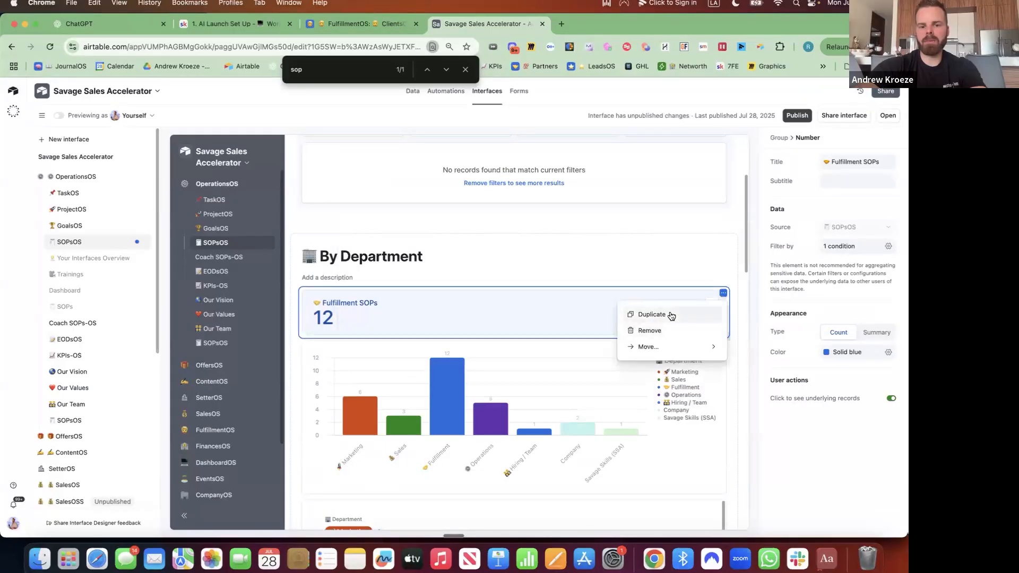
{"action": "left_click", "coordinate": [670, 313]}
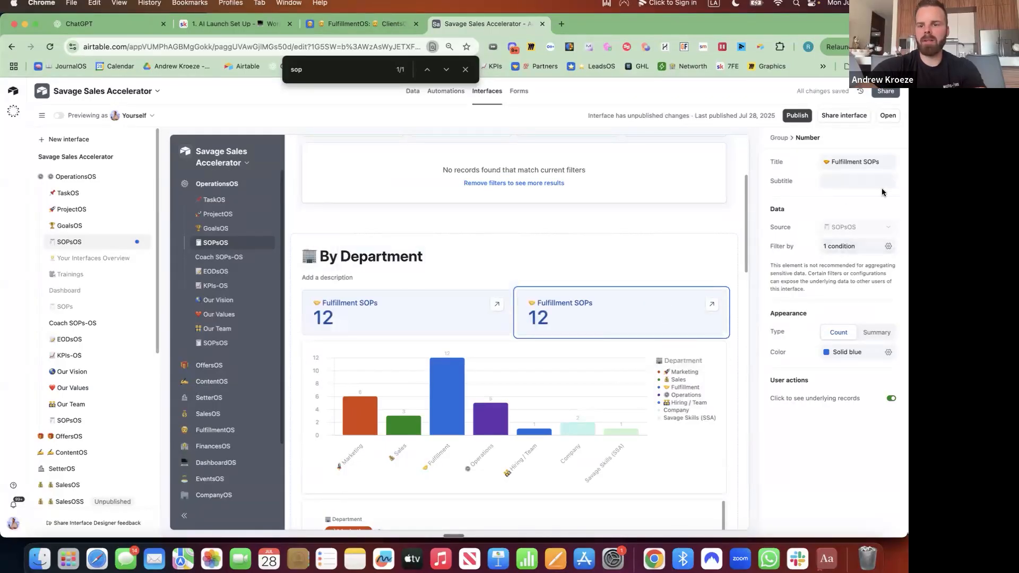
{"action": "triple_click", "coordinate": [888, 162]}
{"action": "key", "text": "ctrl+super+space"}
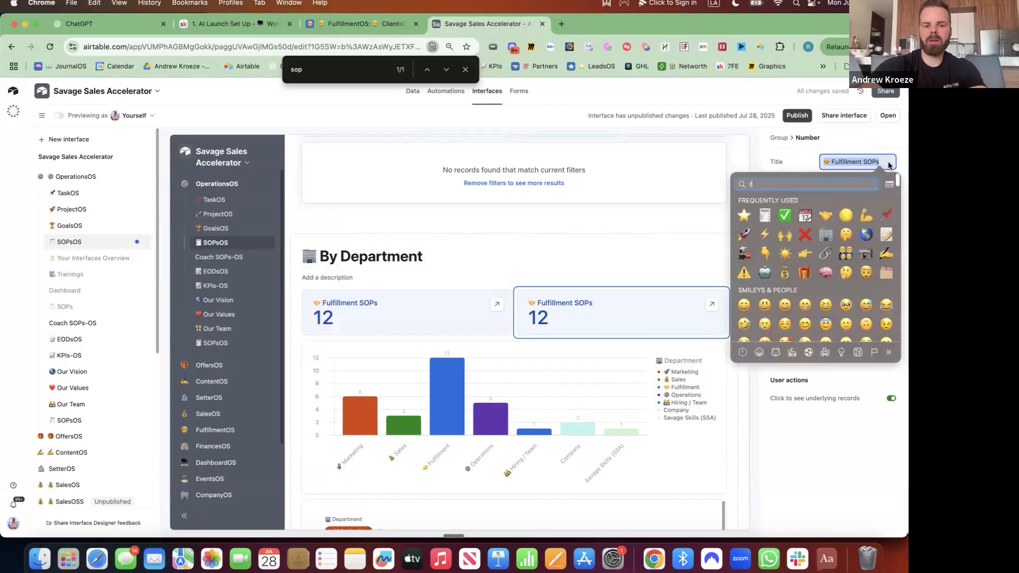
{"action": "left_click", "coordinate": [743, 203]}
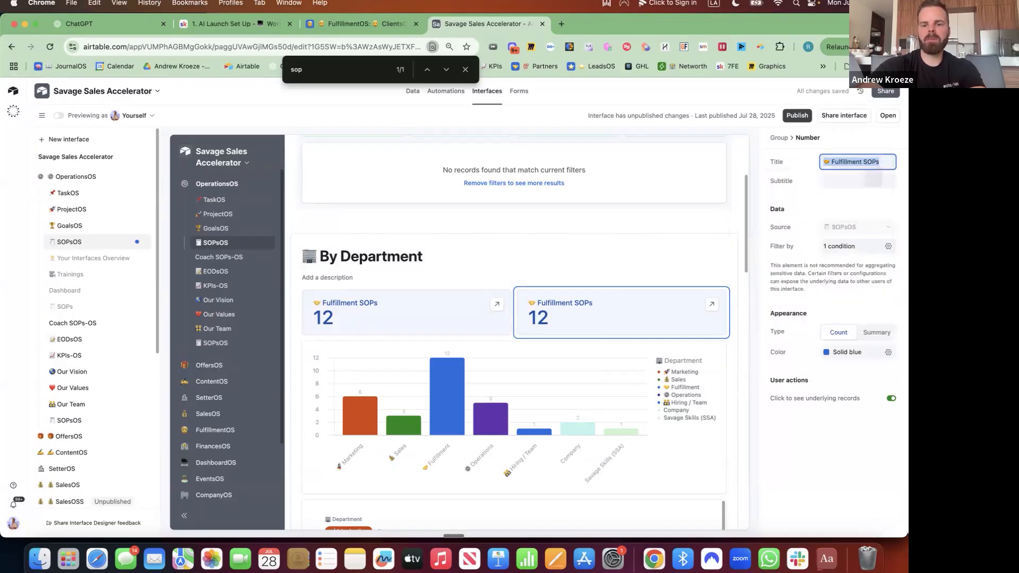
{"action": "type", "text": "Marketing "}
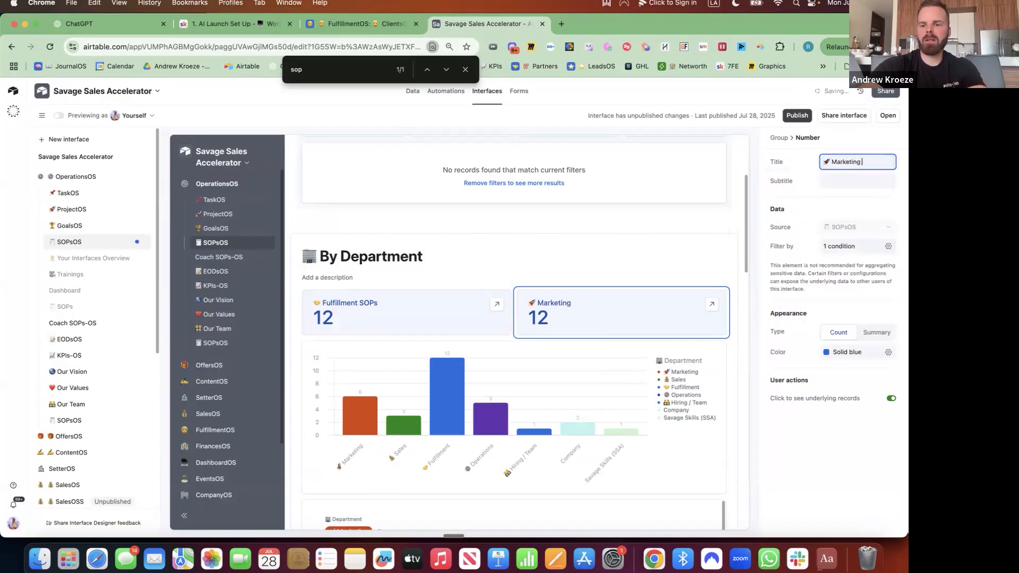
{"action": "type", "text": "SOp"}
{"action": "key", "text": "BackSpace"}
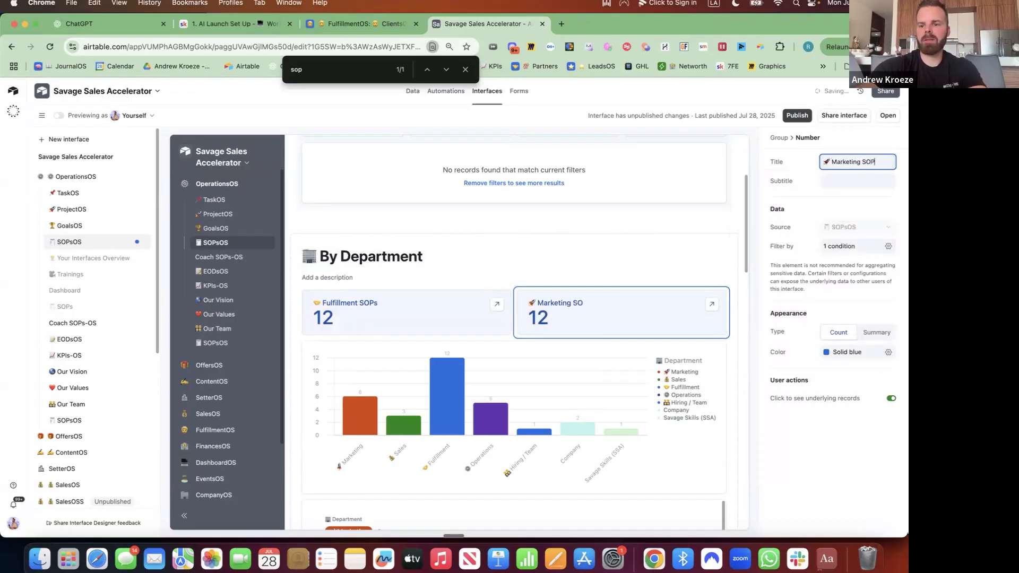
{"action": "left_click", "coordinate": [870, 183]}
{"action": "type", "text": "To"}
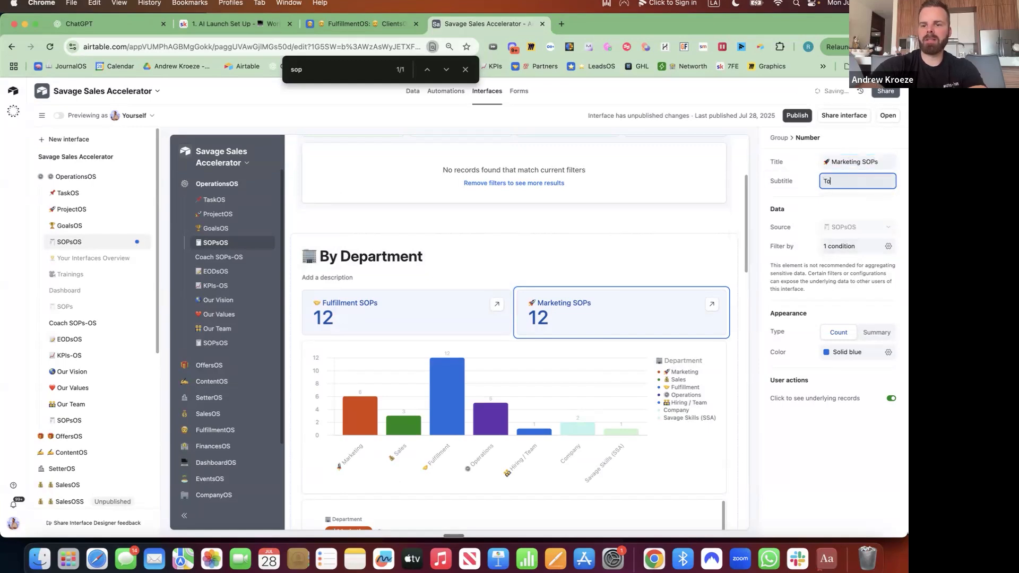
{"action": "type", "text": "tal"}
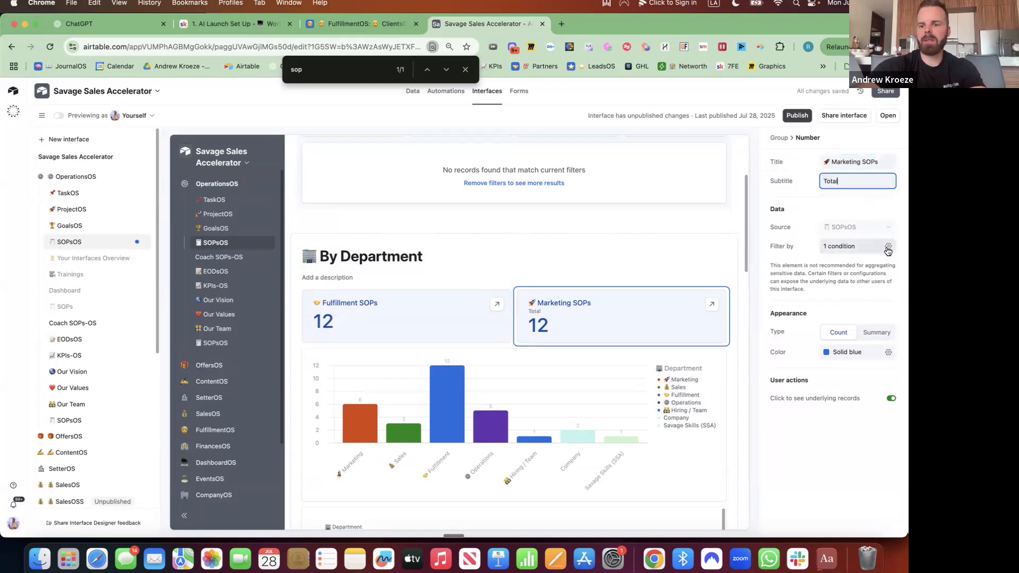
Filter the Marketing SOPs card to the Marketing department and colour it orange
{"action": "left_click", "coordinate": [888, 246]}
{"action": "left_click", "coordinate": [754, 296]}
{"action": "left_click", "coordinate": [773, 329]}
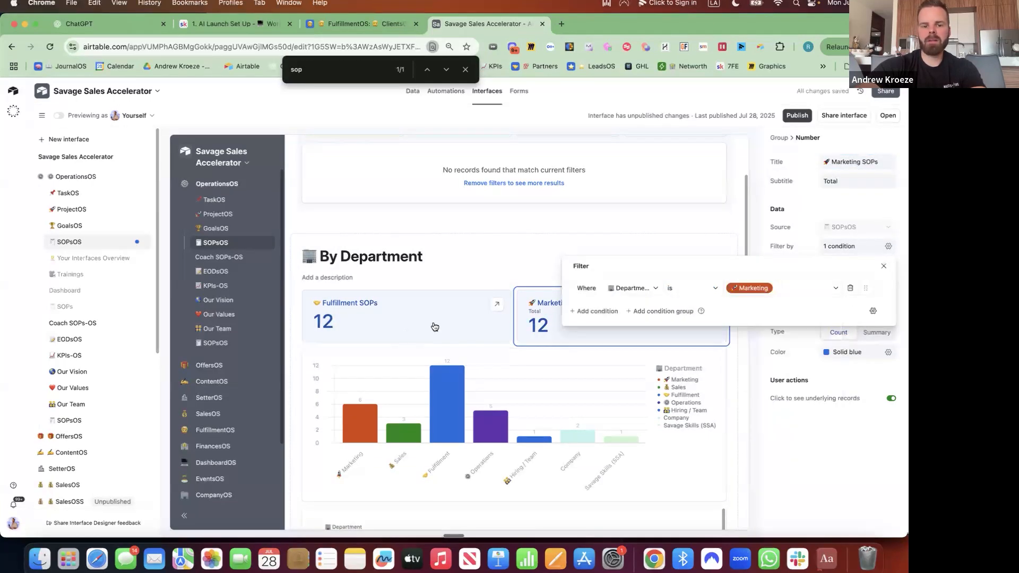
{"action": "left_click", "coordinate": [887, 352]}
{"action": "left_click", "coordinate": [830, 394]}
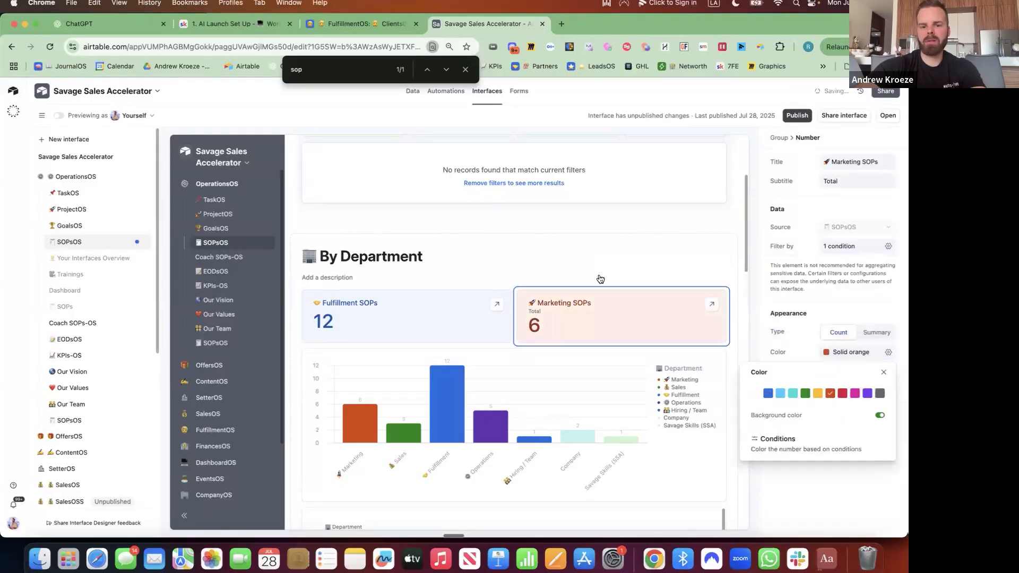
{"action": "left_click", "coordinate": [723, 294]}
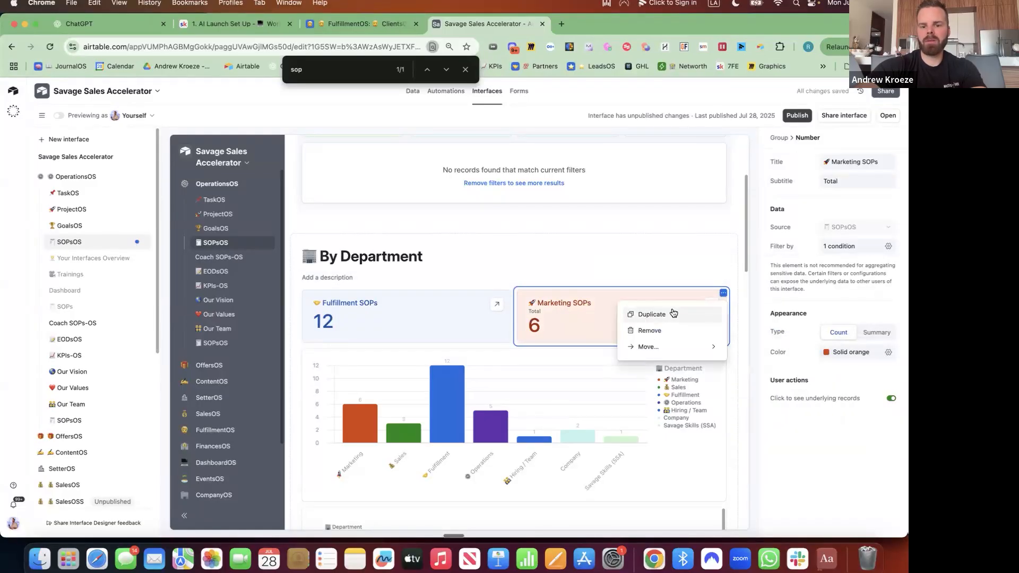
Duplicate the Marketing SOPs card and retitle it '💰 Sales SOPs'
{"action": "left_click", "coordinate": [680, 312]}
{"action": "triple_click", "coordinate": [885, 158]}
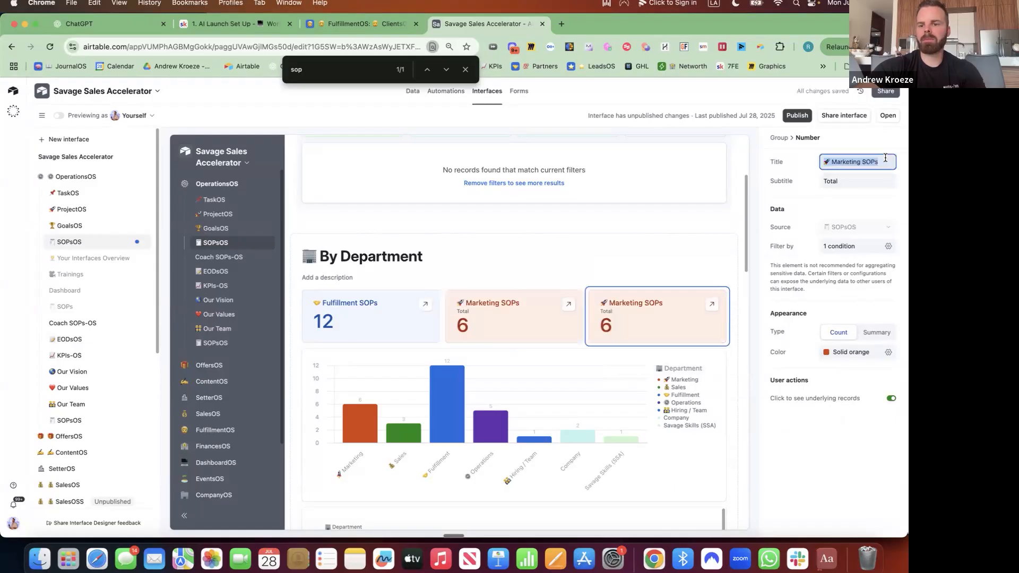
{"action": "key", "text": "ctrl+super+space"}
{"action": "type", "text": "money"}
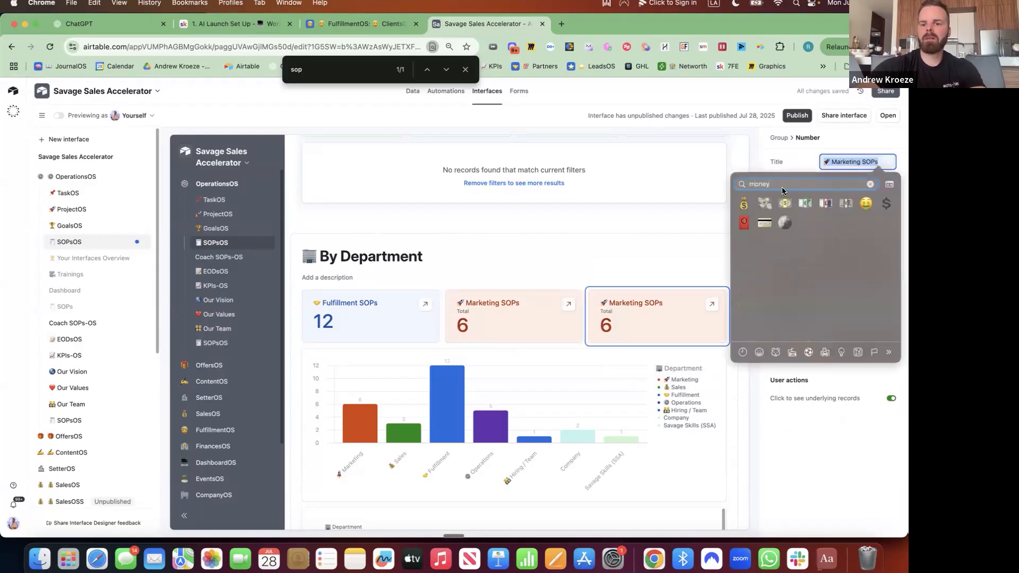
{"action": "left_click", "coordinate": [745, 207]}
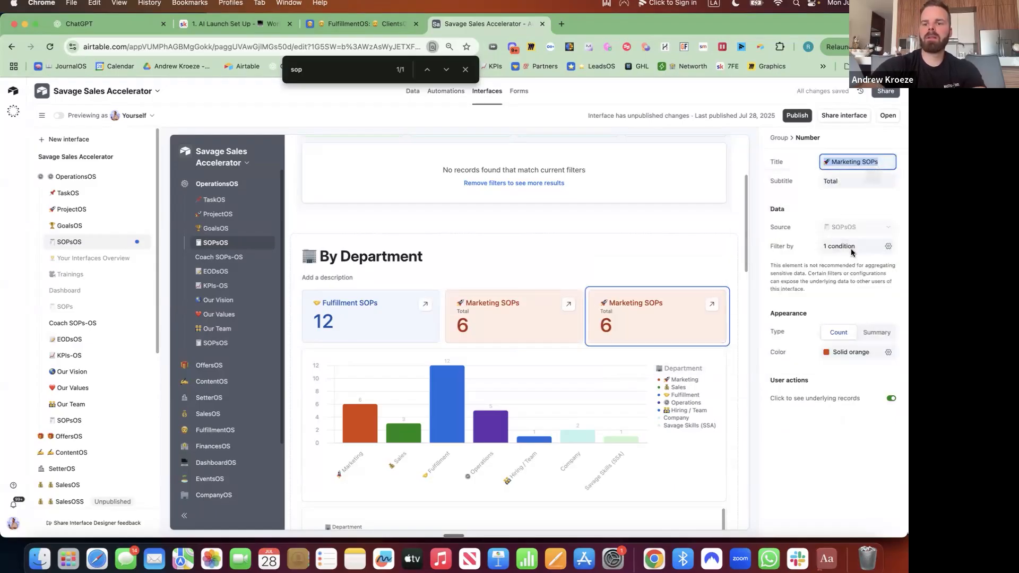
{"action": "type", "text": "So"}
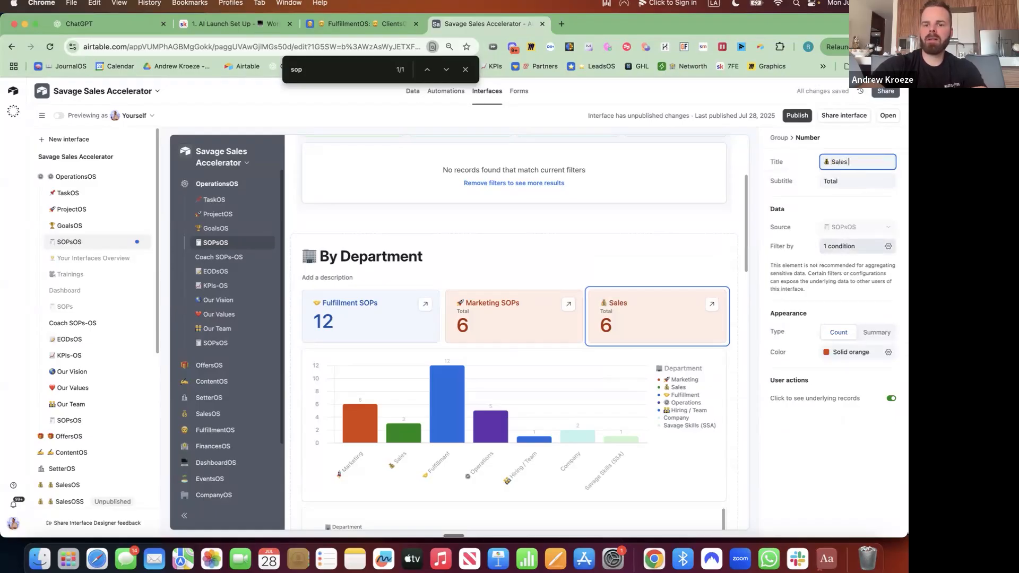
{"action": "type", "text": "Ps"}
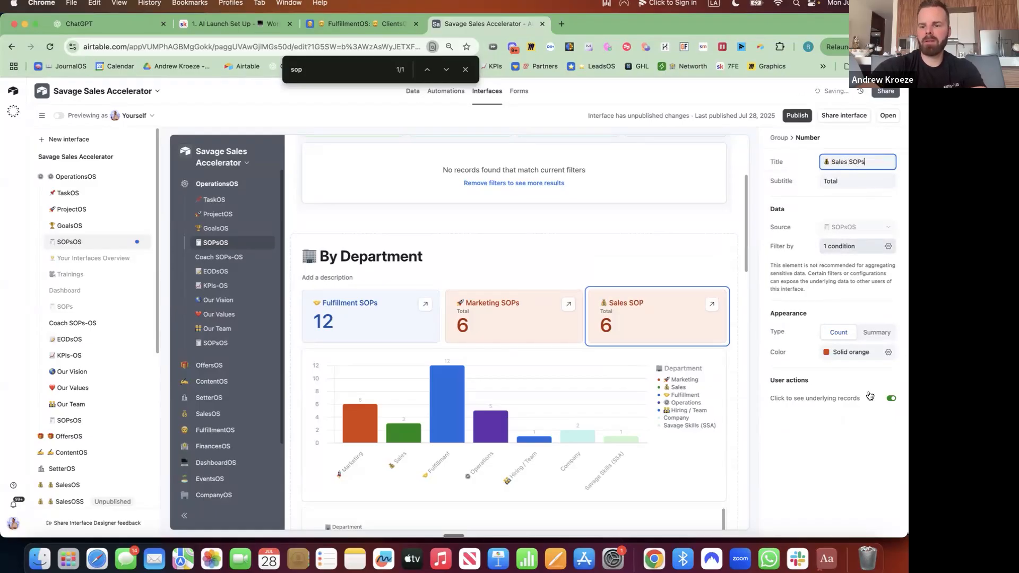
Colour the Sales SOPs card green and change its Department filter to Sales
{"action": "left_click", "coordinate": [888, 353]}
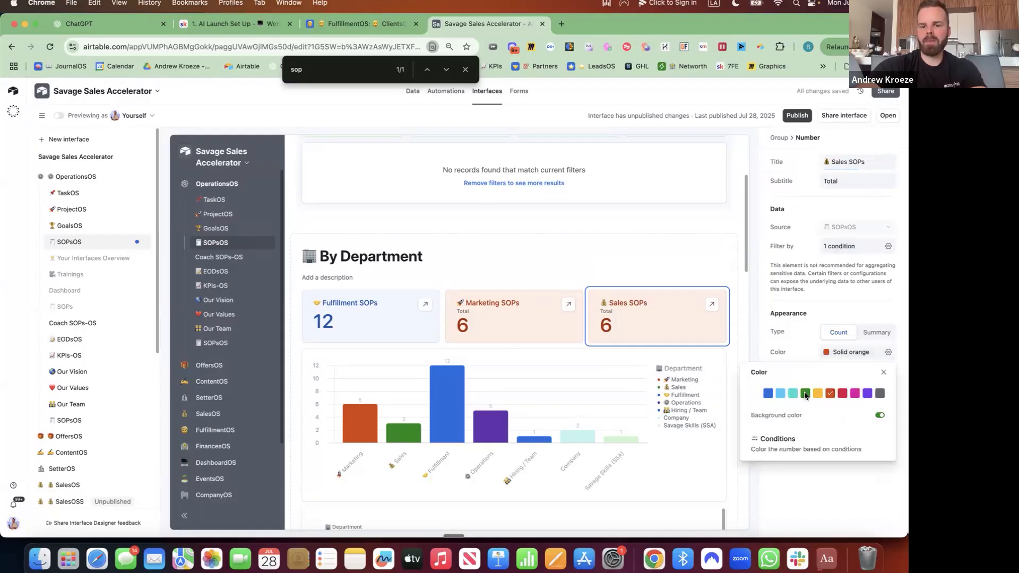
{"action": "left_click", "coordinate": [805, 393]}
{"action": "left_click", "coordinate": [888, 246]}
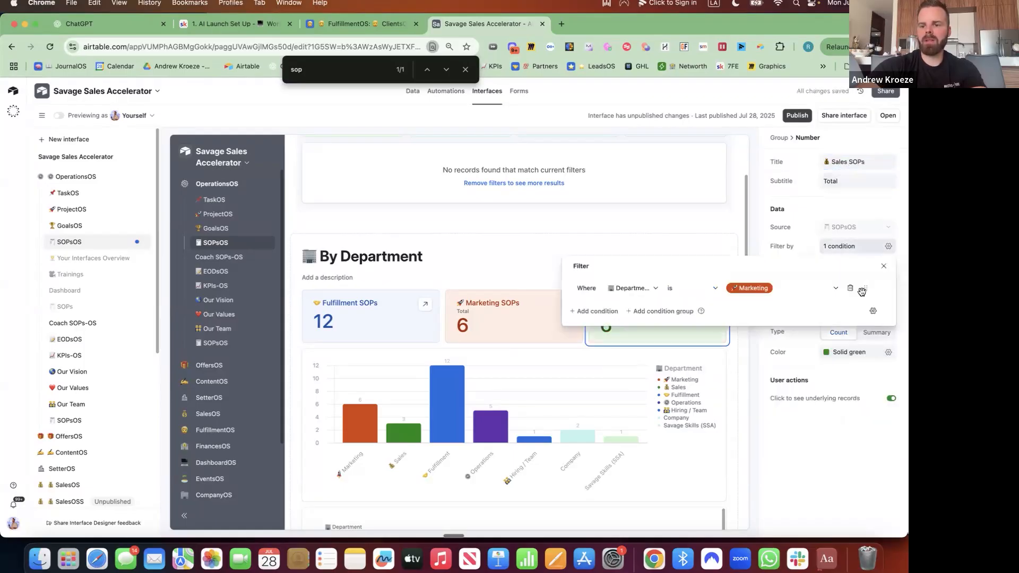
{"action": "left_click", "coordinate": [783, 290]}
{"action": "left_click", "coordinate": [753, 350]}
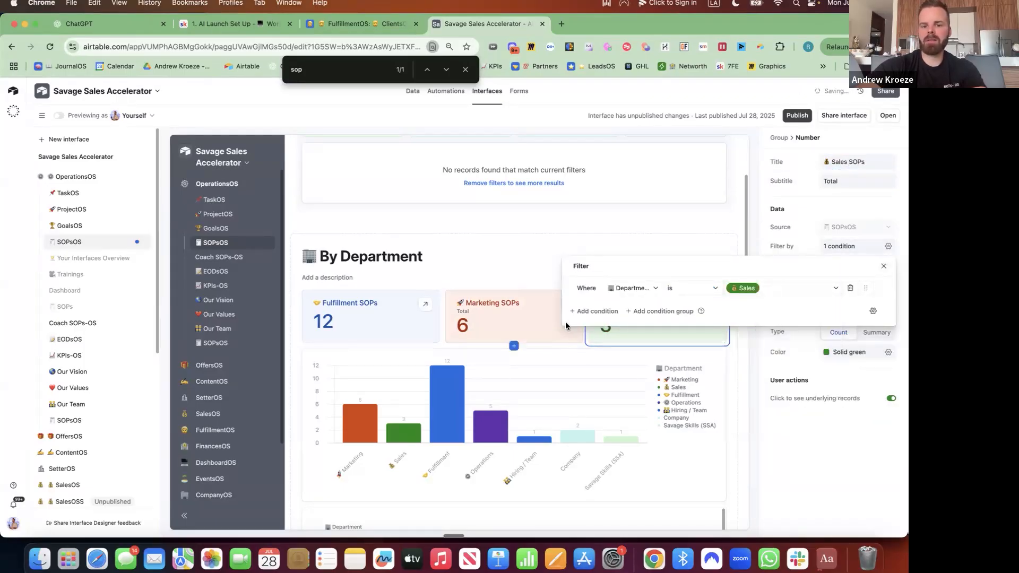
{"action": "left_click", "coordinate": [566, 325]}
{"action": "left_click", "coordinate": [568, 324]}
{"action": "left_click", "coordinate": [730, 296]}
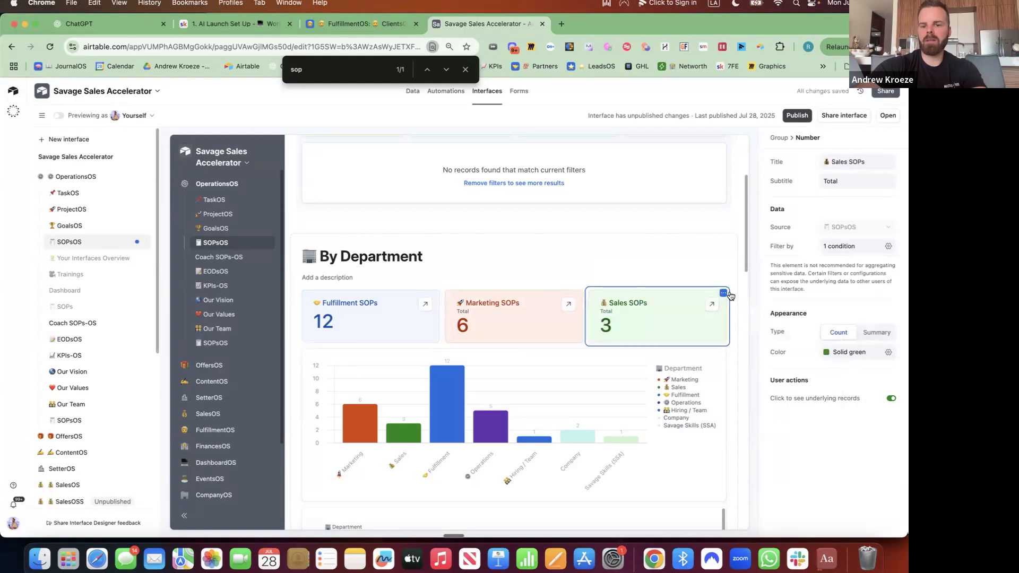
{"action": "left_click", "coordinate": [723, 293]}
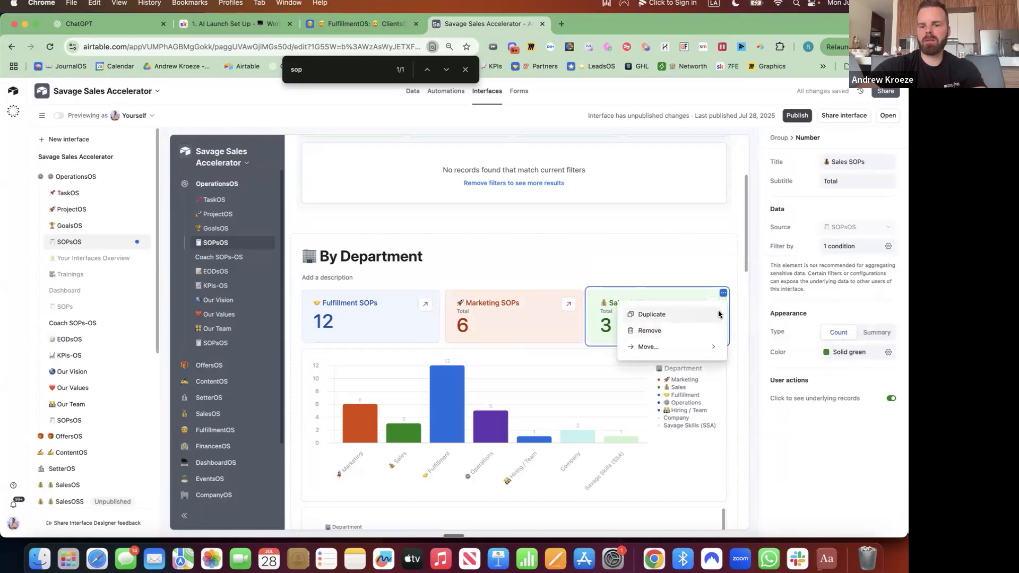
Duplicate the Sales SOPs card and retitle it with a new emoji and 'Total SOPs'
{"action": "left_click", "coordinate": [719, 314]}
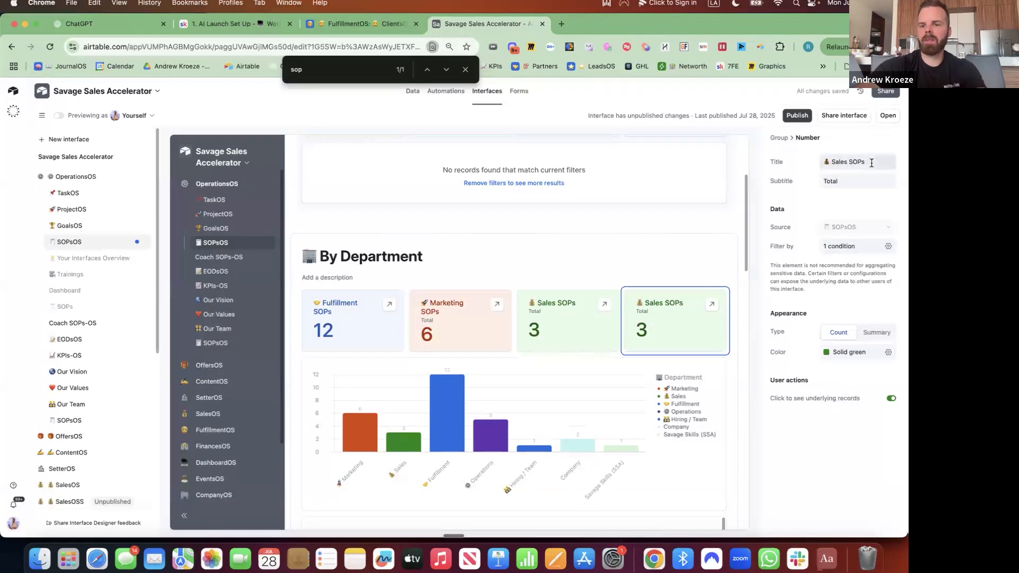
{"action": "left_click", "coordinate": [871, 162]}
{"action": "key", "text": "ctrl+super+space"}
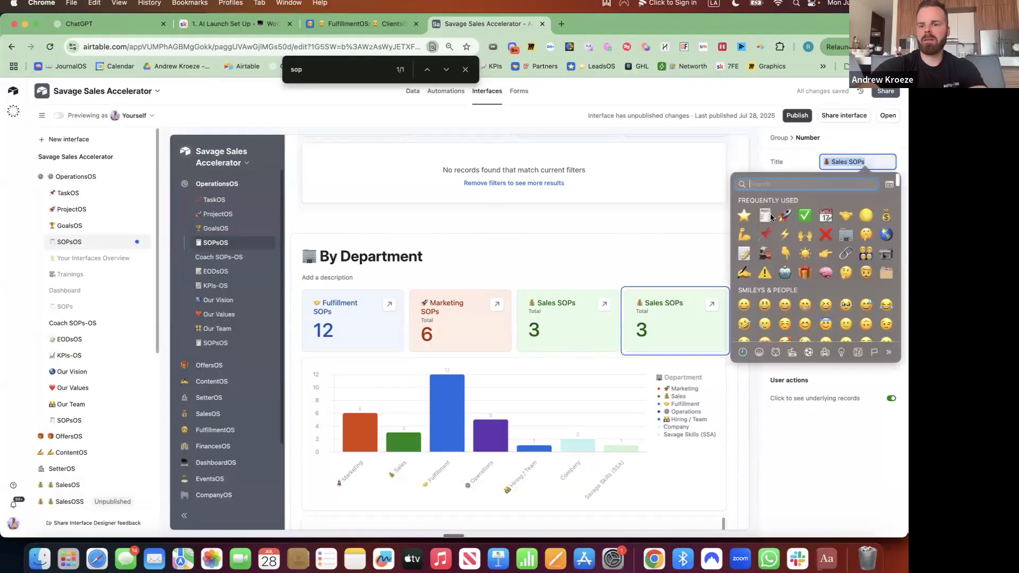
{"action": "left_click", "coordinate": [768, 216]}
{"action": "type", "text": "Tot"}
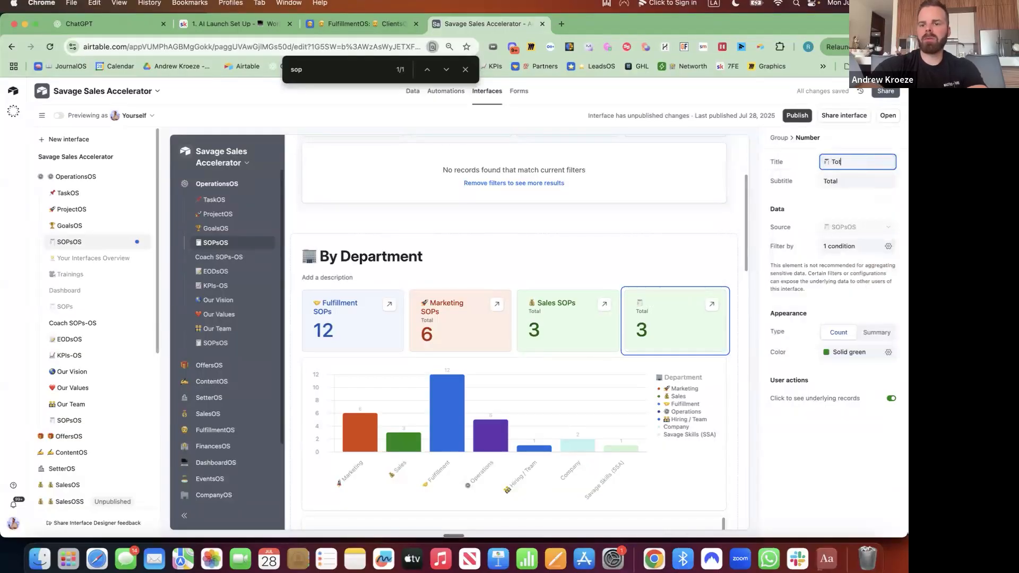
{"action": "type", "text": "al SOPs"}
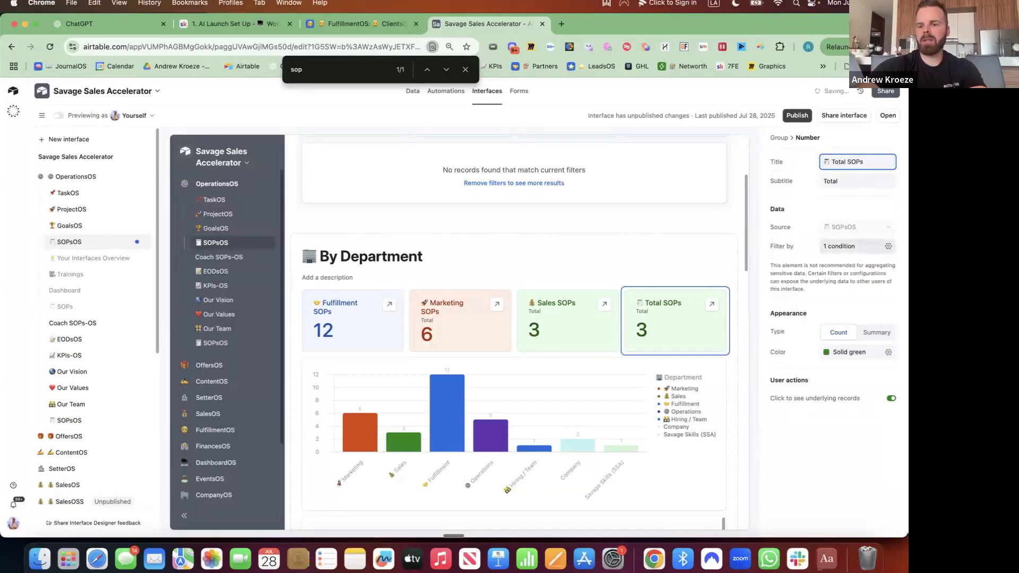
Remove the Sales filter condition from Total SOPs and colour its number solid gray
{"action": "left_click", "coordinate": [888, 247]}
{"action": "left_click", "coordinate": [850, 288]}
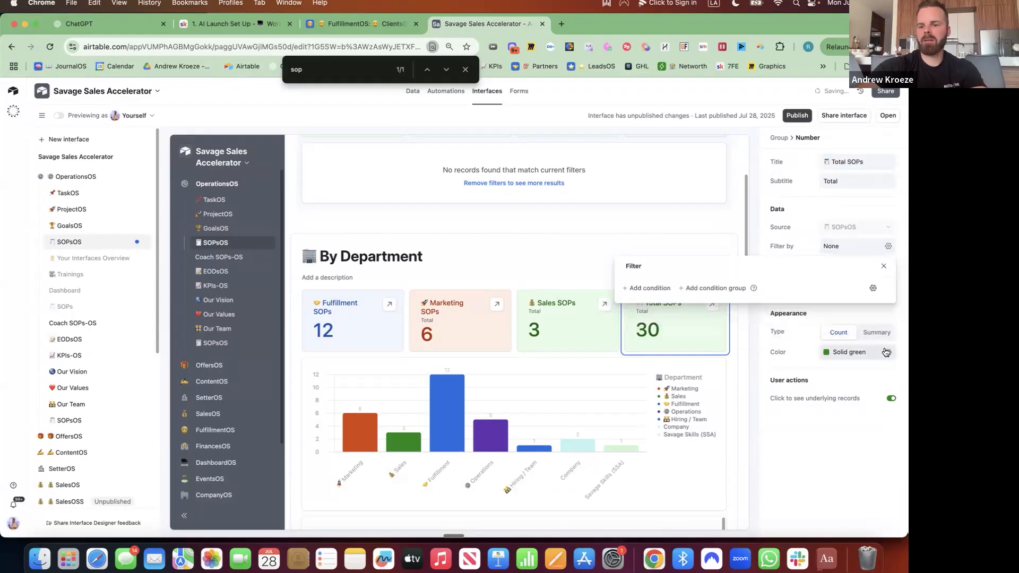
{"action": "left_click", "coordinate": [888, 352]}
{"action": "left_click", "coordinate": [879, 394]}
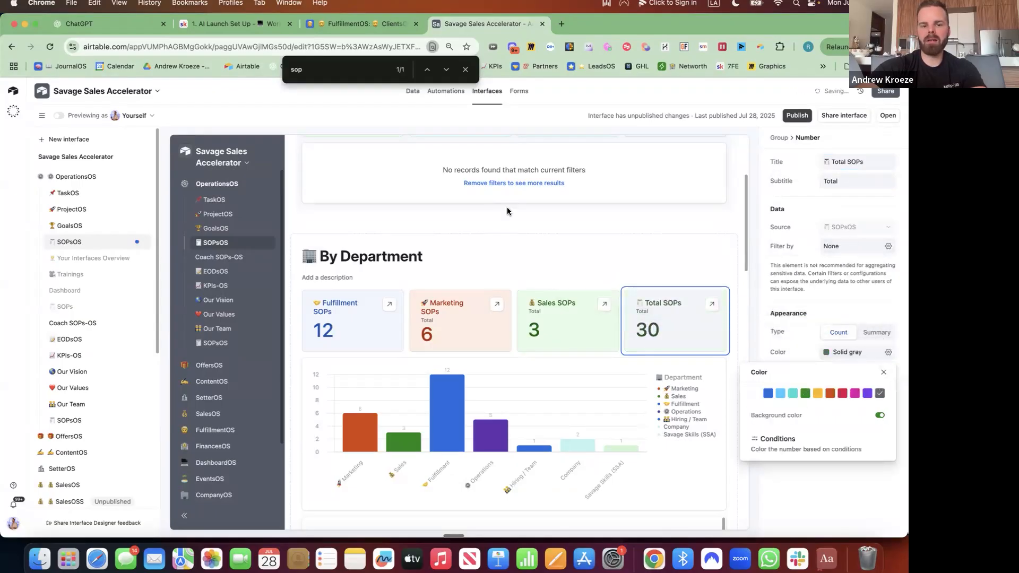
{"action": "left_click", "coordinate": [729, 246]}
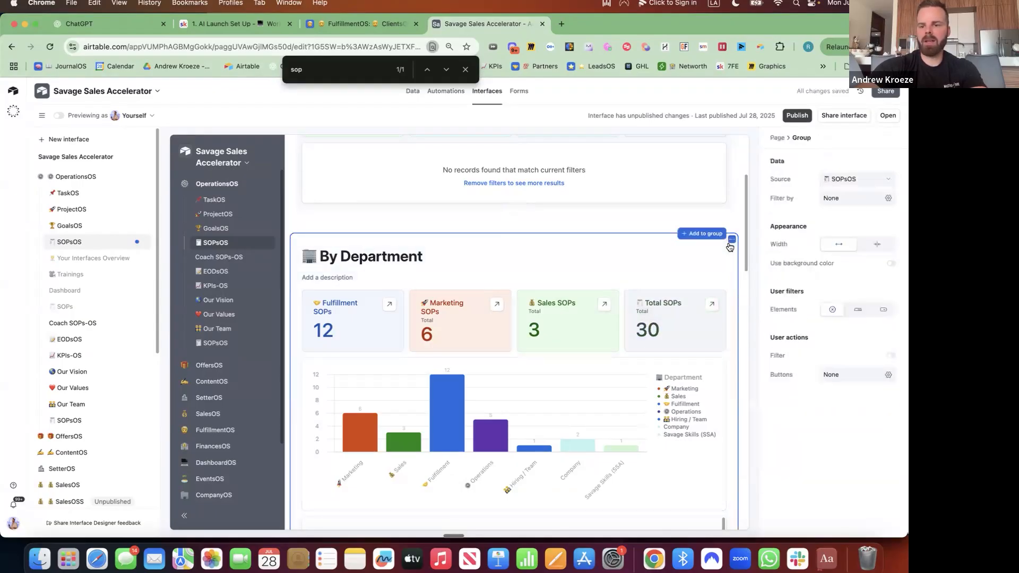
Turn on the group's background colour and add Department and Accountable dropdown user filters
{"action": "left_click", "coordinate": [890, 263]}
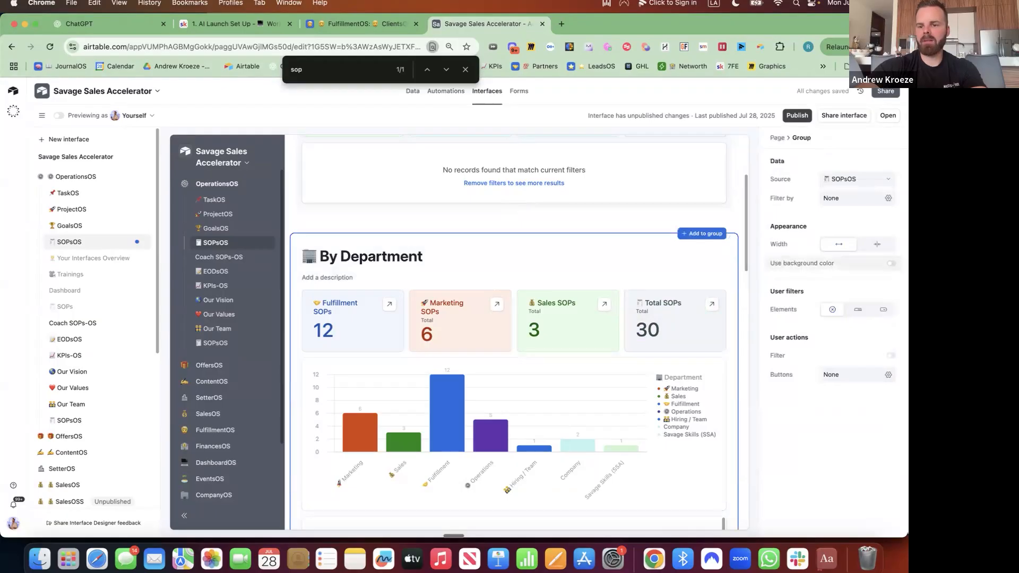
{"action": "left_click", "coordinate": [884, 310]}
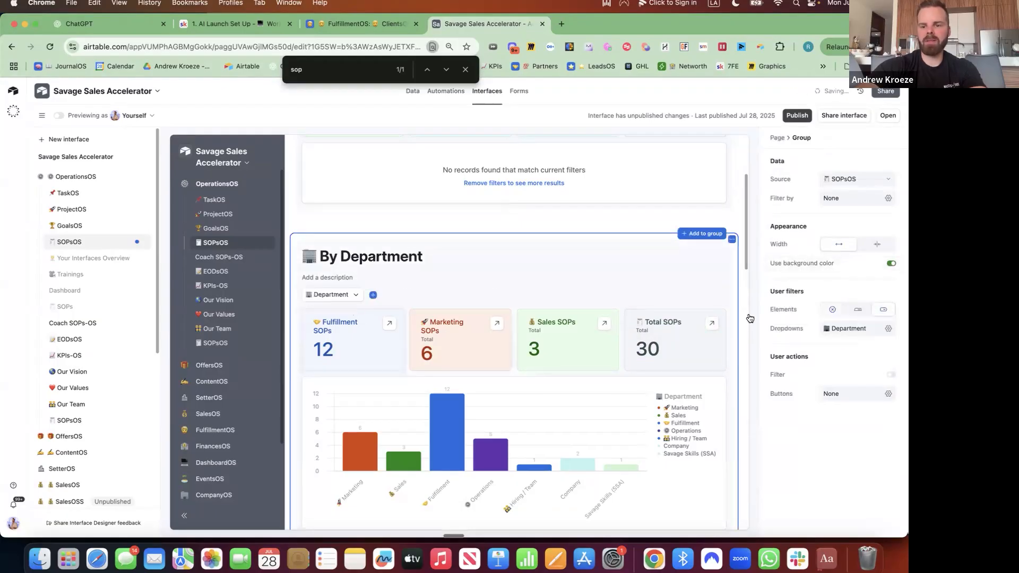
{"action": "left_click", "coordinate": [373, 295]}
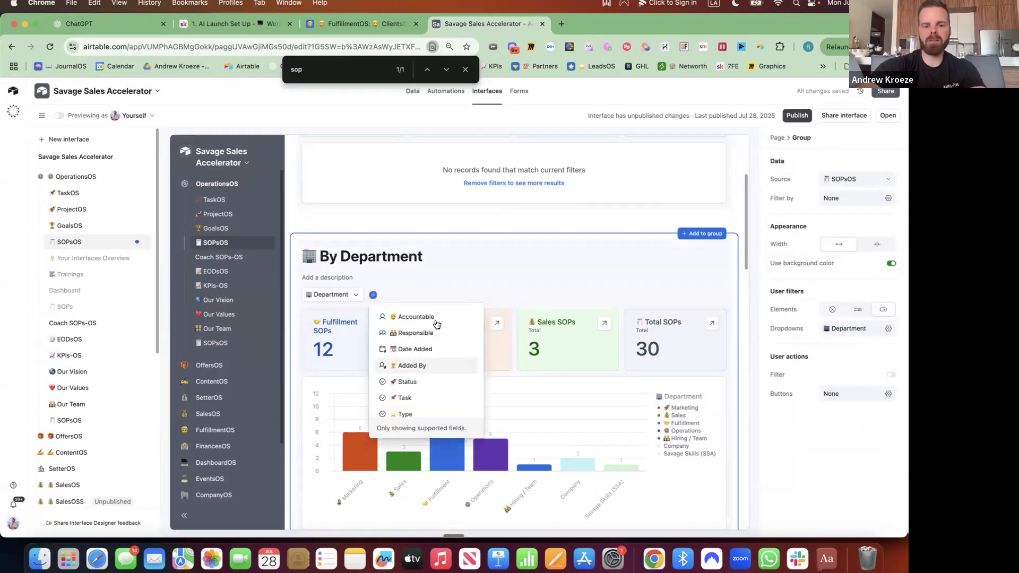
{"action": "left_click", "coordinate": [422, 318]}
{"action": "left_click", "coordinate": [401, 300]}
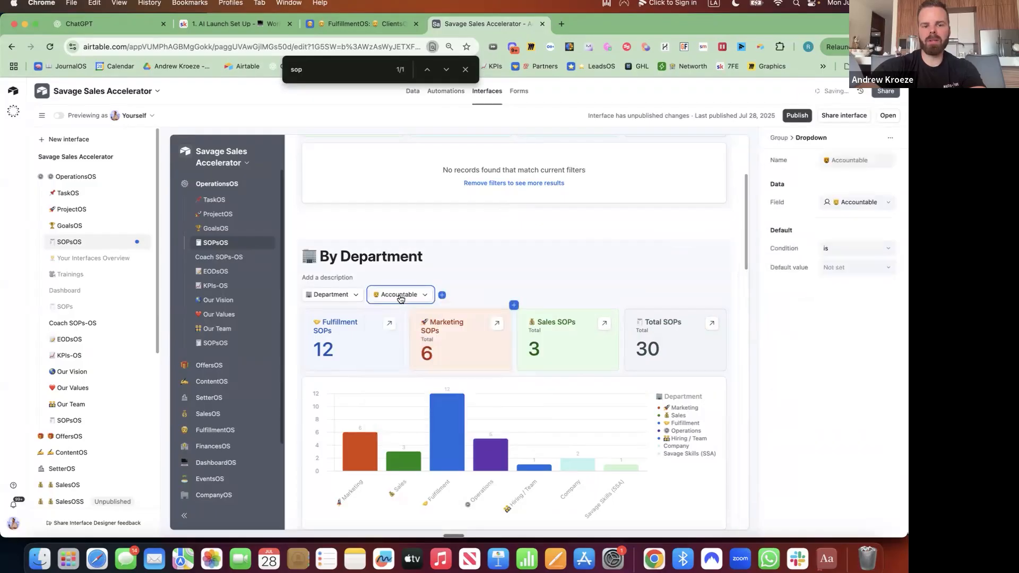
Test the Accountable filter with two different people, clearing it after each
{"action": "left_click", "coordinate": [401, 299]}
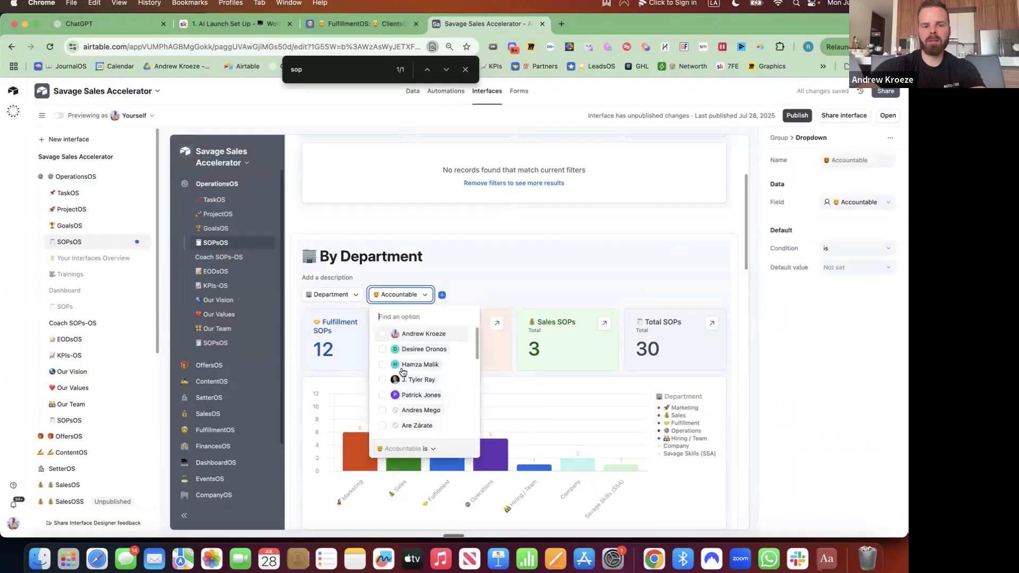
{"action": "left_click", "coordinate": [385, 351]}
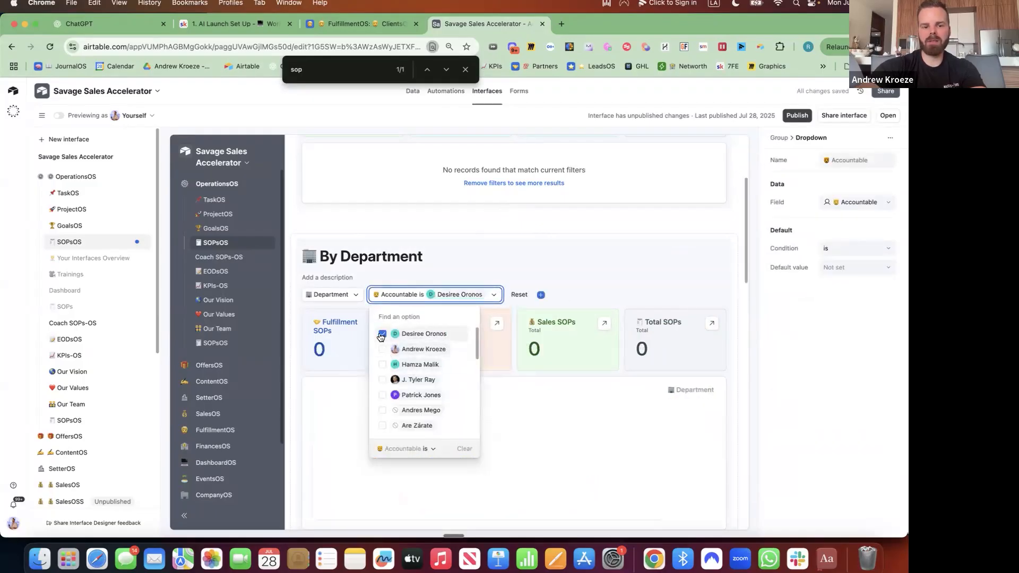
{"action": "left_click", "coordinate": [383, 334]}
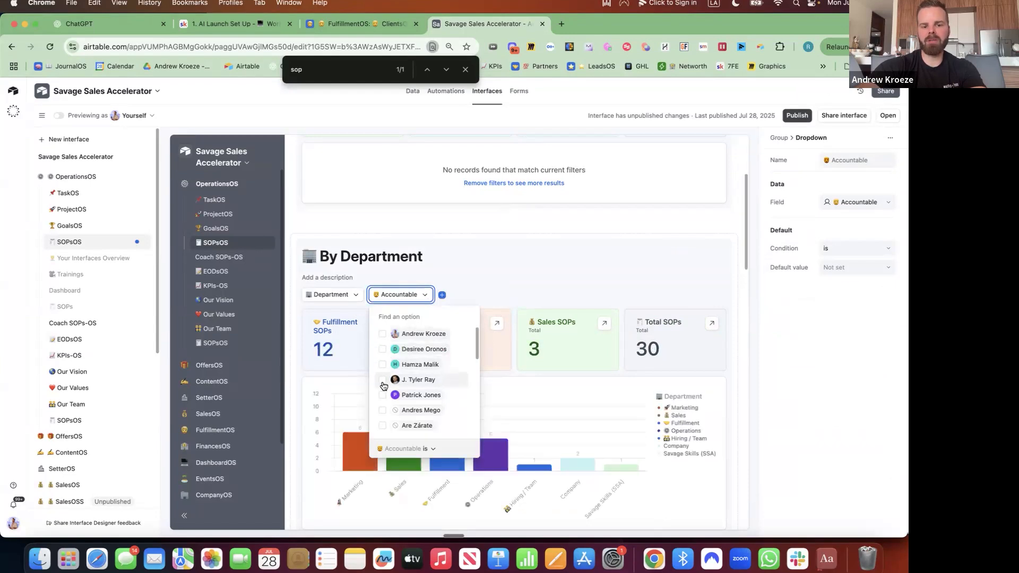
{"action": "left_click", "coordinate": [383, 380]}
{"action": "left_click", "coordinate": [388, 336]}
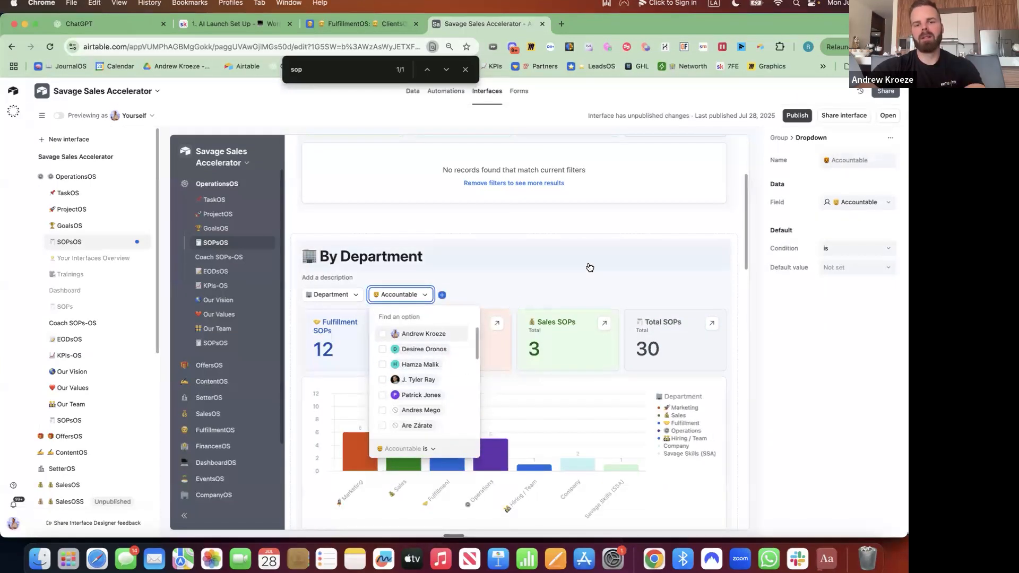
{"action": "left_click", "coordinate": [724, 287]}
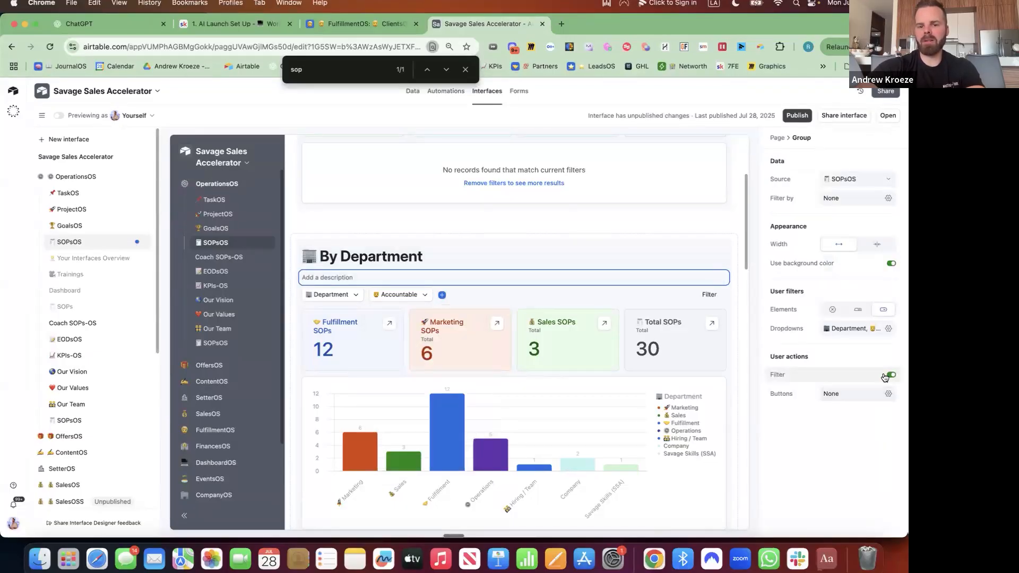
Add a group filter condition where Title contains 'sale'
{"action": "left_click", "coordinate": [709, 295]}
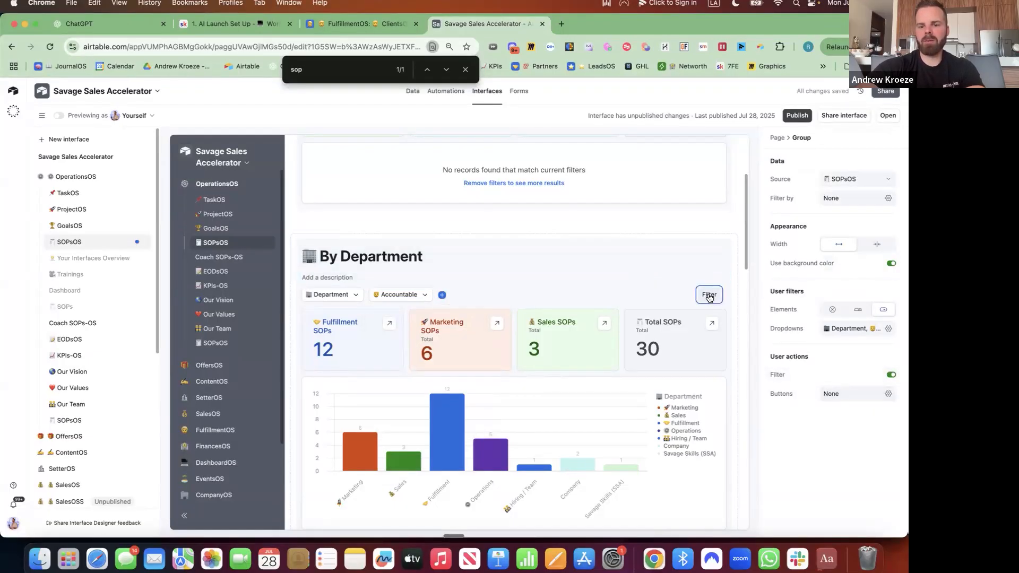
{"action": "left_click", "coordinate": [598, 333]}
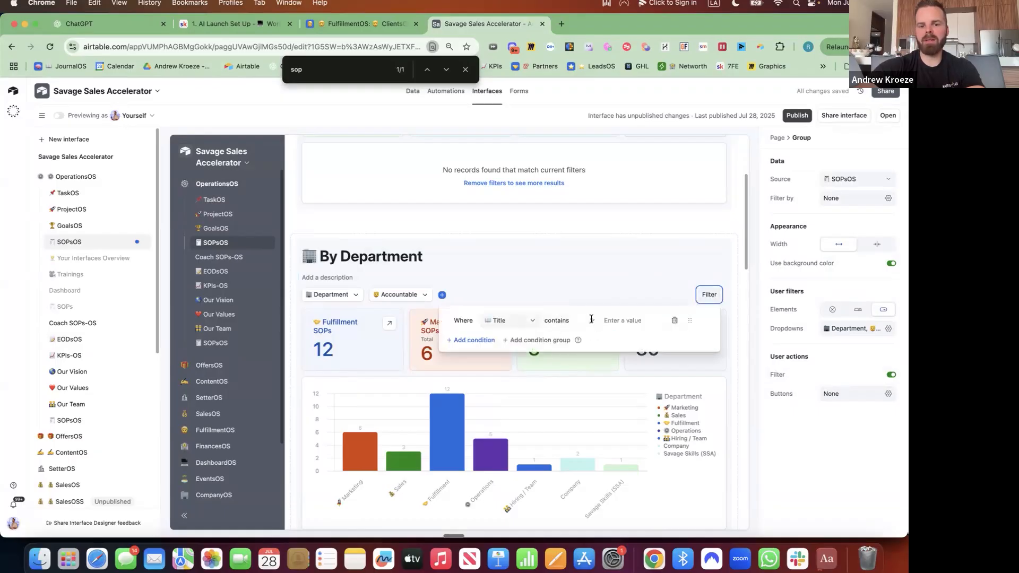
{"action": "left_click", "coordinate": [623, 320]}
{"action": "type", "text": "sale"}
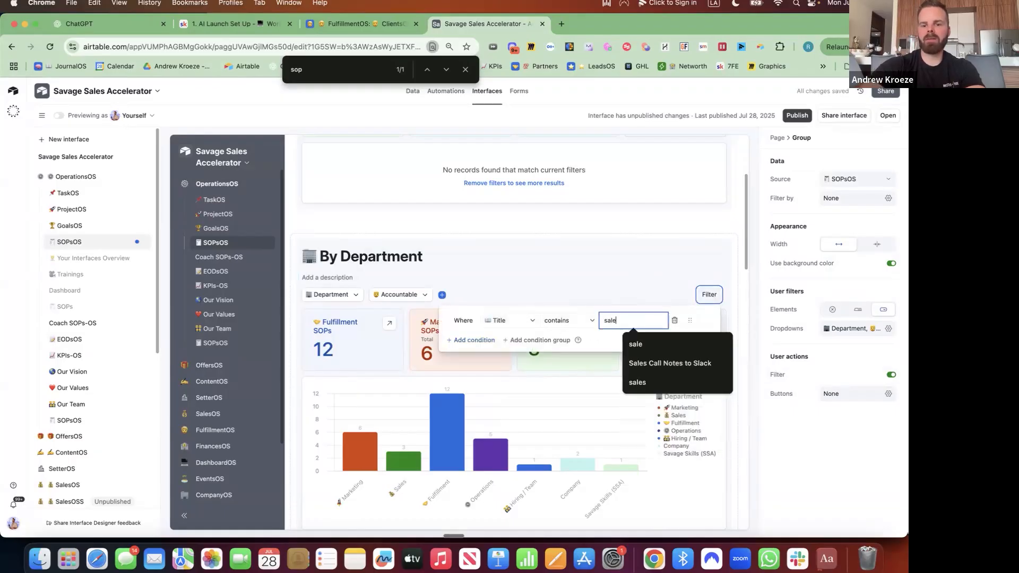
{"action": "scroll", "coordinate": [349, 396], "scroll_direction": "down", "scroll_amount": 5}
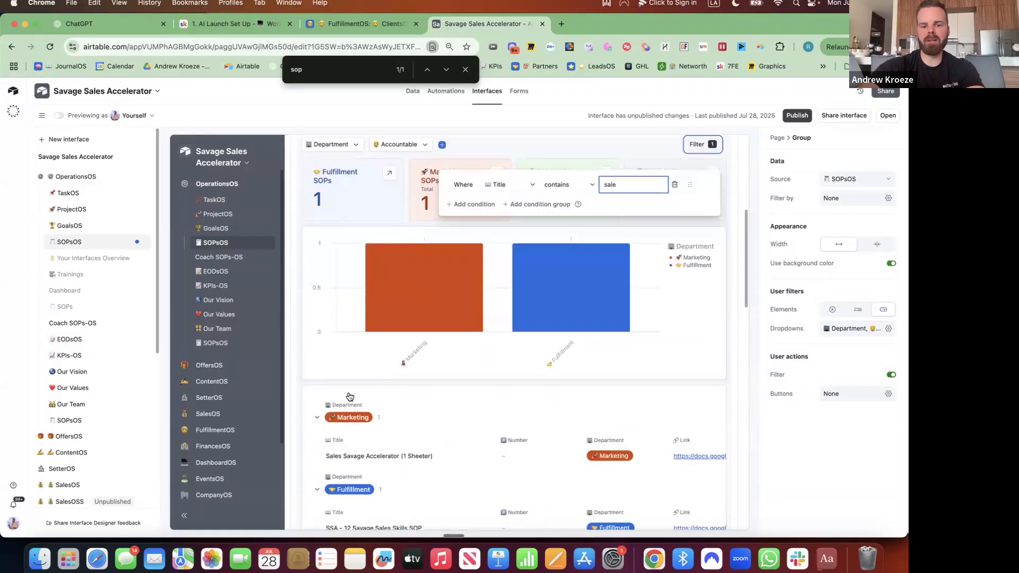
{"action": "left_click", "coordinate": [479, 376]}
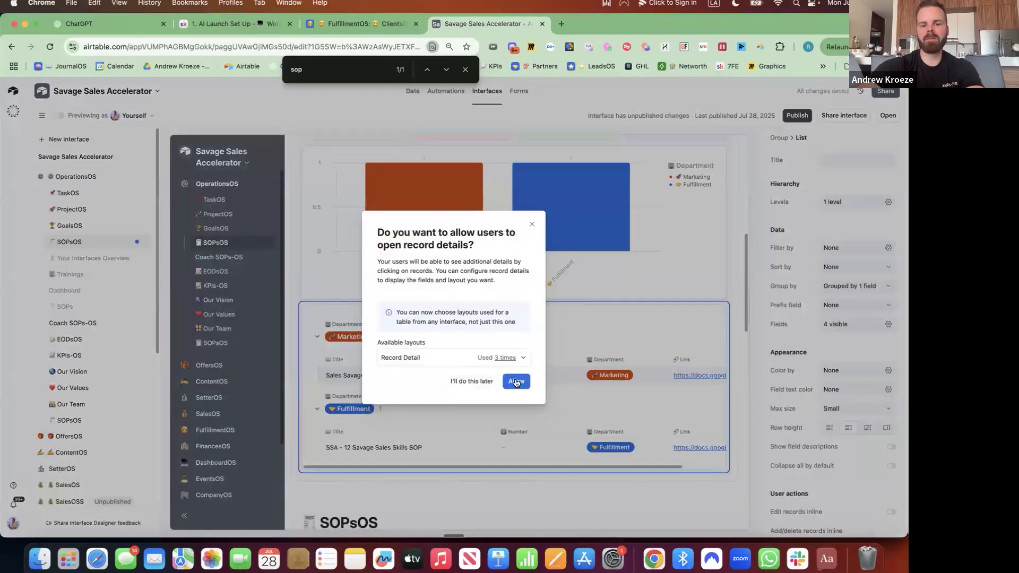
Allow users to open record details and hide the Number field from the SOP list
{"action": "left_click", "coordinate": [516, 381]}
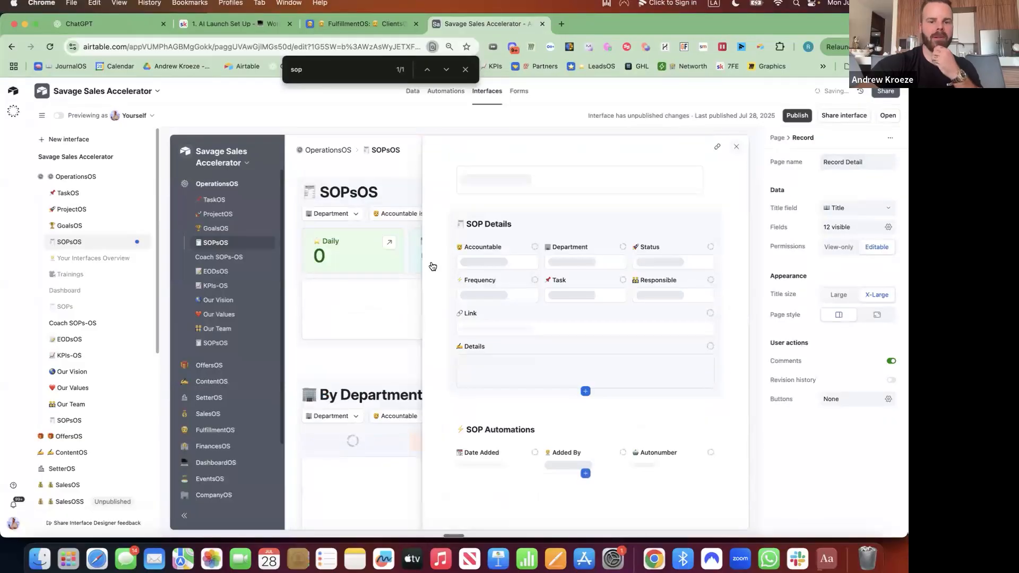
{"action": "key", "text": "Escape"}
{"action": "scroll", "coordinate": [453, 225], "scroll_direction": "down", "scroll_amount": 7}
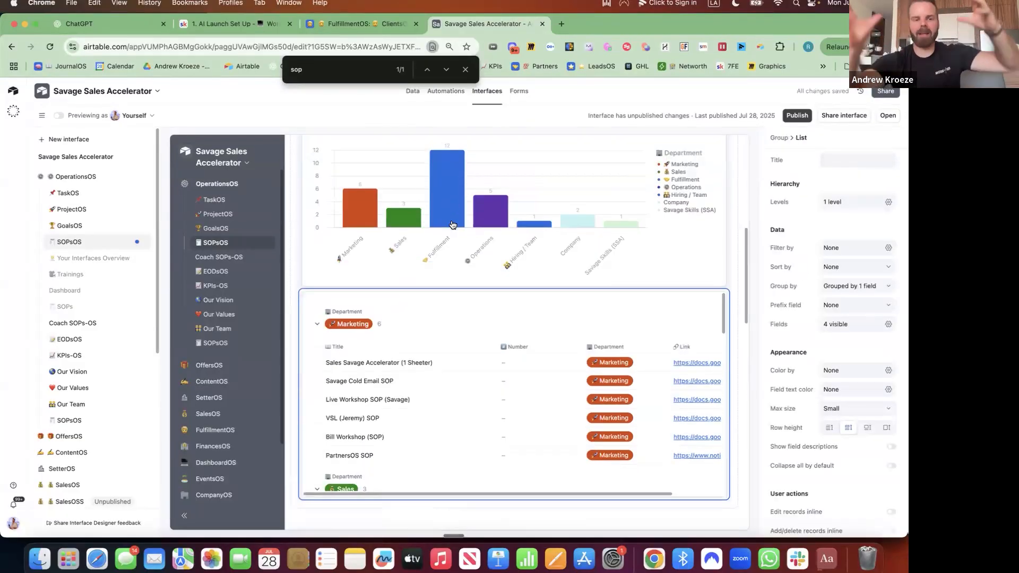
{"action": "scroll", "coordinate": [452, 225], "scroll_direction": "down", "scroll_amount": 1}
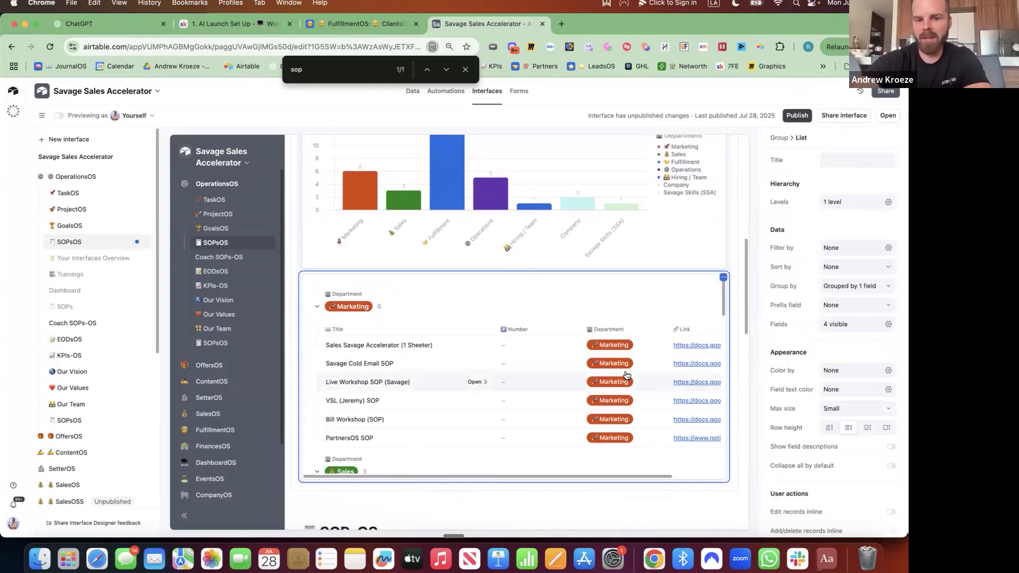
{"action": "left_click", "coordinate": [887, 325]}
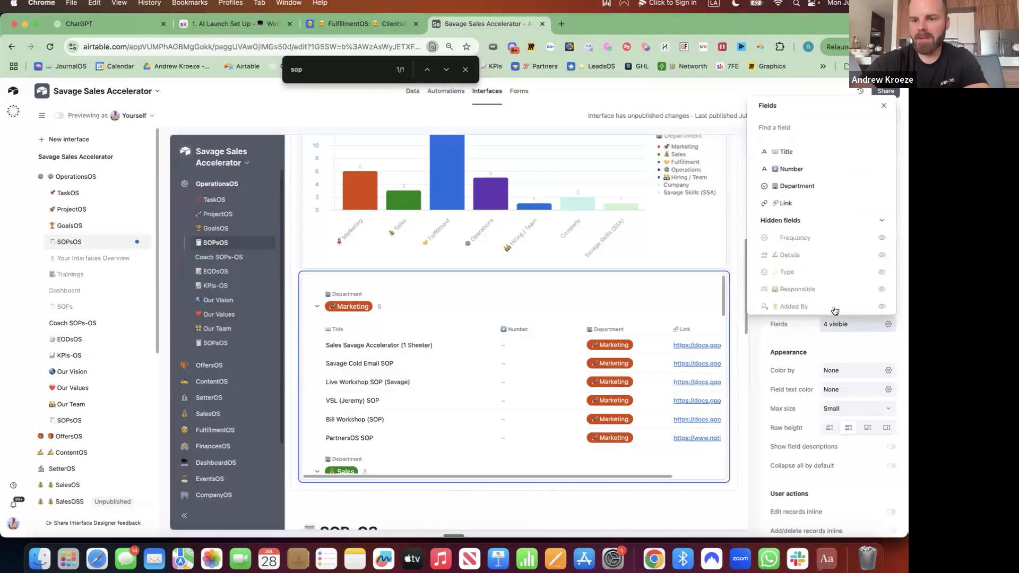
{"action": "left_click", "coordinate": [882, 170]}
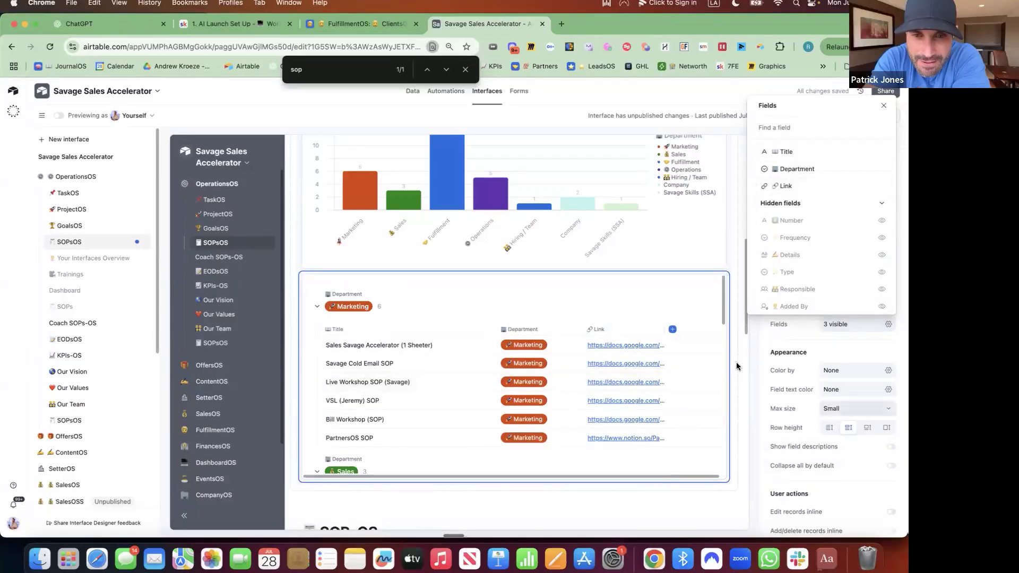
{"action": "left_click", "coordinate": [692, 335]}
Set the SOP list's maximum size to Large and publish the interface
{"action": "left_click", "coordinate": [730, 375]}
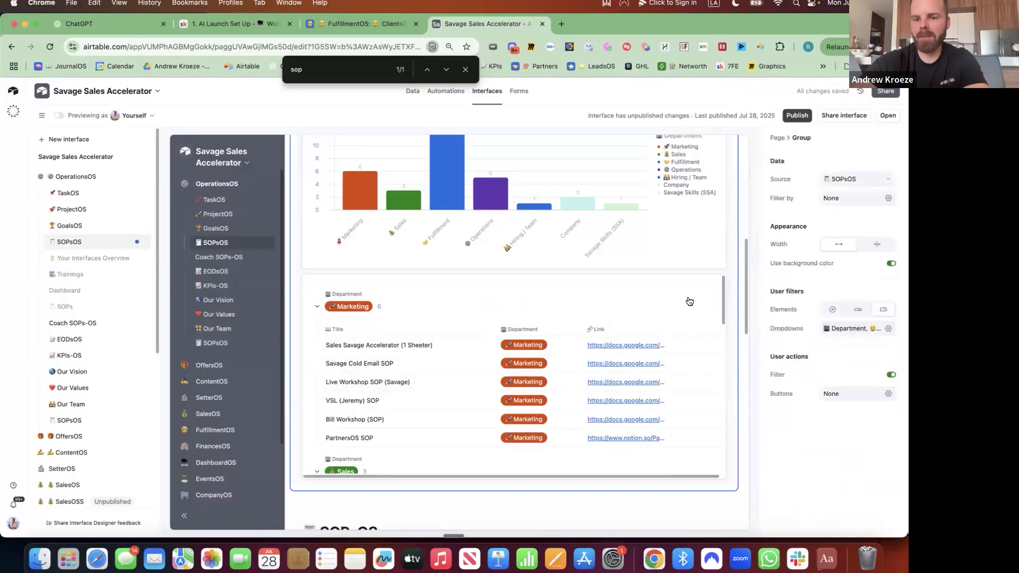
{"action": "left_click", "coordinate": [689, 301]}
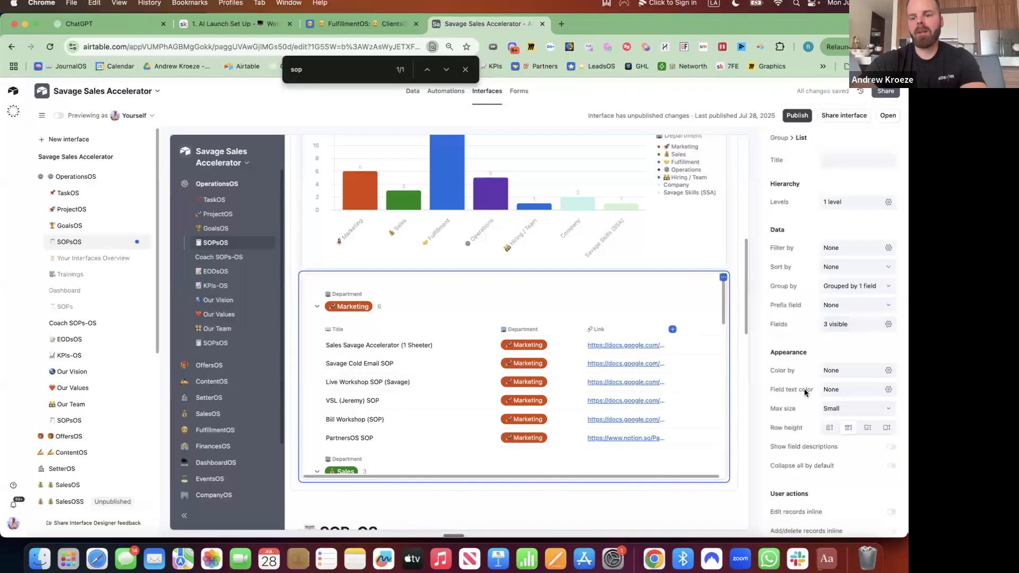
{"action": "left_click", "coordinate": [869, 409]}
{"action": "left_click", "coordinate": [837, 470]}
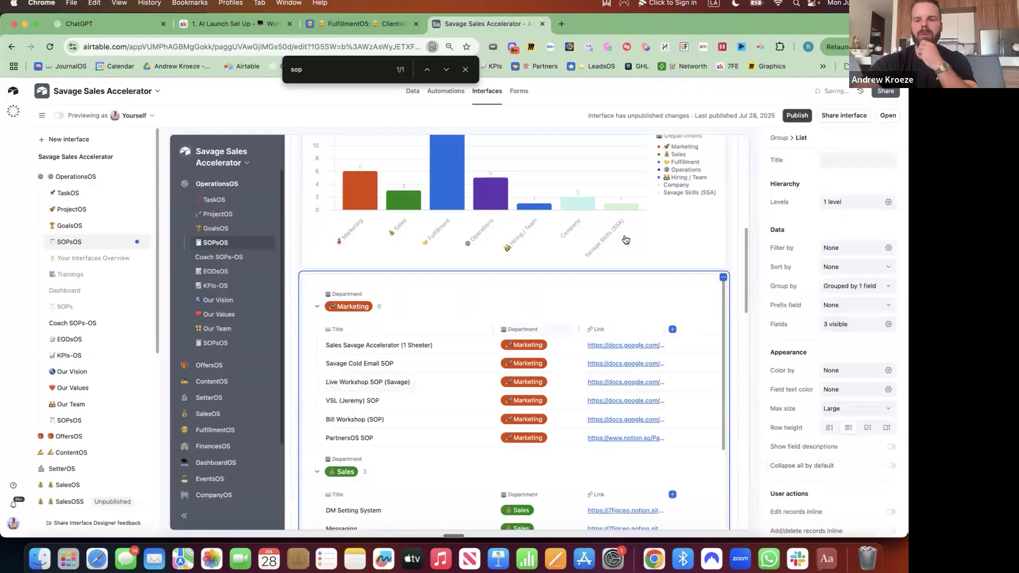
{"action": "left_click", "coordinate": [797, 116]}
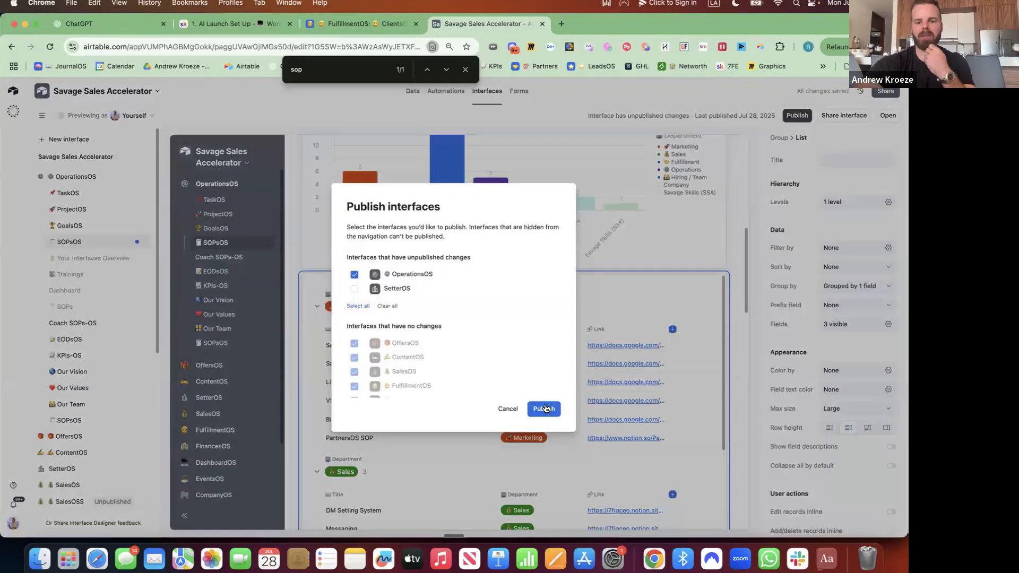
Publish the OperationsOS interface and clear the Accountable person filter so all 30 SOPs appear
{"action": "left_click", "coordinate": [544, 407]}
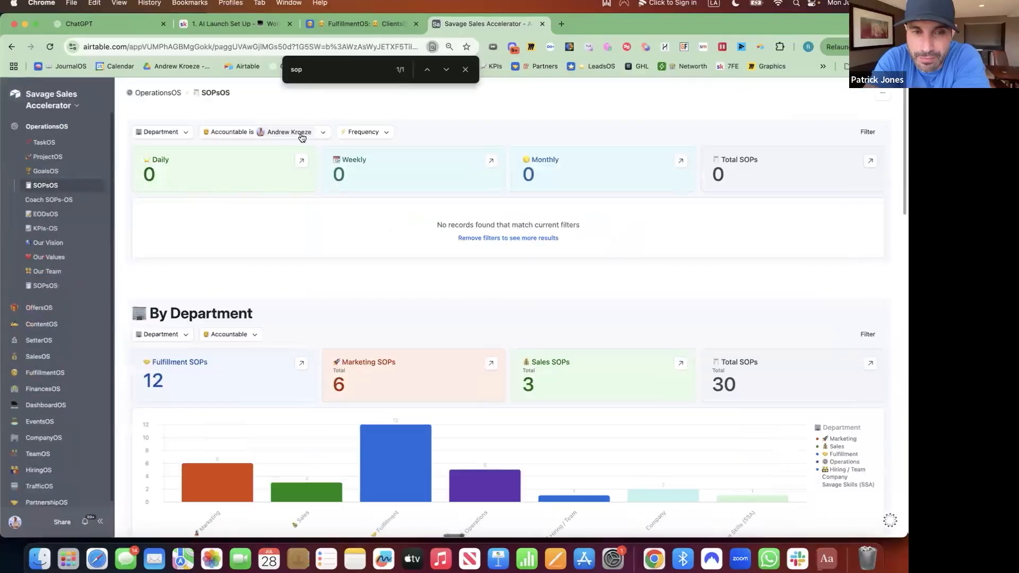
{"action": "left_click", "coordinate": [297, 131]}
{"action": "left_click", "coordinate": [213, 172]}
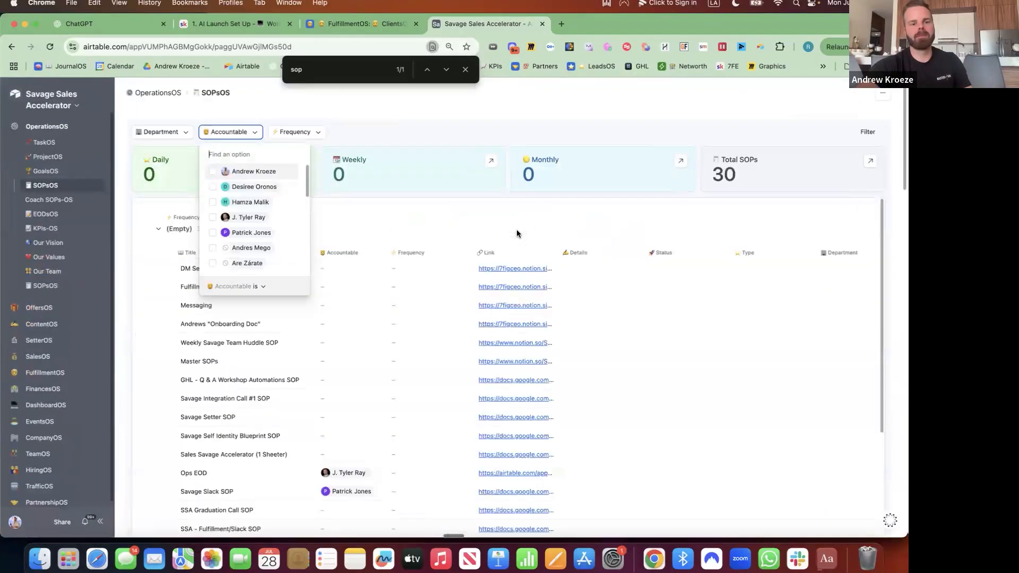
{"action": "scroll", "coordinate": [505, 197], "scroll_direction": "down", "scroll_amount": 3}
{"action": "scroll", "coordinate": [504, 196], "scroll_direction": "down", "scroll_amount": 15}
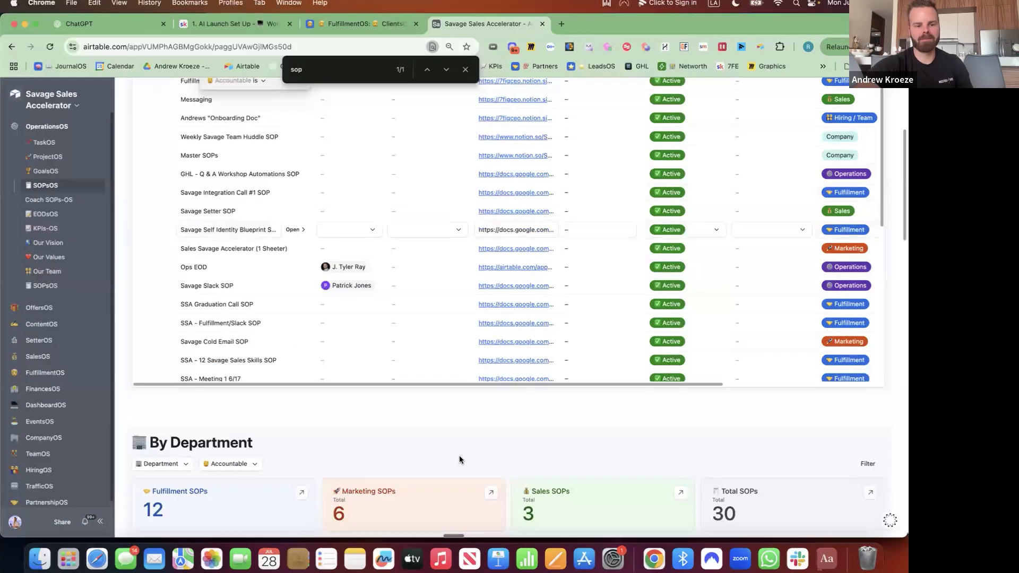
{"action": "scroll", "coordinate": [473, 180], "scroll_direction": "down", "scroll_amount": 2}
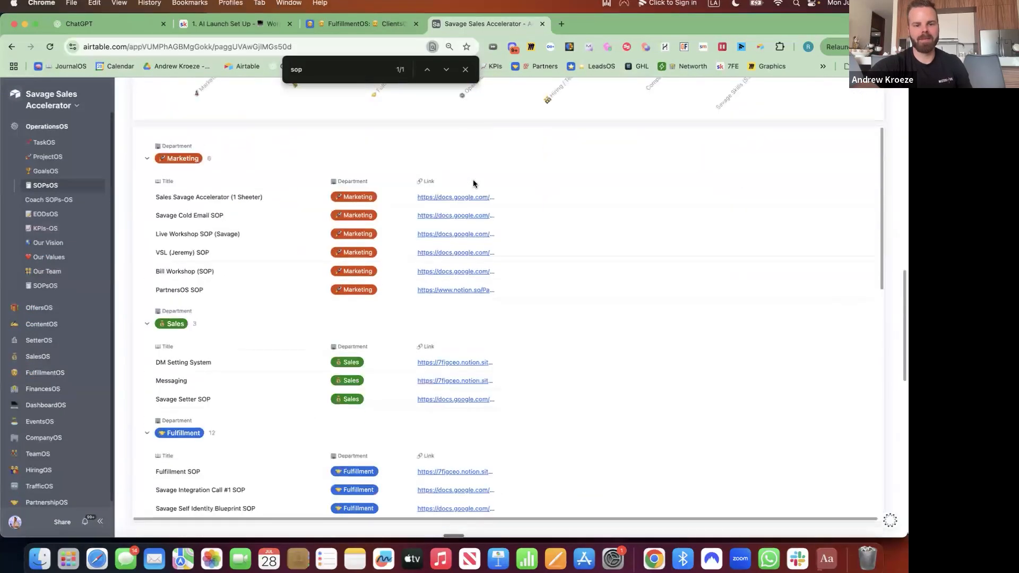
{"action": "scroll", "coordinate": [473, 179], "scroll_direction": "up", "scroll_amount": 20}
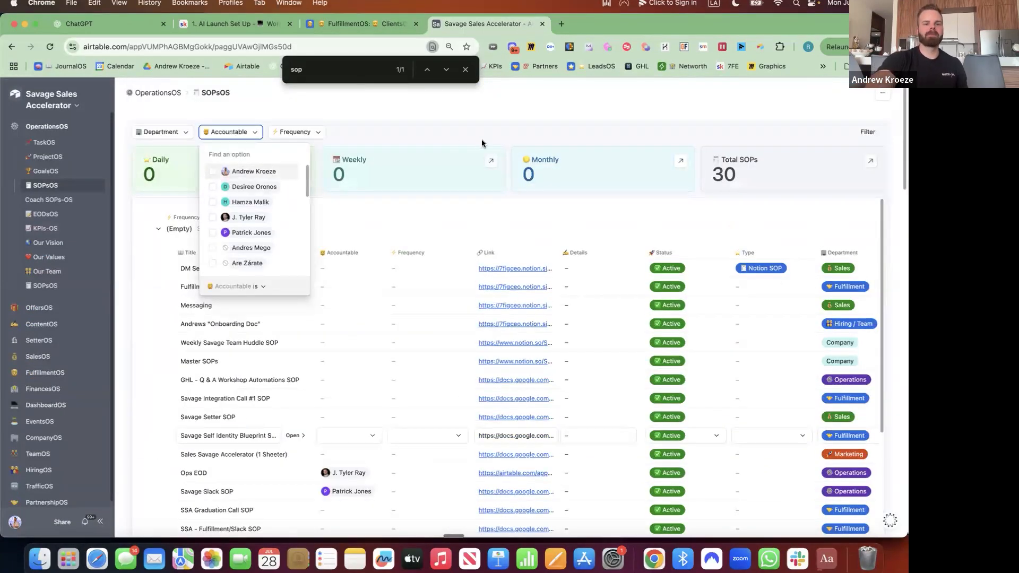
{"action": "left_click", "coordinate": [482, 141]}
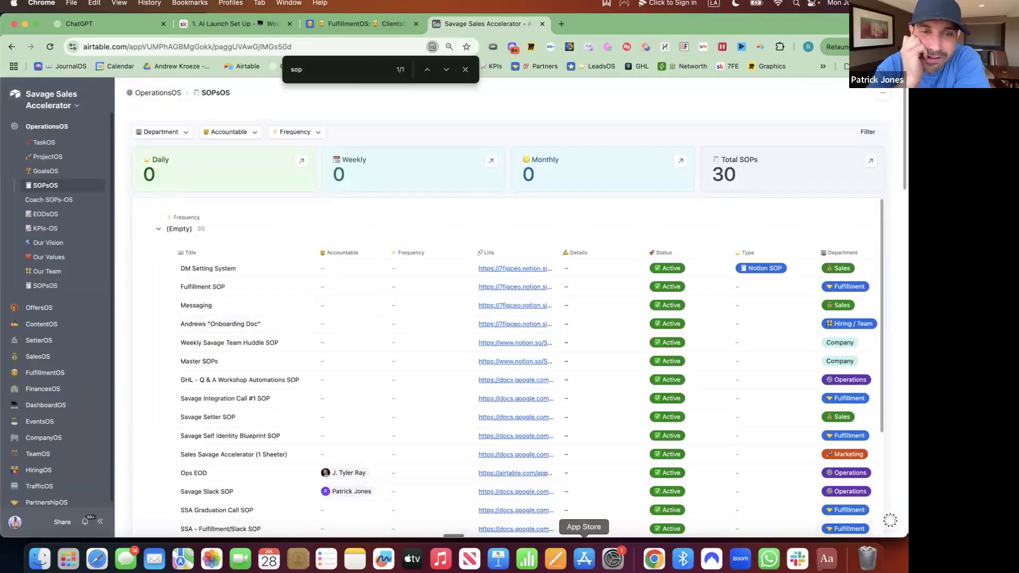